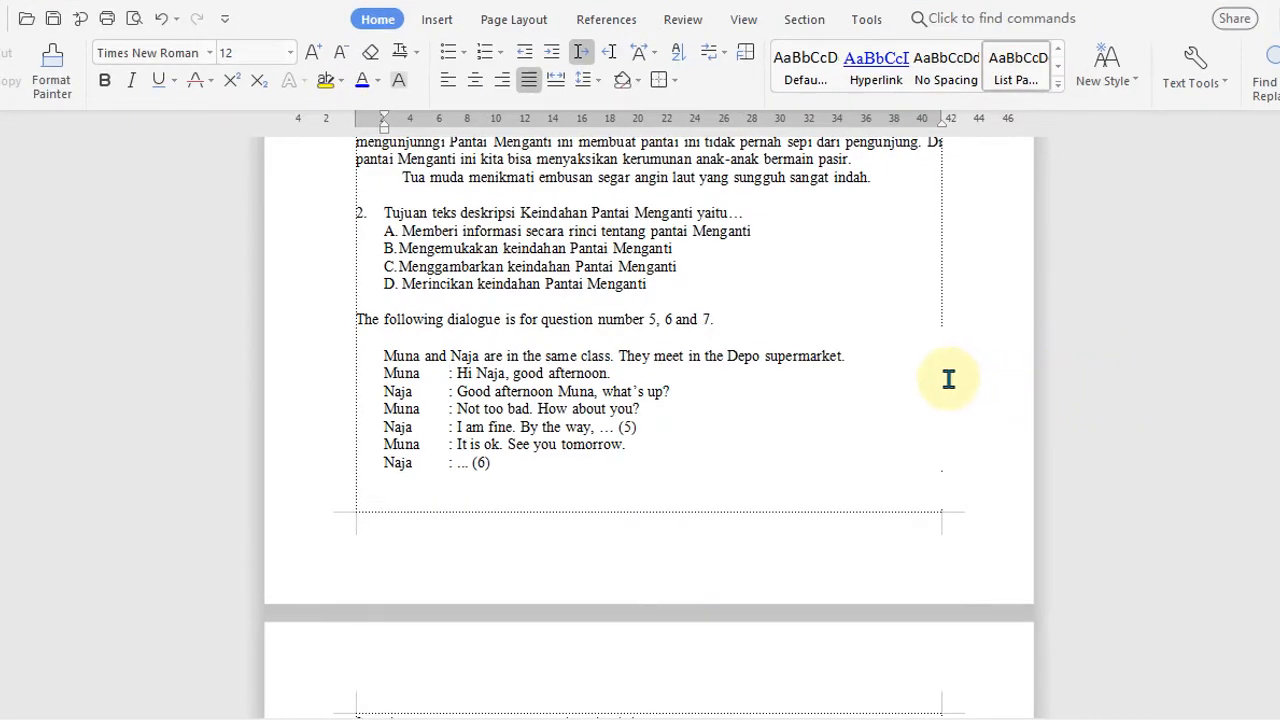
- Look through the exam document's questions, including the reading passage, dialogue, picture, table and Arabic-text items
scroll(948, 378, "up", 10)
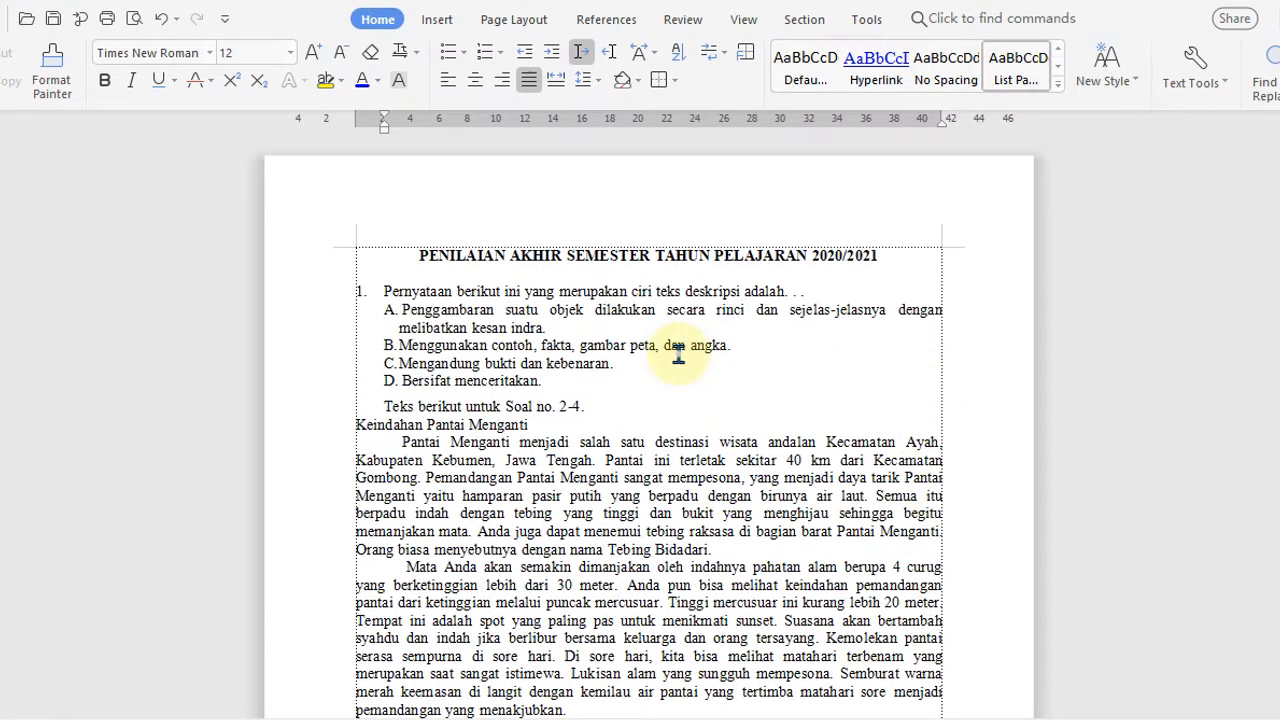
left_click(678, 348)
scroll(670, 430, "down", 3)
left_click_drag(392, 275, 608, 617)
left_click(590, 617)
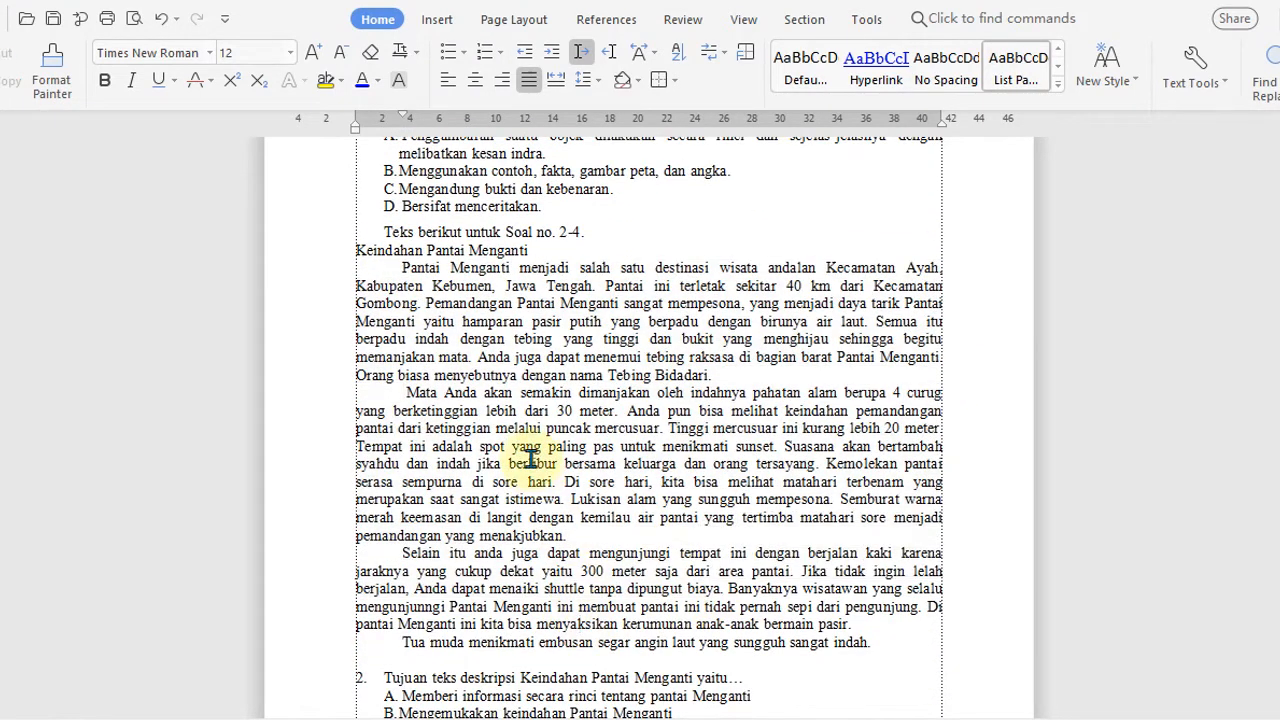
scroll(490, 375, "down", 6)
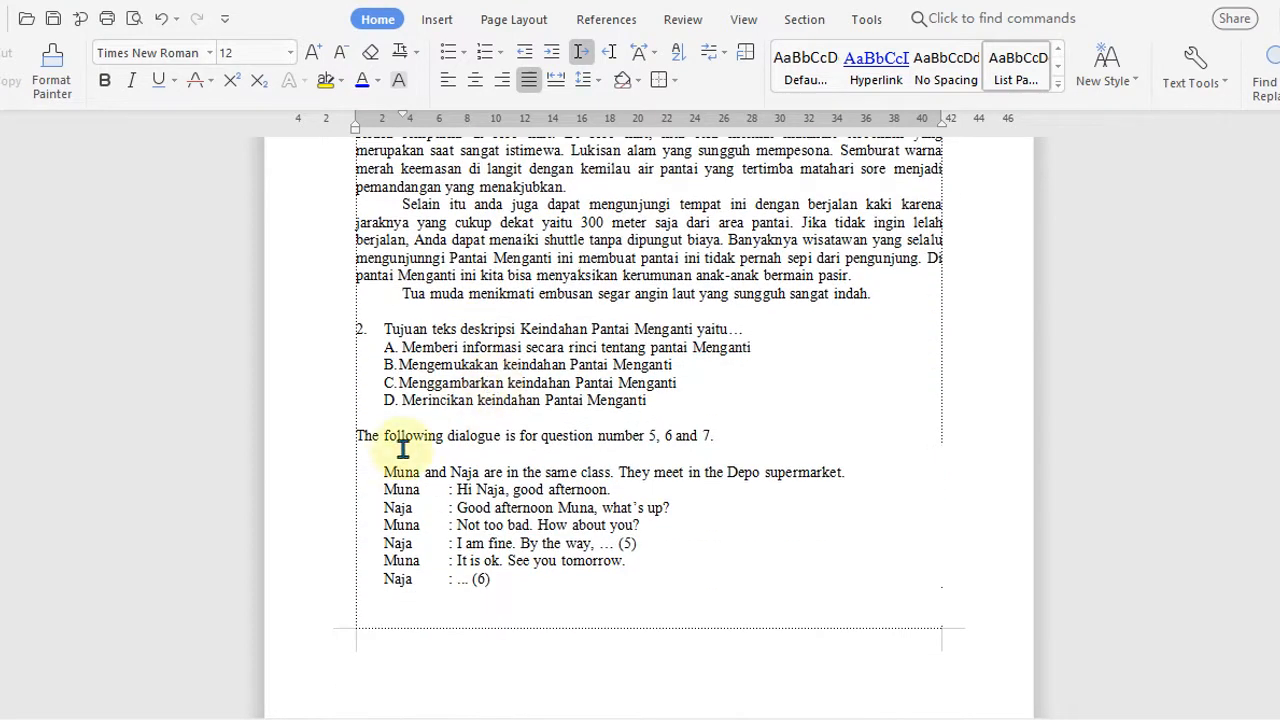
left_click_drag(388, 470, 543, 572)
left_click(467, 488)
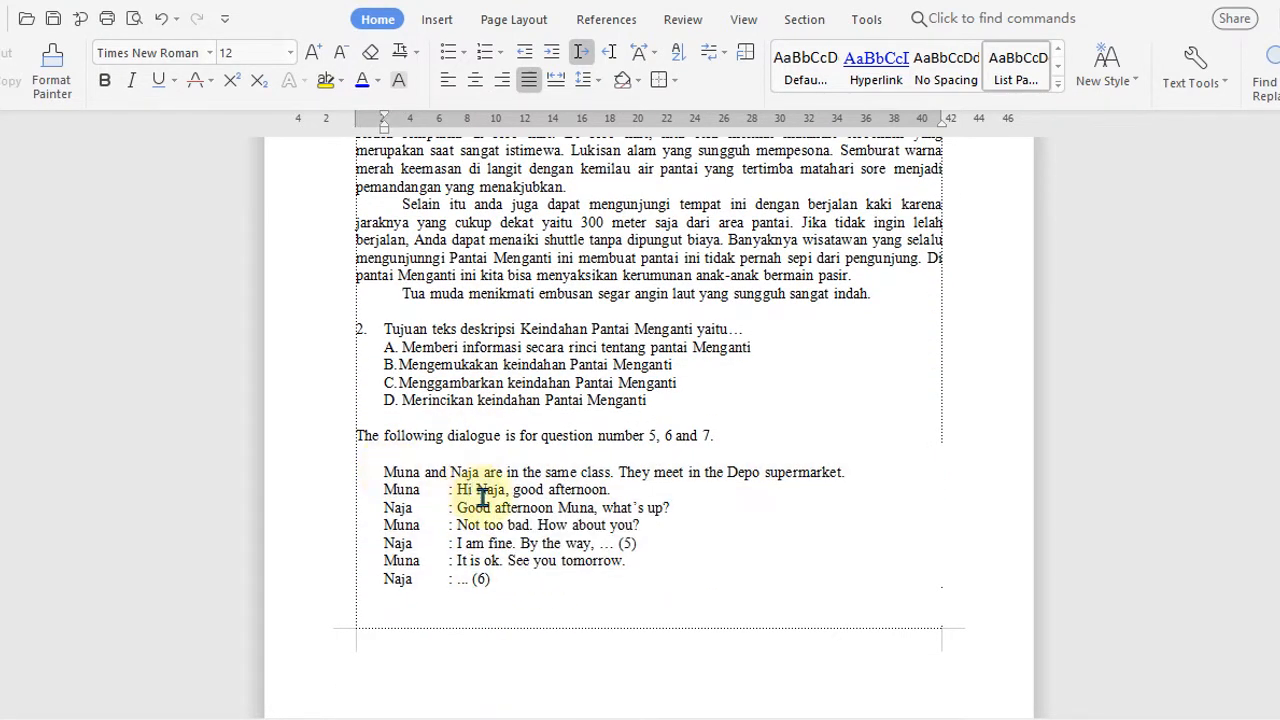
scroll(481, 497, "down", 12)
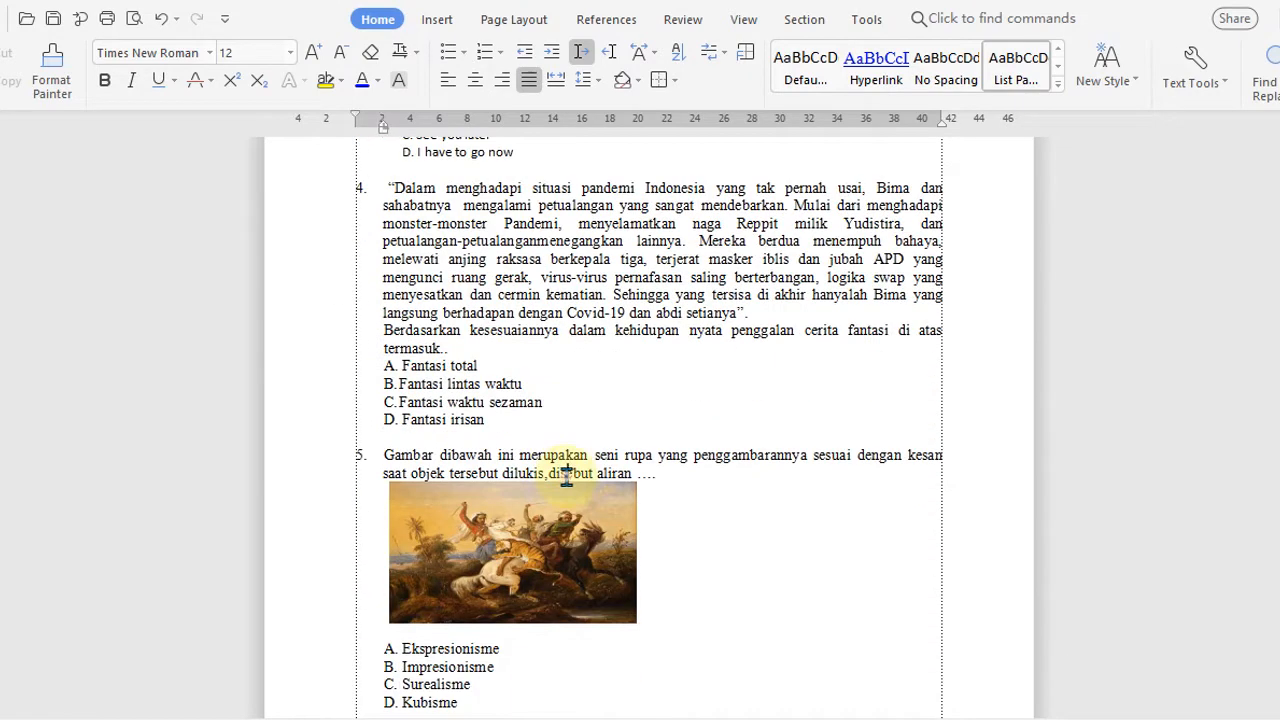
scroll(566, 480, "down", 15)
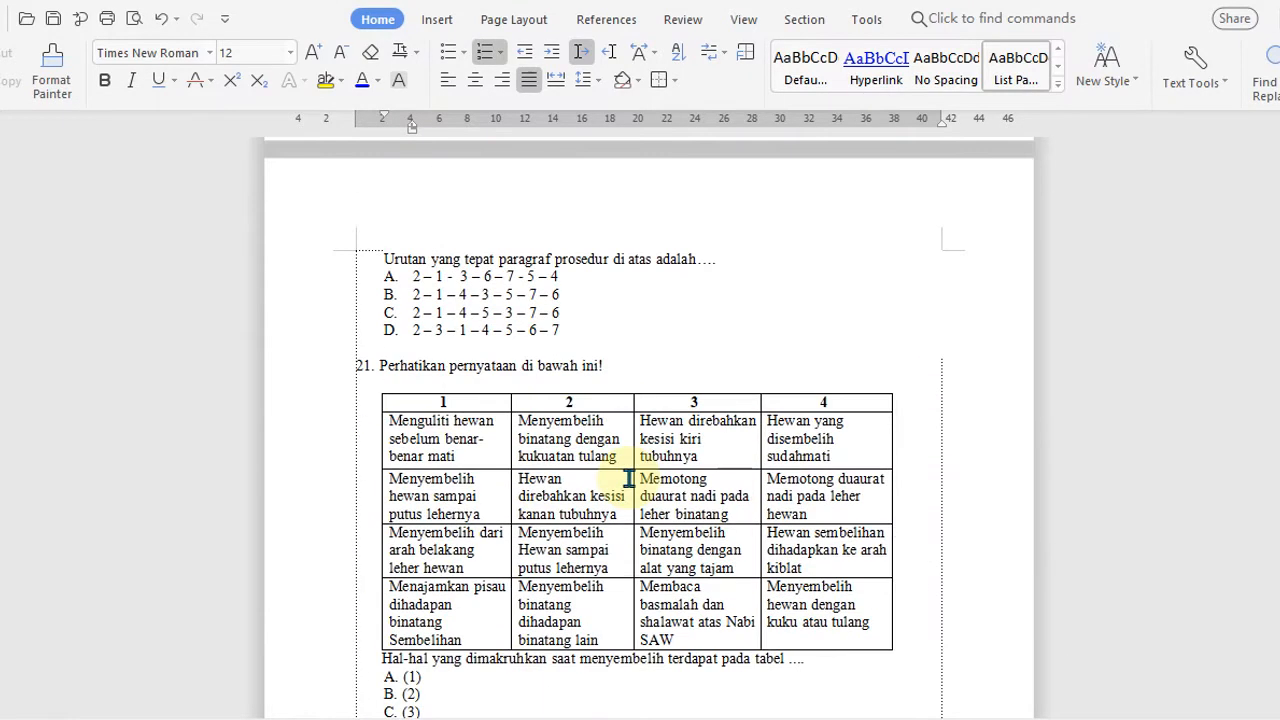
scroll(628, 480, "down", 3)
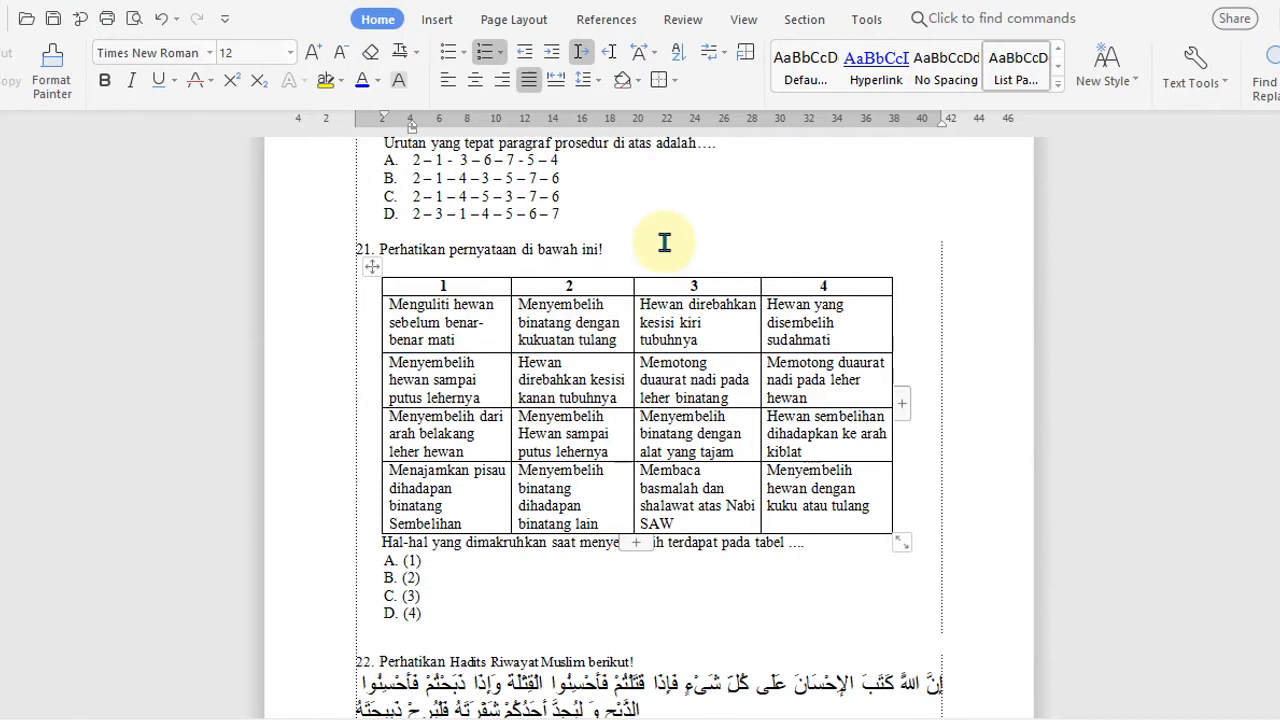
scroll(650, 440, "down", 9)
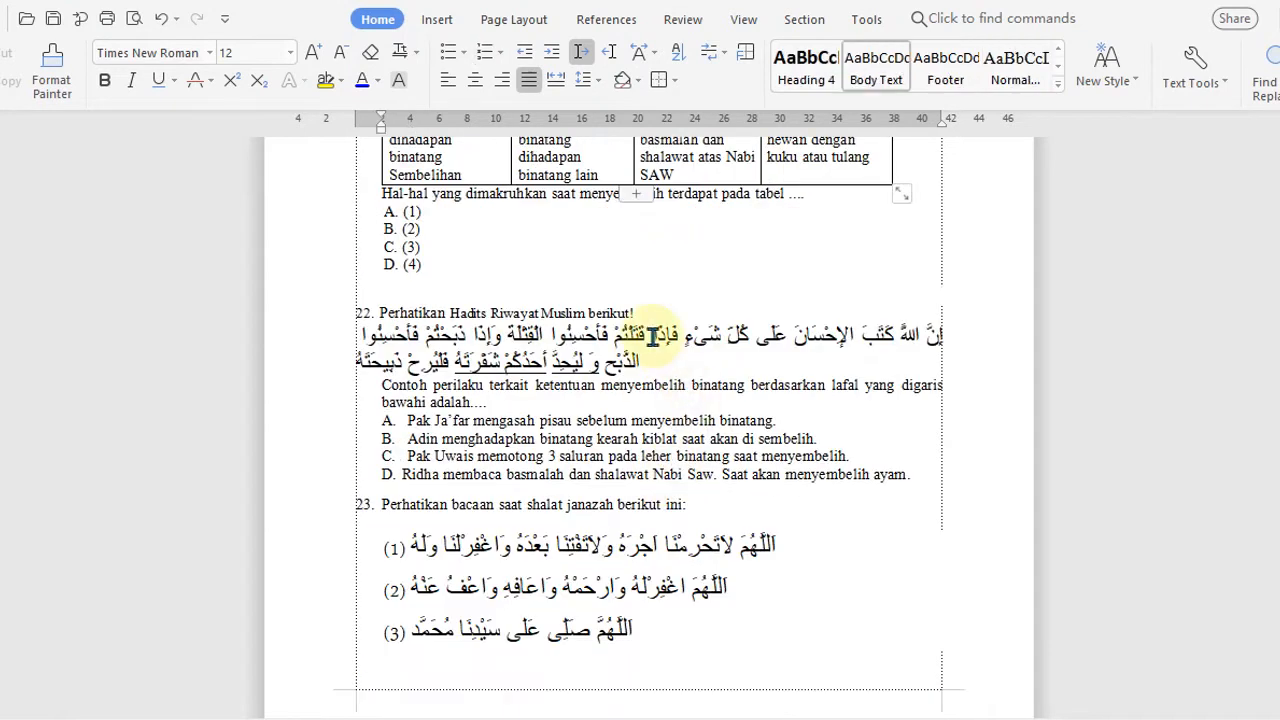
key("ctrl+Home")
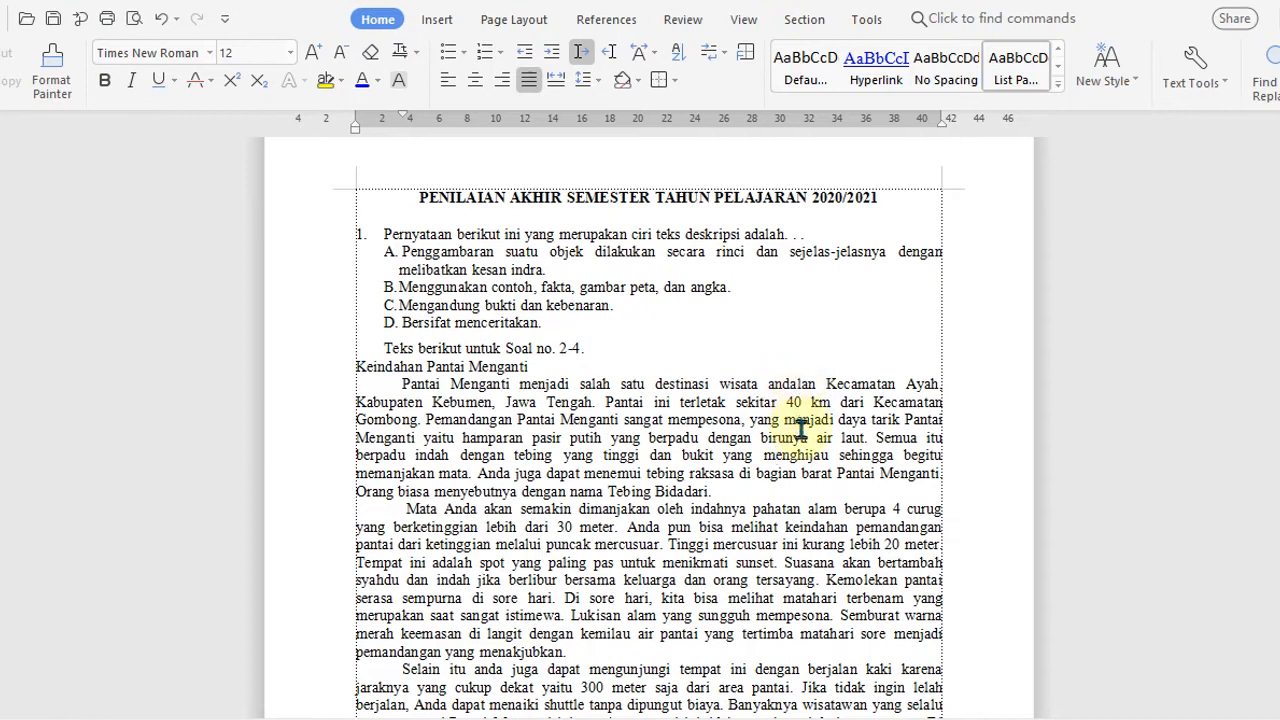
scroll(800, 375, "down", 3)
scroll(805, 370, "up", 3)
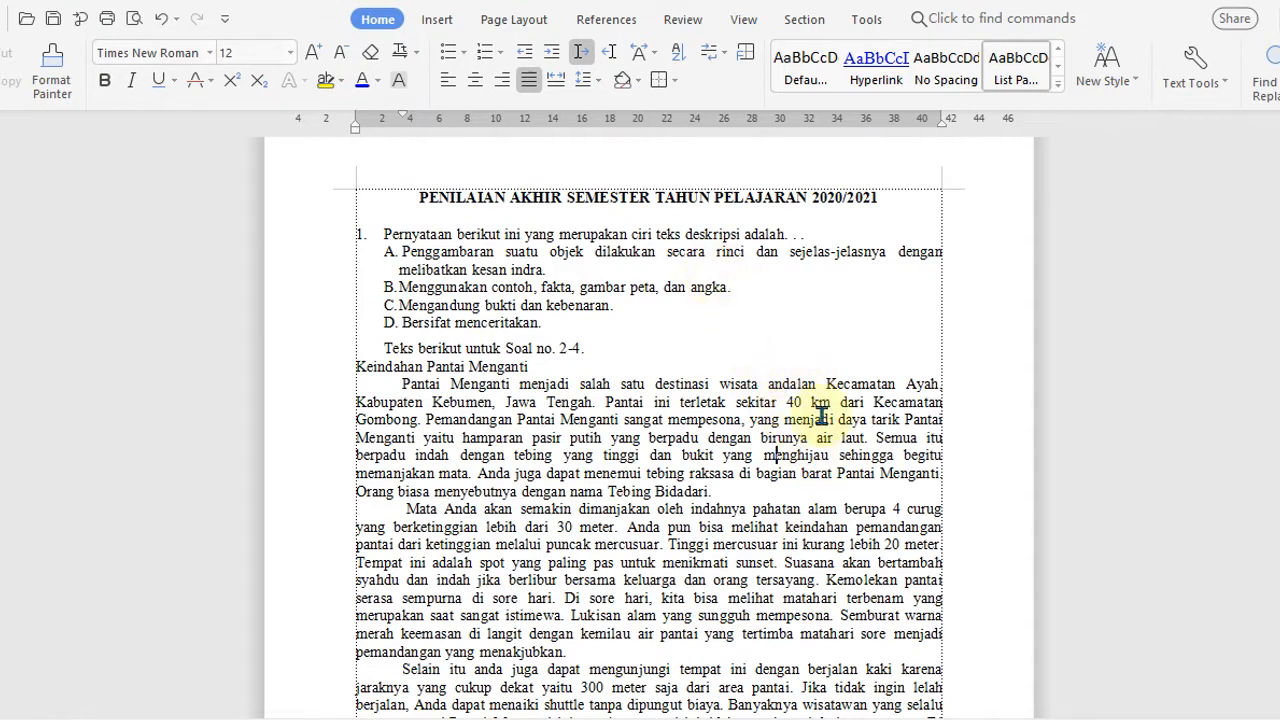
- Restore the exam document window and arrange it beside the Chrome window showing Google Drive
key("super+Down")
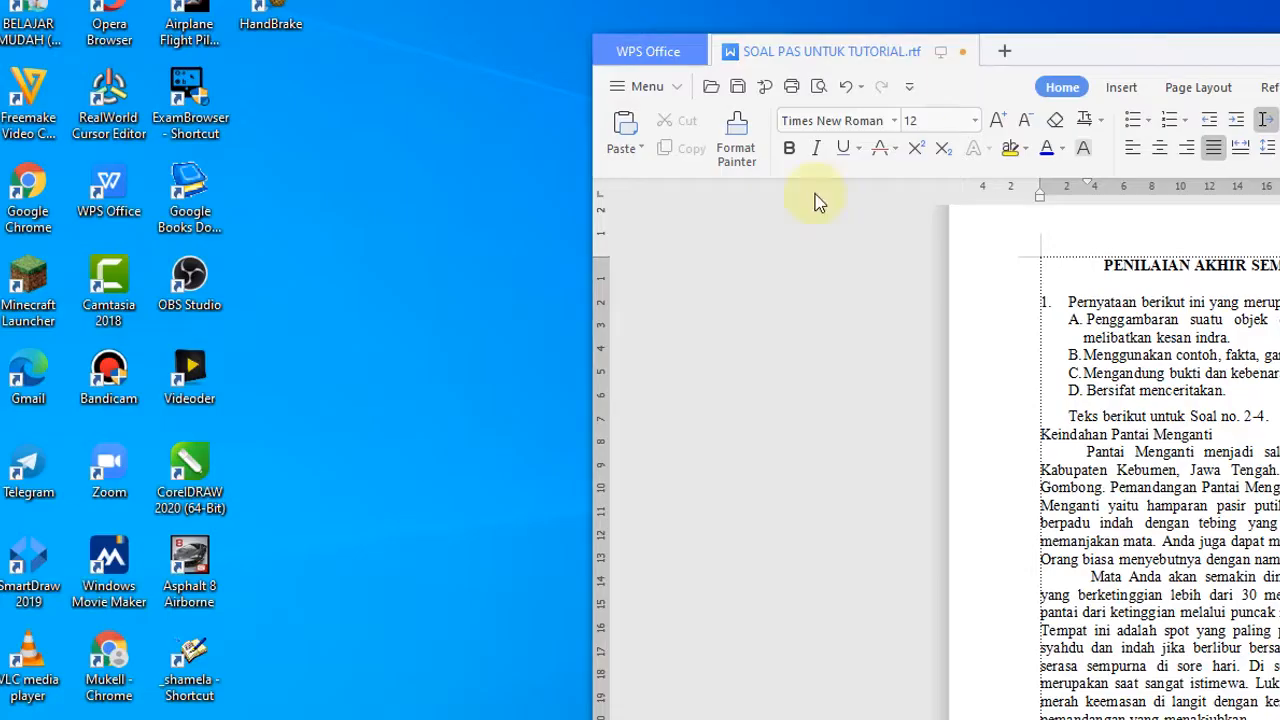
left_click_drag(1026, 43, 431, 0)
left_click(951, 717)
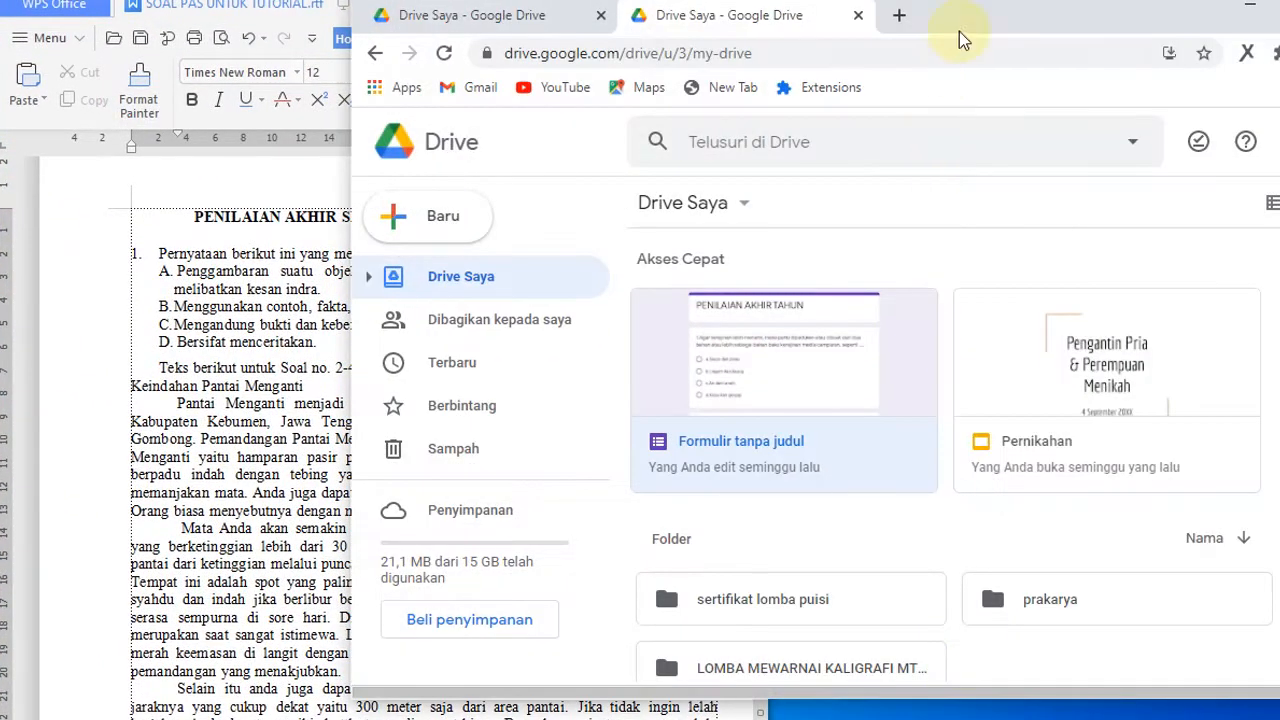
left_click_drag(252, 2, 146, 5)
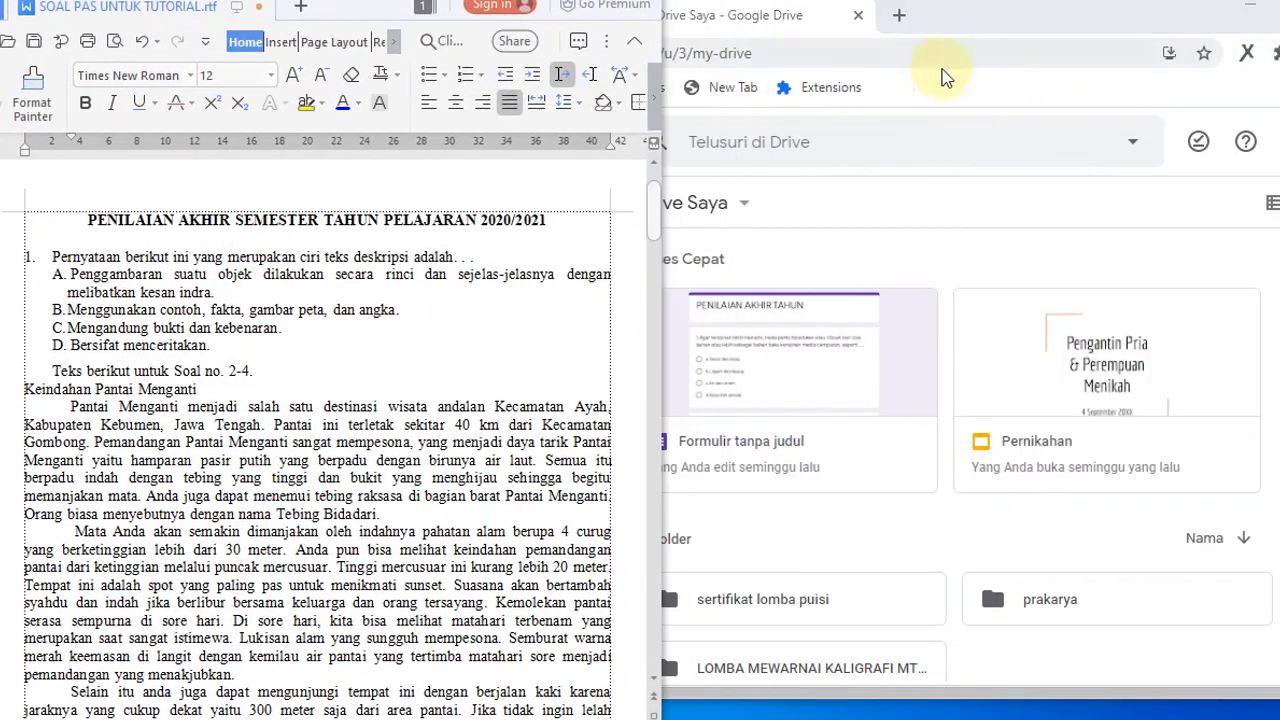
left_click_drag(1057, 15, 1065, 11)
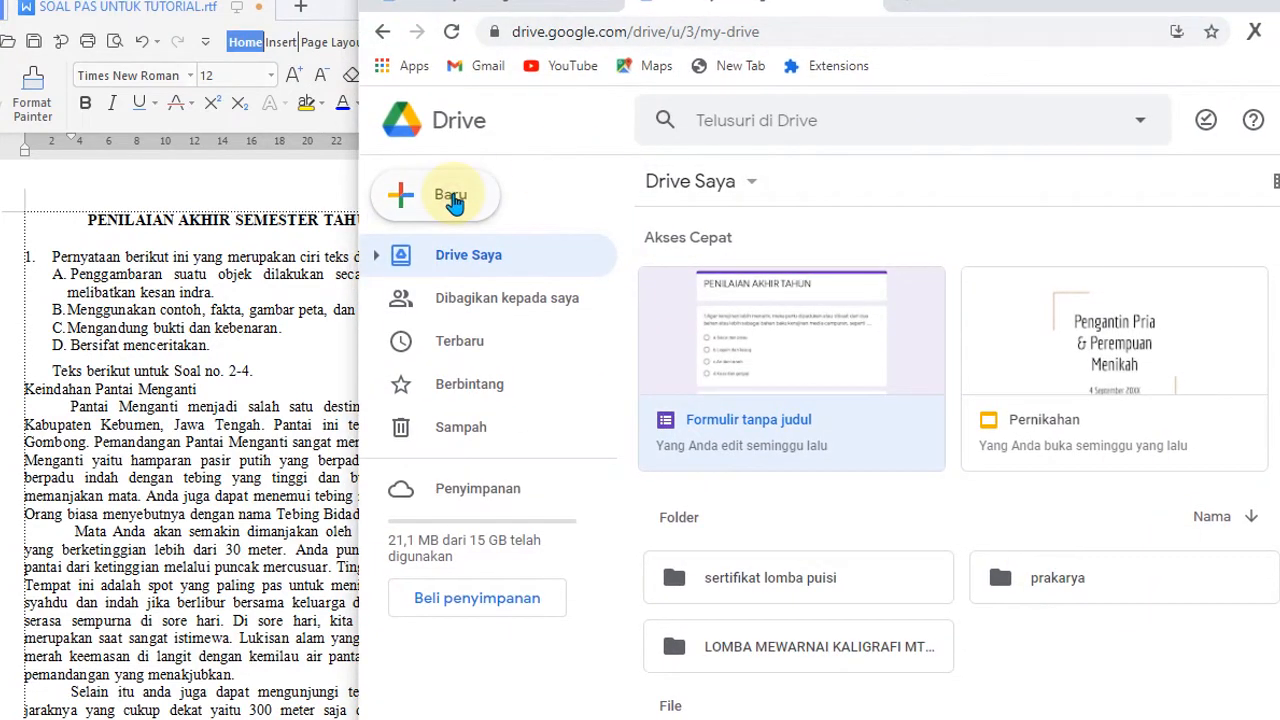
- Create a new blank Google Form (Formulir kosong) from Google Drive
left_click(450, 203)
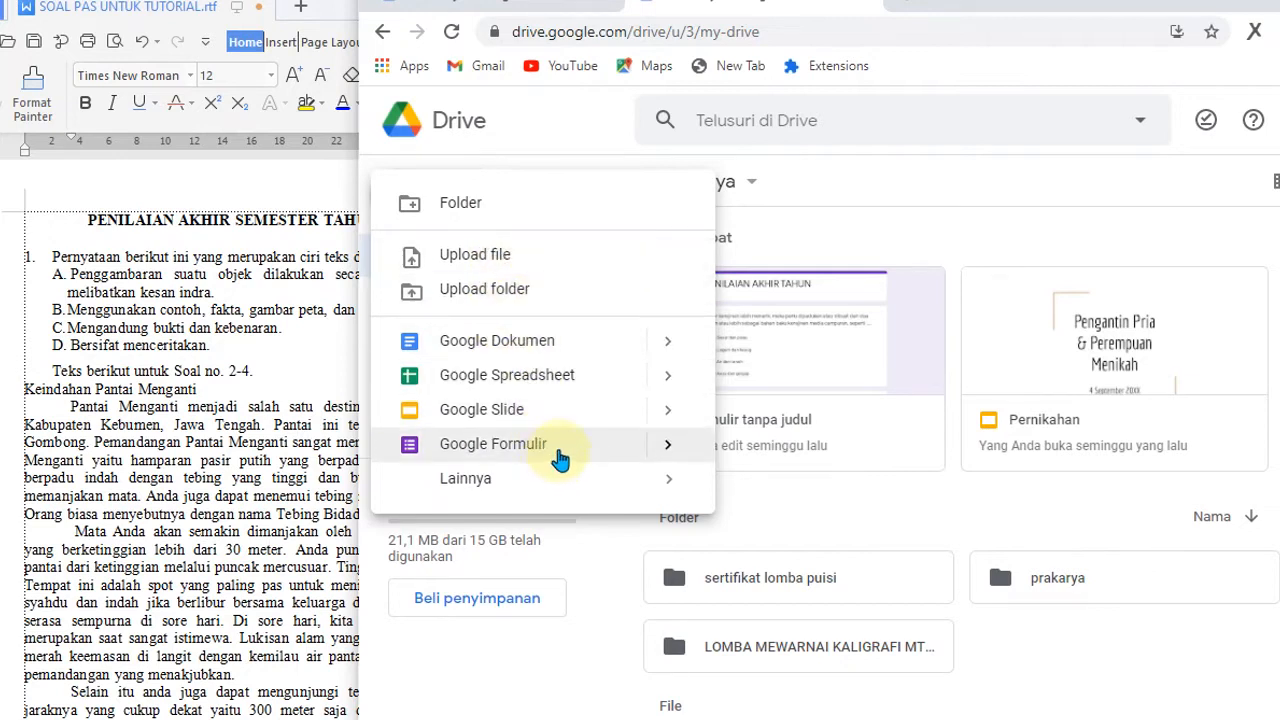
left_click(668, 445)
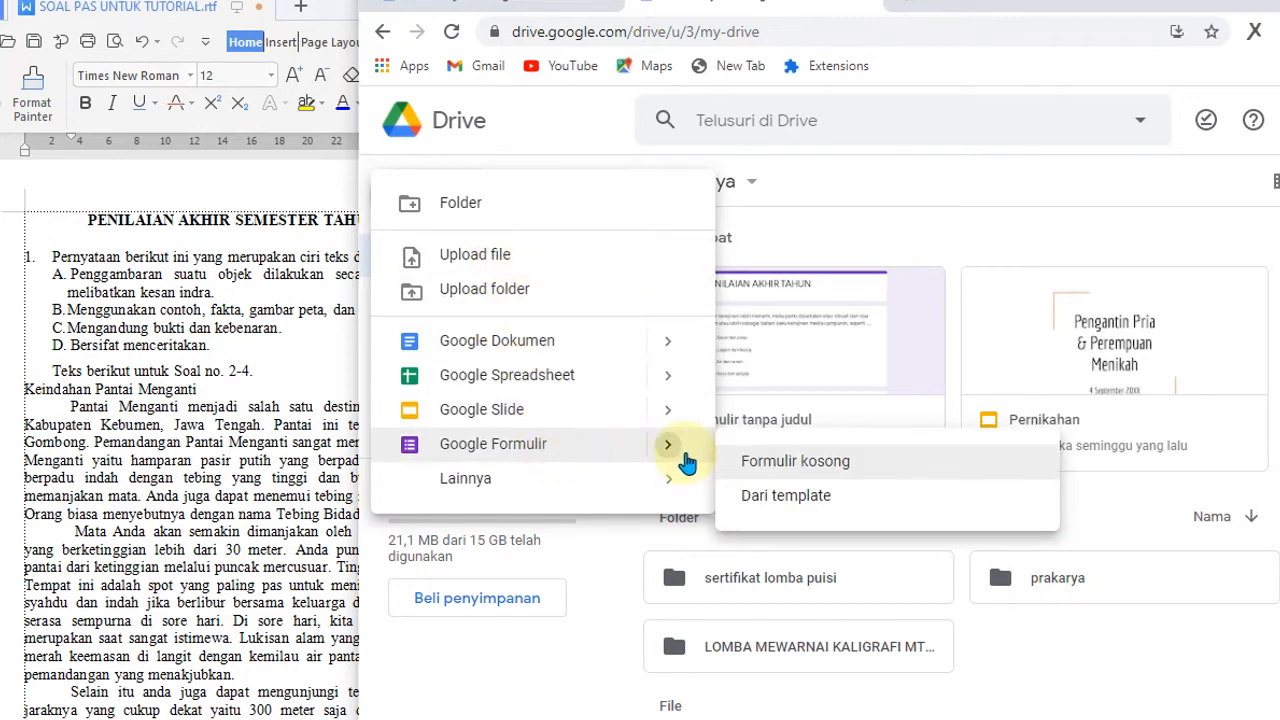
left_click(800, 462)
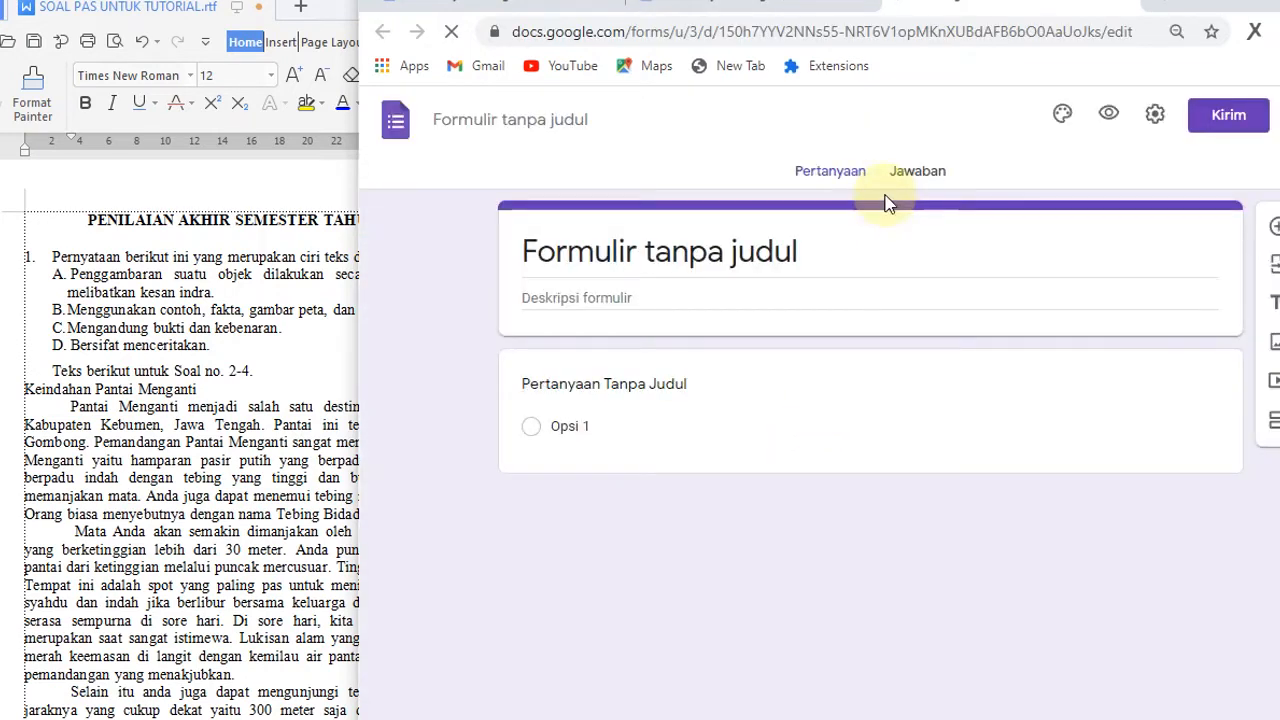
- Copy the heading "PENILAIAN AKHIR SEMESTER TAHUN PELAJARAN 2020/2021" from the document and paste it as the form title
left_click(355, 250)
left_click_drag(62, 219, 537, 219)
left_click(457, 212)
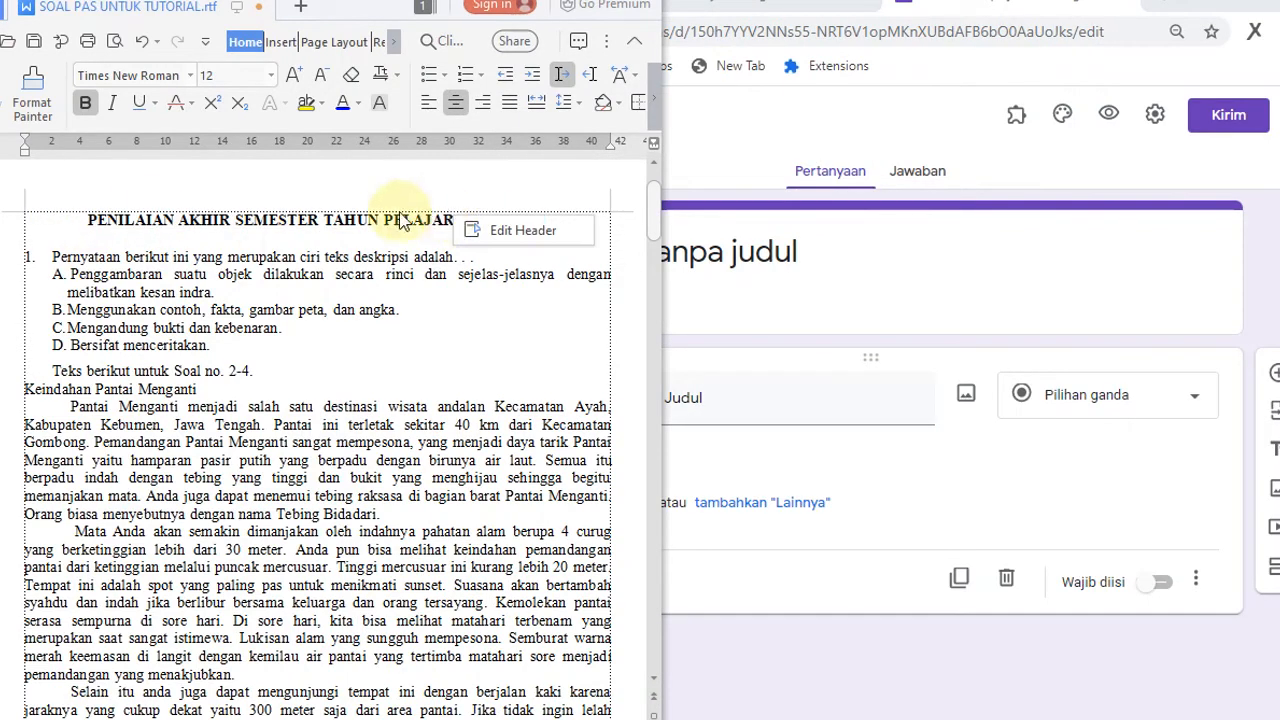
left_click(45, 213)
key("ctrl+c")
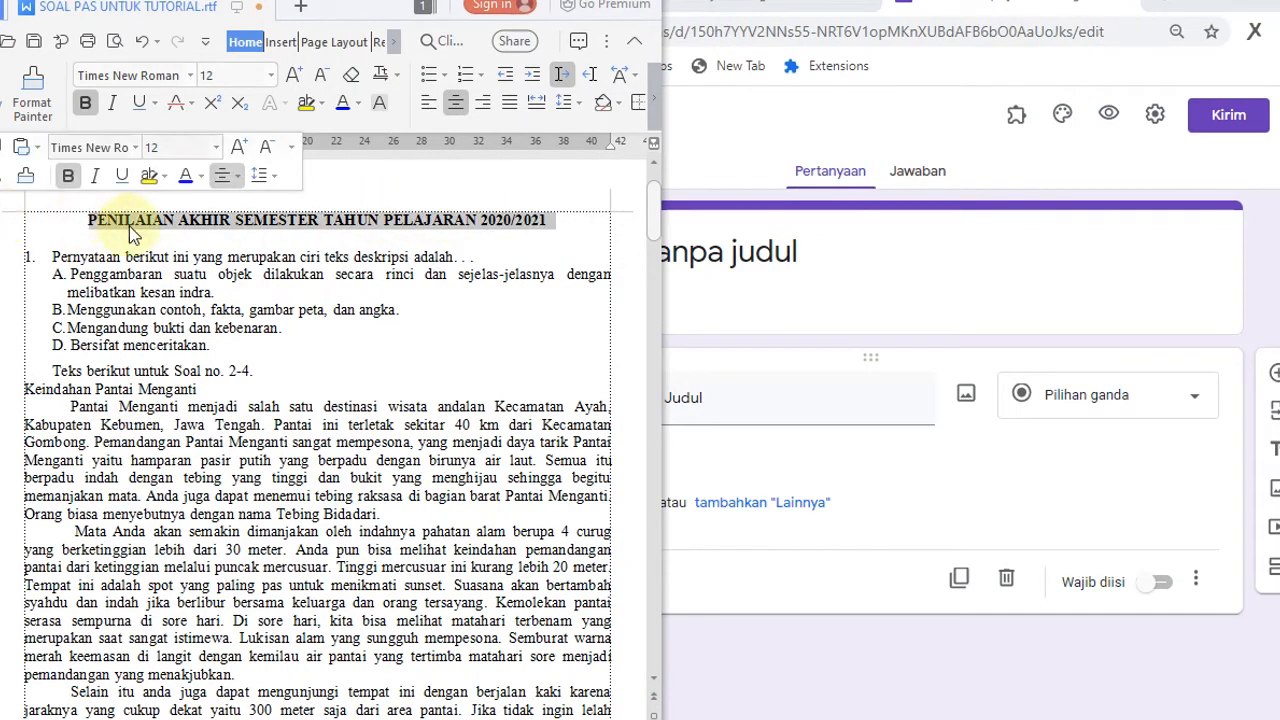
left_click(831, 262)
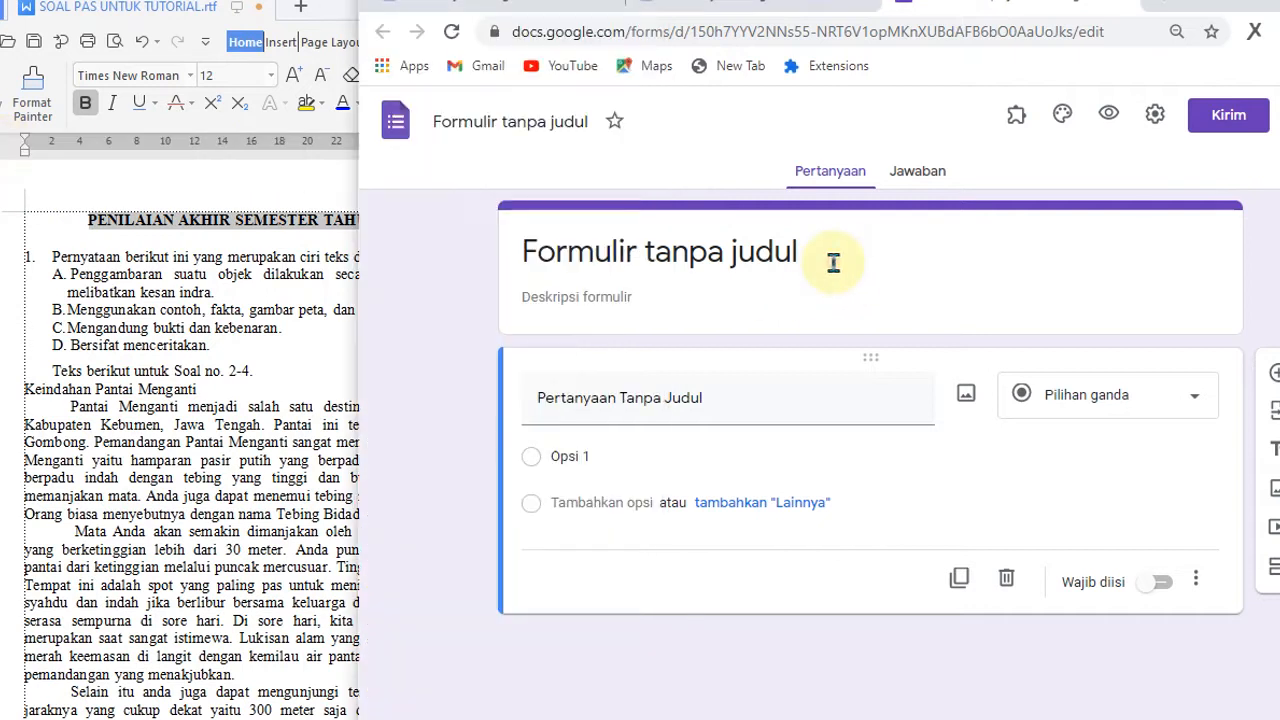
key("ctrl+v")
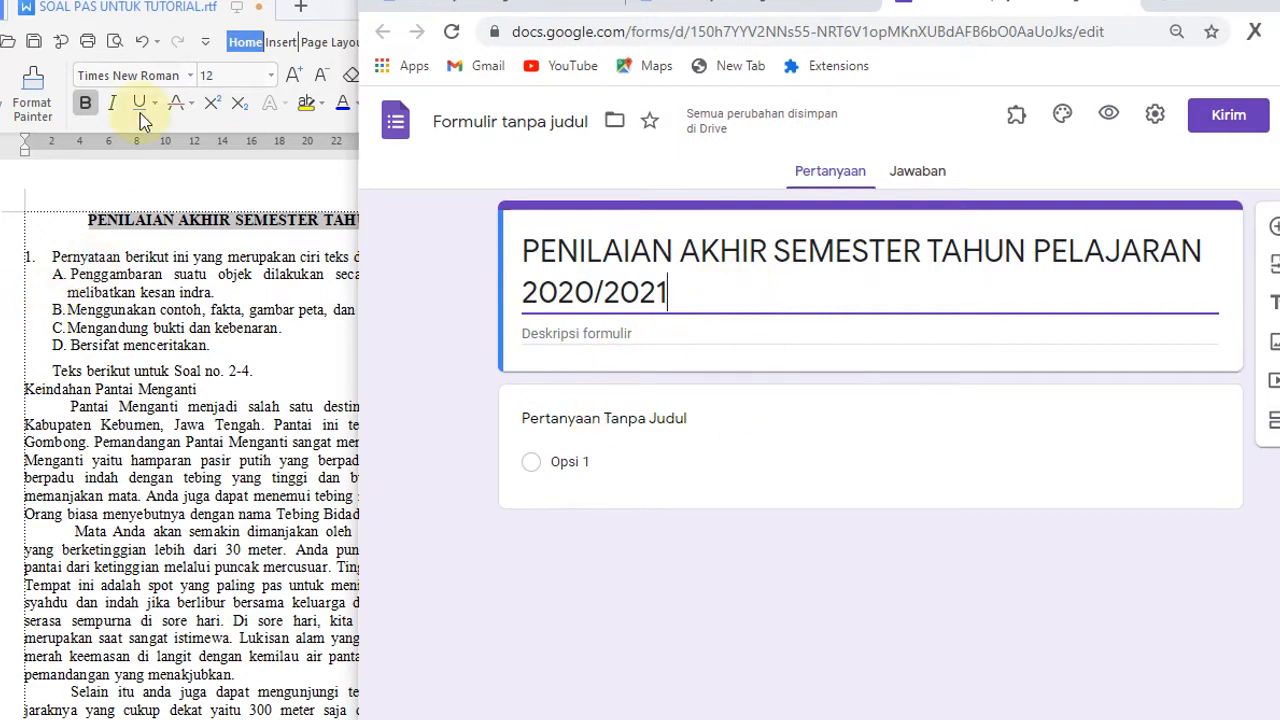
- Resize the form's browser window narrower so that more of the exam document stays visible beside it
key("alt+Tab")
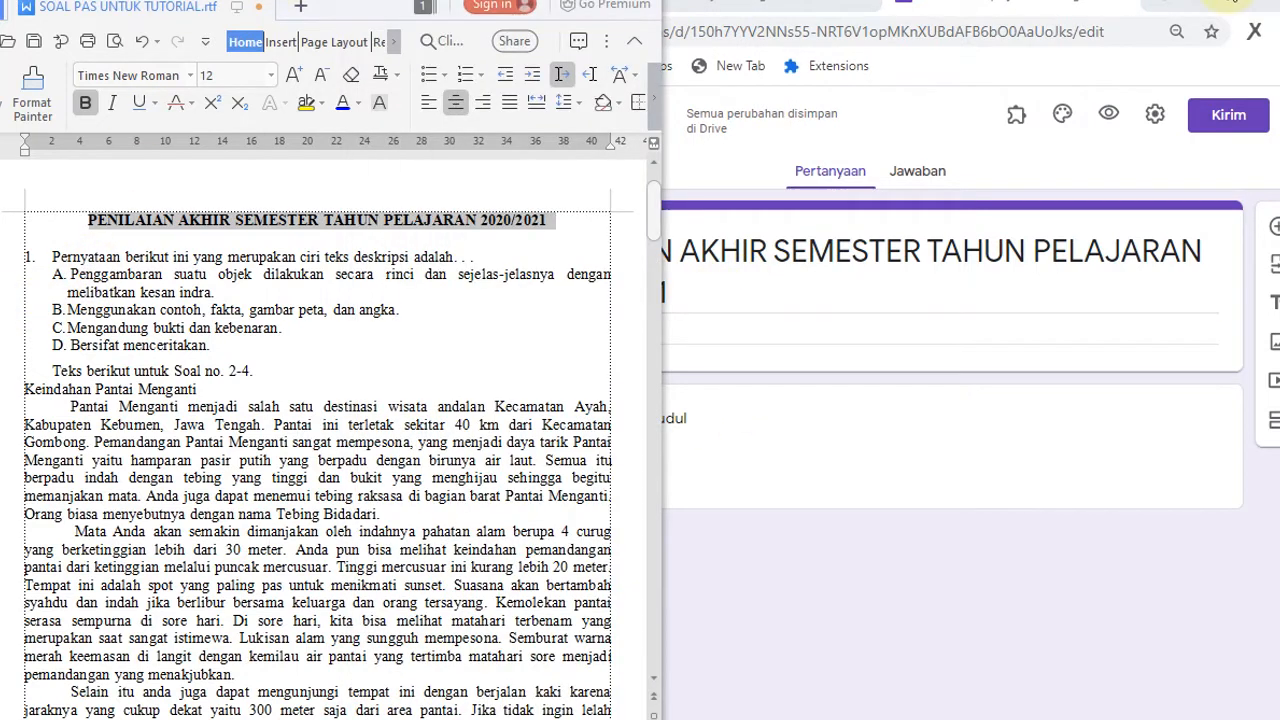
key("alt+Tab")
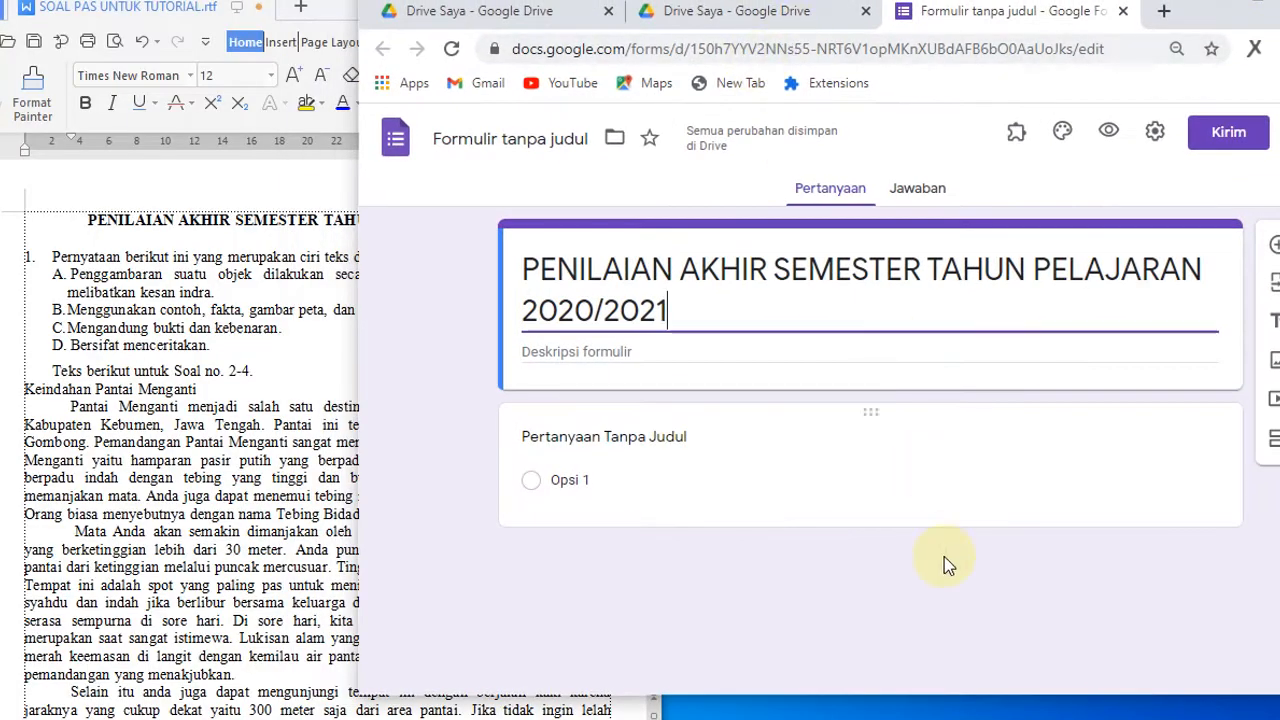
left_click_drag(910, 697, 910, 719)
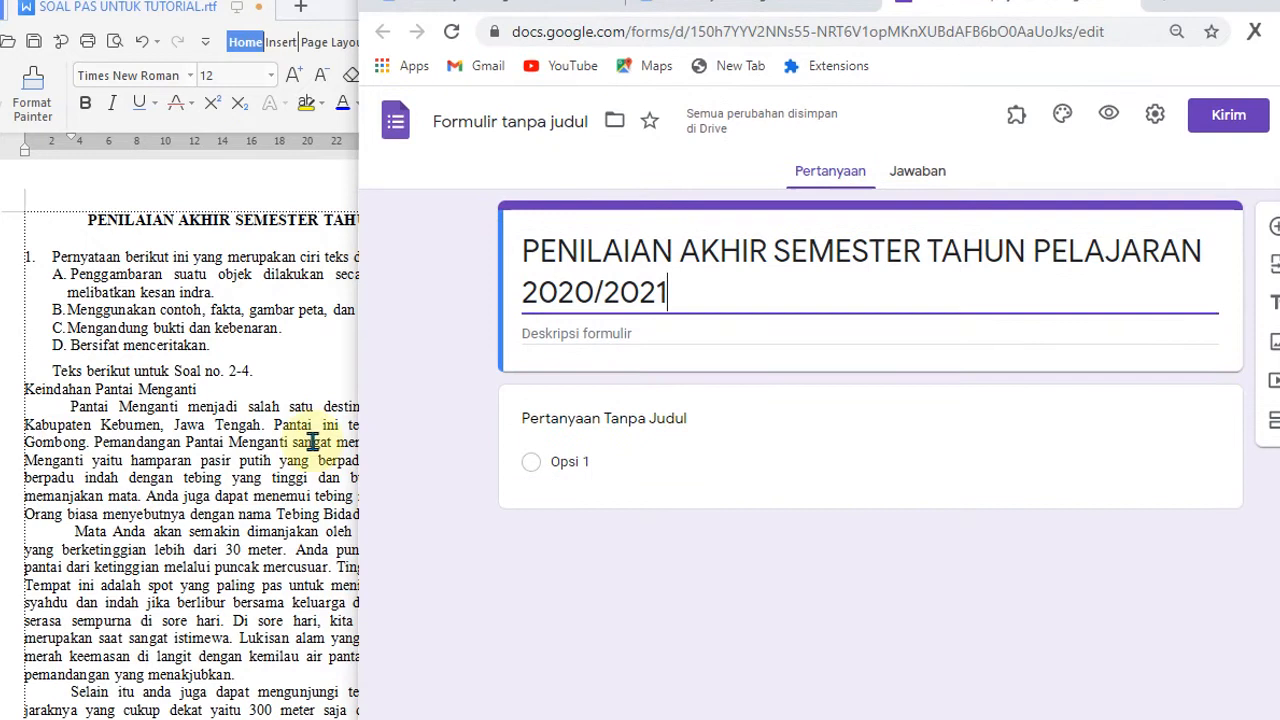
left_click_drag(356, 425, 660, 429)
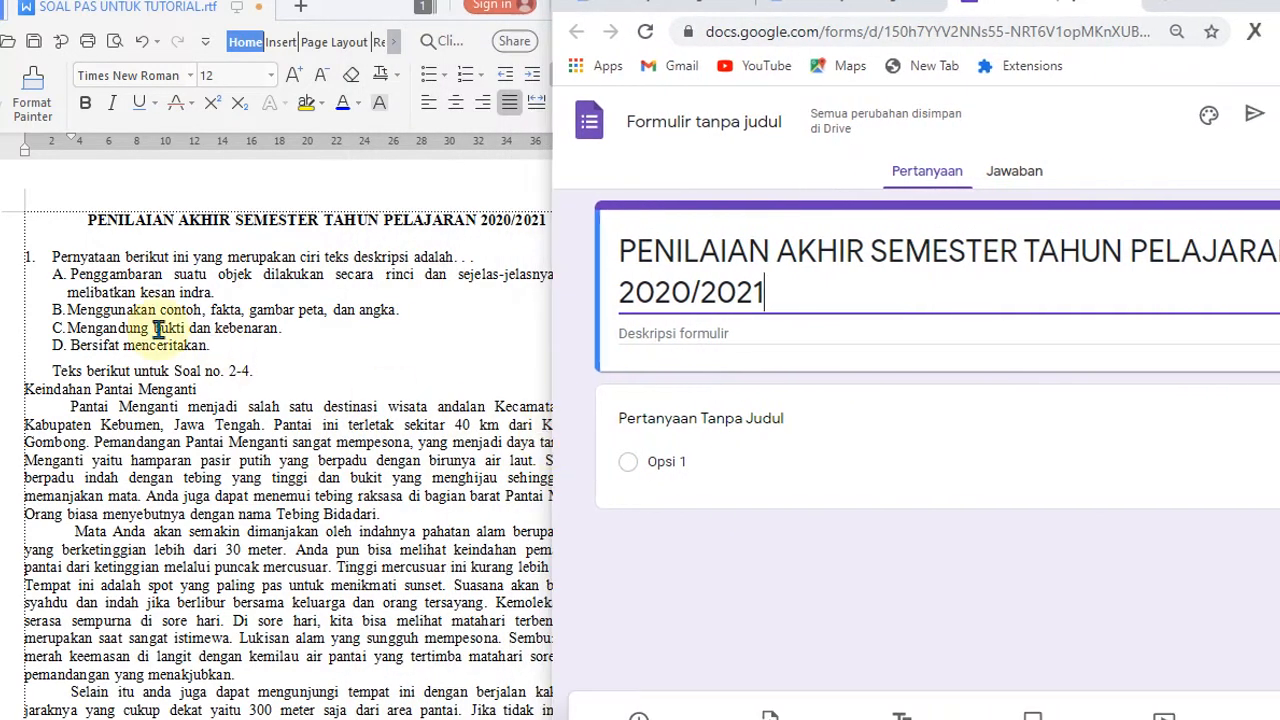
- Copy the text of question 1 from the document into the form's first question and remove the leading "1."
left_click_drag(70, 256, 482, 257)
right_click(338, 258)
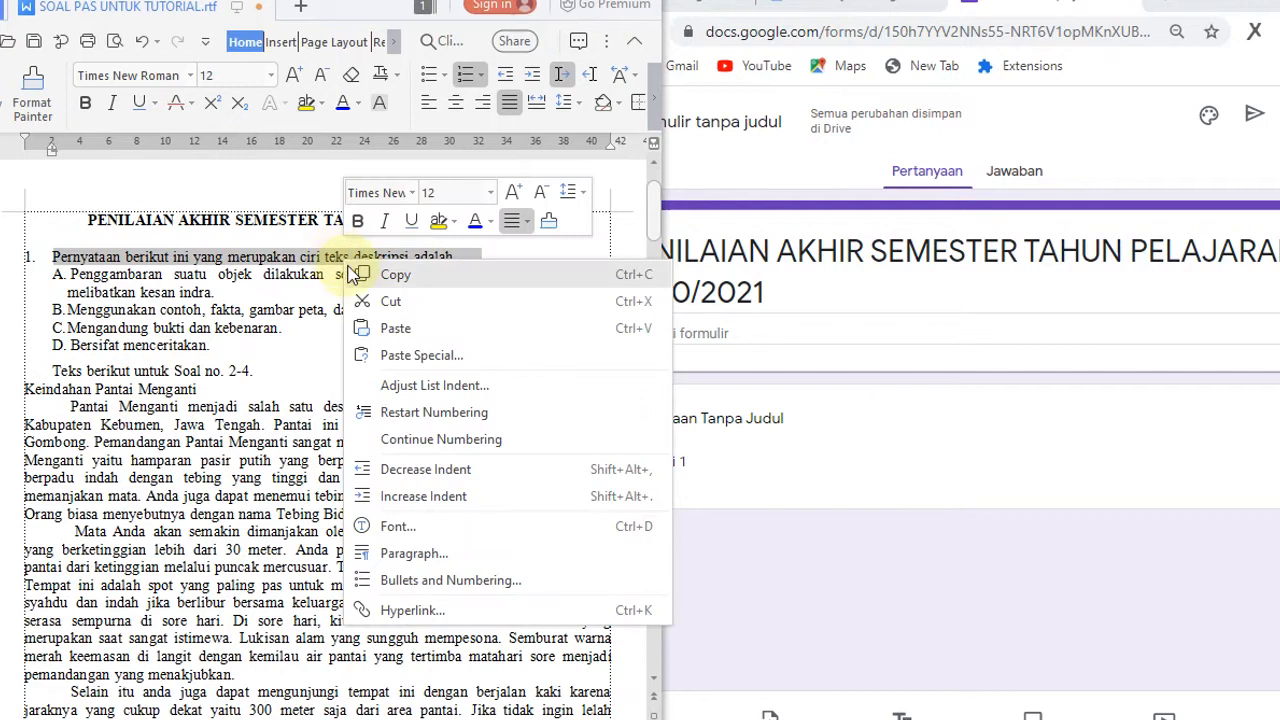
left_click(372, 272)
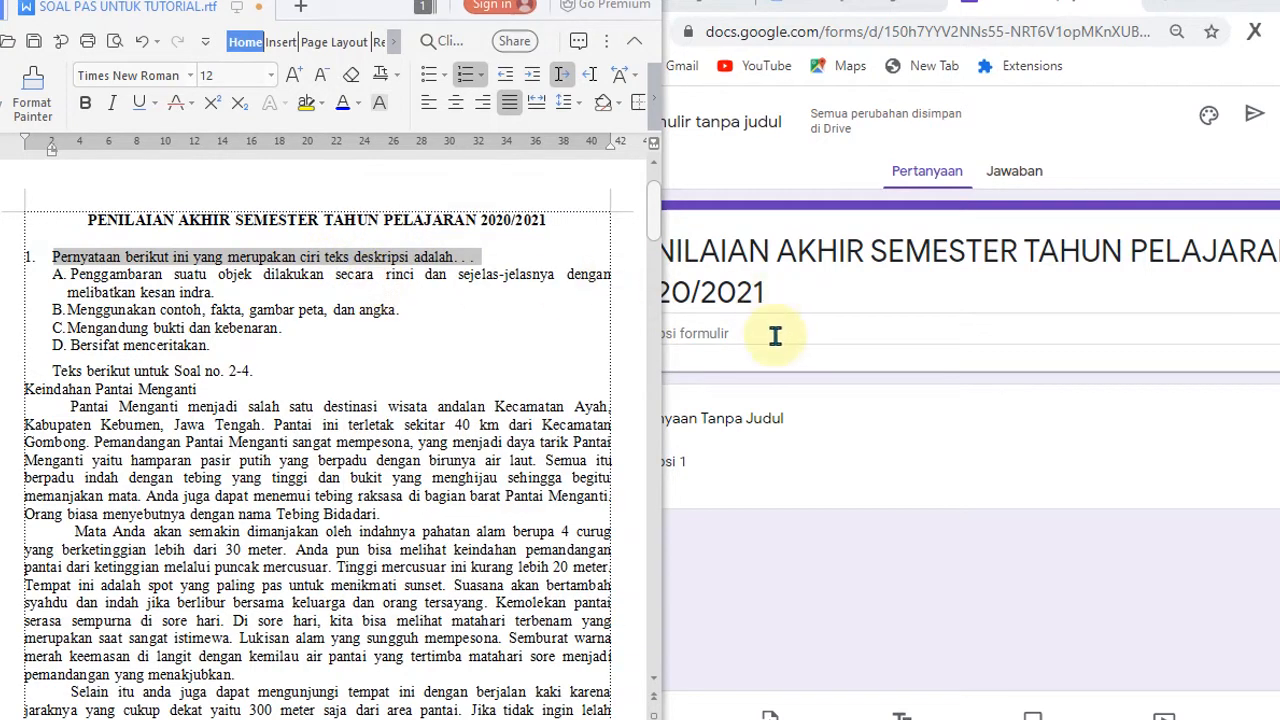
left_click(752, 422)
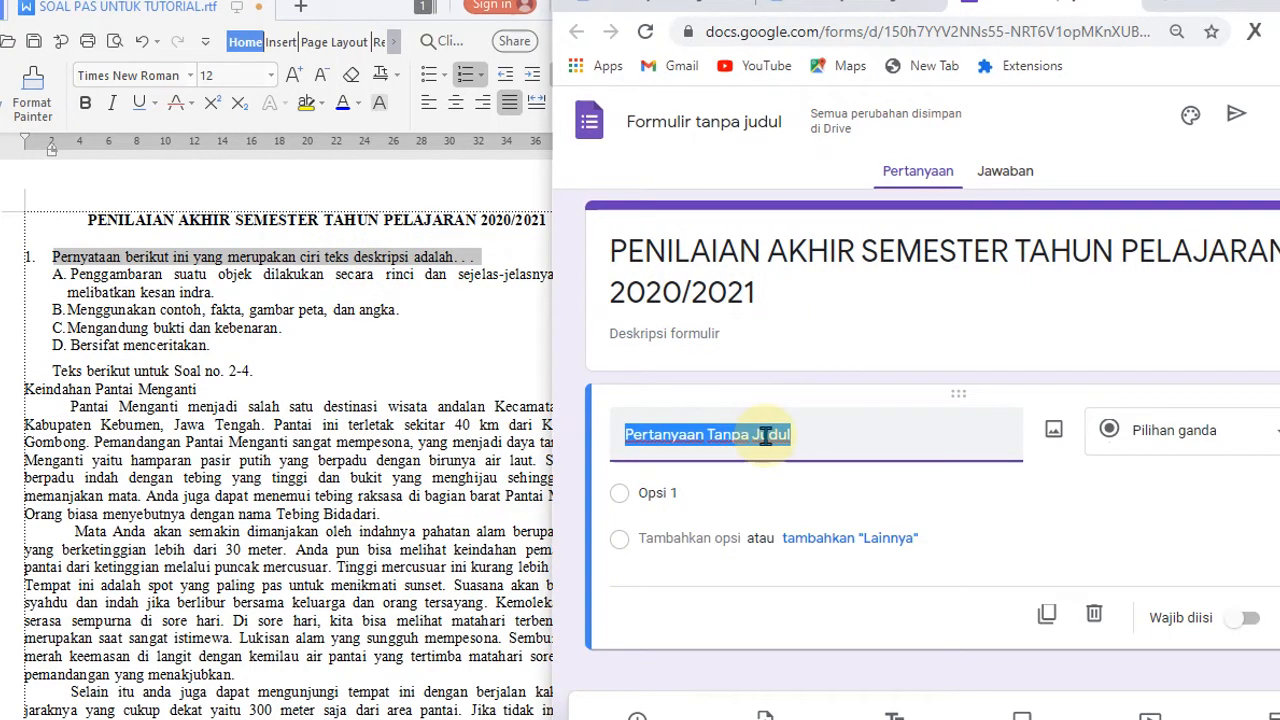
key("ctrl+v")
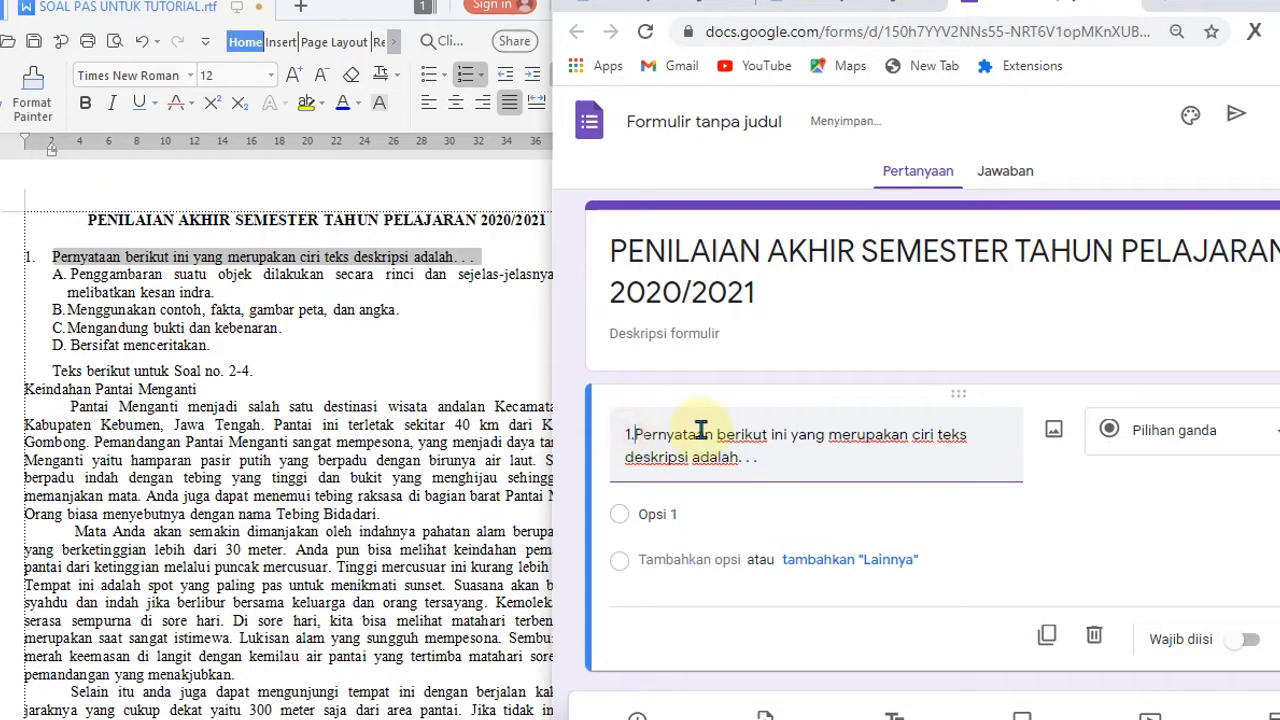
key("BackSpace")
key("BackSpace")
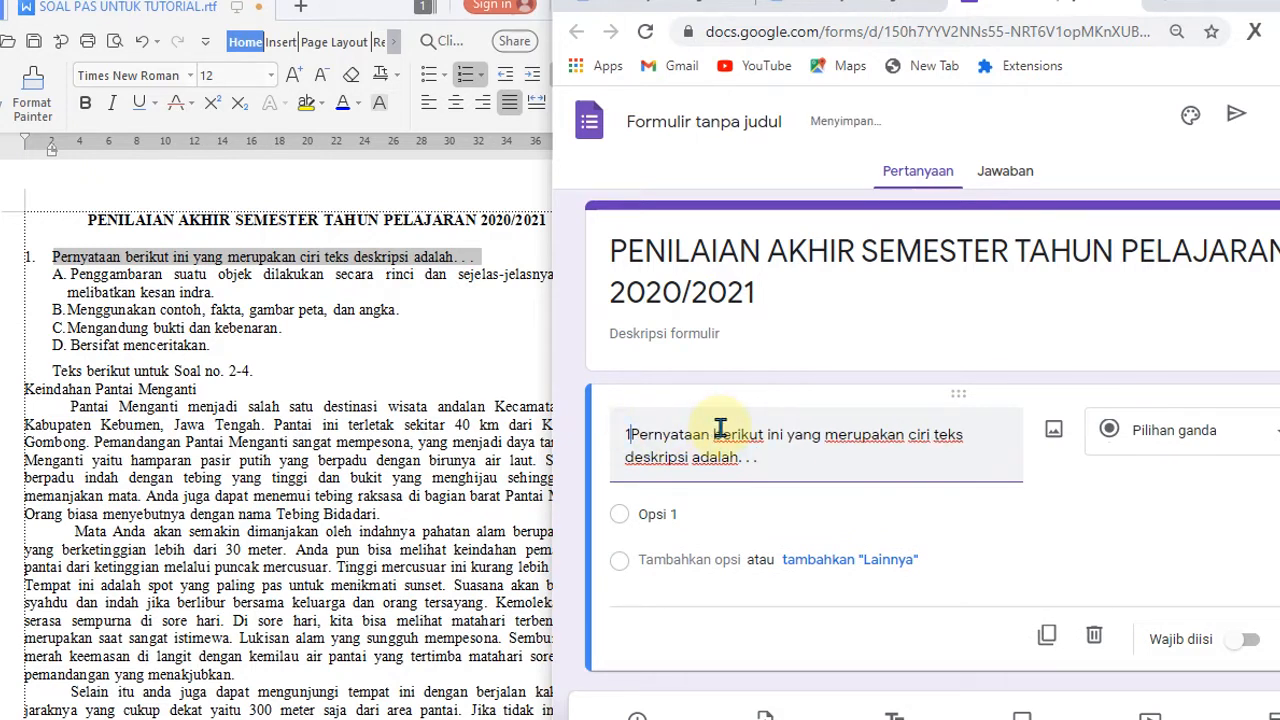
- Copy answer choices A to D of question 1 from the document and paste them into the question's first option
left_click(82, 277)
left_click(257, 349, "shift")
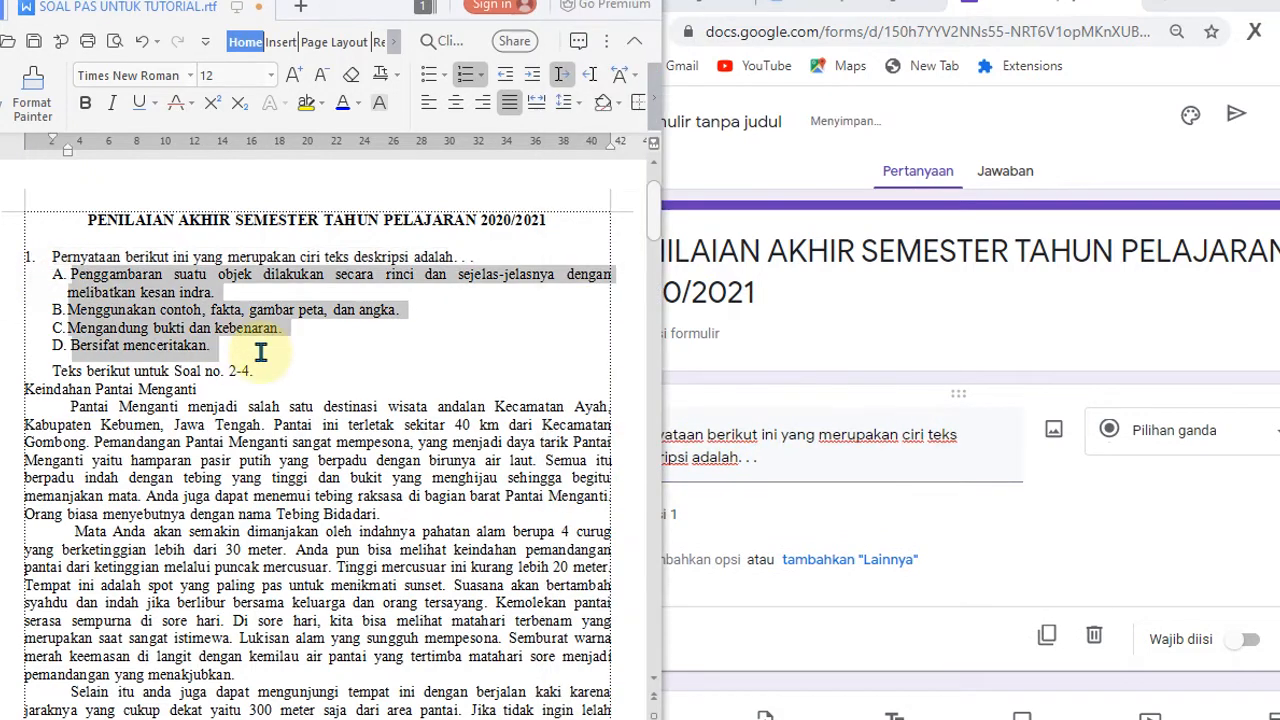
right_click(160, 336)
left_click(160, 336)
left_click(749, 518)
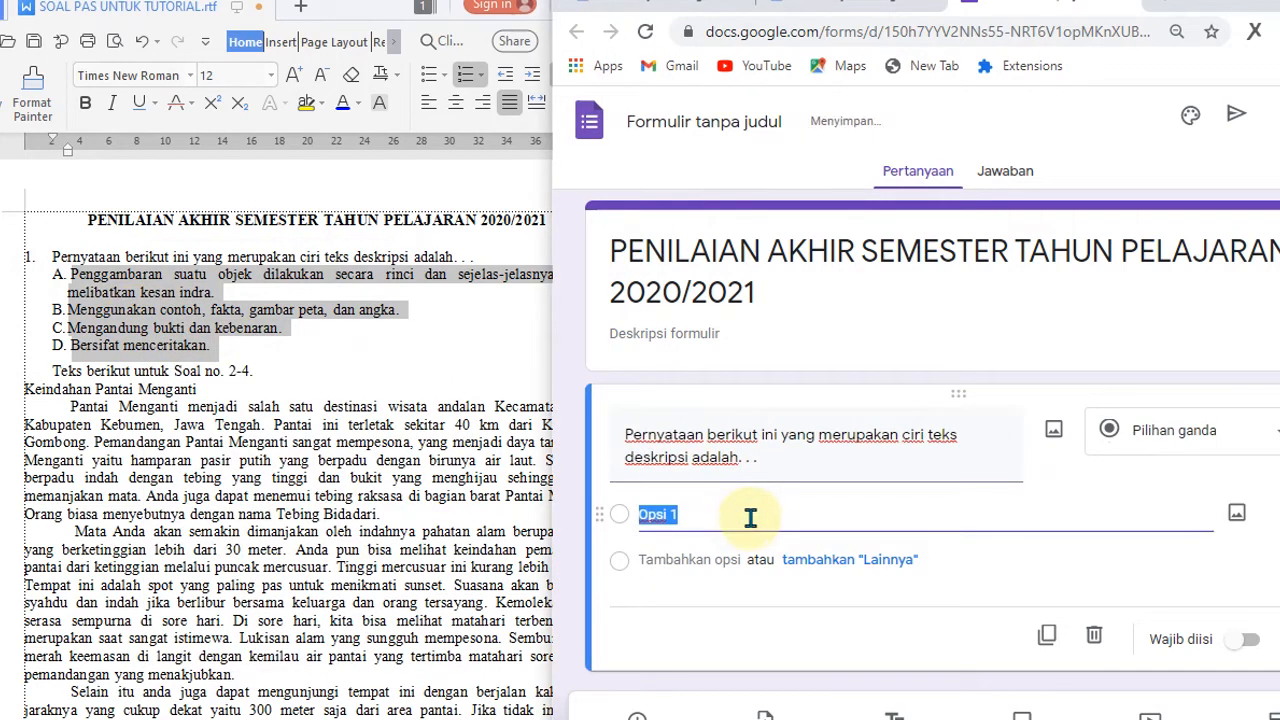
right_click(203, 322)
left_click(225, 332)
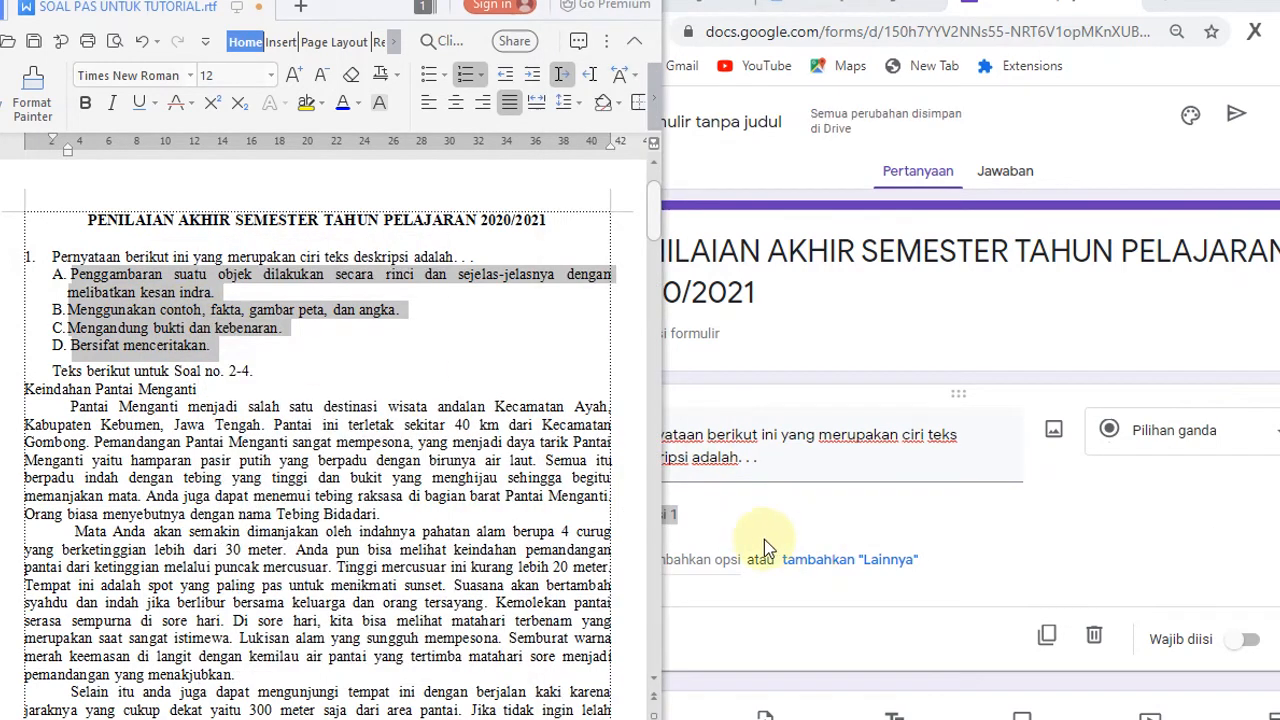
left_click(740, 518)
key("ctrl+v")
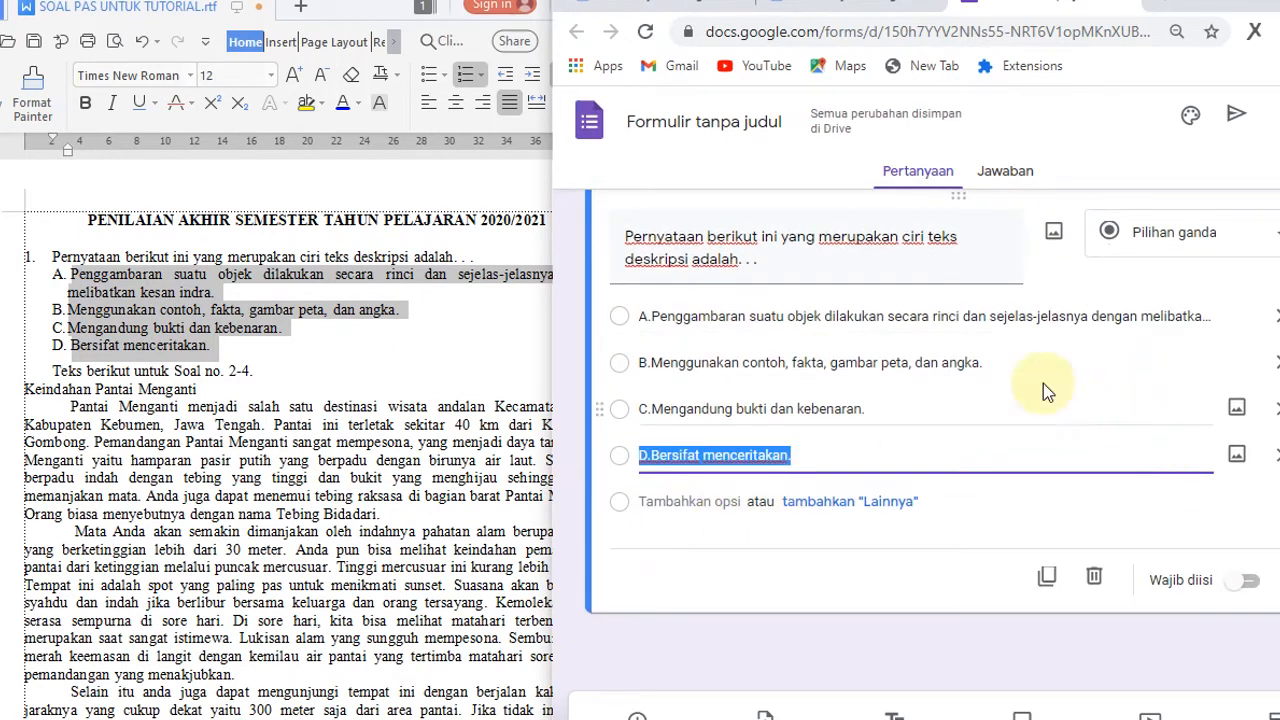
left_click(336, 4)
mouse_move(412, 2)
left_mouse_down()
mouse_move(380, 4)
mouse_move(410, 4)
left_mouse_up()
left_click_drag(1214, 4, 1218, 4)
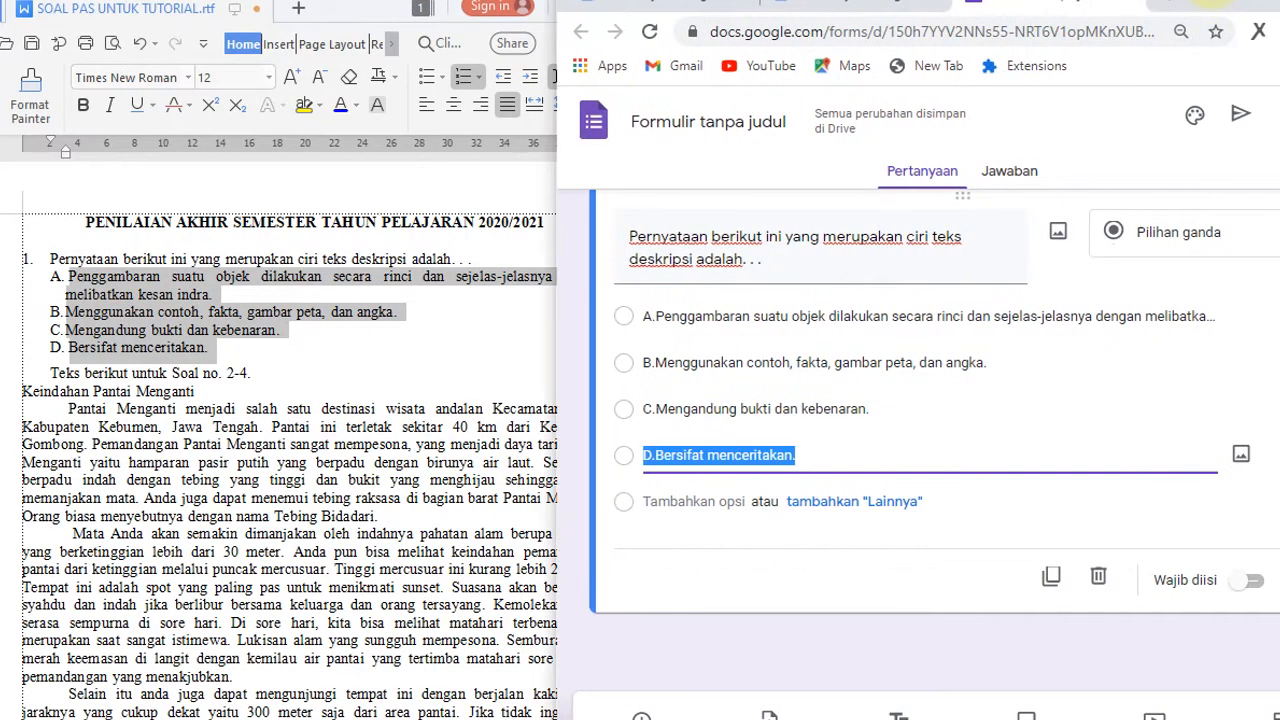
- Make question 1 in the form a required question
scroll(1086, 300, "up", 2)
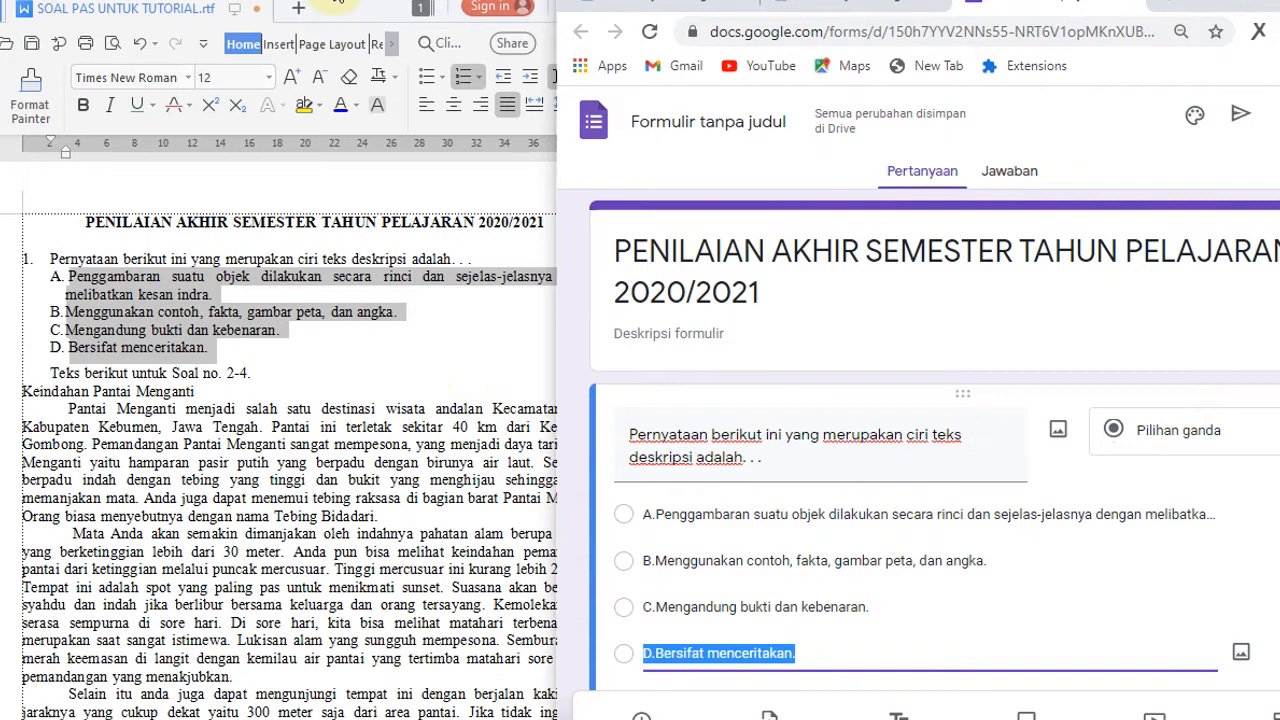
left_click_drag(337, 2, 327, 2)
left_click(1220, 1)
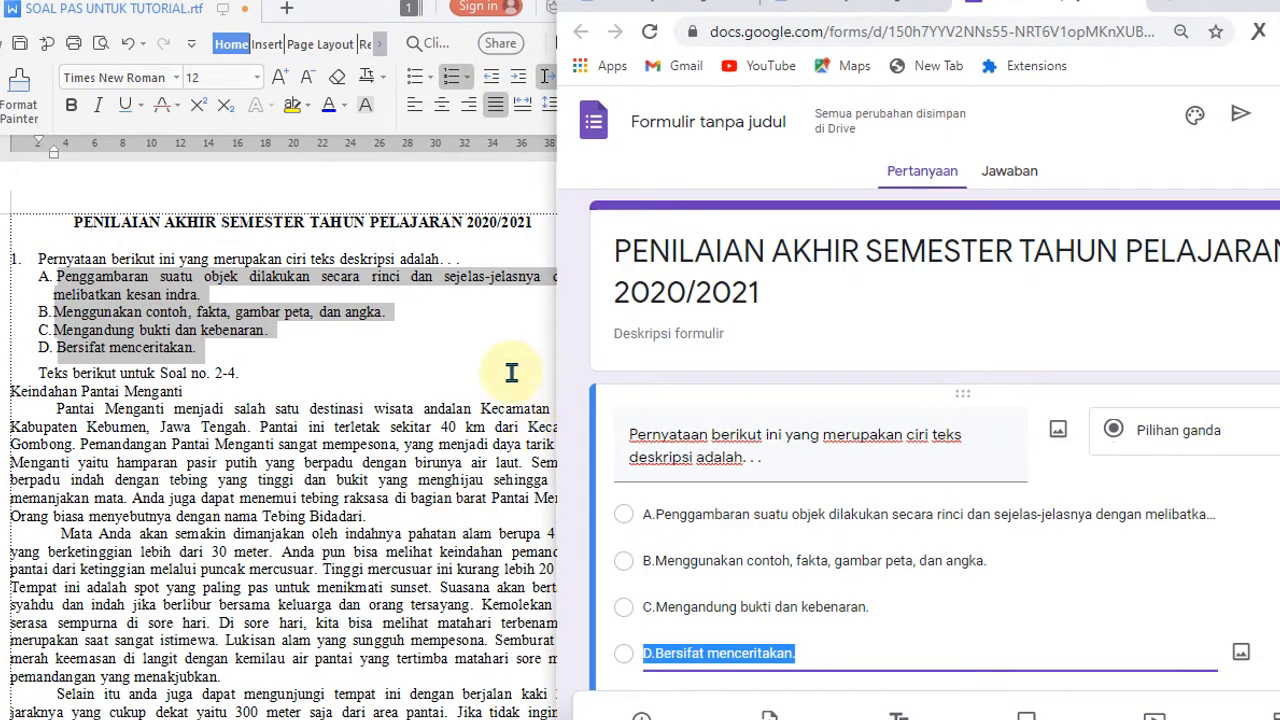
left_click(362, 432)
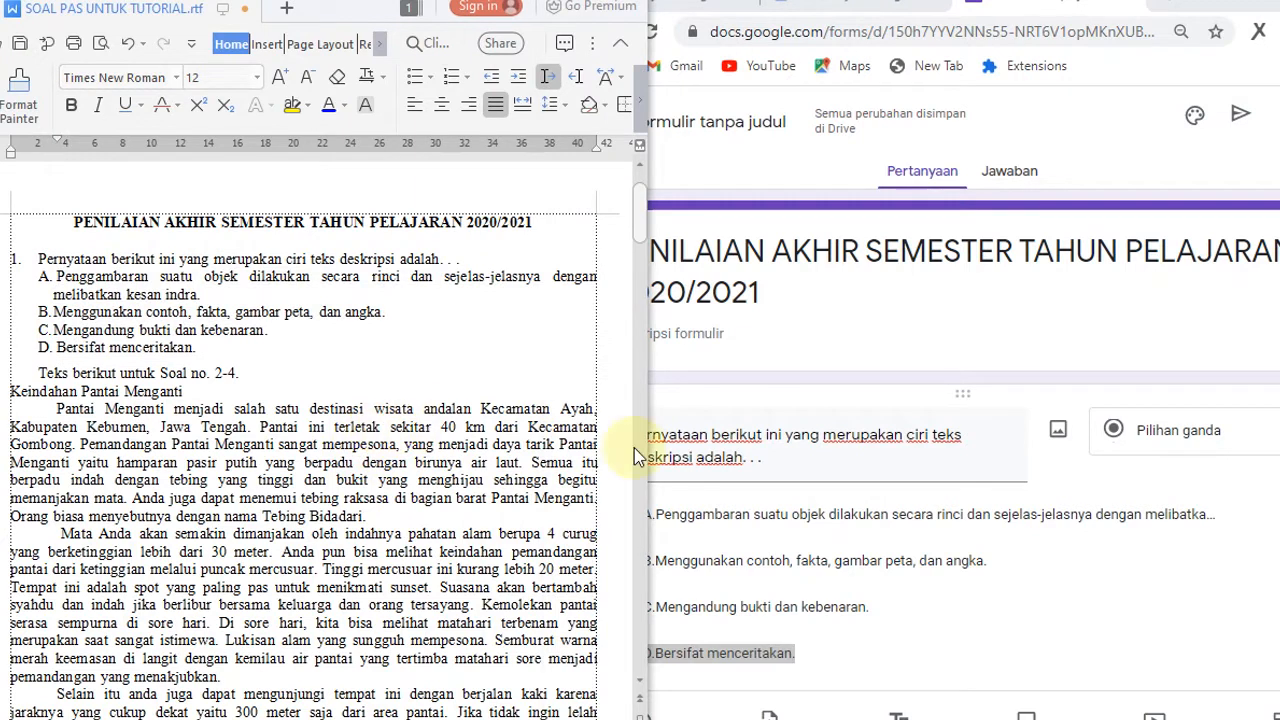
scroll(914, 557, "down", 2)
left_click(1250, 579)
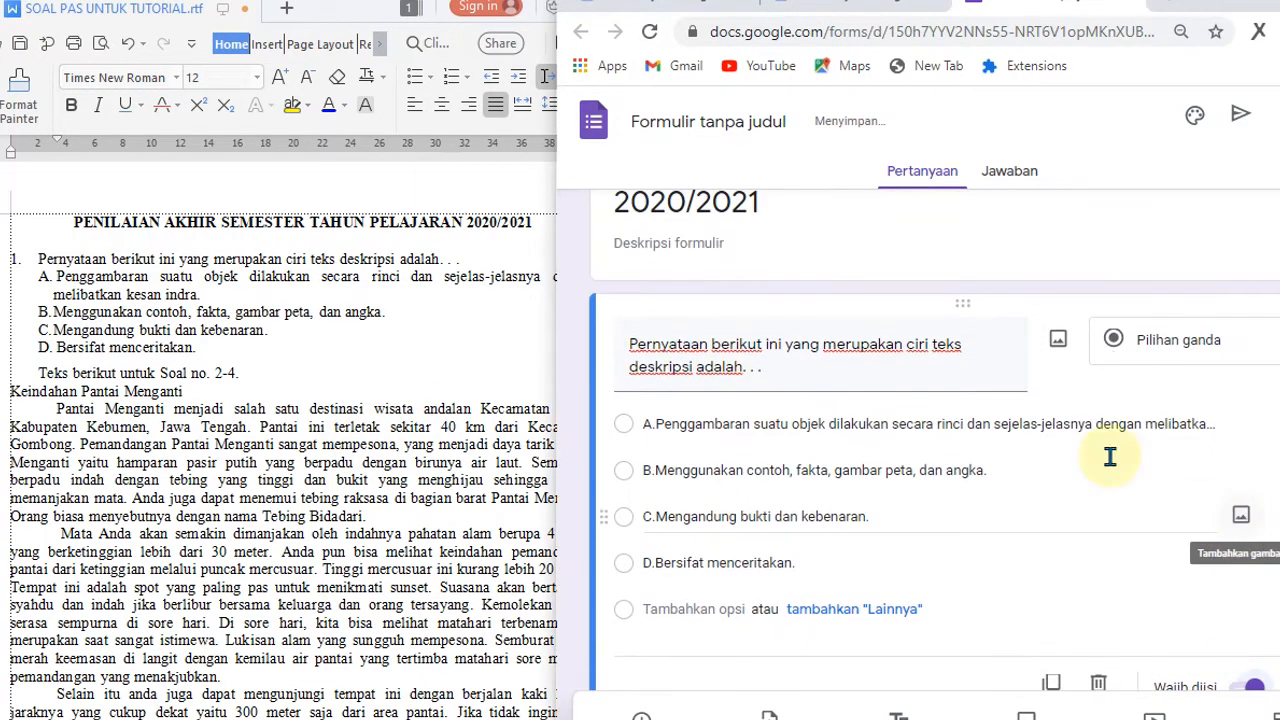
scroll(770, 470, "down", 2)
scroll(1258, 302, "up", 1)
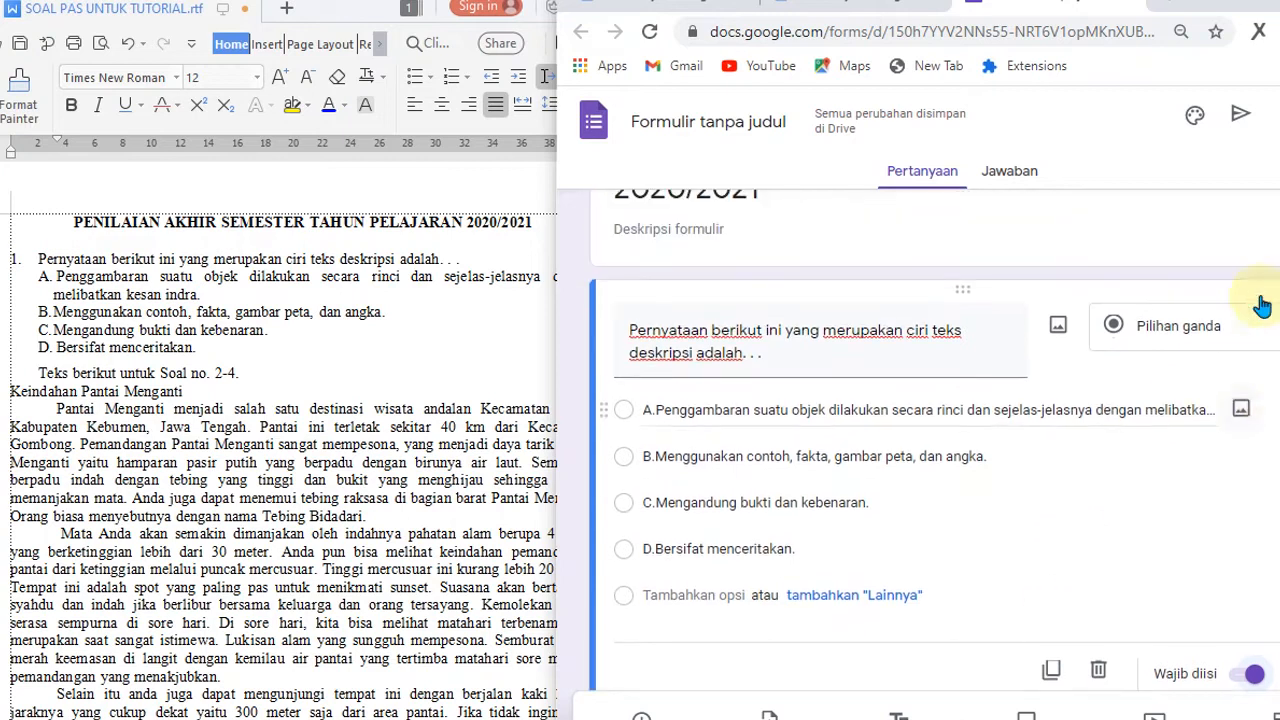
- Move and widen the form's browser window so the full question card shows beside the exam document
left_click_drag(1220, 3, 1109, 3)
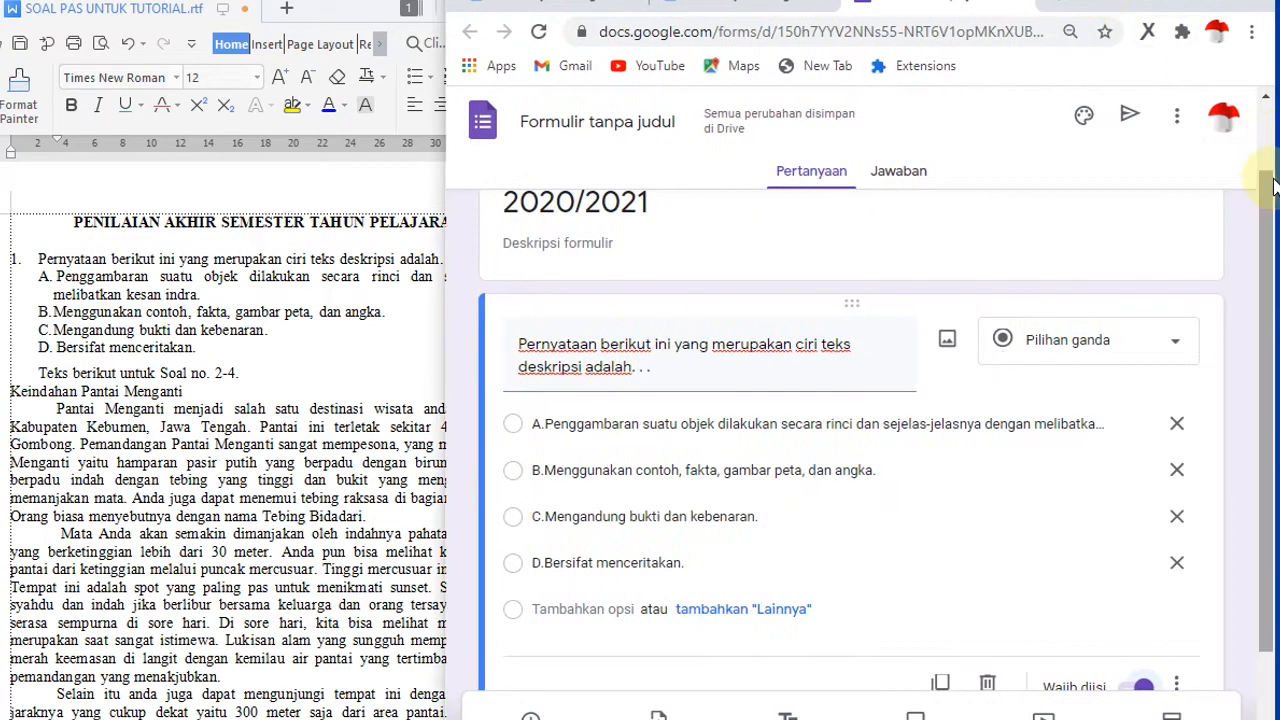
left_click_drag(1275, 180, 1279, 211)
scroll(1276, 230, "up", 1)
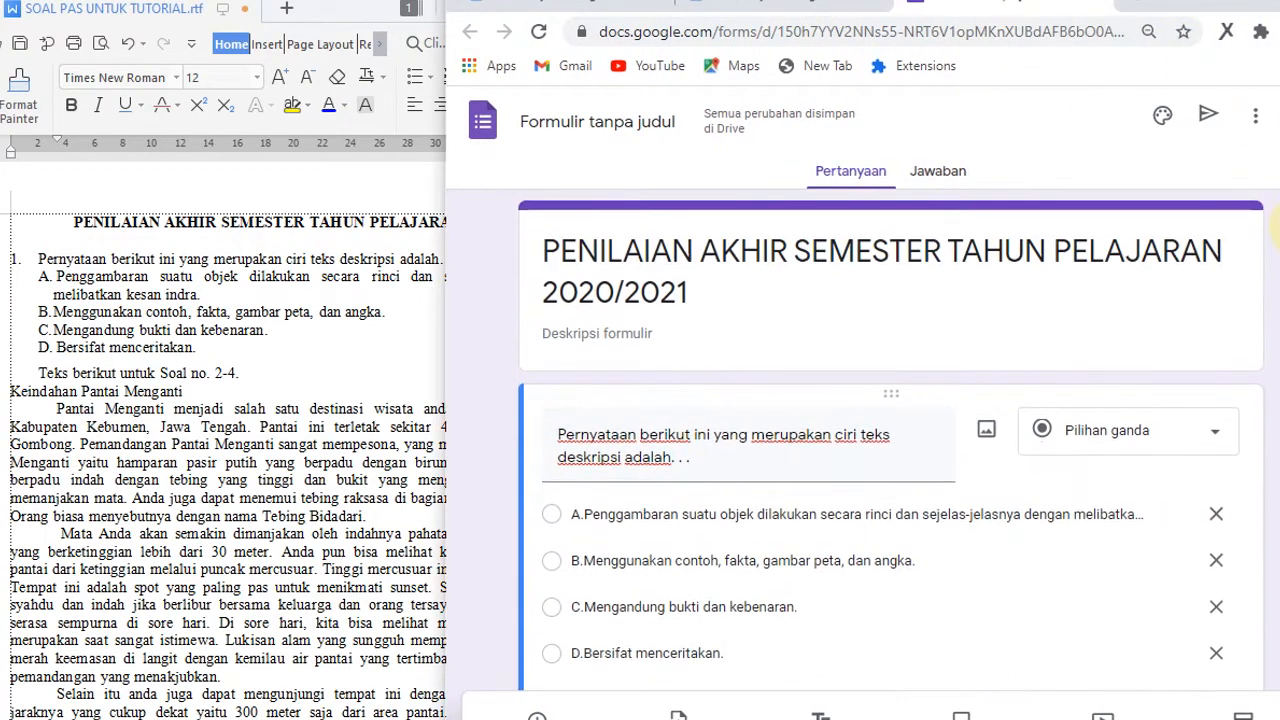
- Maximize the form's window, add a new question below question 1, and restore the window beside the document
left_click(1276, 2)
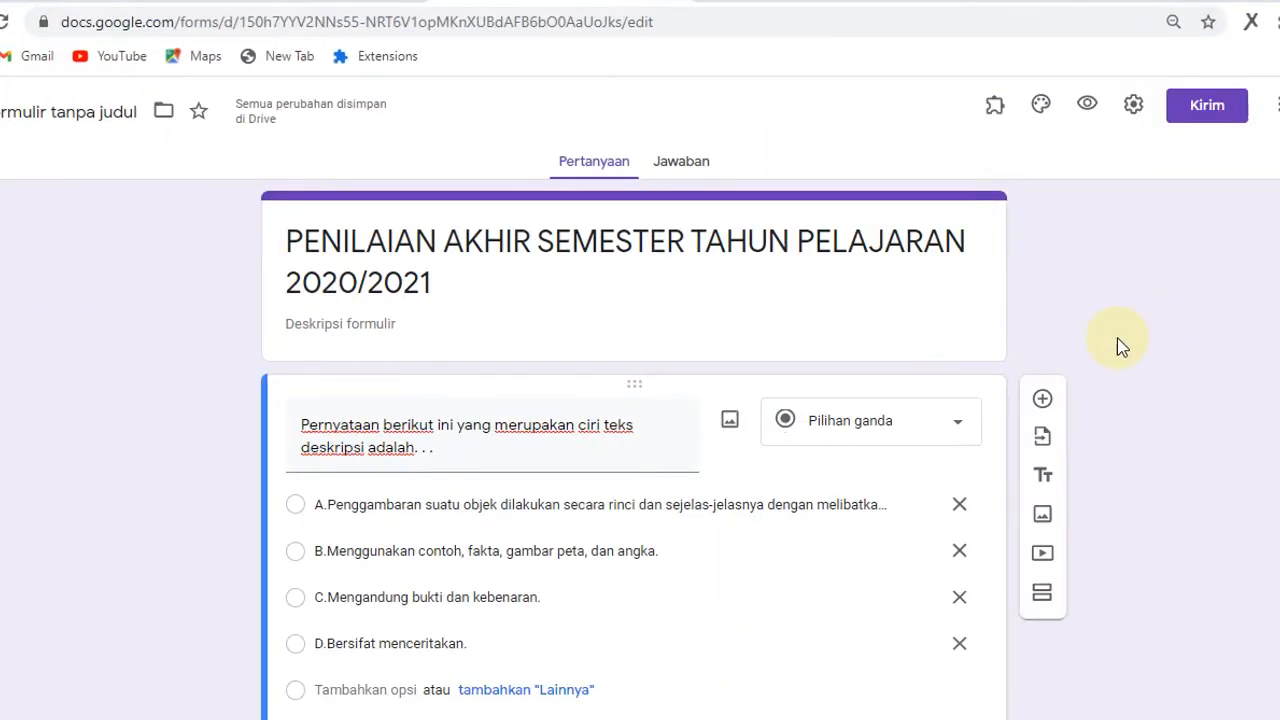
left_click(1046, 398)
left_click(1240, 8)
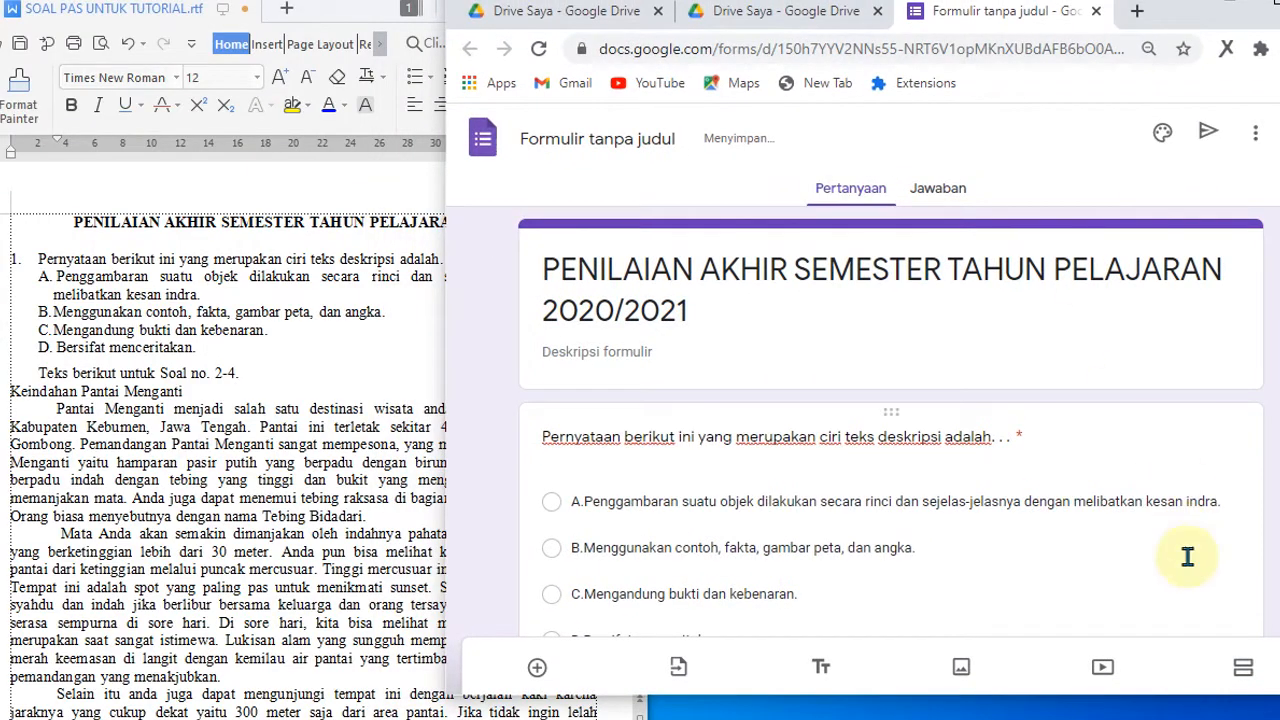
left_click_drag(1144, 695, 1140, 718)
scroll(994, 577, "down", 3)
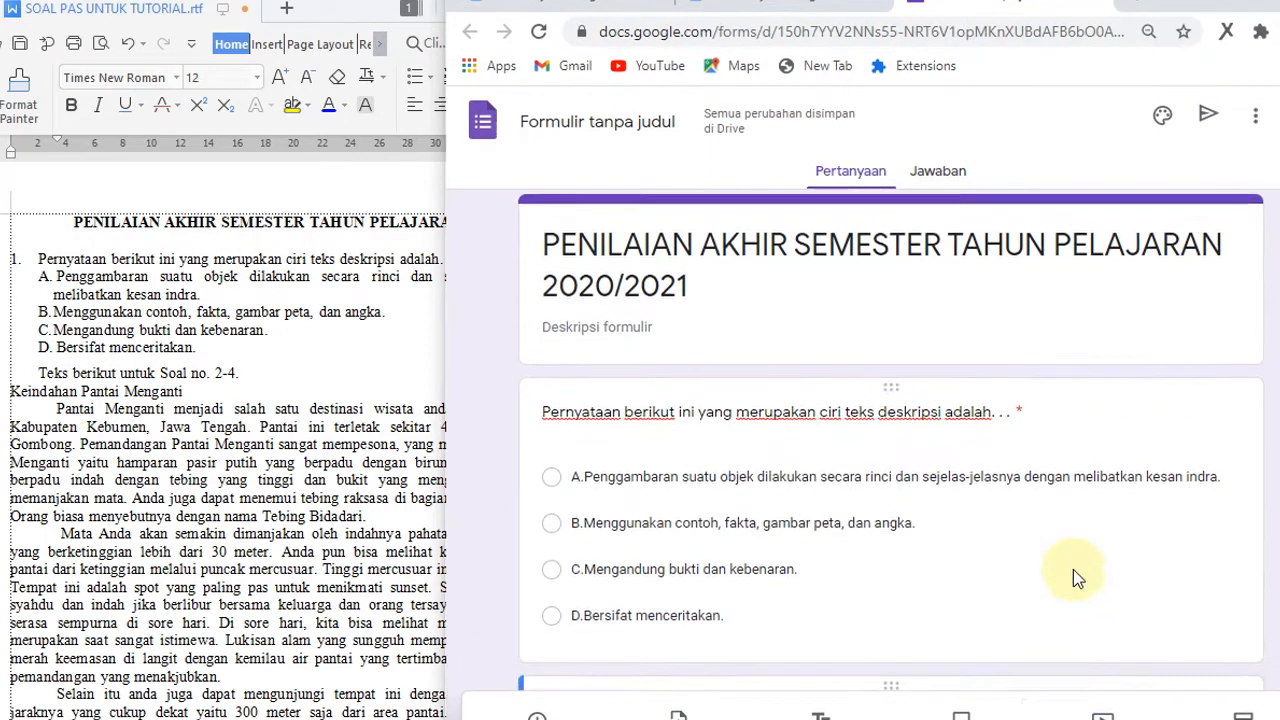
- Copy the three main paragraphs of the "Keindahan Pantai Menganti" passage from the document and paste them into the form's second question
left_click(398, 370)
scroll(120, 445, "down", 3)
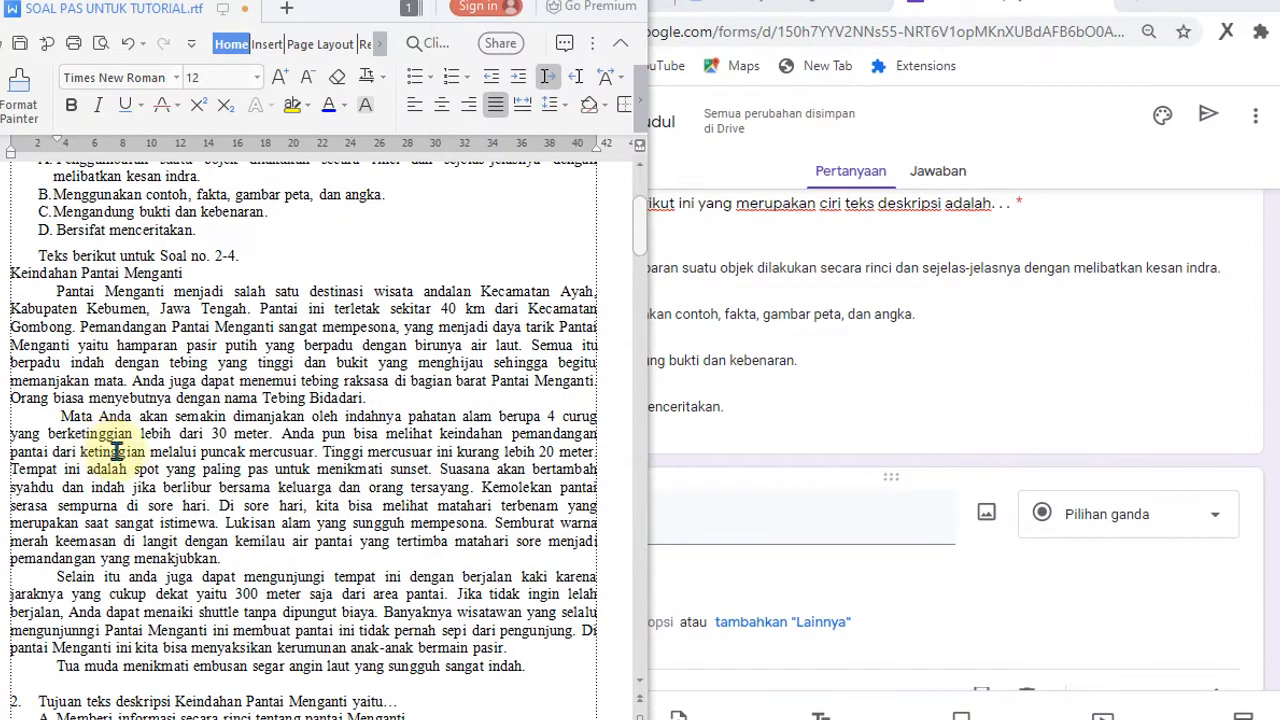
left_click_drag(46, 296, 505, 662)
right_click(270, 432)
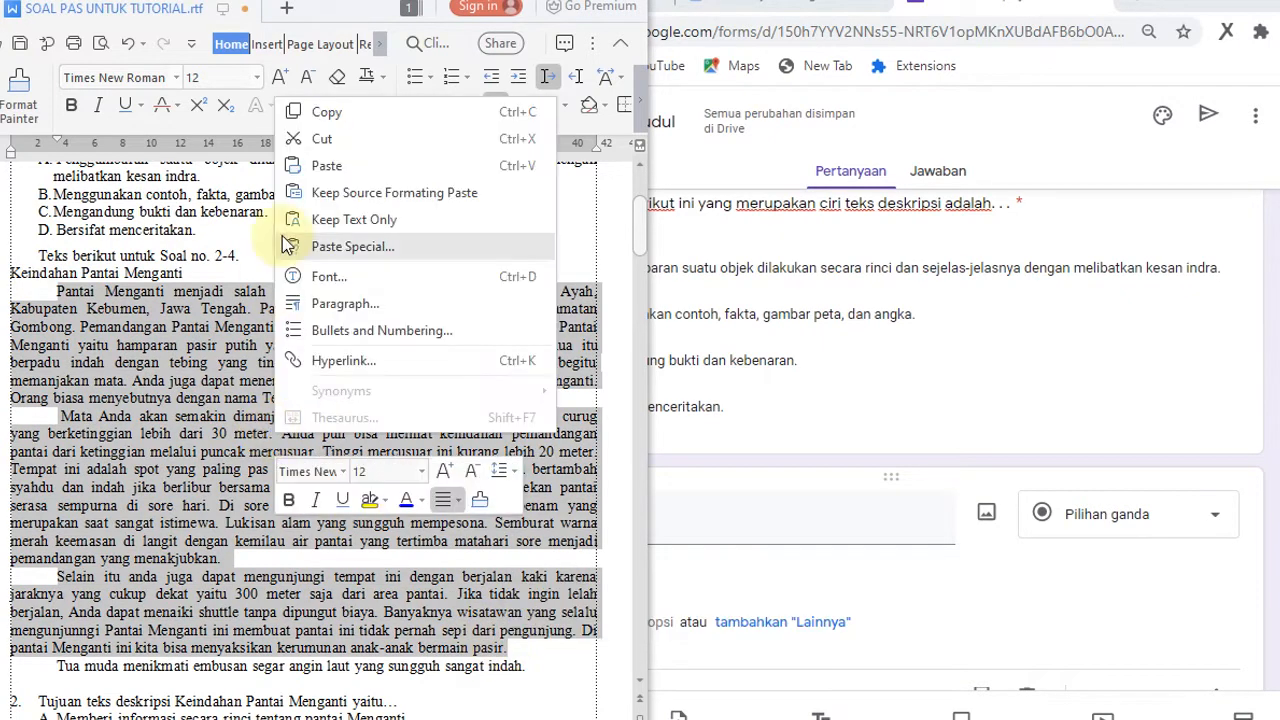
left_click(330, 113)
left_click(825, 508)
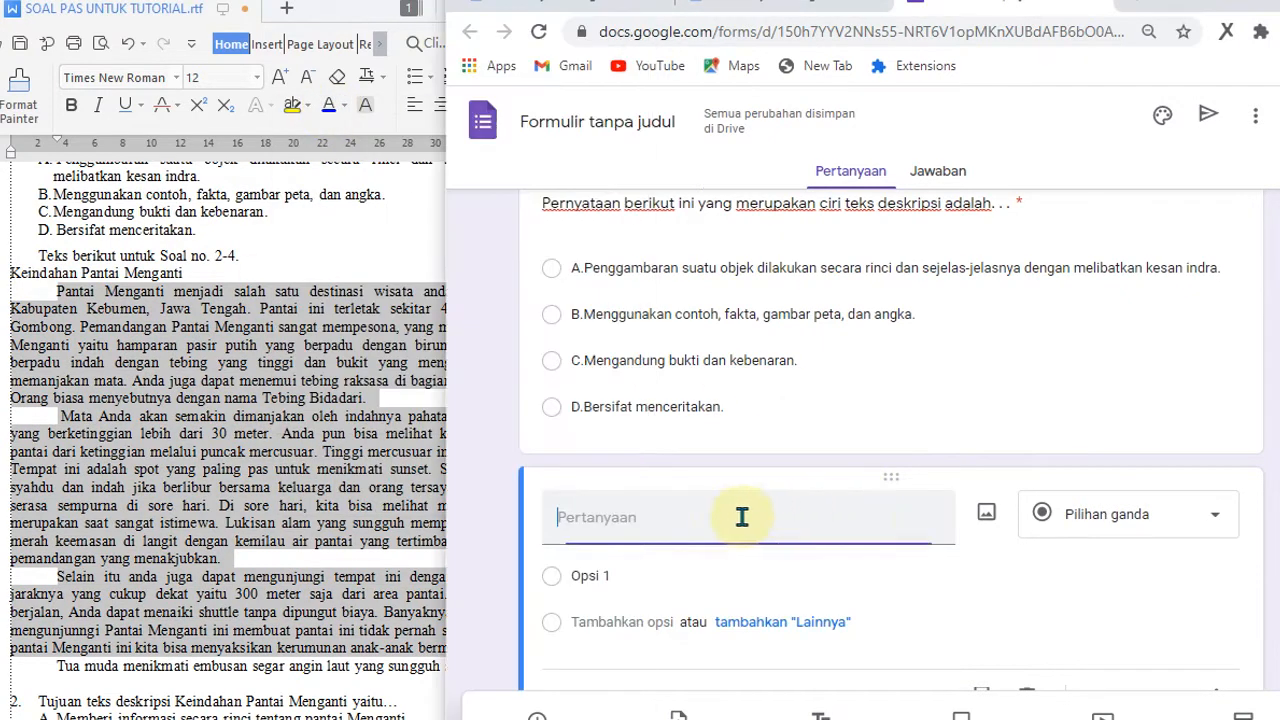
right_click(676, 516)
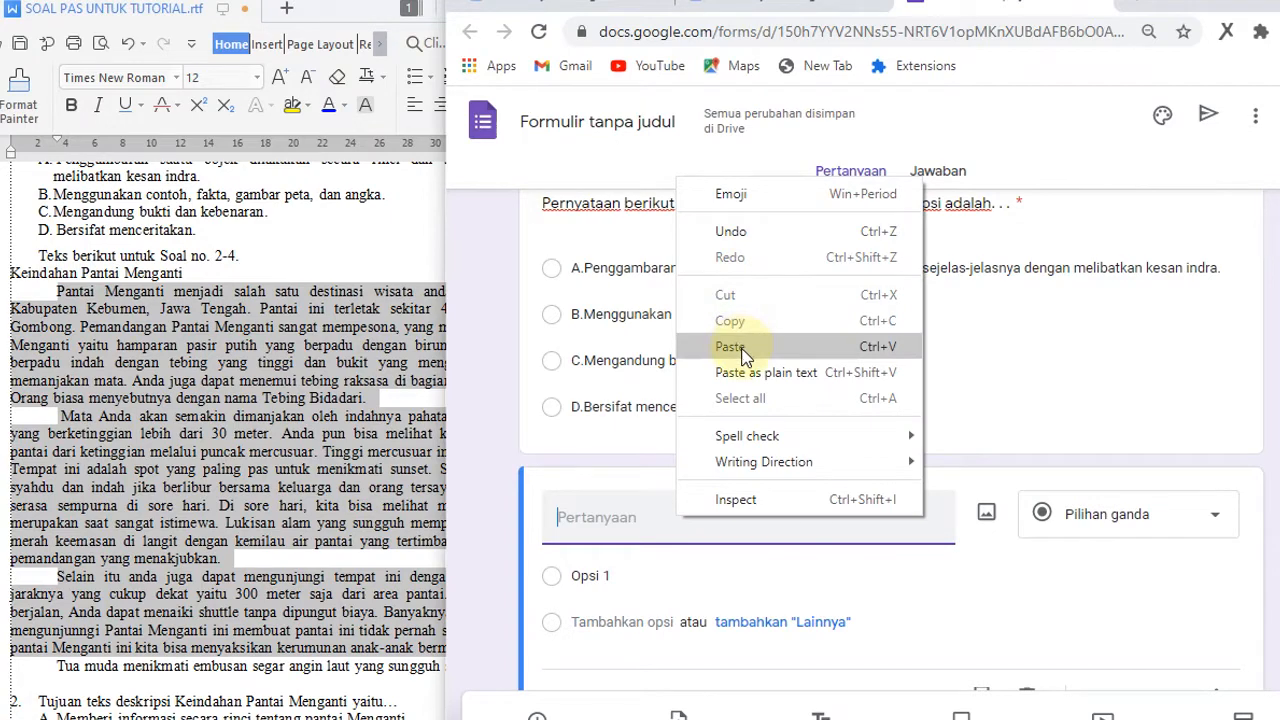
left_click(700, 420)
- Review the pasted passage in the second question from start to end to check how it is laid out
scroll(860, 463, "up", 6)
scroll(868, 474, "down", 6)
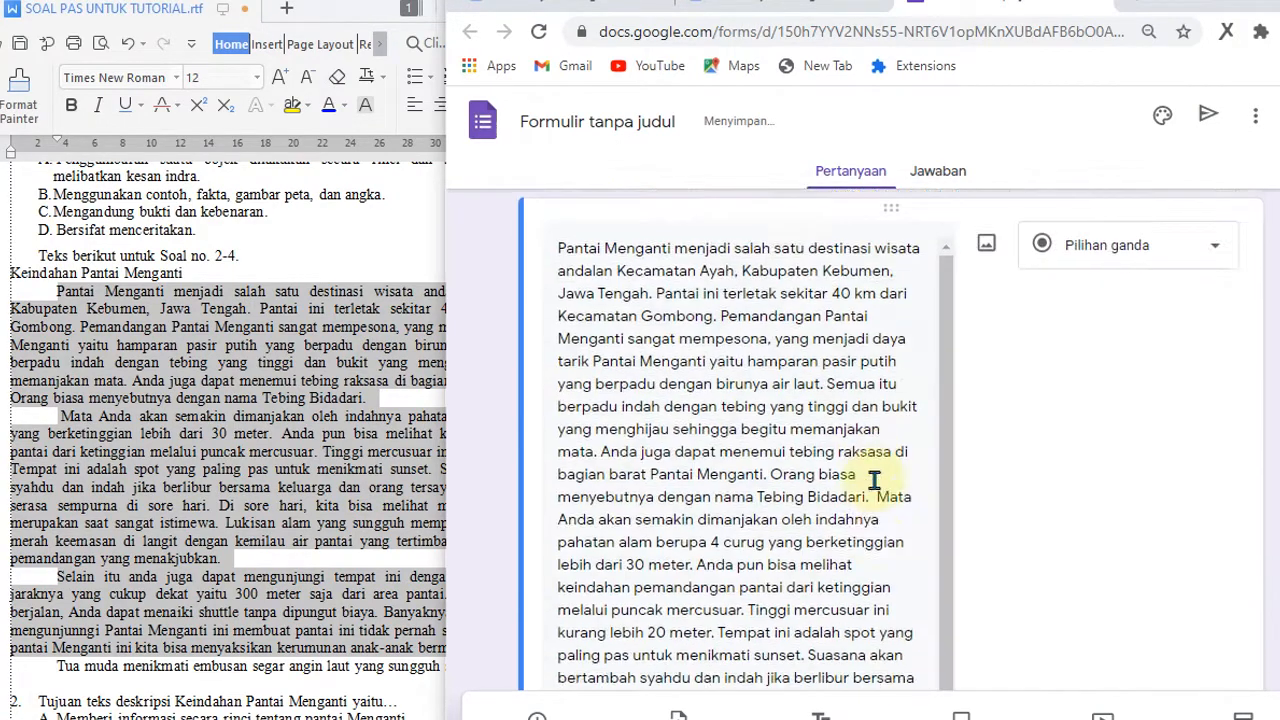
scroll(870, 486, "down", 2)
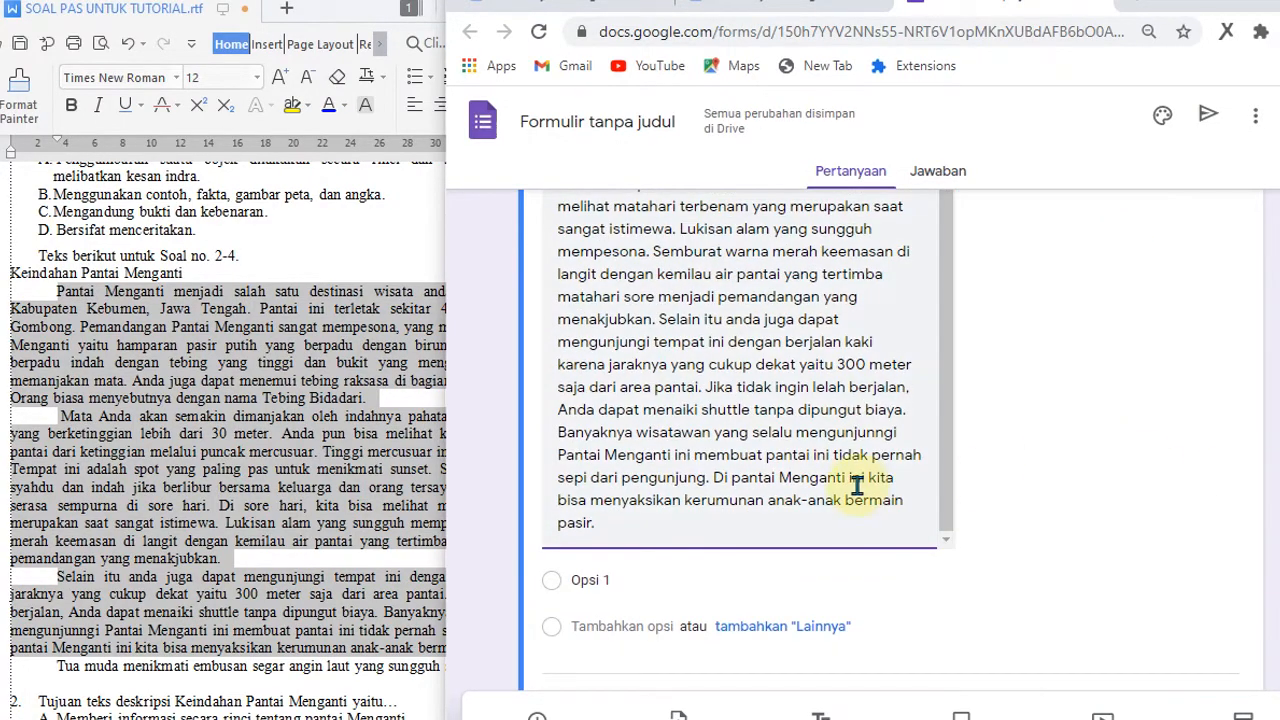
scroll(832, 355, "up", 9)
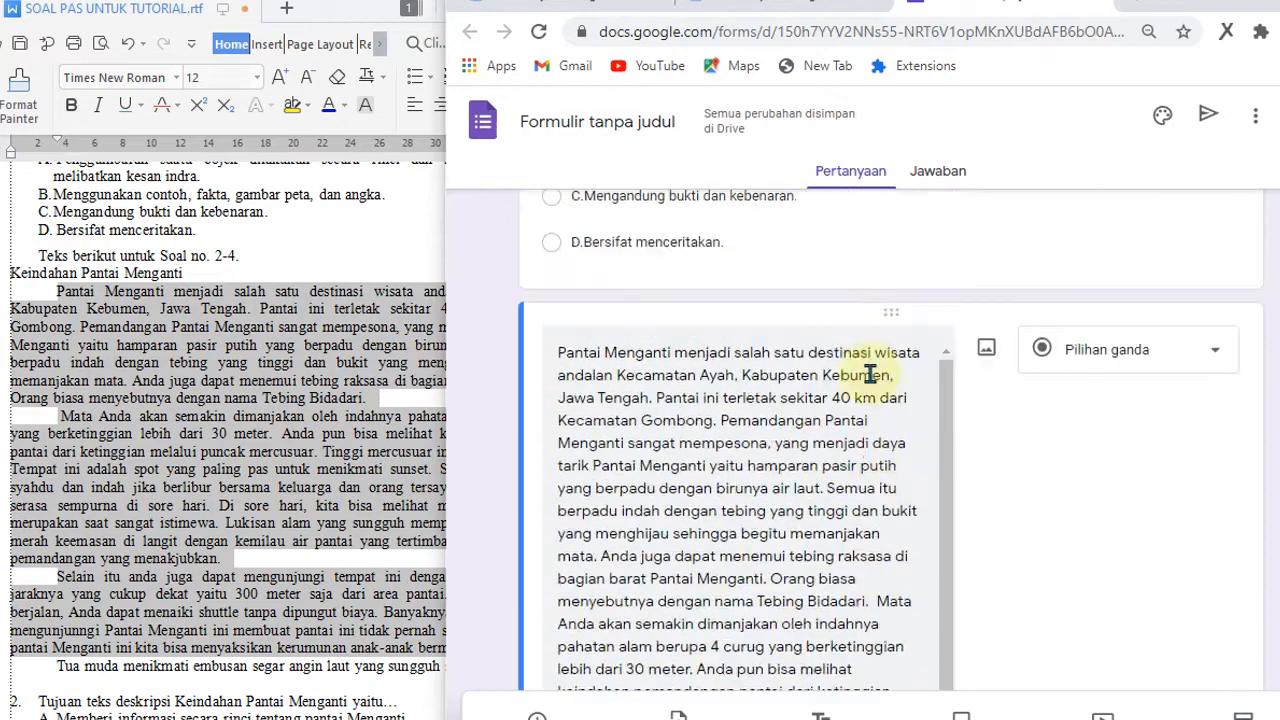
scroll(866, 483, "down", 7)
scroll(816, 525, "down", 1)
left_click(820, 532)
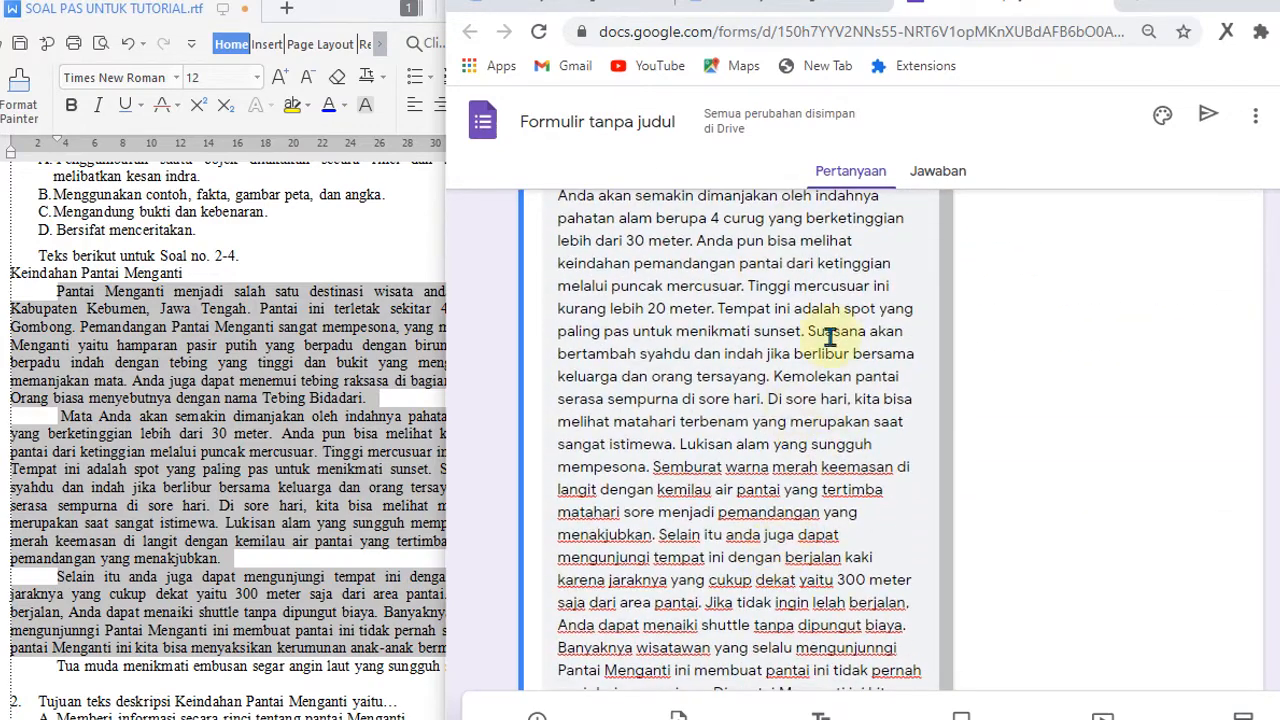
- Maximize the form's window and cut the entire pasted passage out of the second question
left_click(1268, 2)
scroll(615, 568, "down", 3)
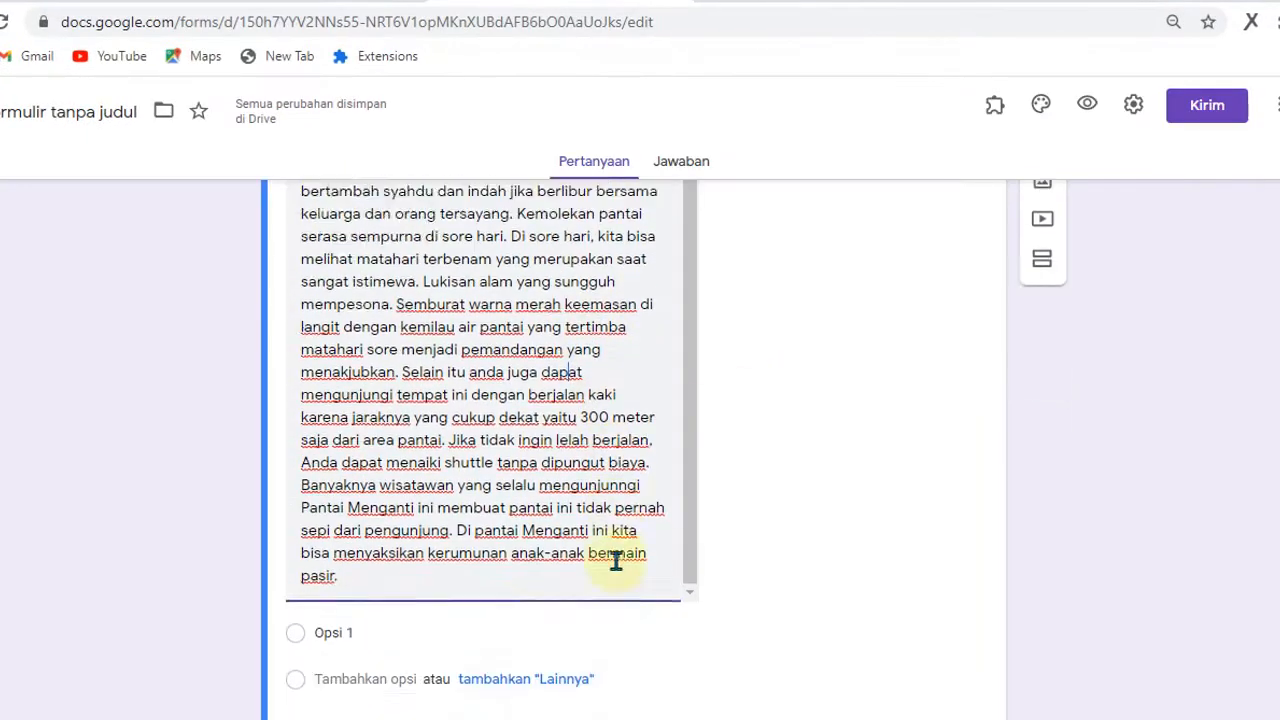
left_click_drag(440, 472, 398, 2)
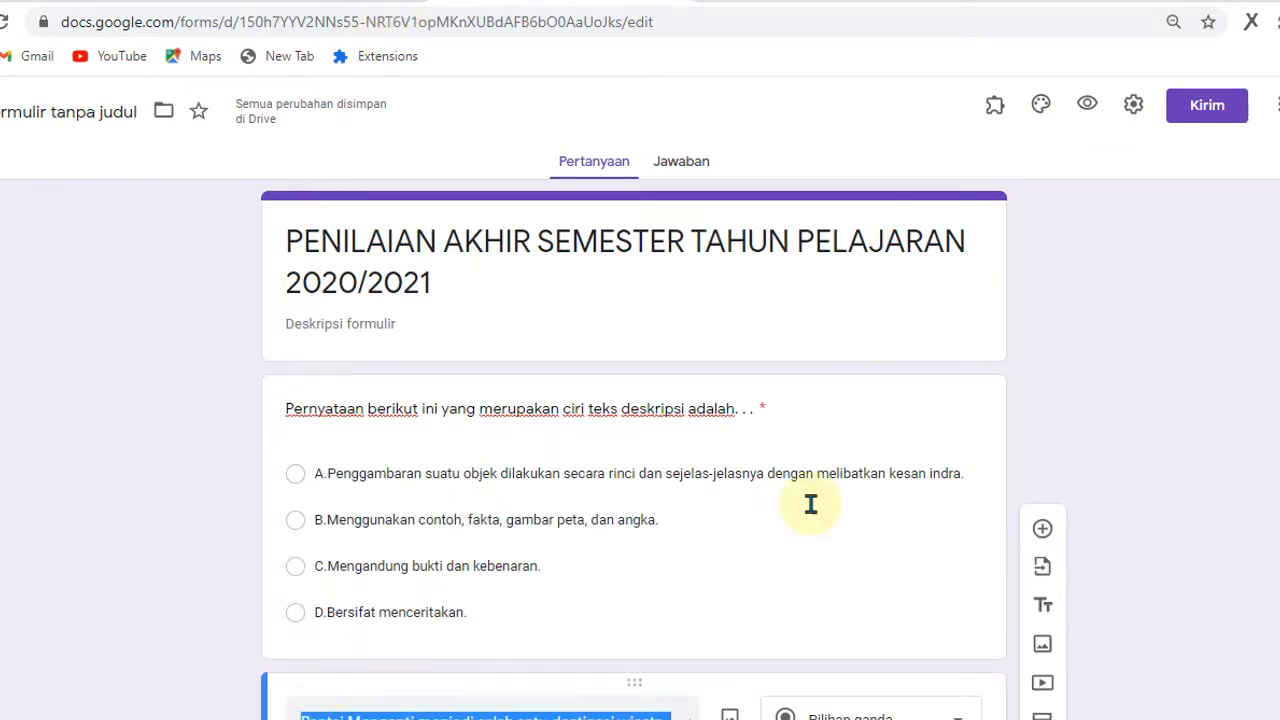
scroll(371, 672, "down", 4)
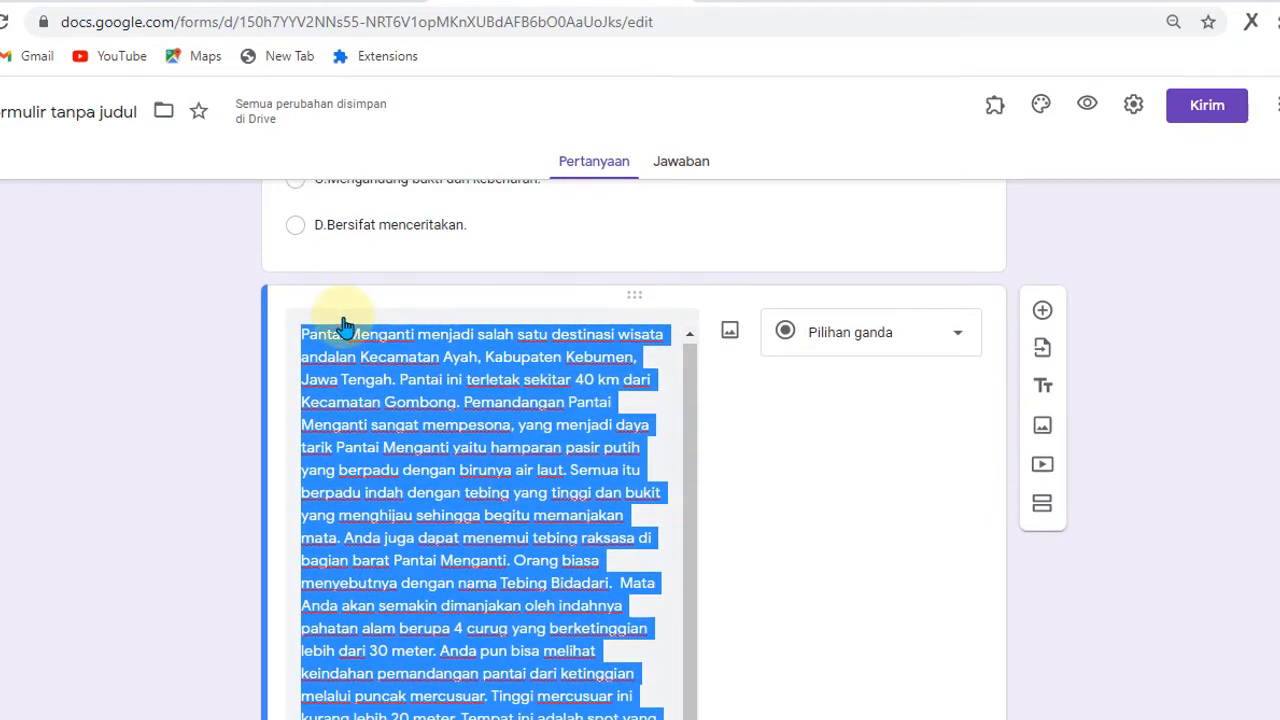
scroll(343, 326, "up", 1)
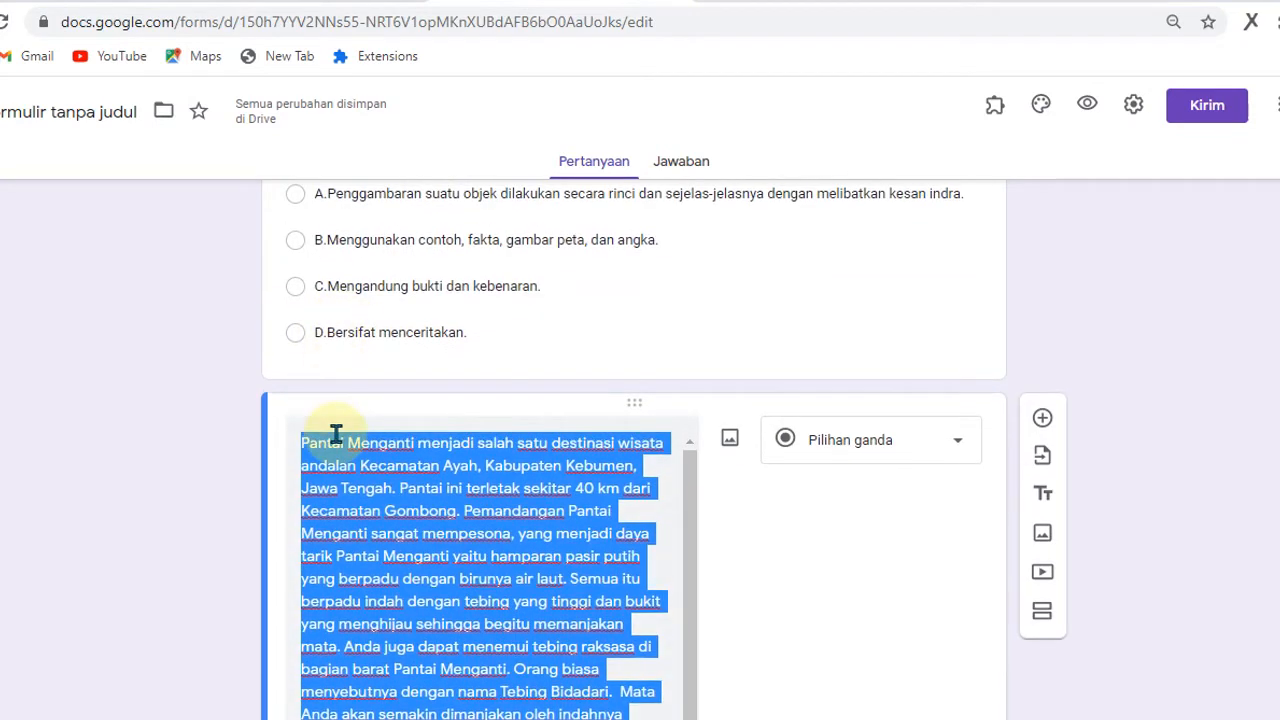
key("ctrl+x")
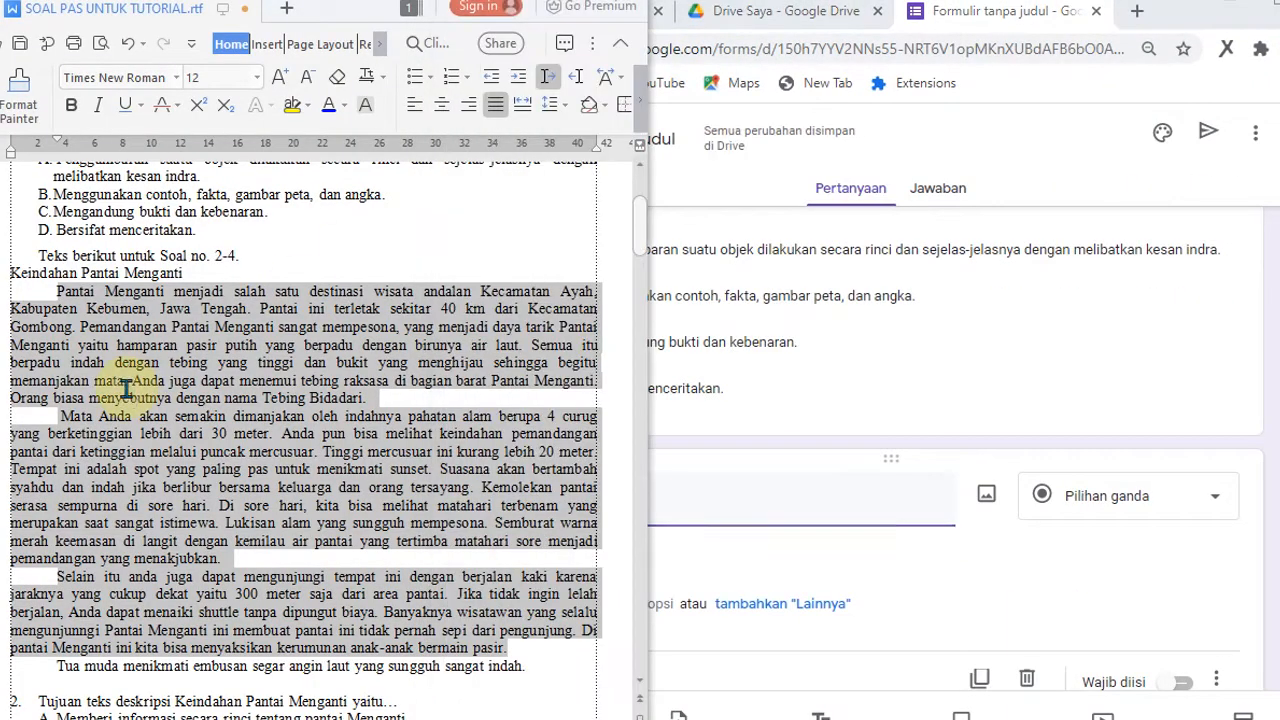
- Capture the screen with the maximized document showing the whole reading passage, and paste the screenshot into a blank picture in Paint
left_click(188, 318)
left_click(188, 318)
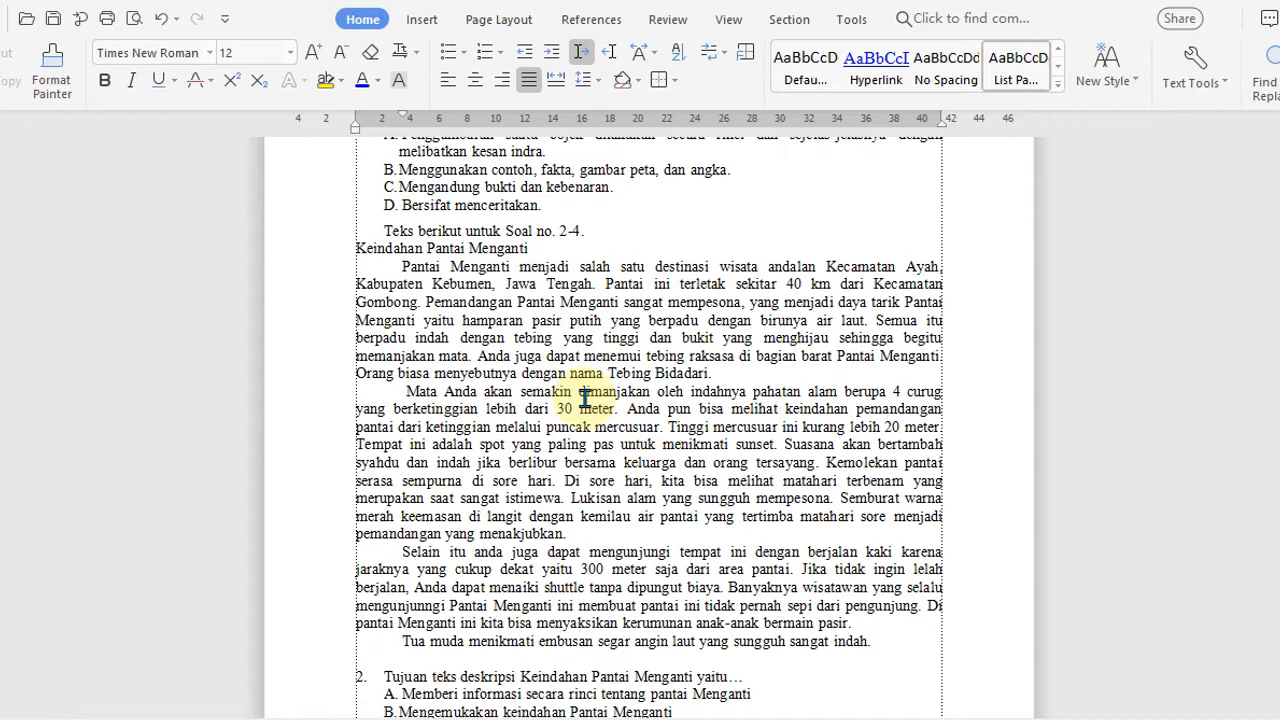
key("Print")
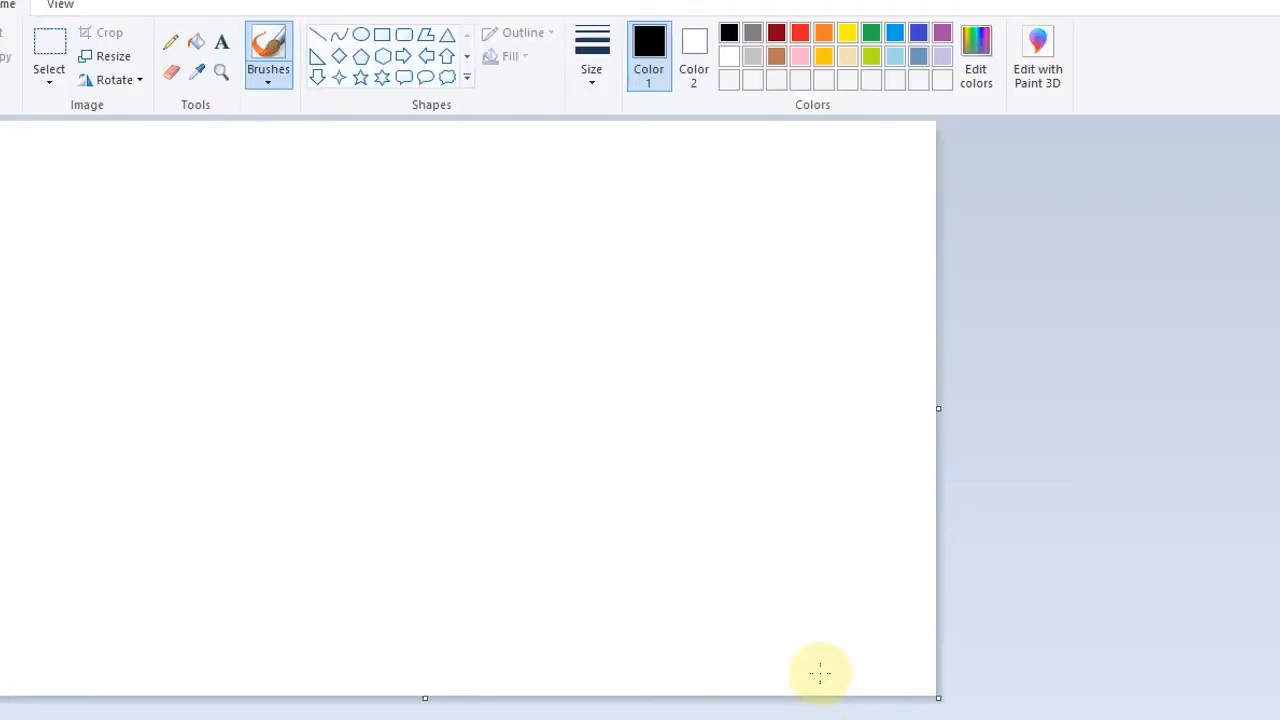
key("ctrl+v")
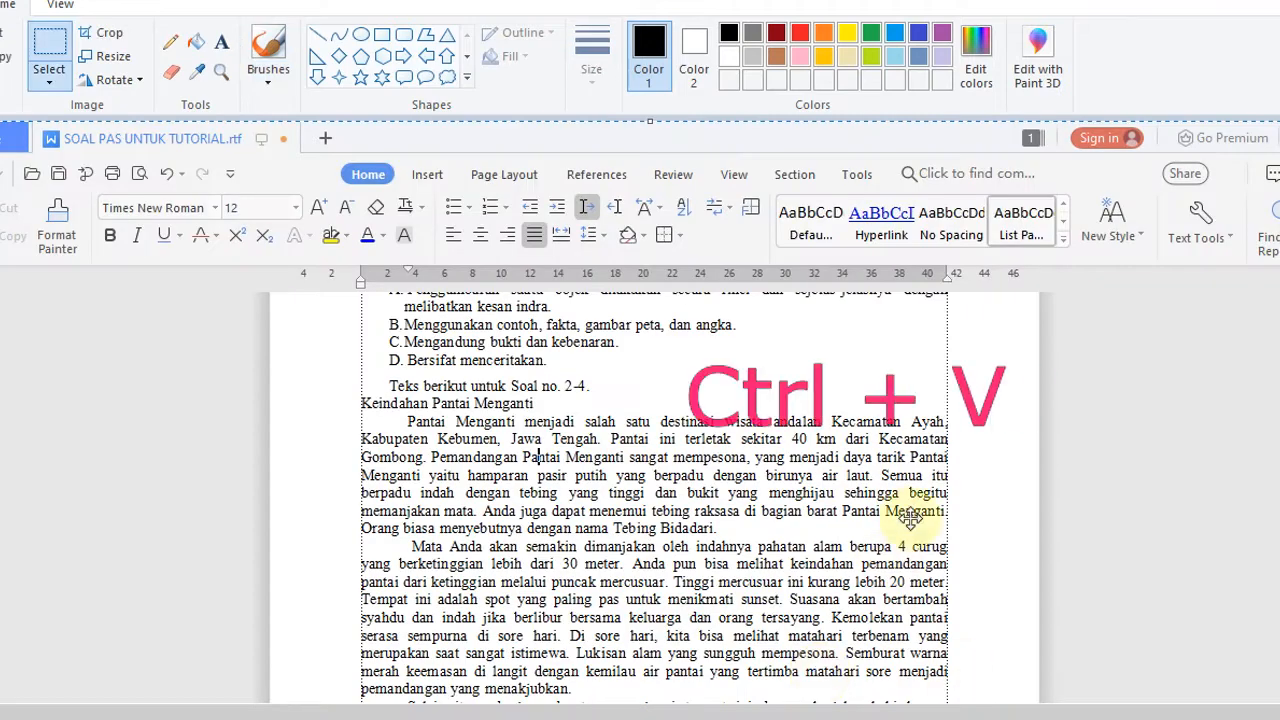
double_click(1238, 719)
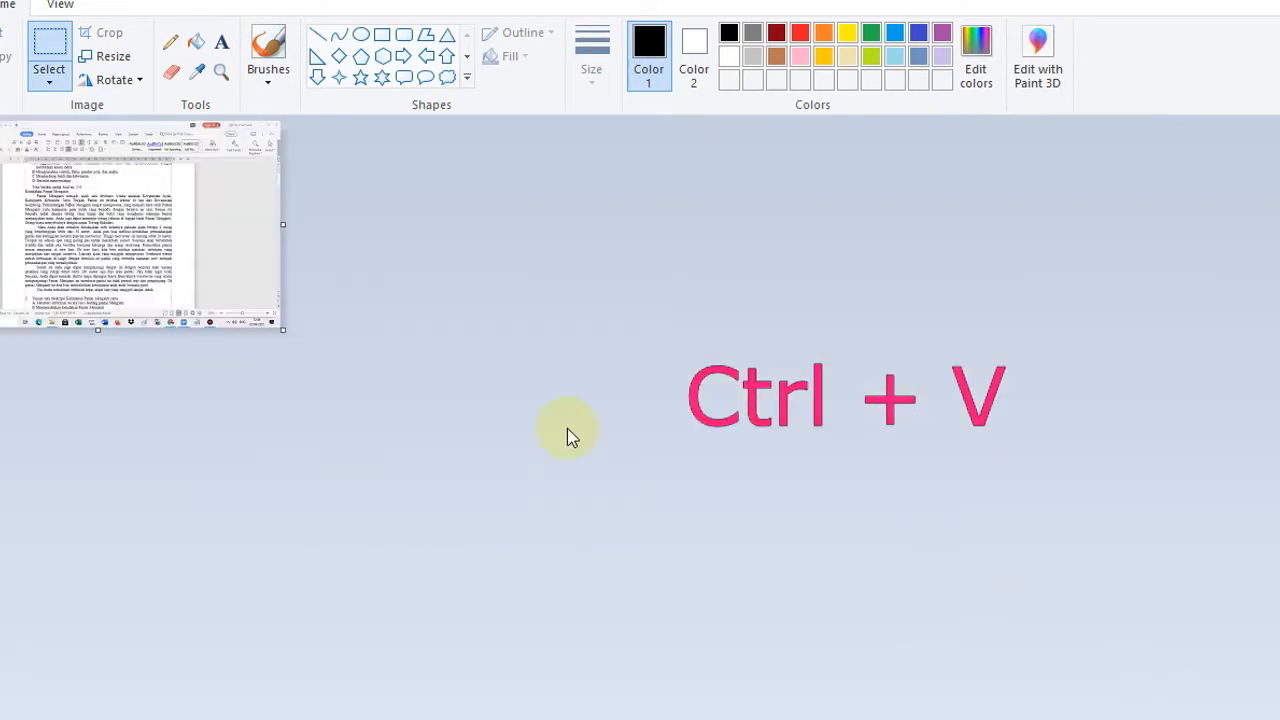
double_click(1270, 719)
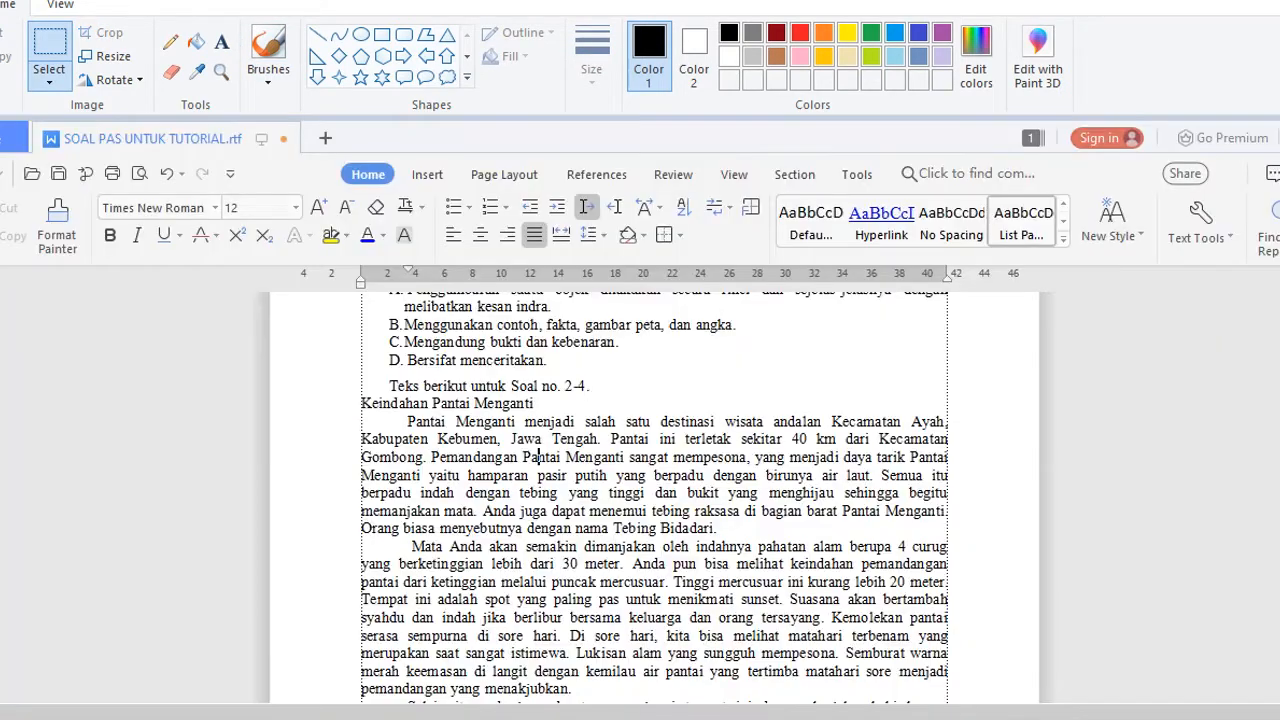
- Crop the screenshot to the passage, from the heading "Keindahan Pantai Menganti" through the line starting "Tua muda menikmati"
scroll(1276, 620, "down", 3)
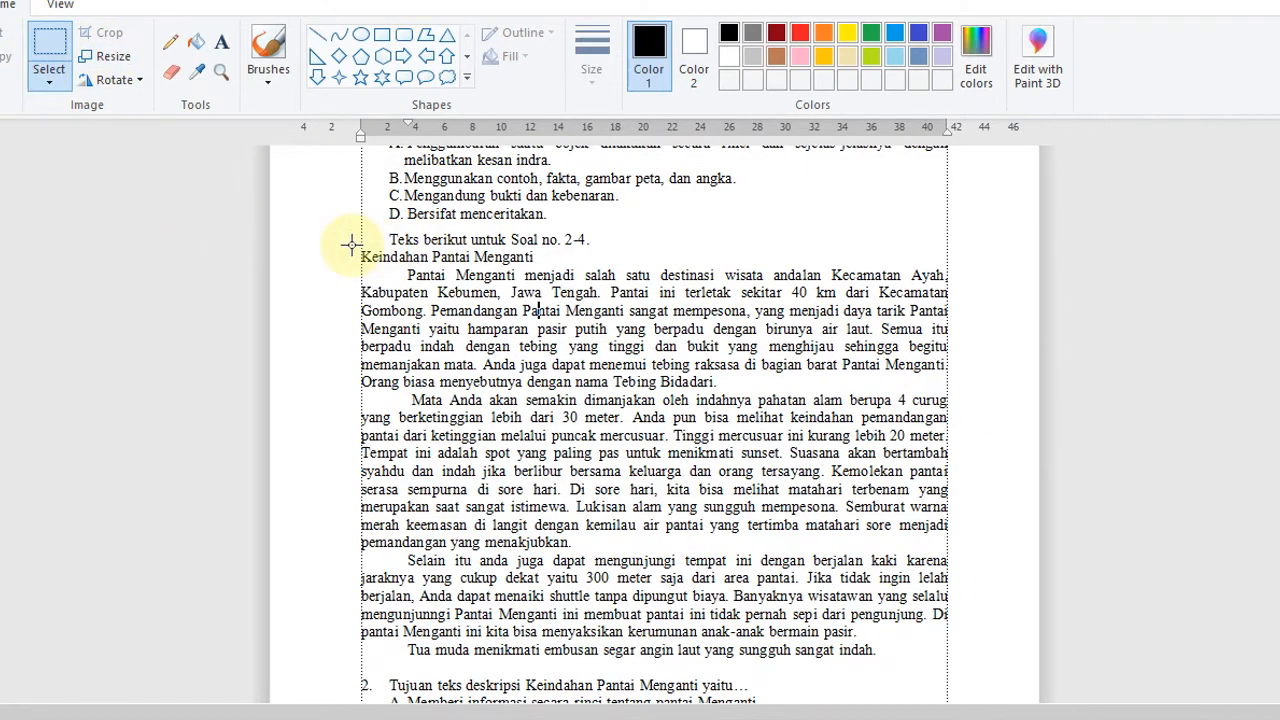
left_click_drag(361, 248, 951, 663)
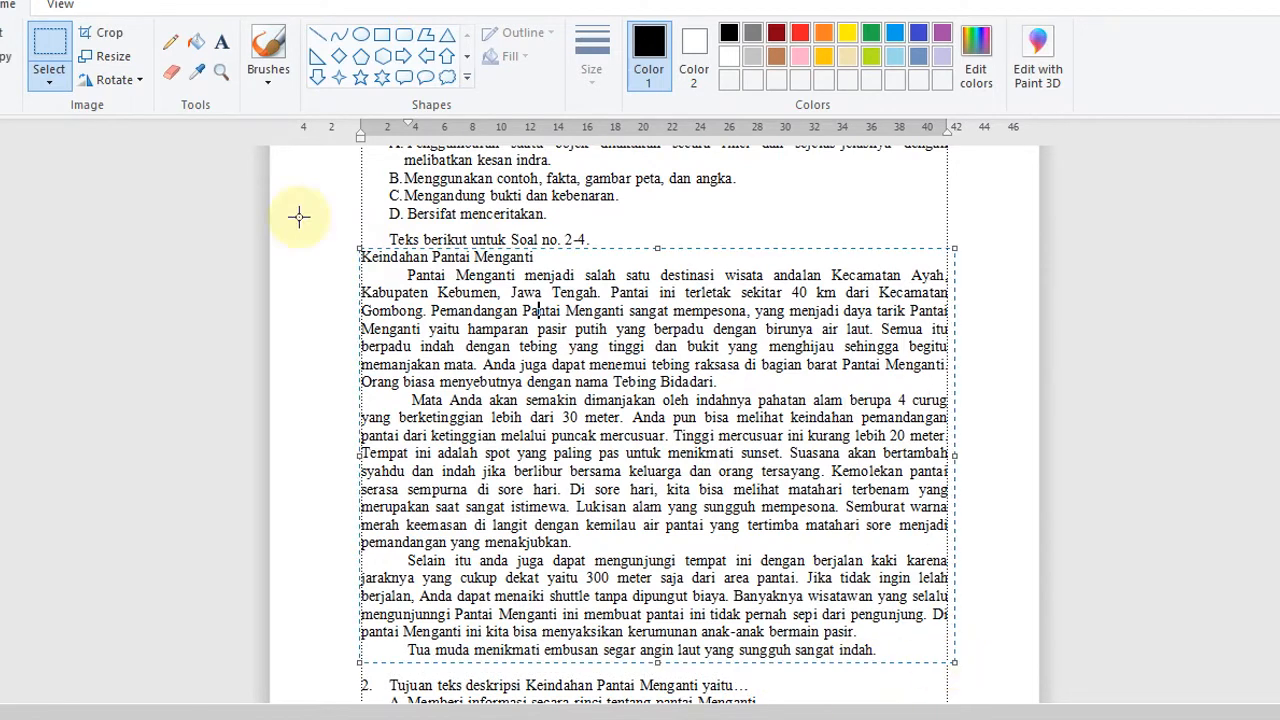
left_click(102, 33)
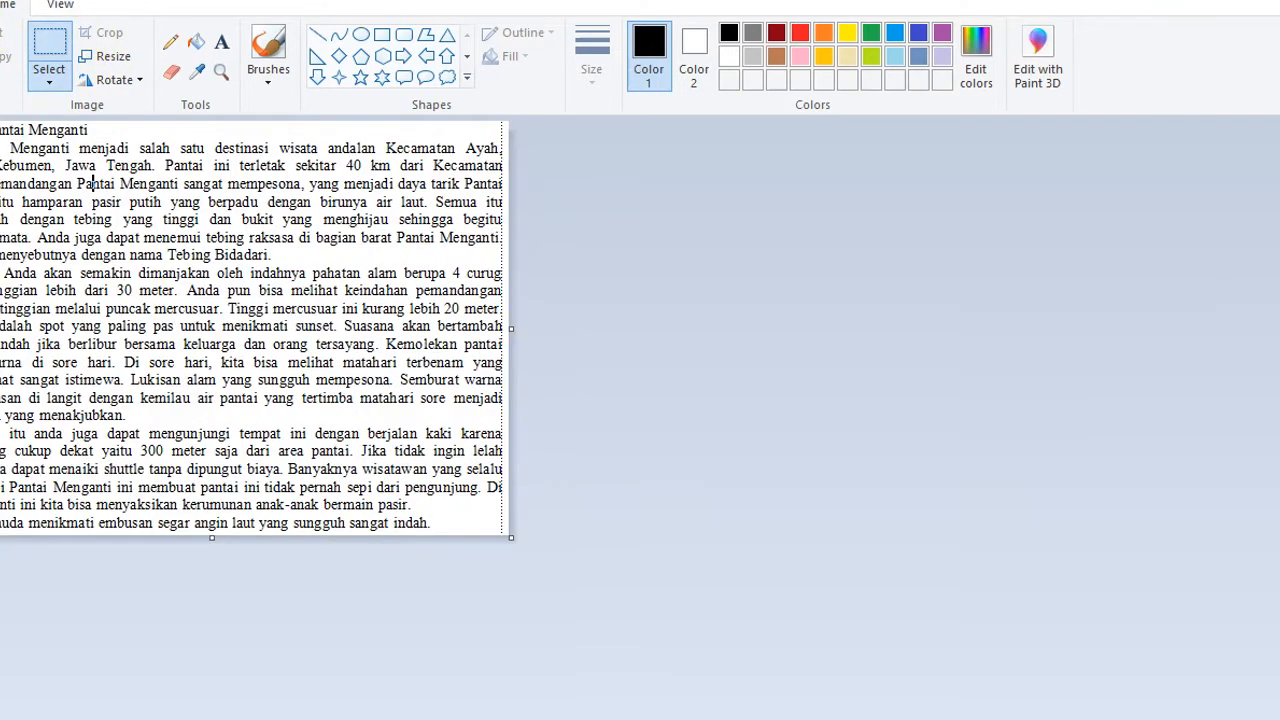
- Save the cropped passage picture as a PNG named SOAL1 in the Downloads folder
key("alt+f")
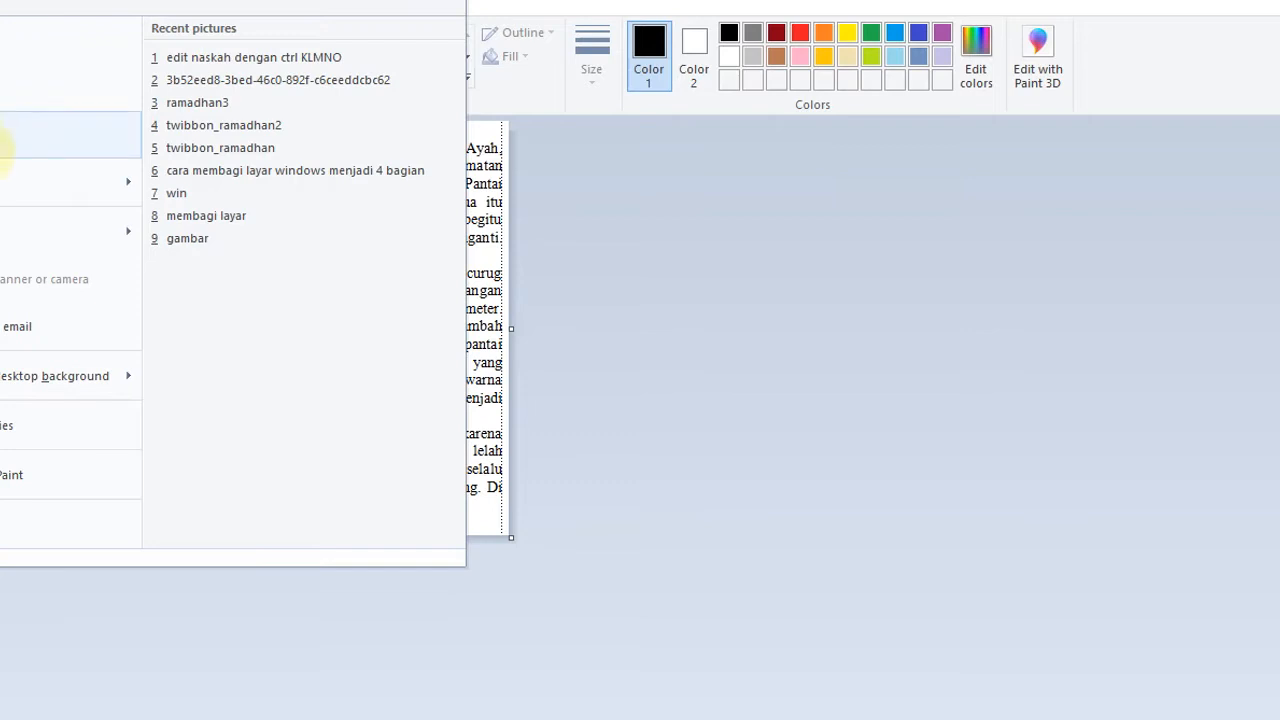
mouse_move(10, 190)
left_click(195, 68)
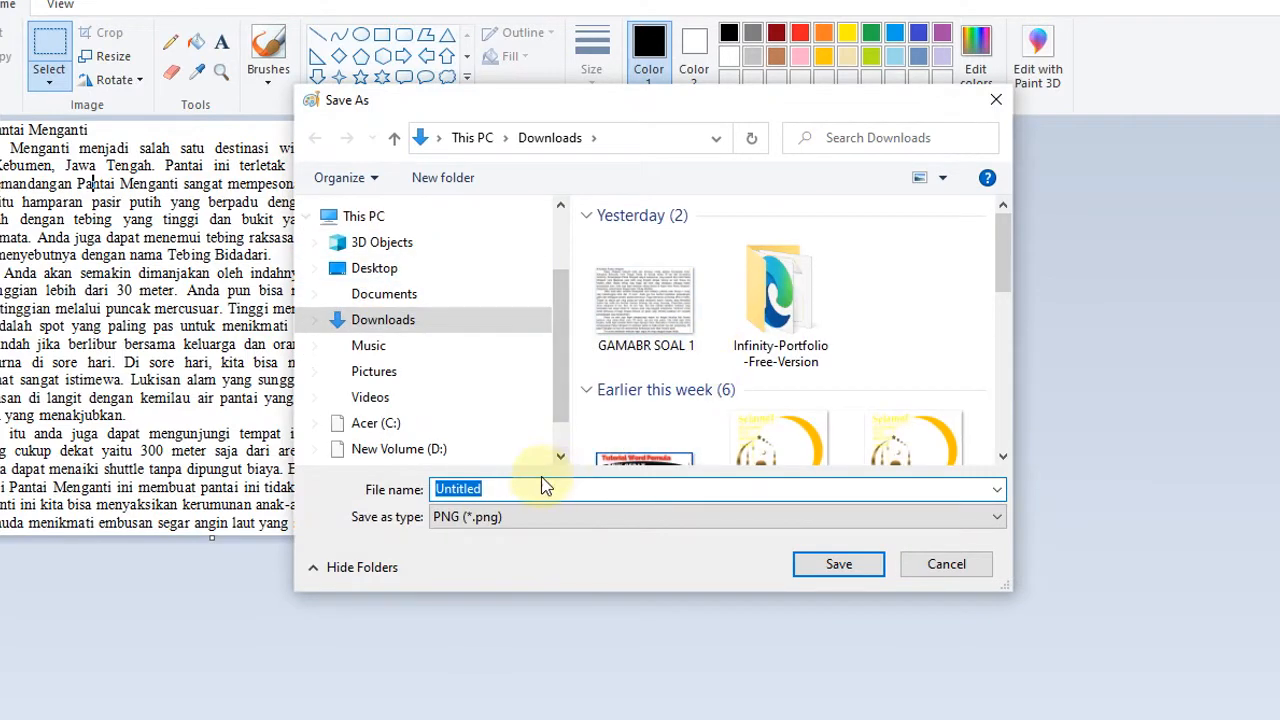
type("s6a3")
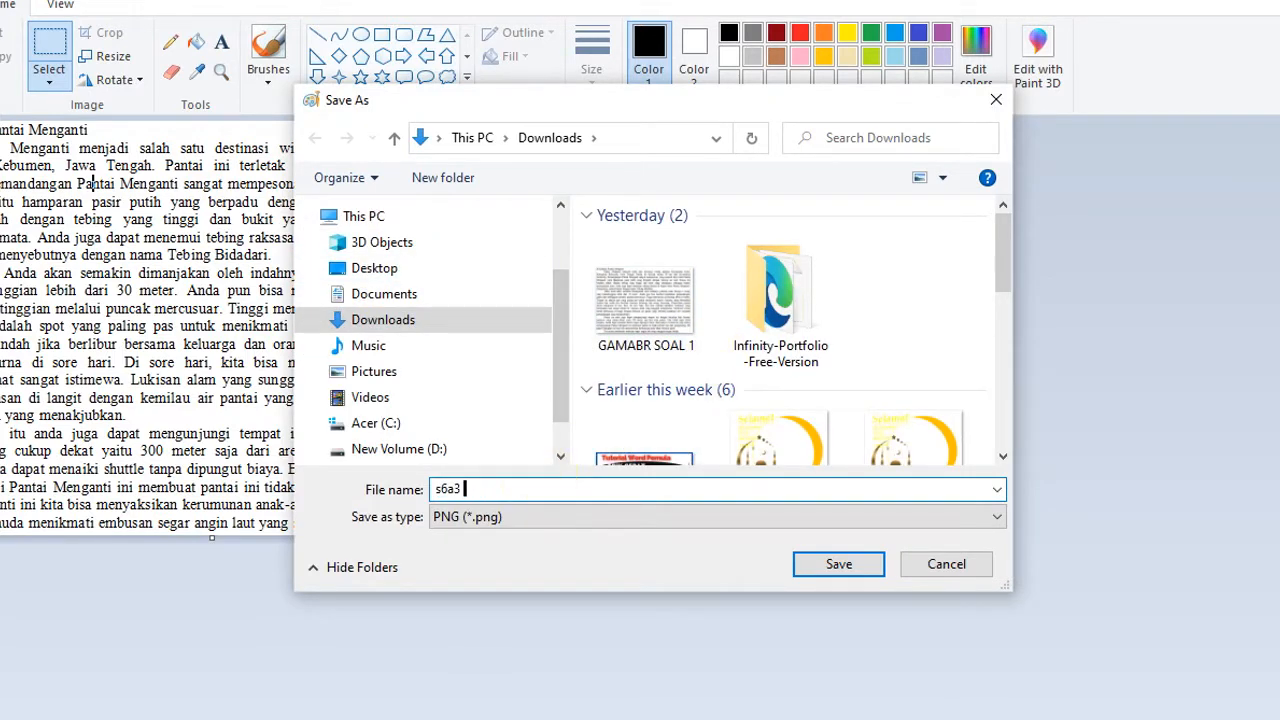
left_click_drag(527, 486, 403, 457)
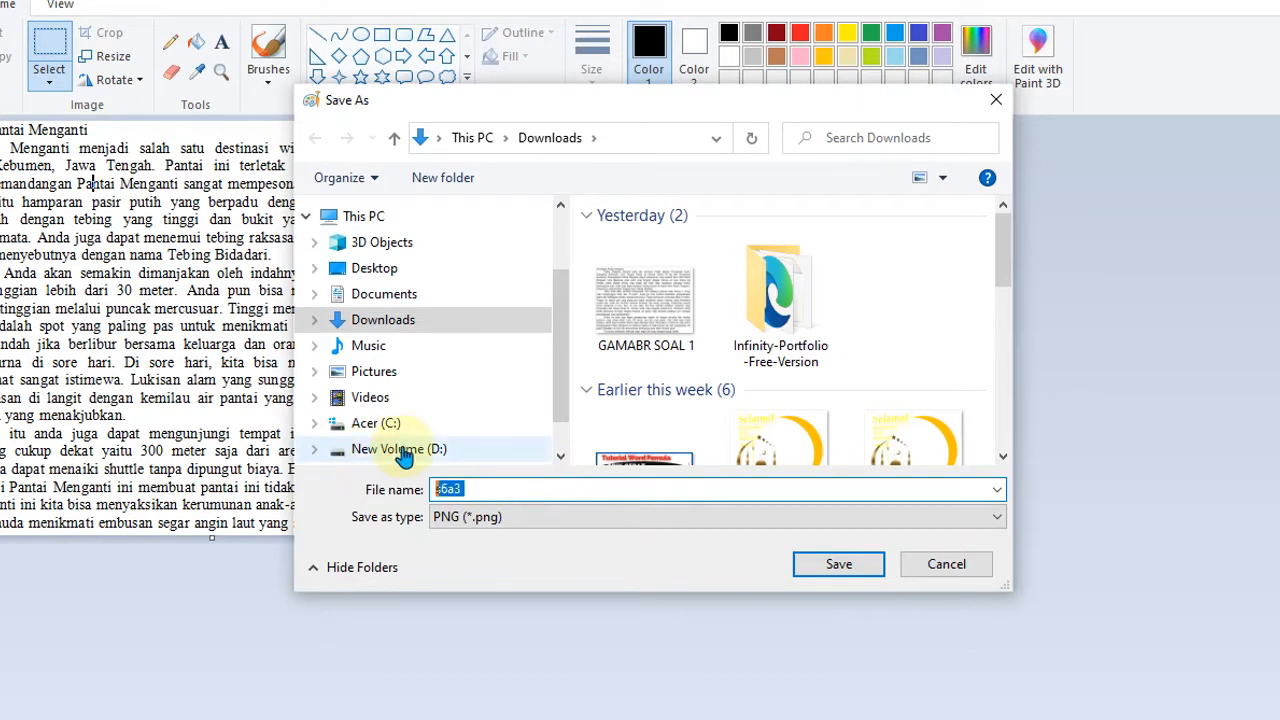
type("SOAL")
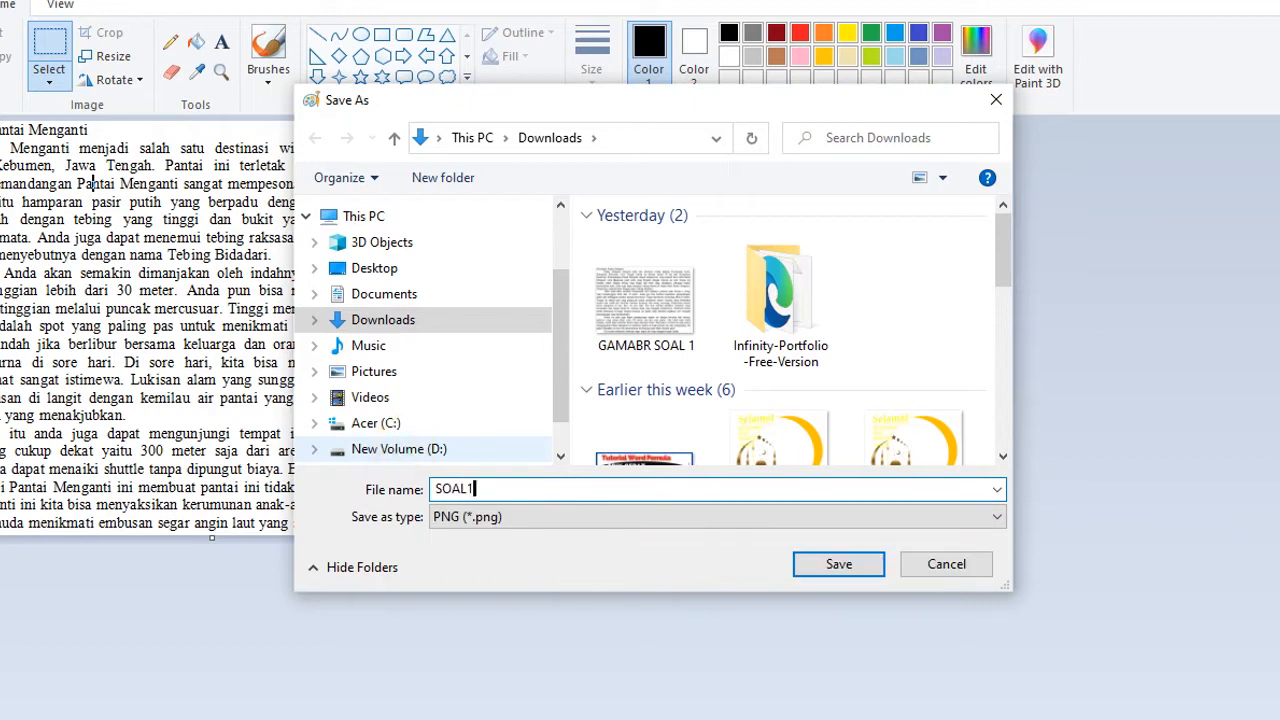
type("1")
left_click(845, 563)
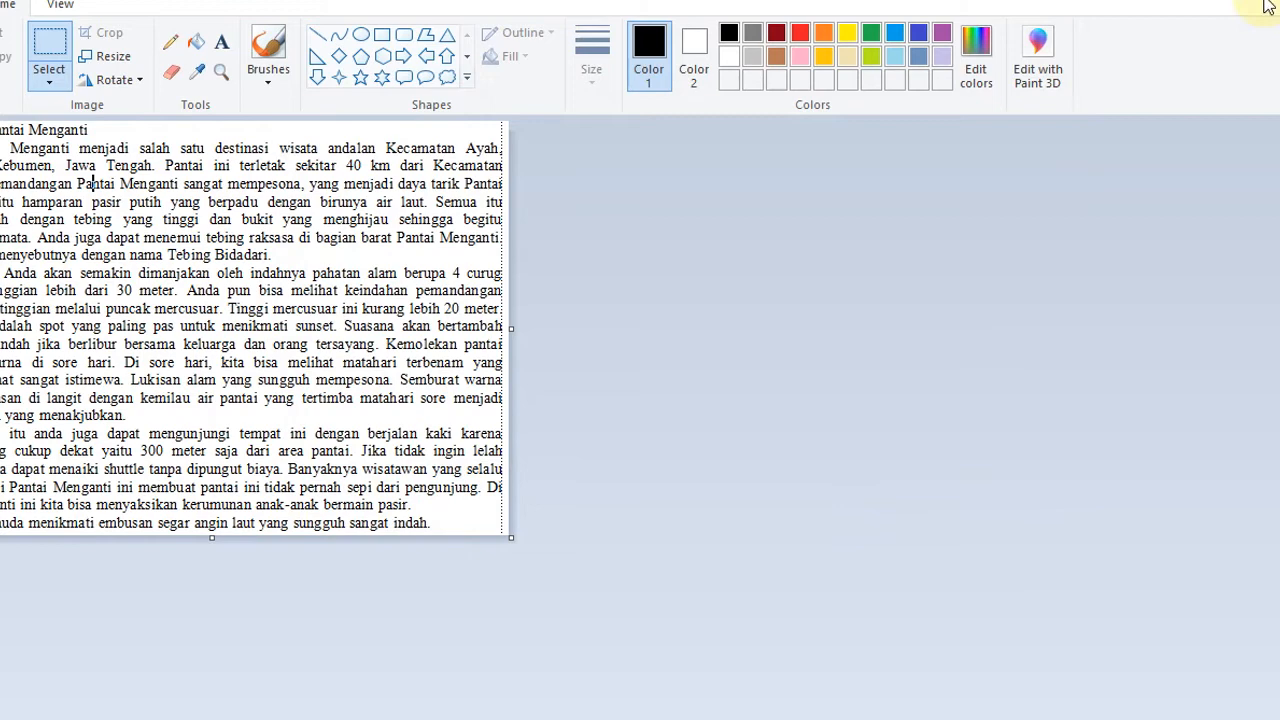
- Close Paint, return to the form beside the document, and insert the SOAL1 image from Downloads into the empty second question
left_click(1254, 2)
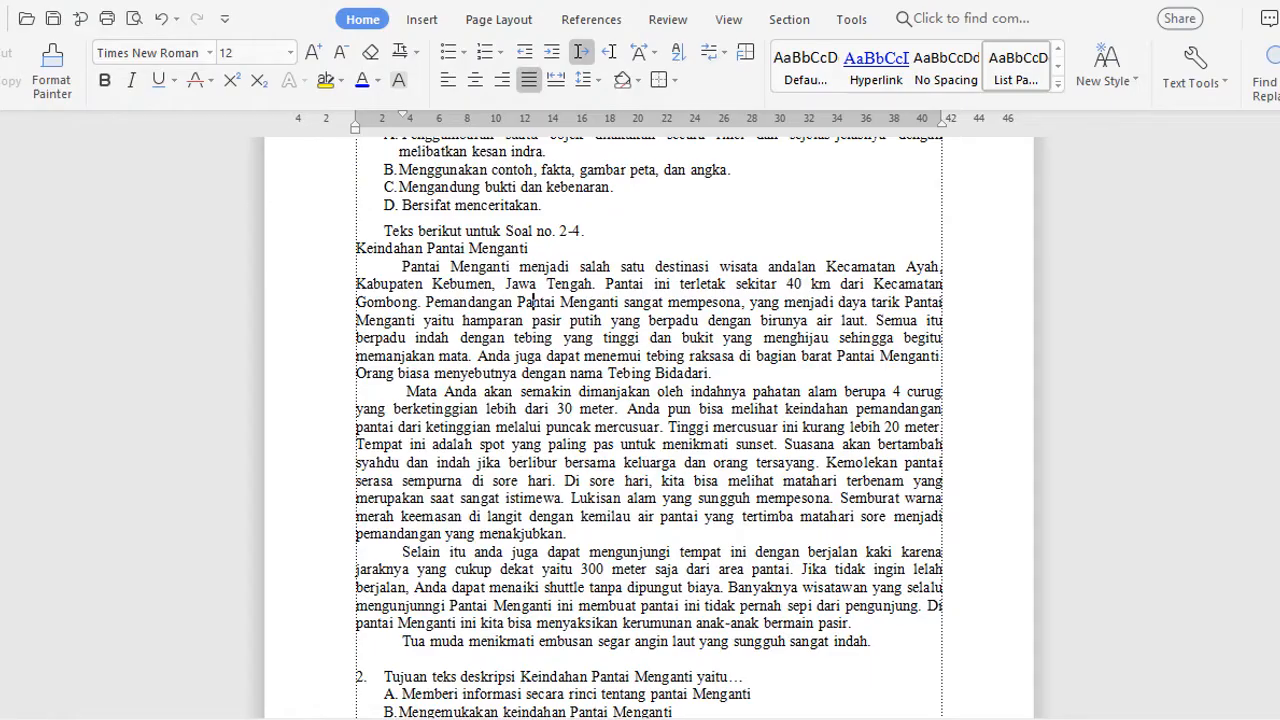
left_click(1262, 2)
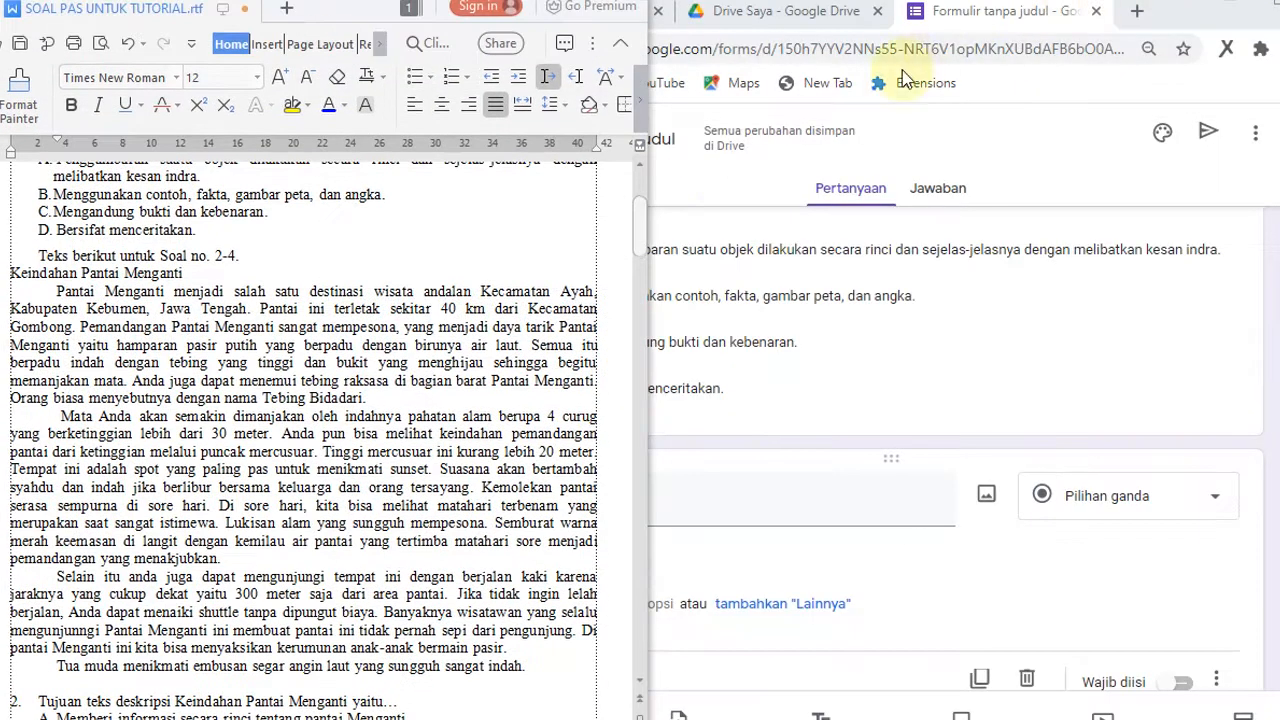
left_click(1165, 6)
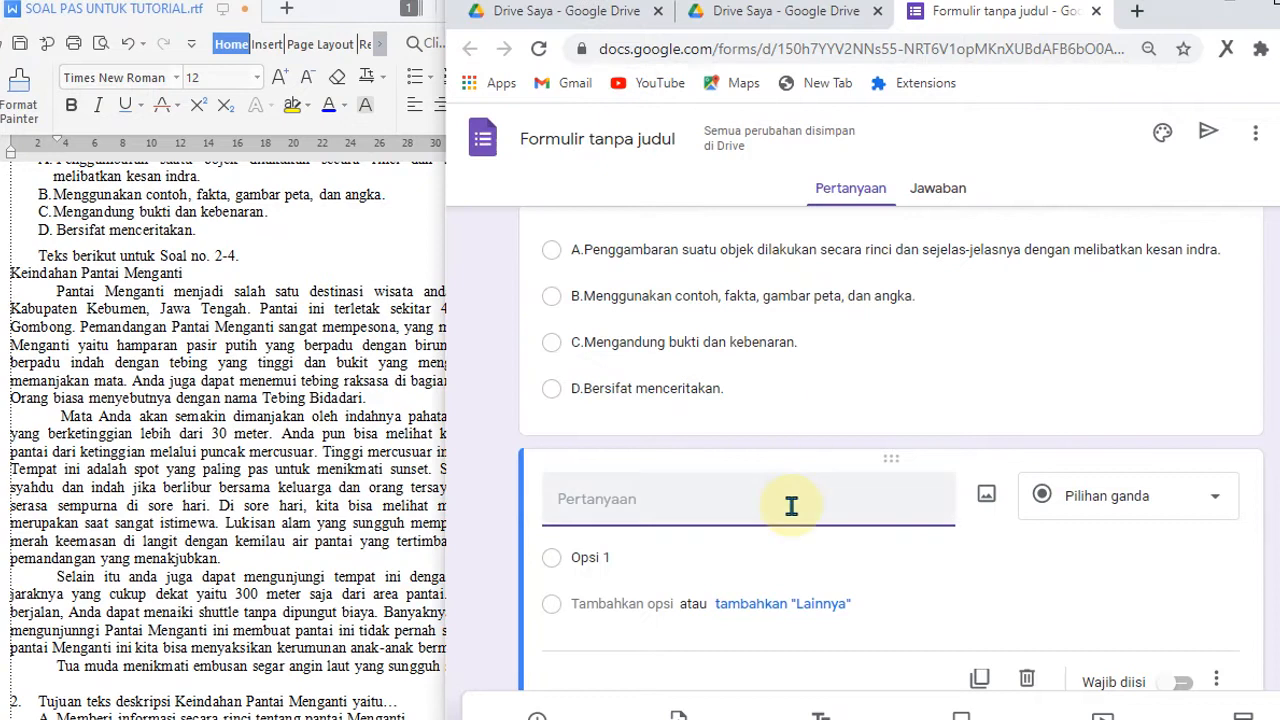
left_click(991, 508)
left_click(910, 552)
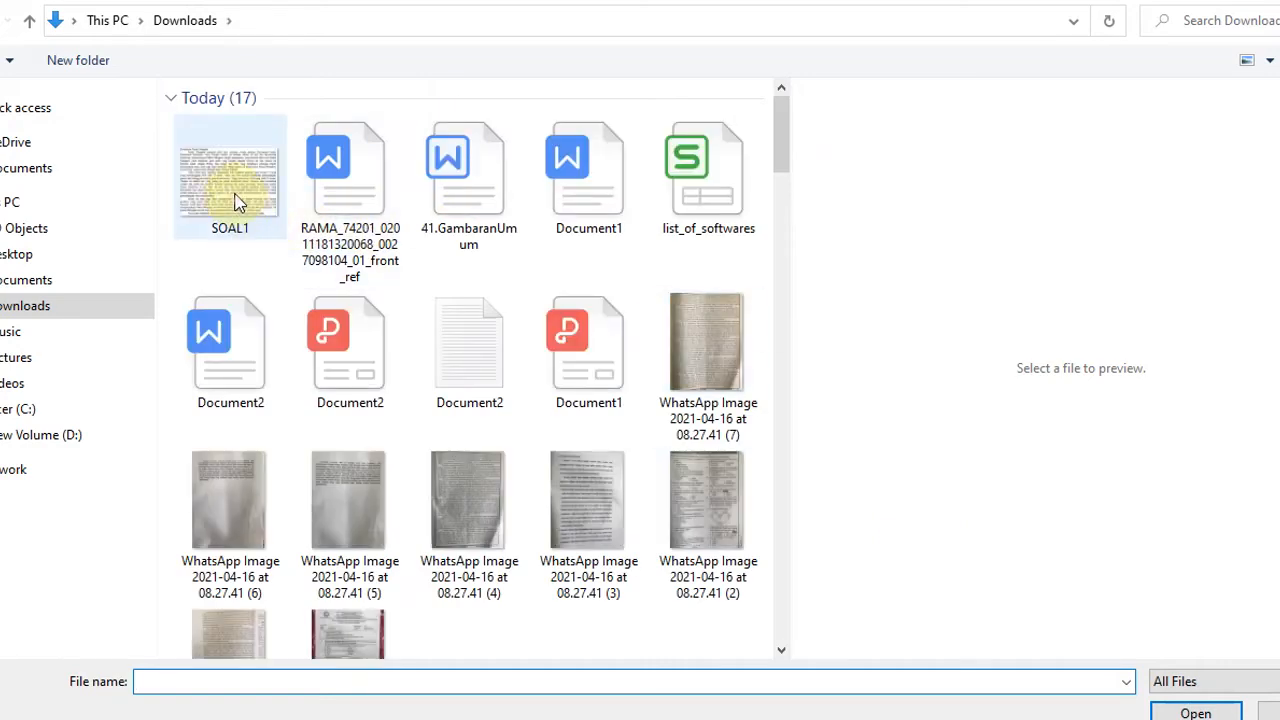
double_click(238, 204)
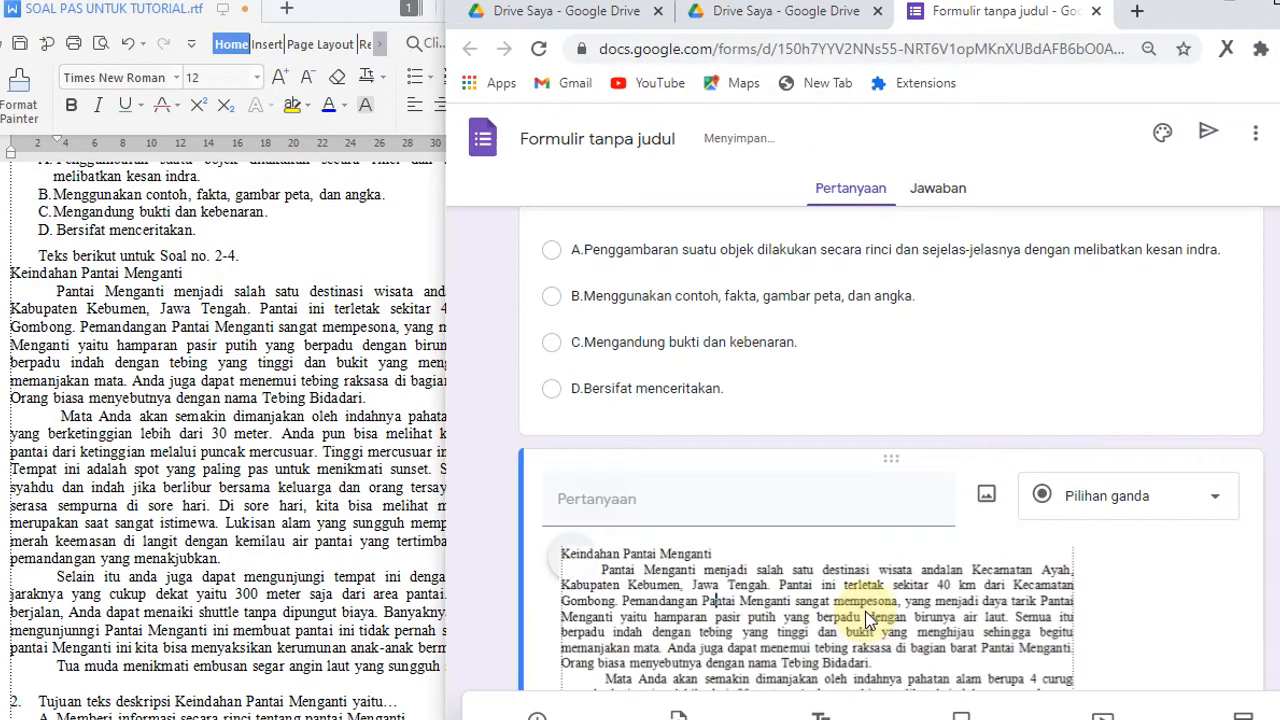
- Copy the line "Teks berikut untuk Soal no. 2-4." from the document into the second question's title
scroll(868, 620, "down", 5)
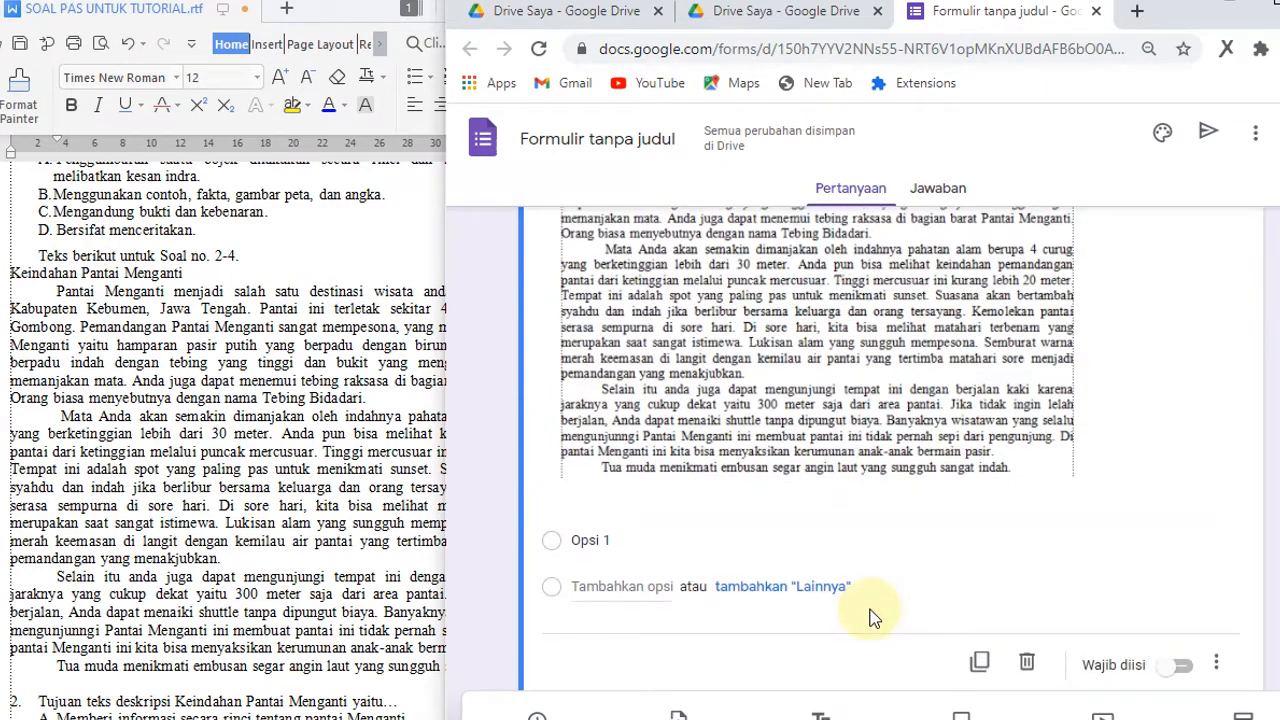
scroll(878, 487, "up", 2)
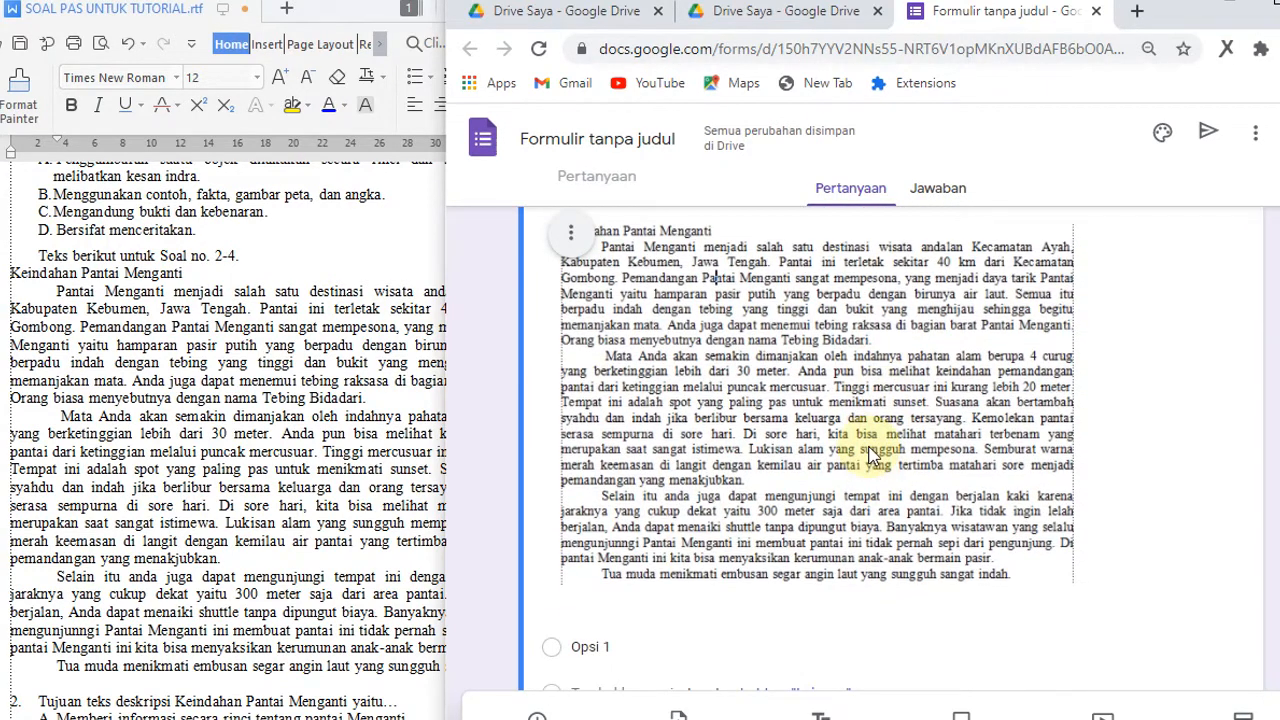
scroll(870, 455, "up", 2)
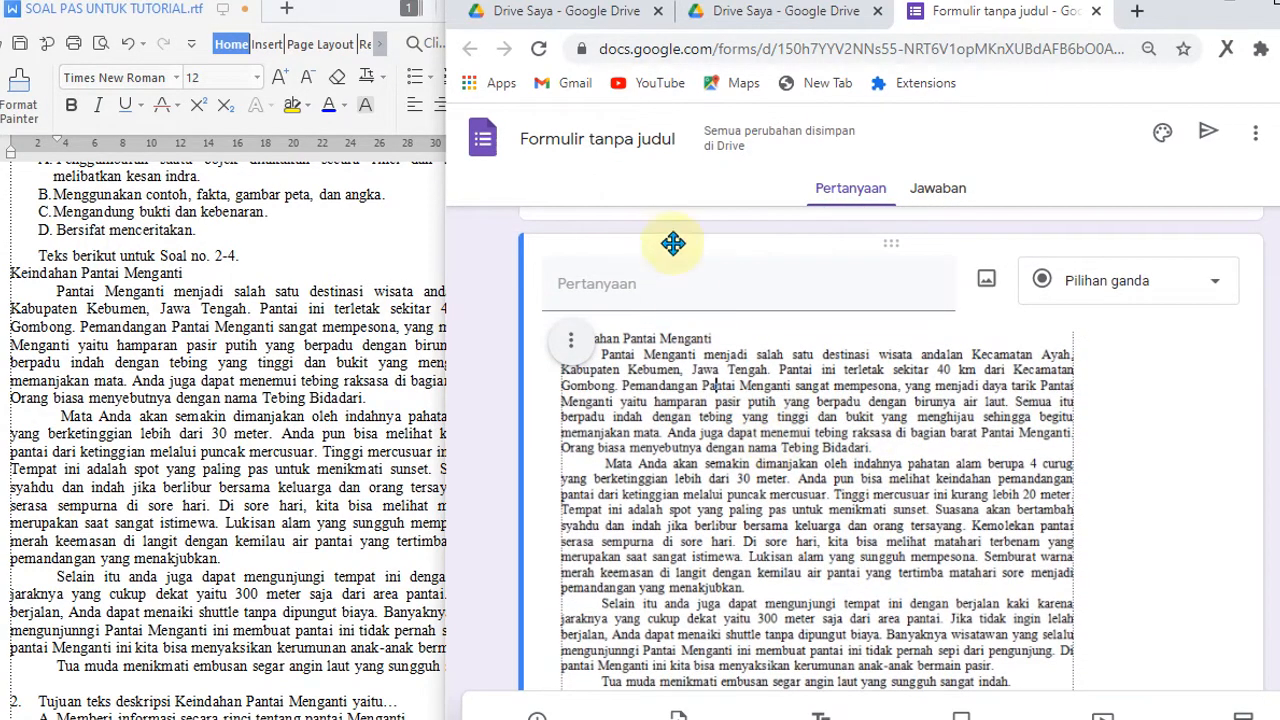
left_click(648, 286)
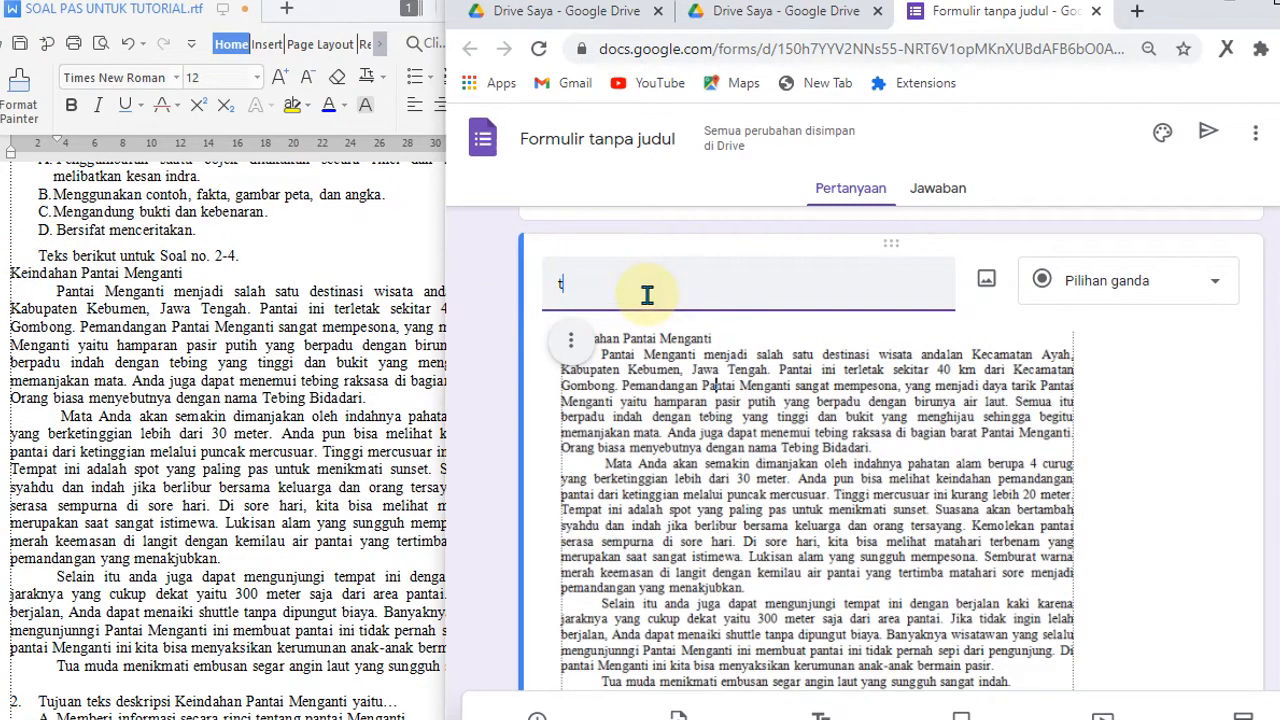
type("t")
key("BackSpace")
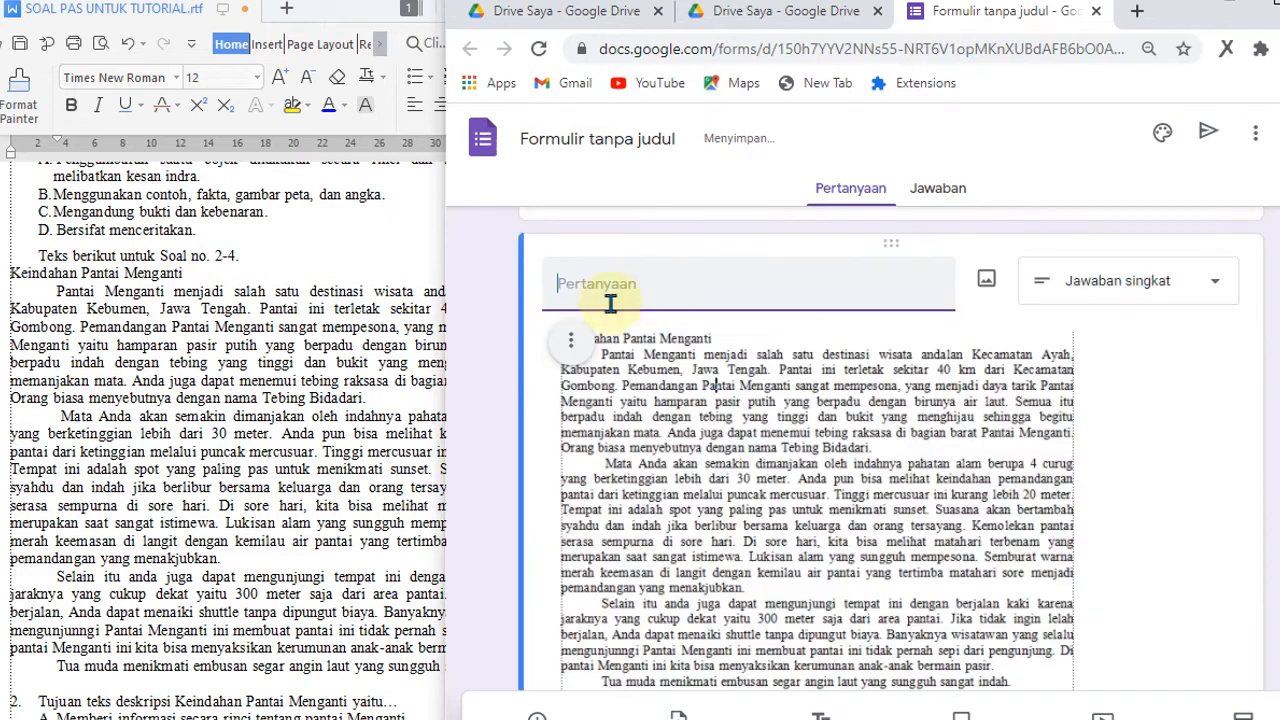
left_click(34, 256)
left_click_drag(38, 256, 250, 256)
right_click(192, 258)
left_click(247, 273)
left_click(688, 294)
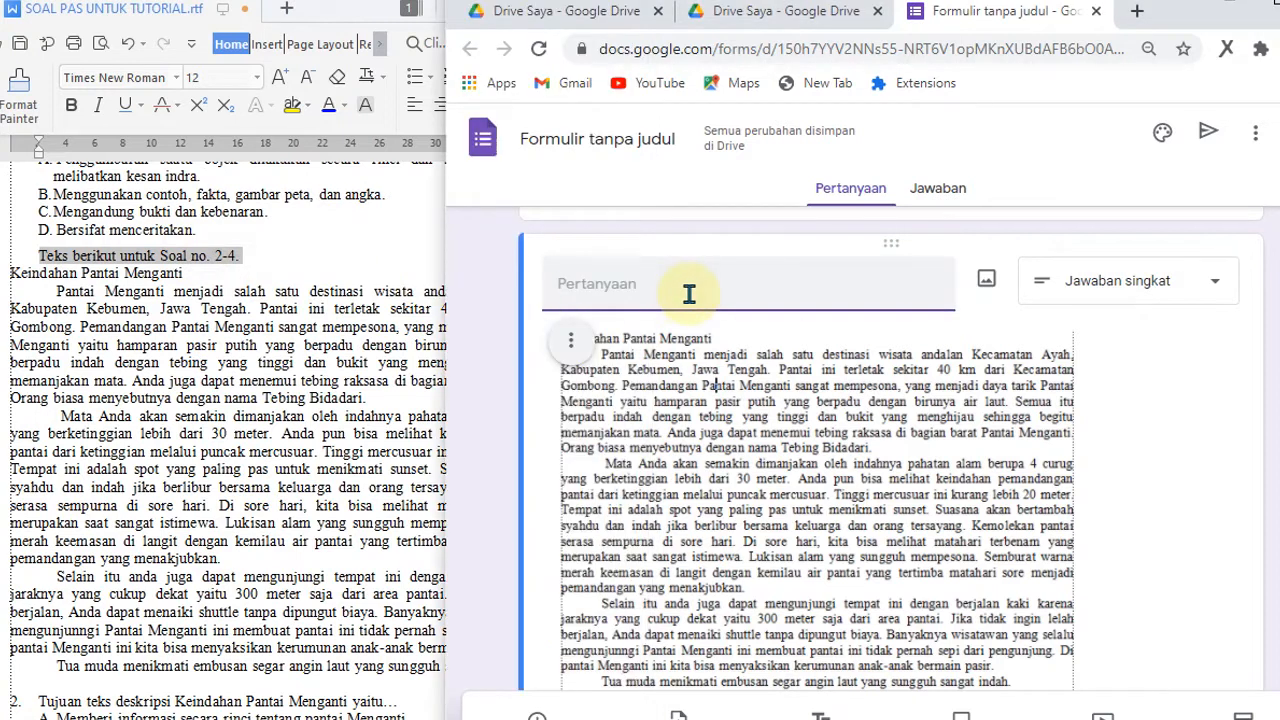
key("ctrl+v")
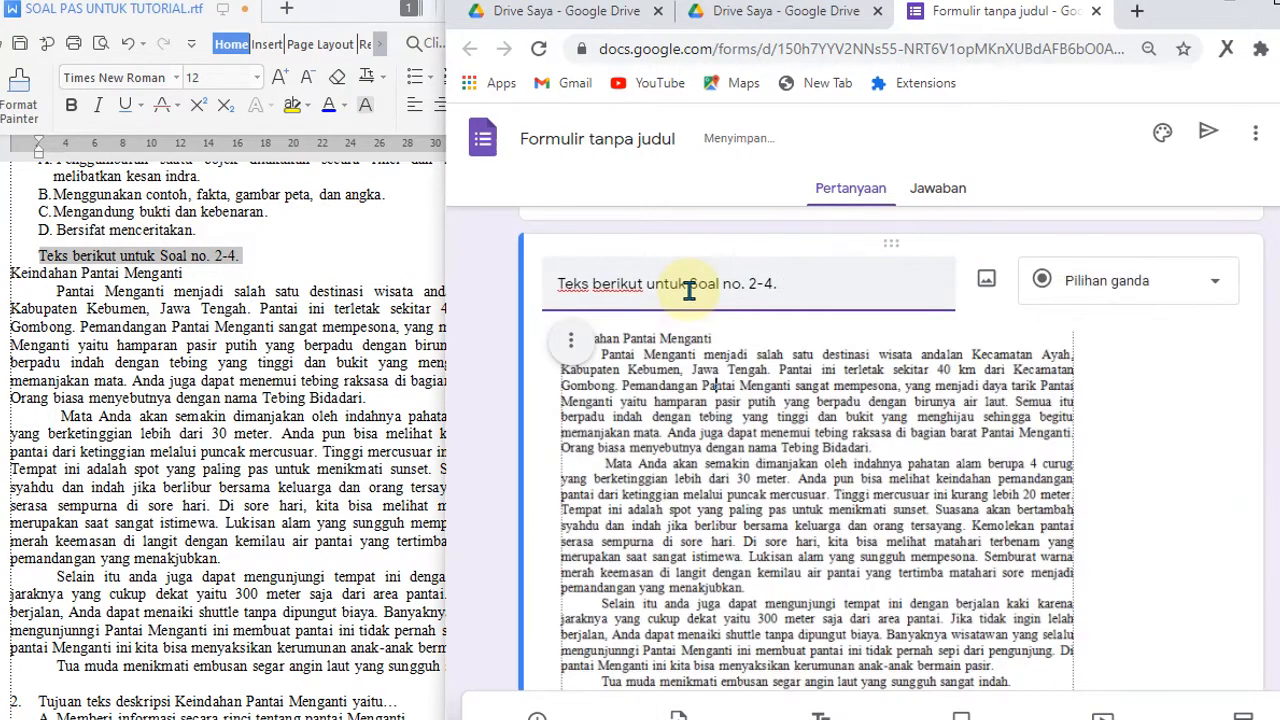
- Review the second question's passage image in the form and examine question 2 with its answer options in the document
scroll(720, 382, "down", 3)
left_click(225, 433)
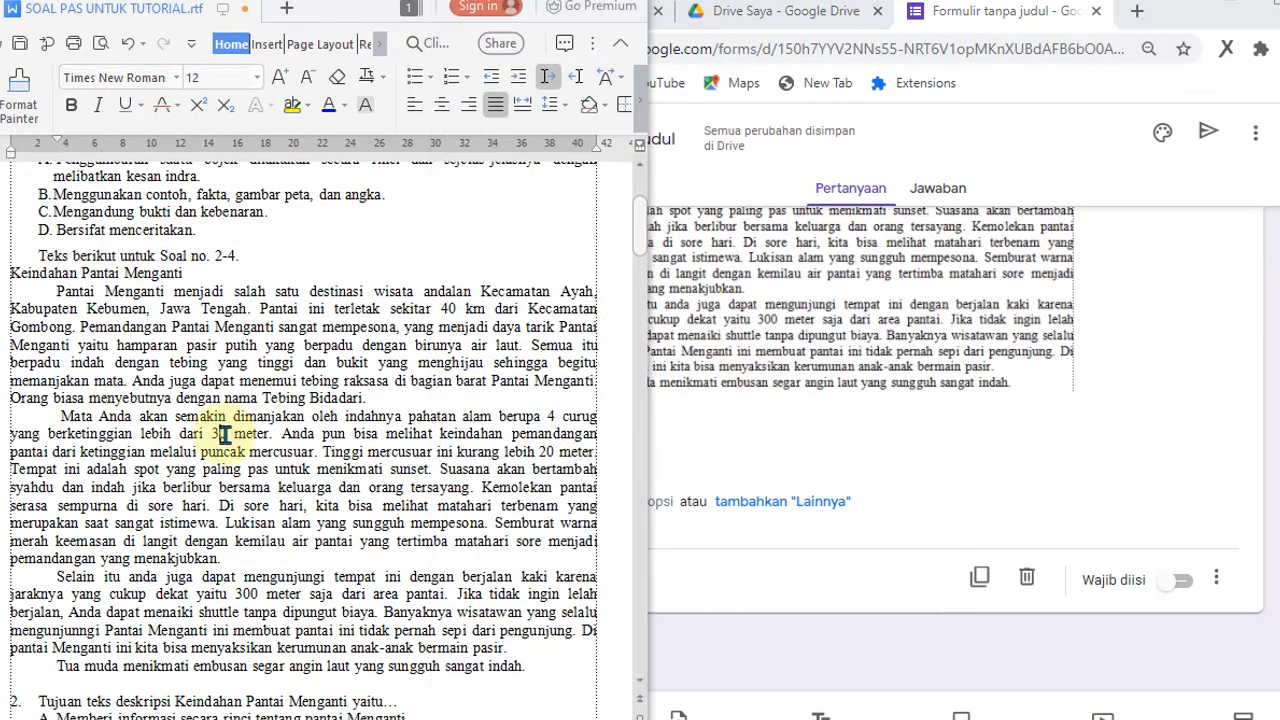
scroll(225, 433, "down", 2)
scroll(876, 361, "up", 1)
left_click(870, 378)
scroll(870, 381, "down", 1)
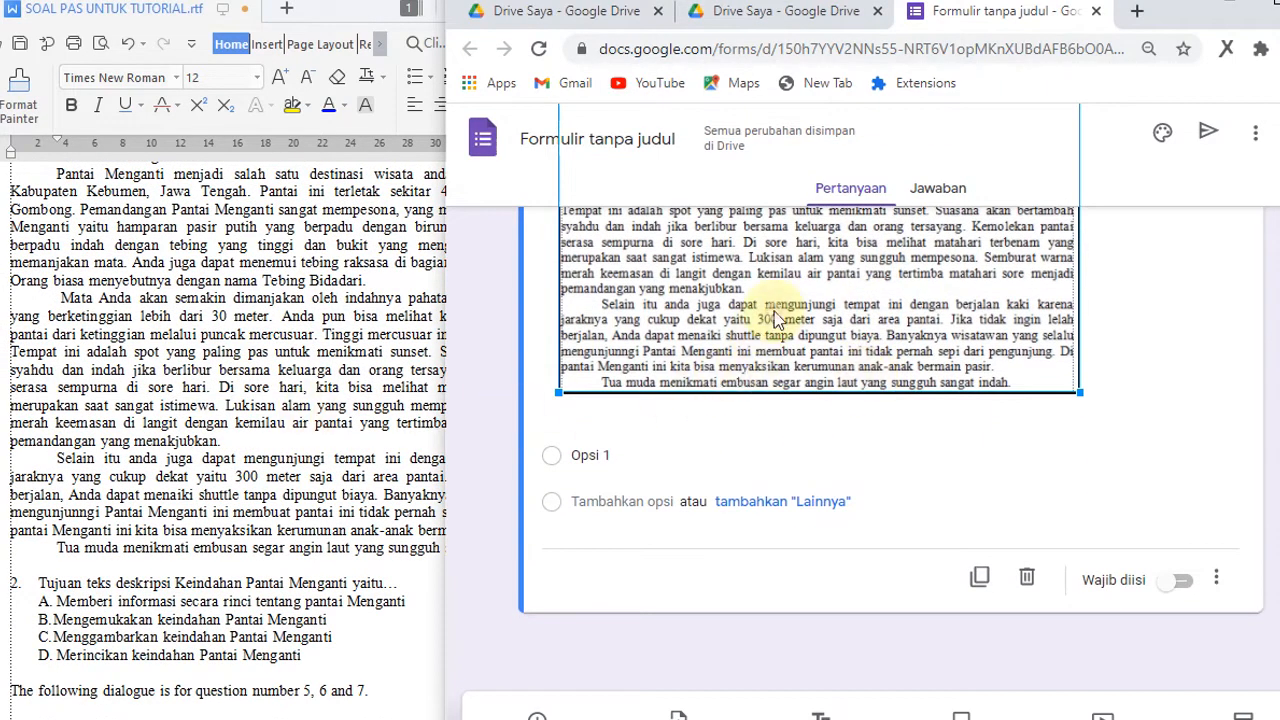
scroll(774, 311, "up", 4)
scroll(788, 435, "down", 1)
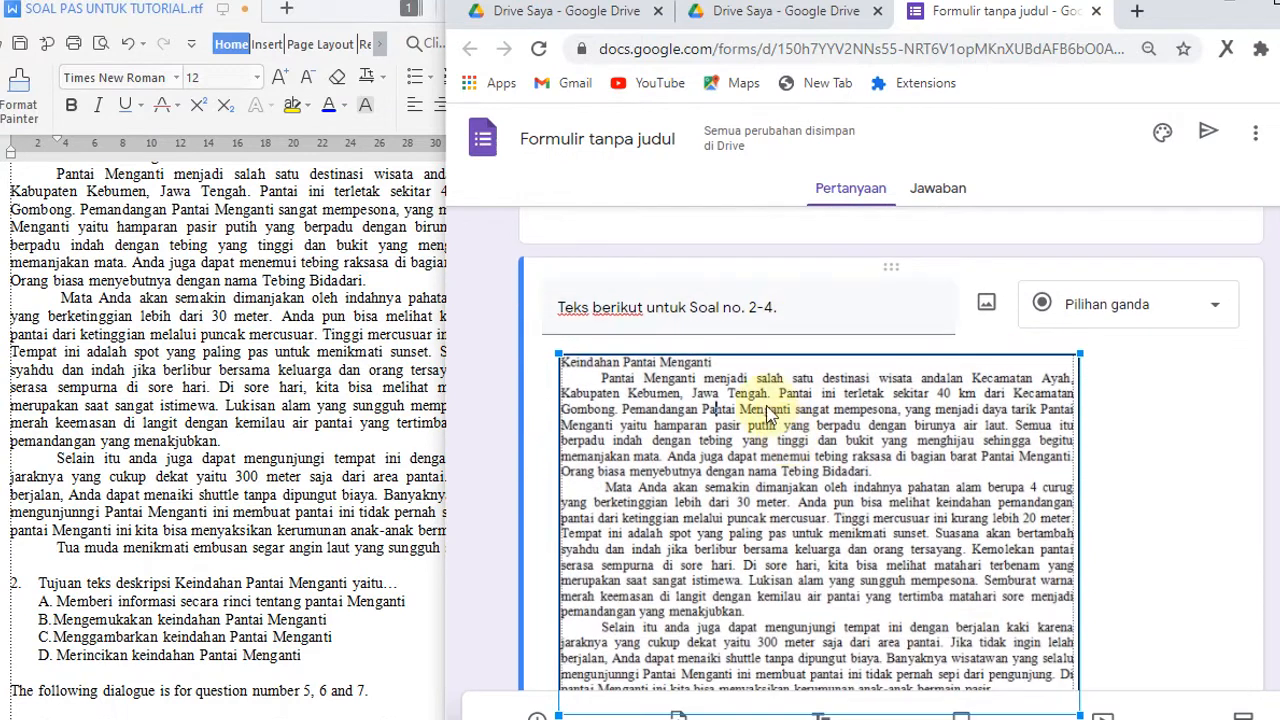
left_click(294, 378)
scroll(294, 378, "down", 2)
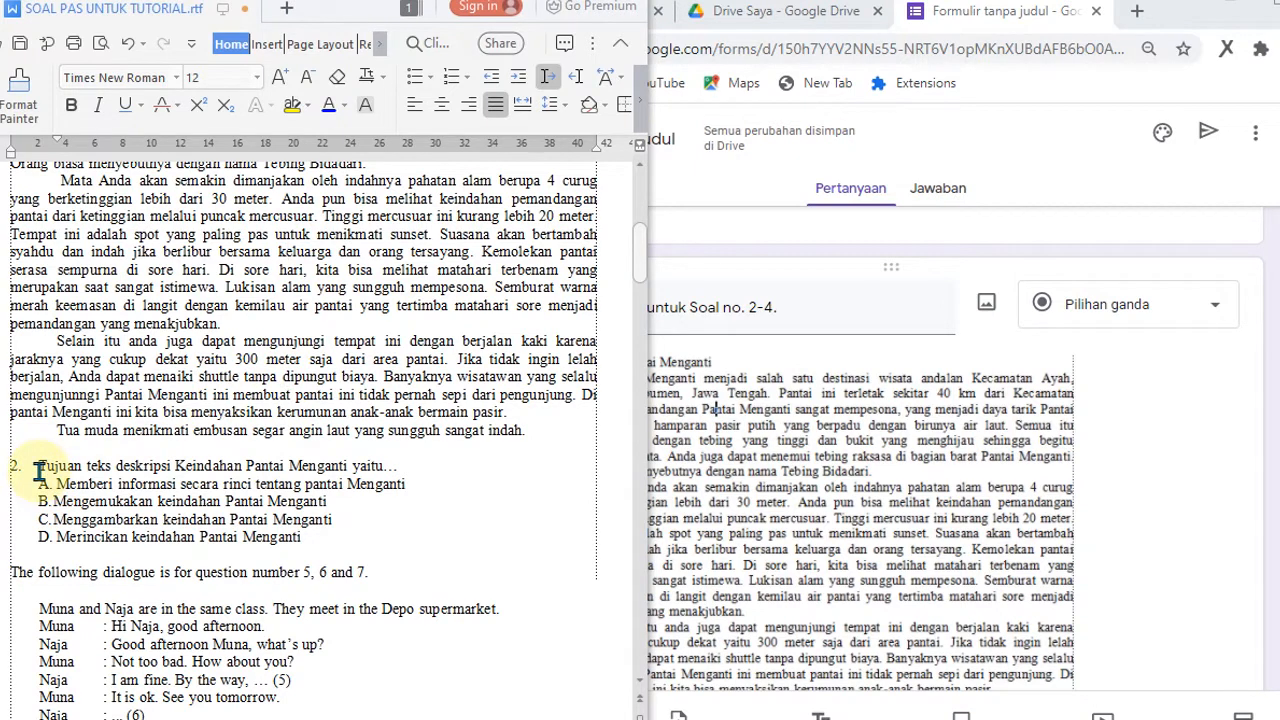
left_click_drag(86, 466, 345, 466)
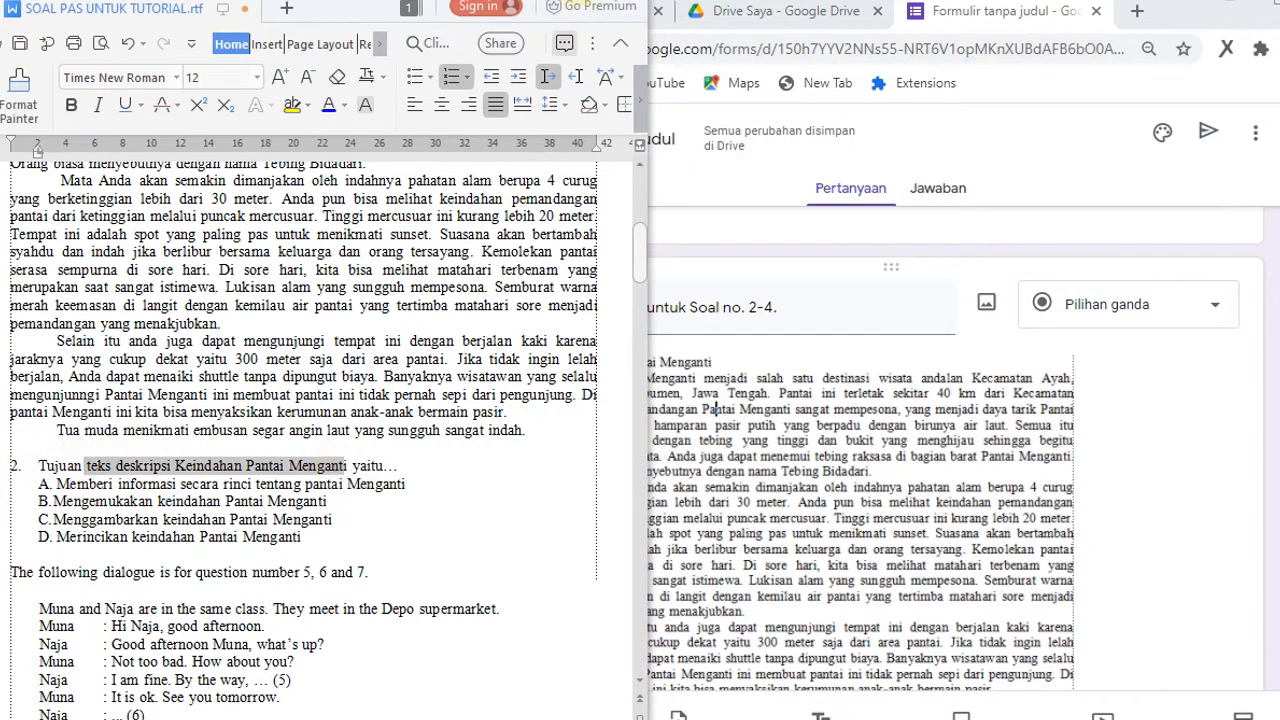
- Maximize the form's window, show the description field for the second question, and restore the form beside the document
left_click(916, 398)
scroll(916, 398, "down", 3)
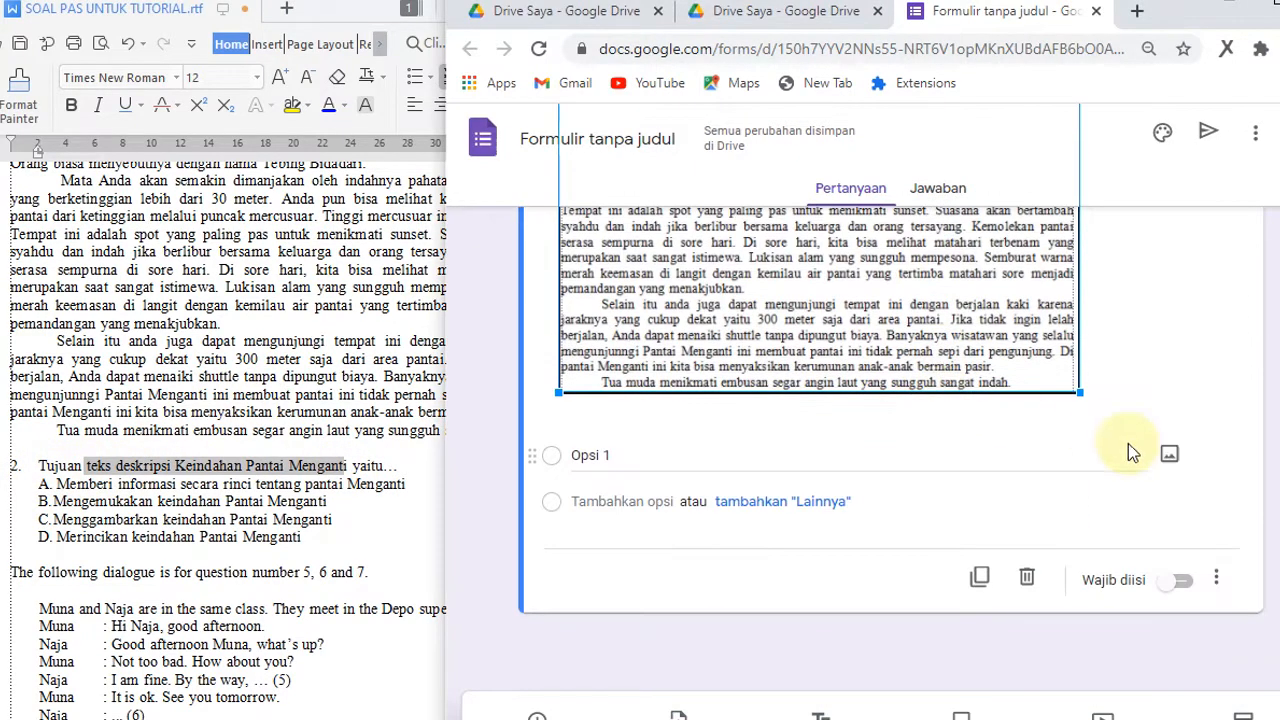
left_click(1216, 578)
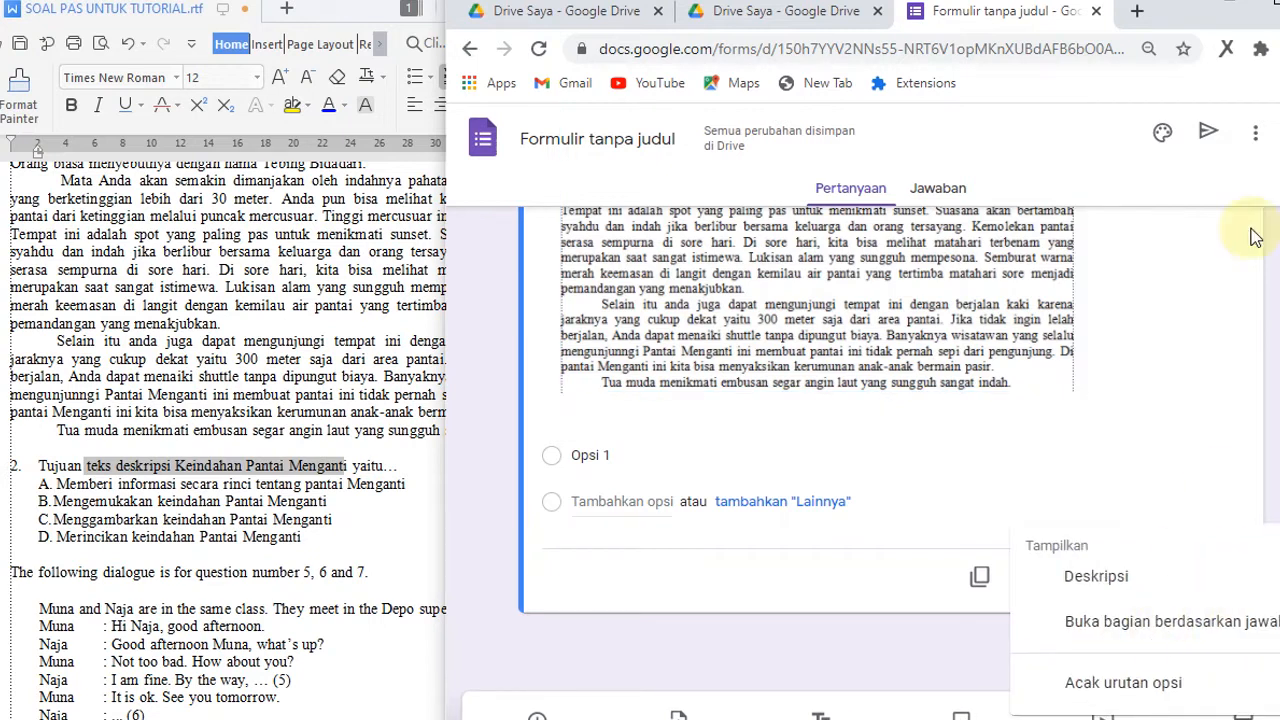
left_click(1276, 428)
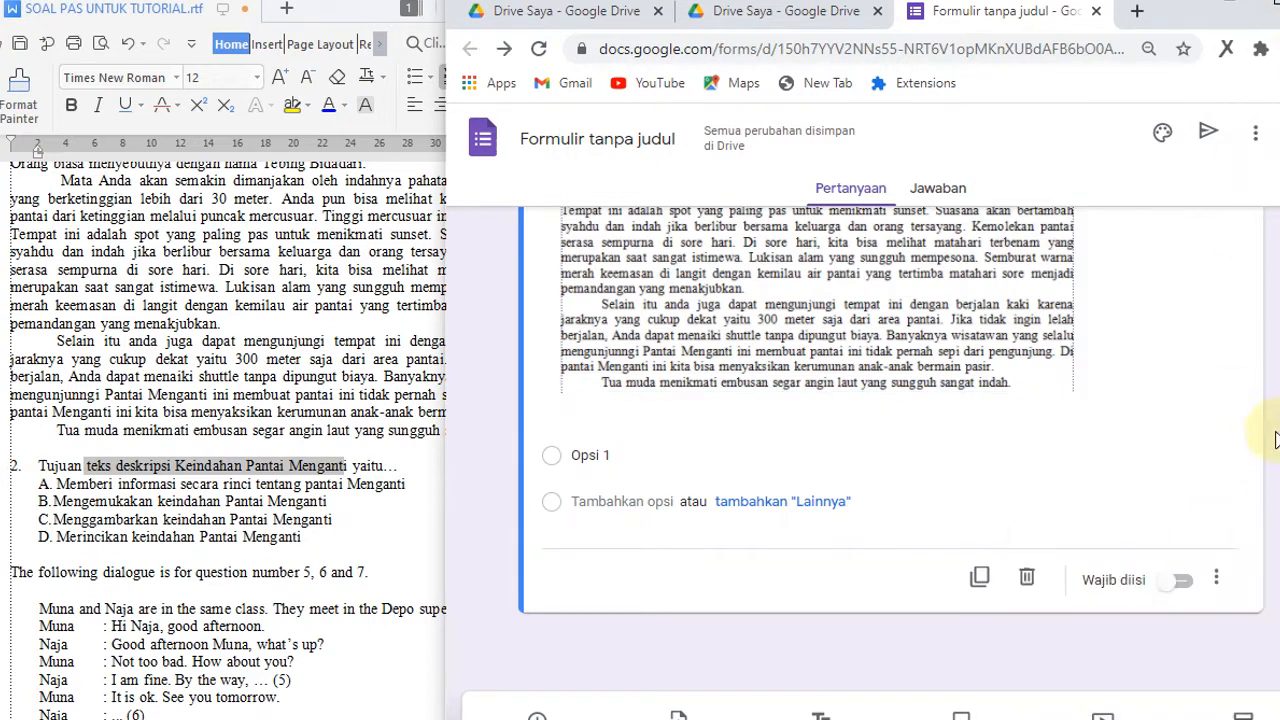
left_click(1275, 4)
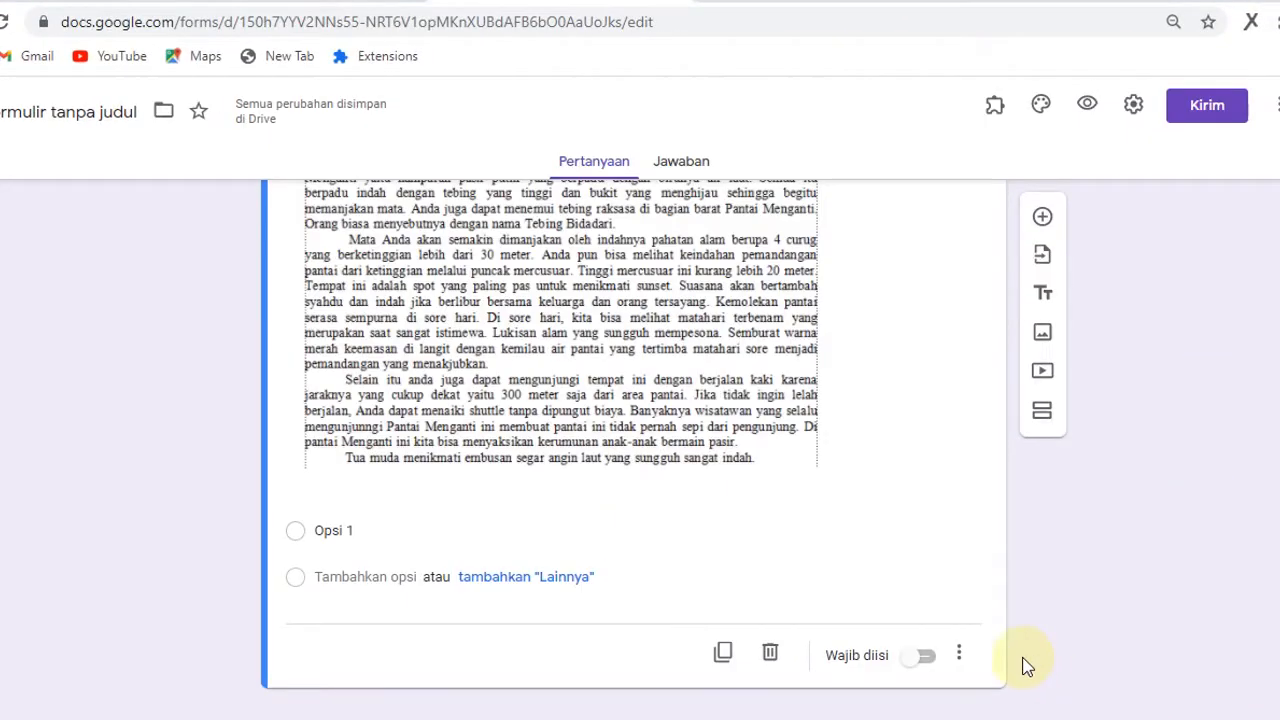
left_click(959, 655)
left_click(1027, 618)
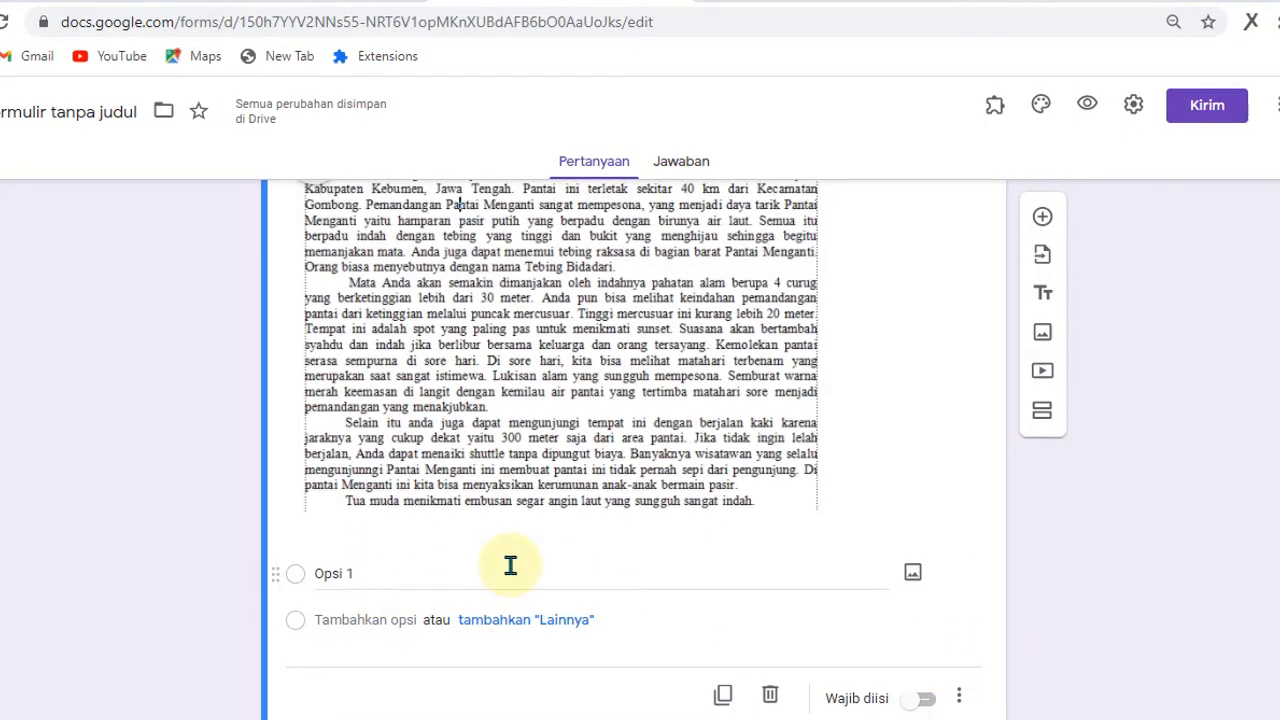
scroll(512, 565, "up", 4)
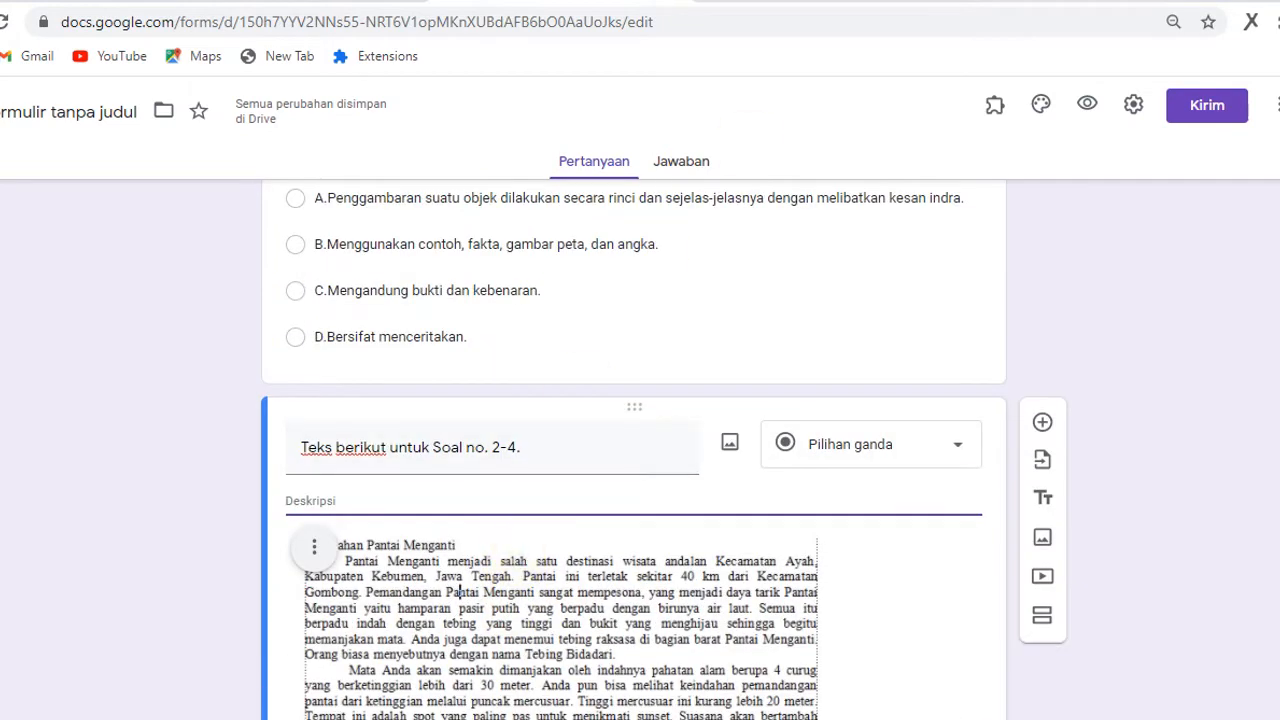
left_click(1257, 1)
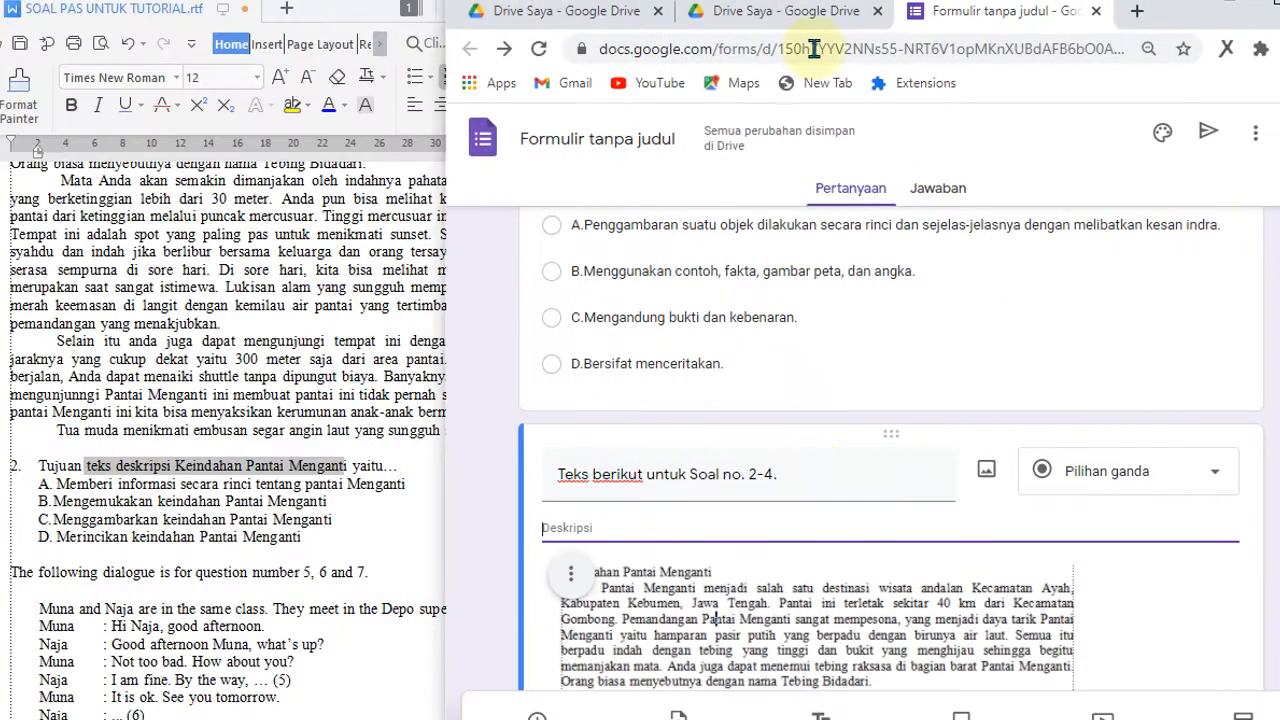
- Copy "2. Tujuan teks deskripsi Keindahan Pantai Menganti yaitu…" from the document into the second question's description
left_click(692, 527)
type("t")
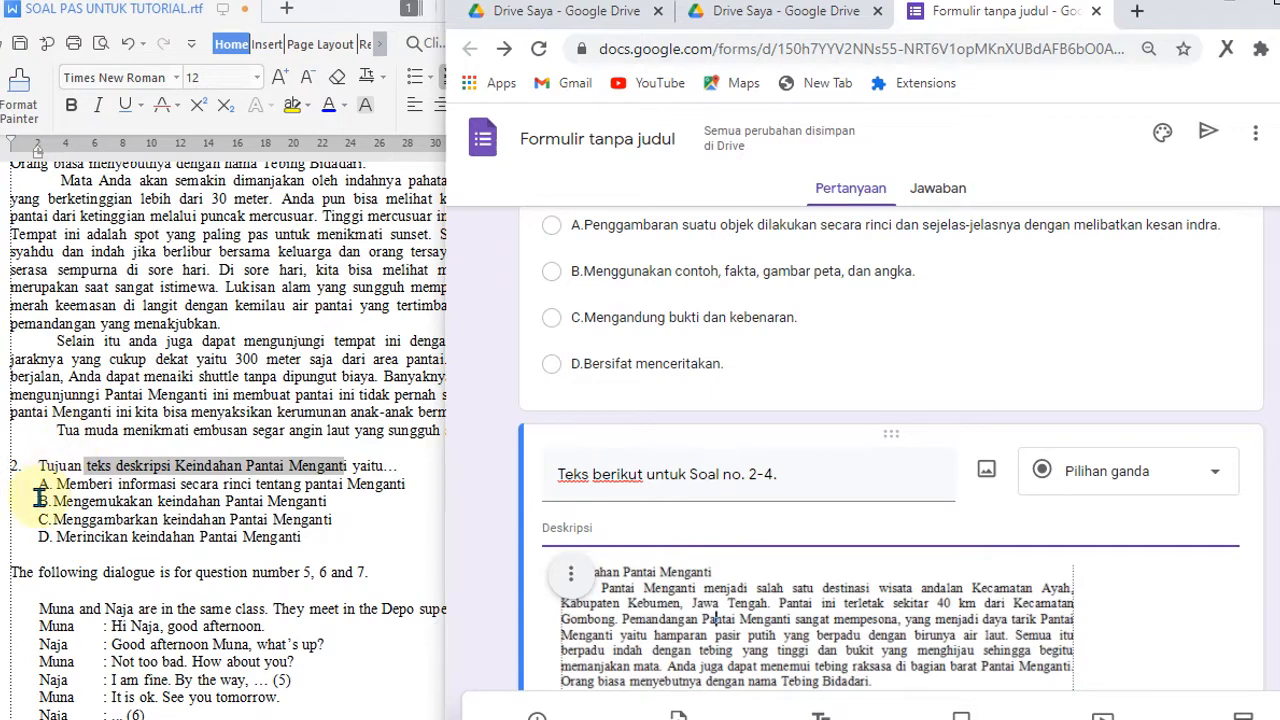
left_click(38, 466)
left_click_drag(38, 466, 409, 466)
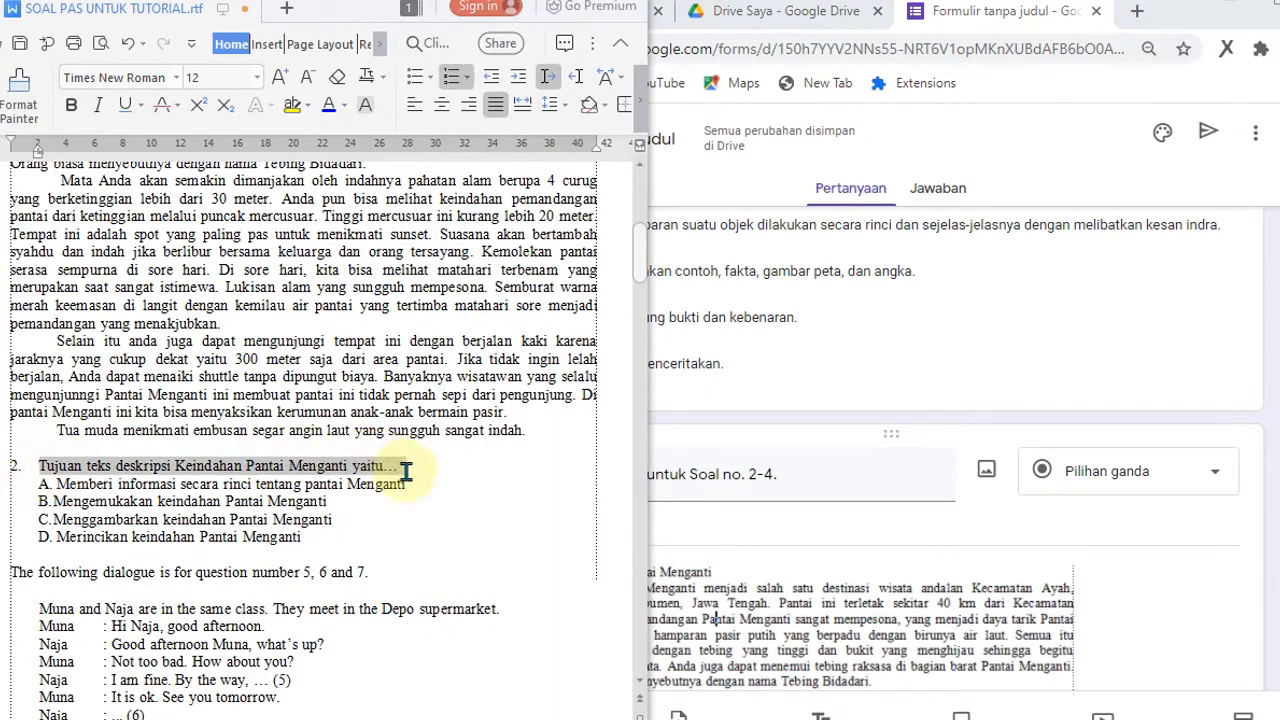
right_click(358, 463)
left_click(439, 114)
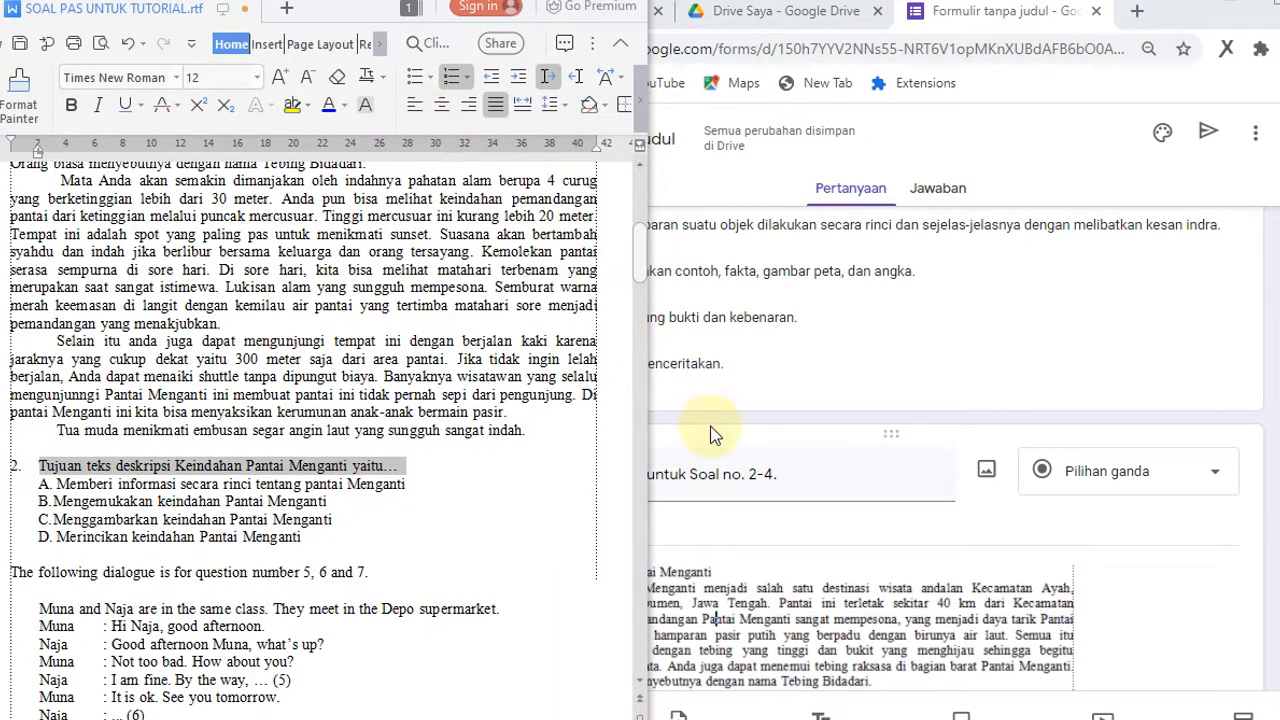
left_click(702, 528)
key("ctrl+v")
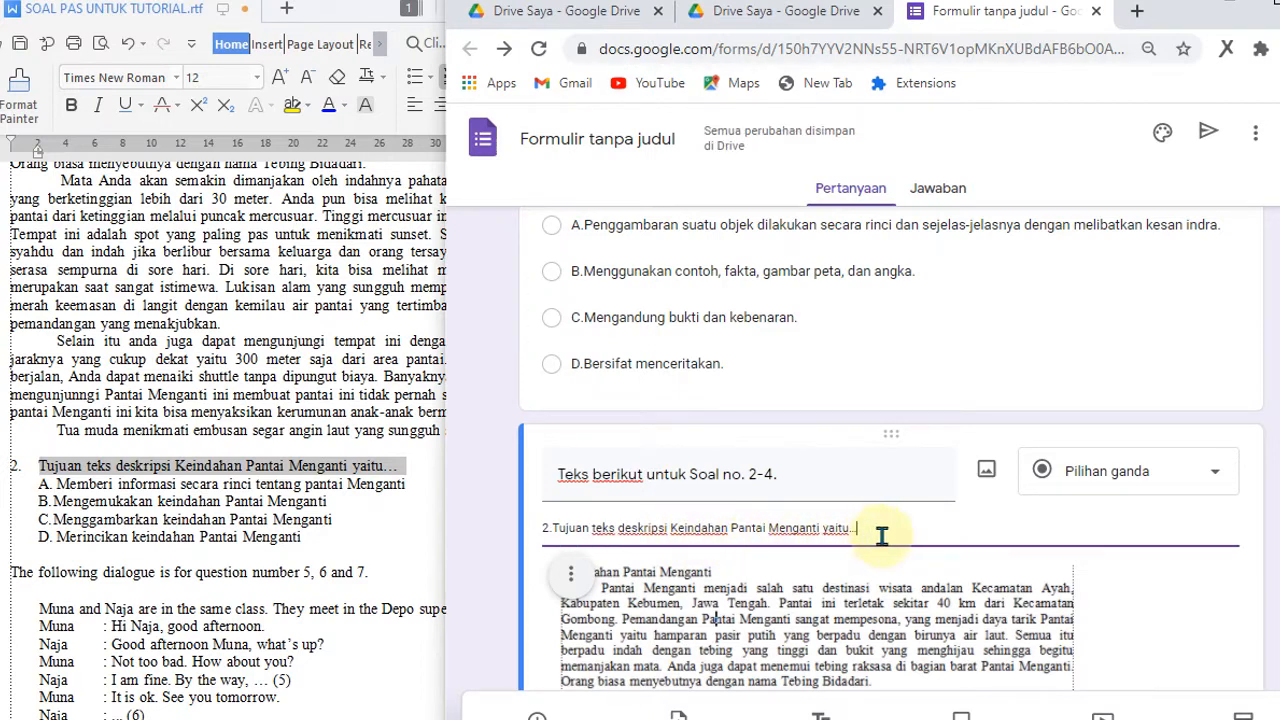
scroll(880, 535, "down", 3)
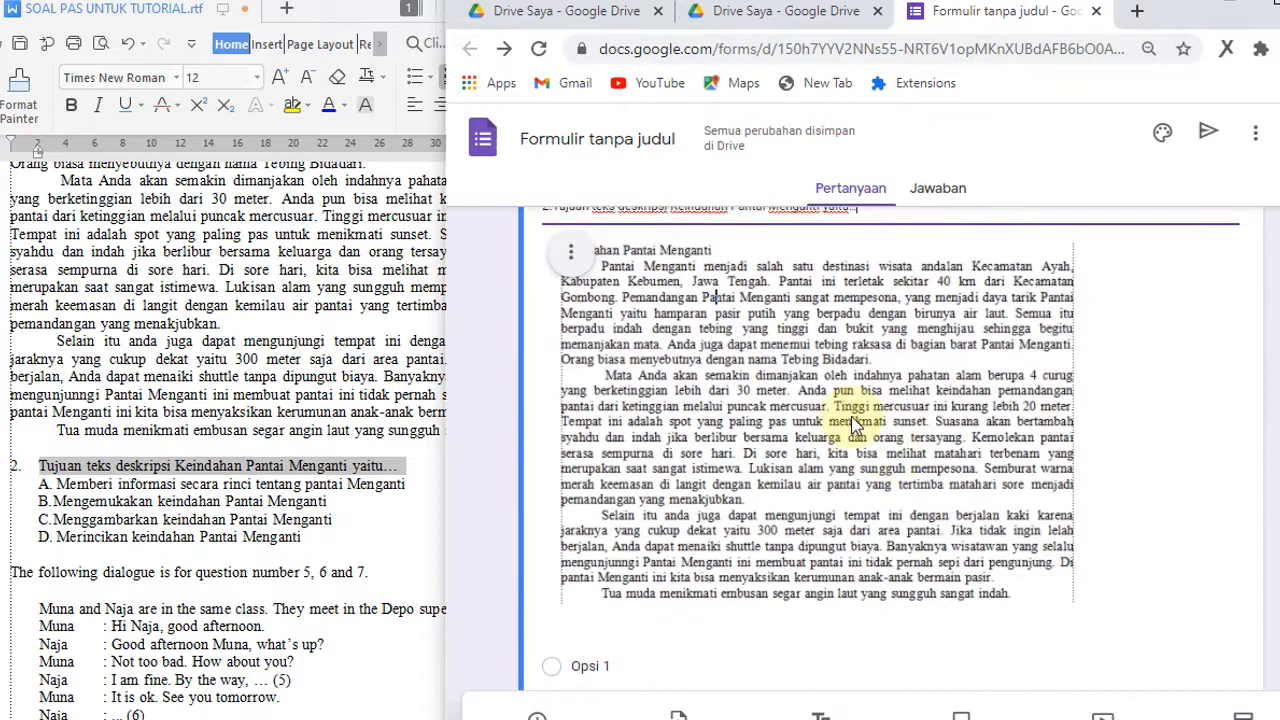
- Insert "di bawah ini" before "yaitu…" in the second question's description
scroll(852, 425, "up", 1)
left_click(638, 313)
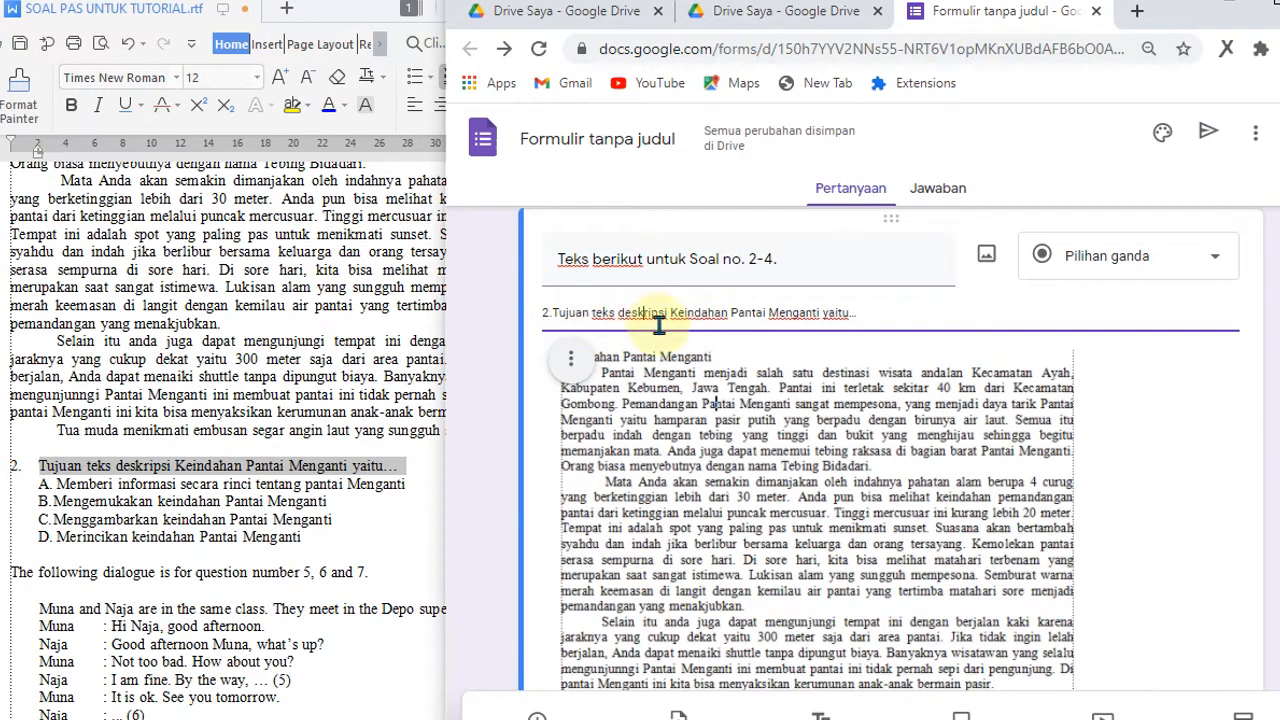
left_click(825, 314)
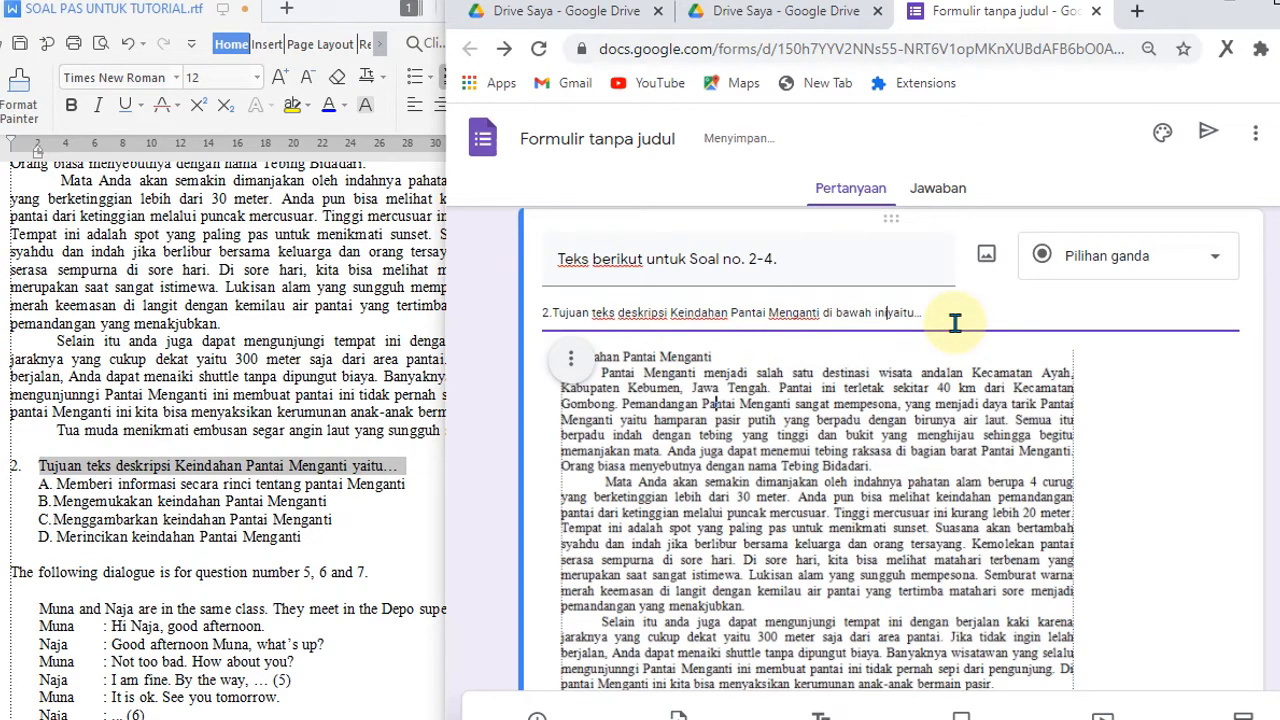
- Copy question 2's four answer options from the document into the form's second question as options A to D
scroll(950, 330, "down", 5)
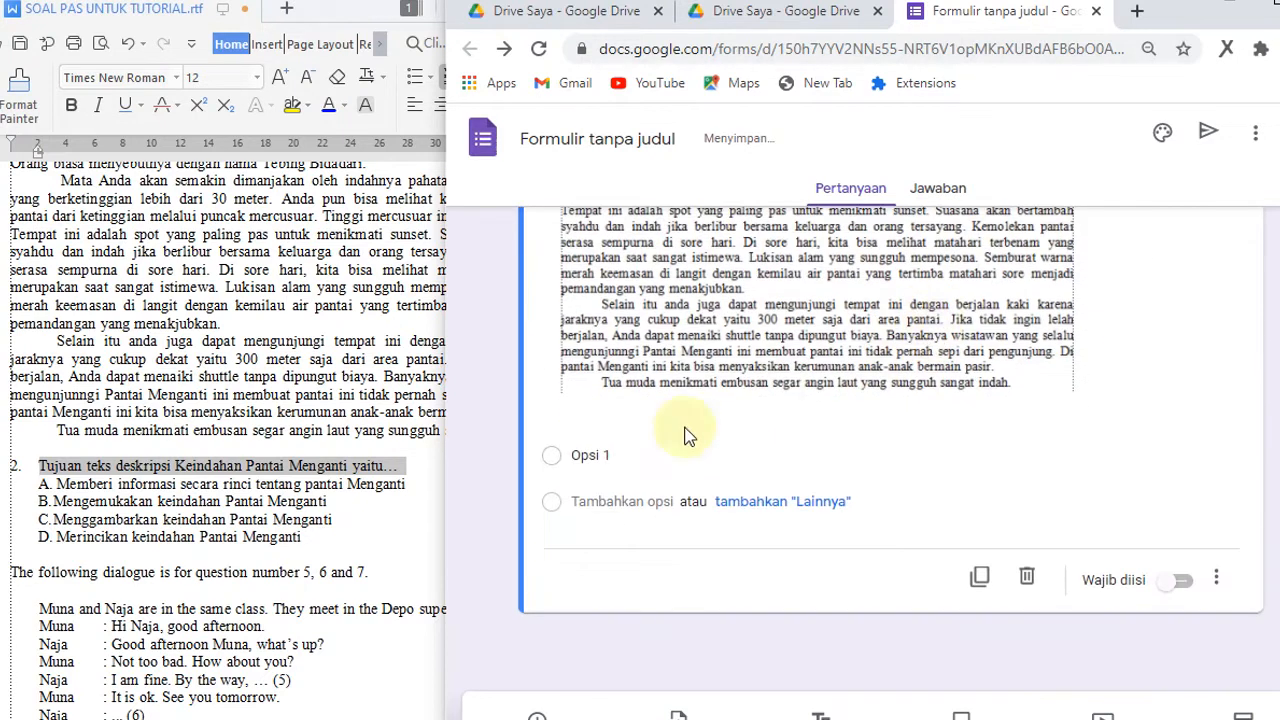
left_click(229, 538)
scroll(229, 538, "down", 1)
left_click_drag(57, 425, 302, 480)
right_click(198, 462)
left_click(265, 112)
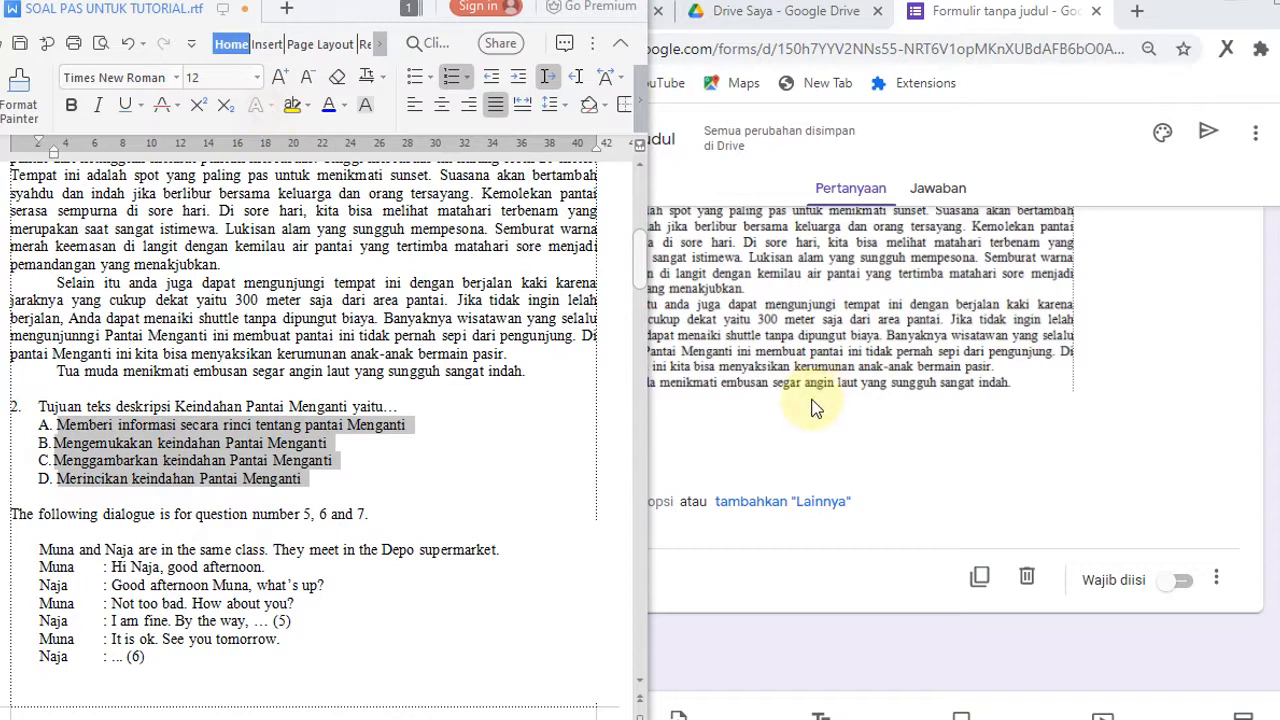
left_click(651, 446)
left_click(617, 458)
key("ctrl+v")
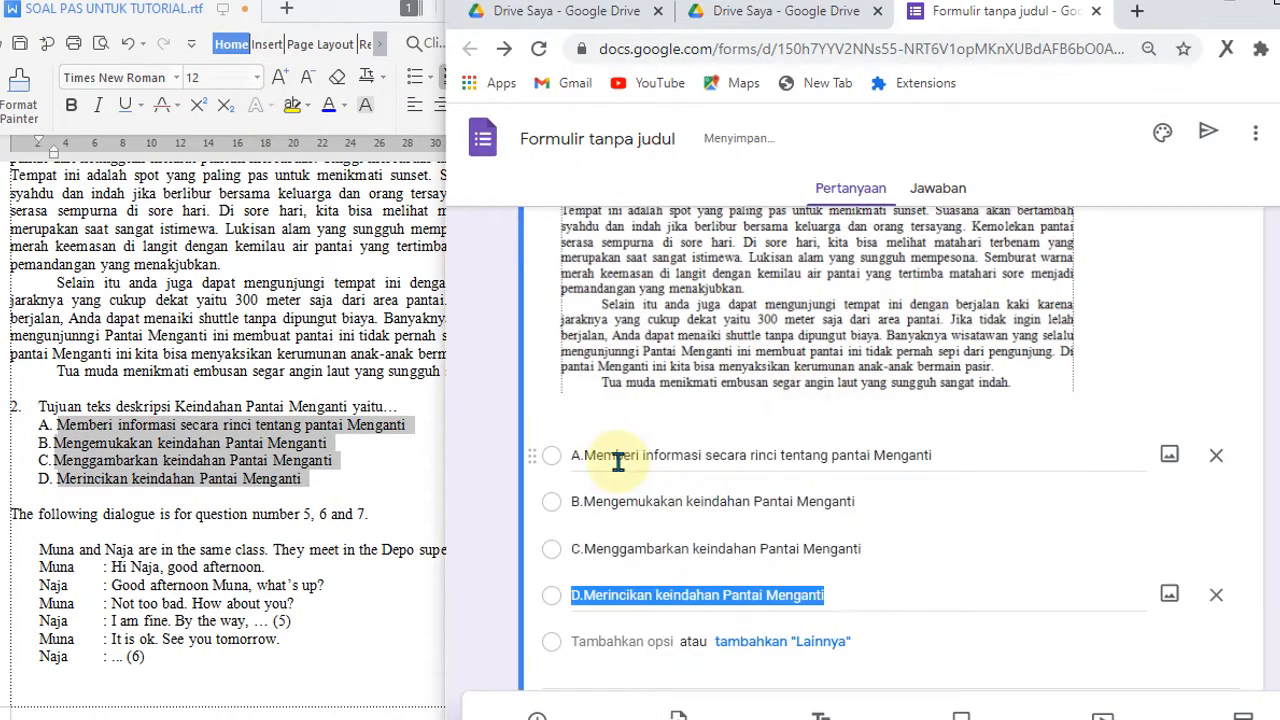
- Maximize the form's window and review the second question's title, description, passage image and answer options
scroll(894, 434, "up", 5)
scroll(870, 470, "down", 1)
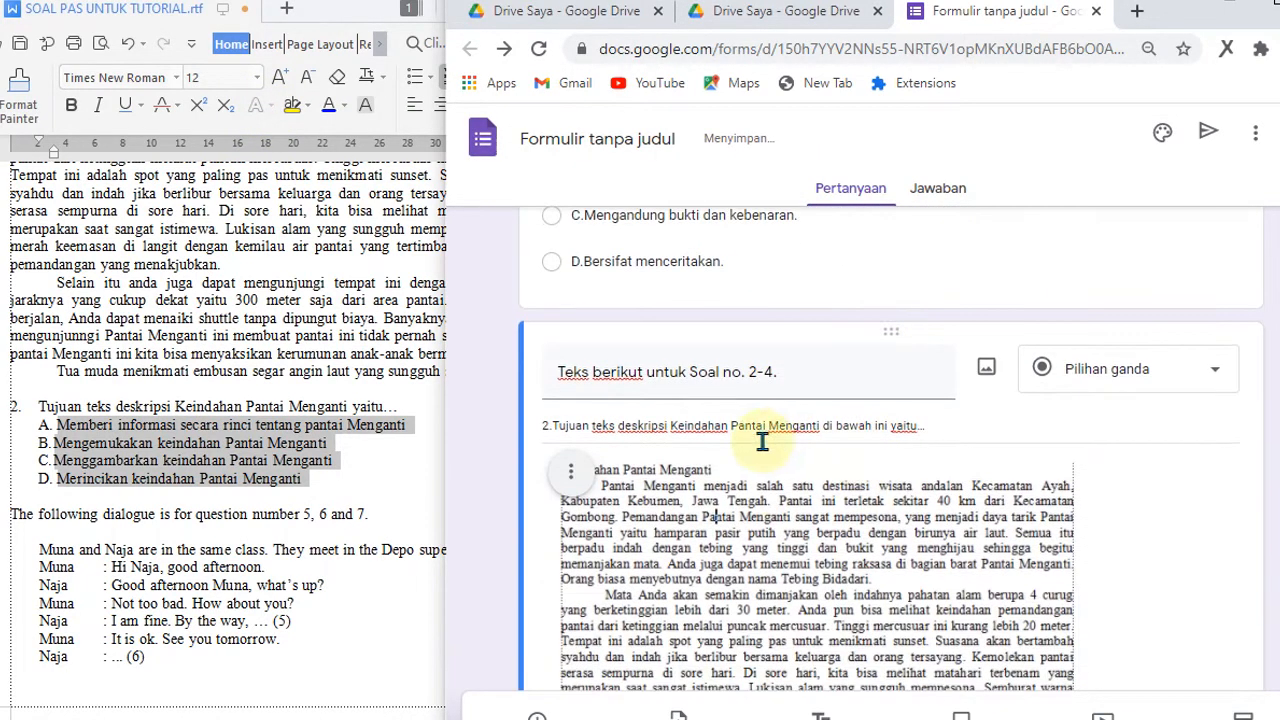
left_click(784, 494)
left_click(1275, 3)
scroll(936, 385, "down", 4)
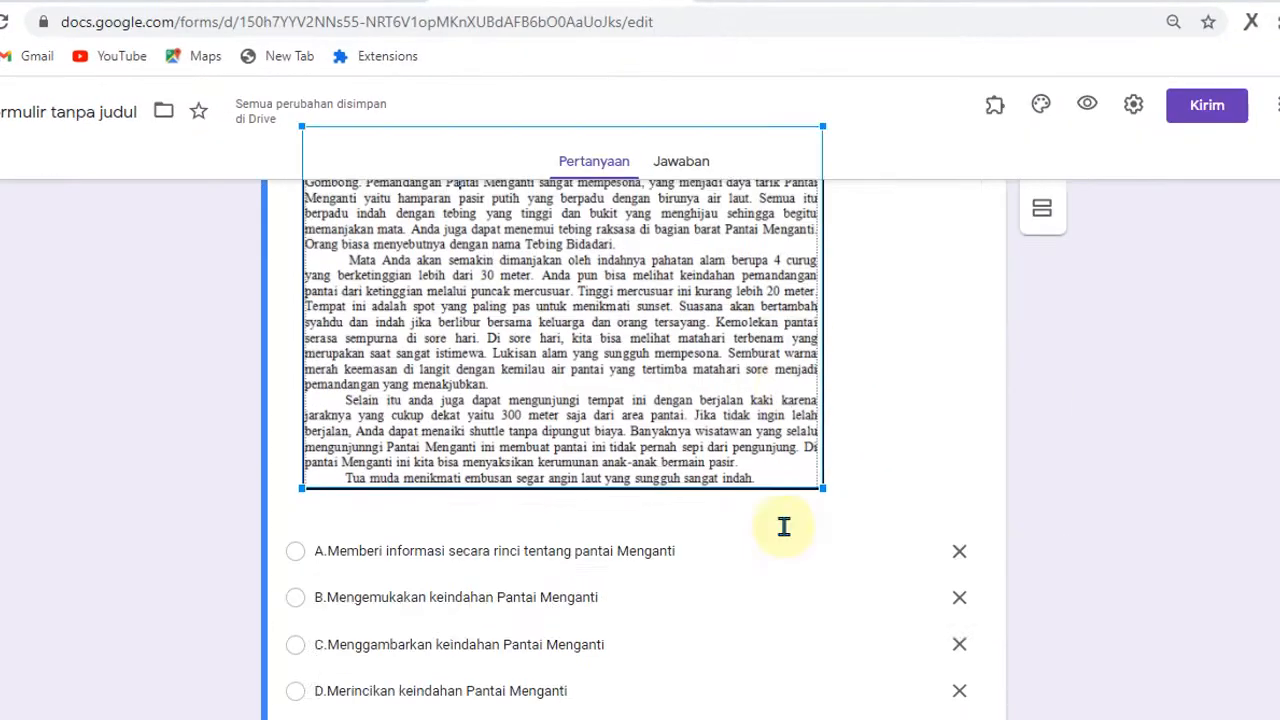
scroll(1230, 330, "up", 1)
scroll(805, 425, "up", 5)
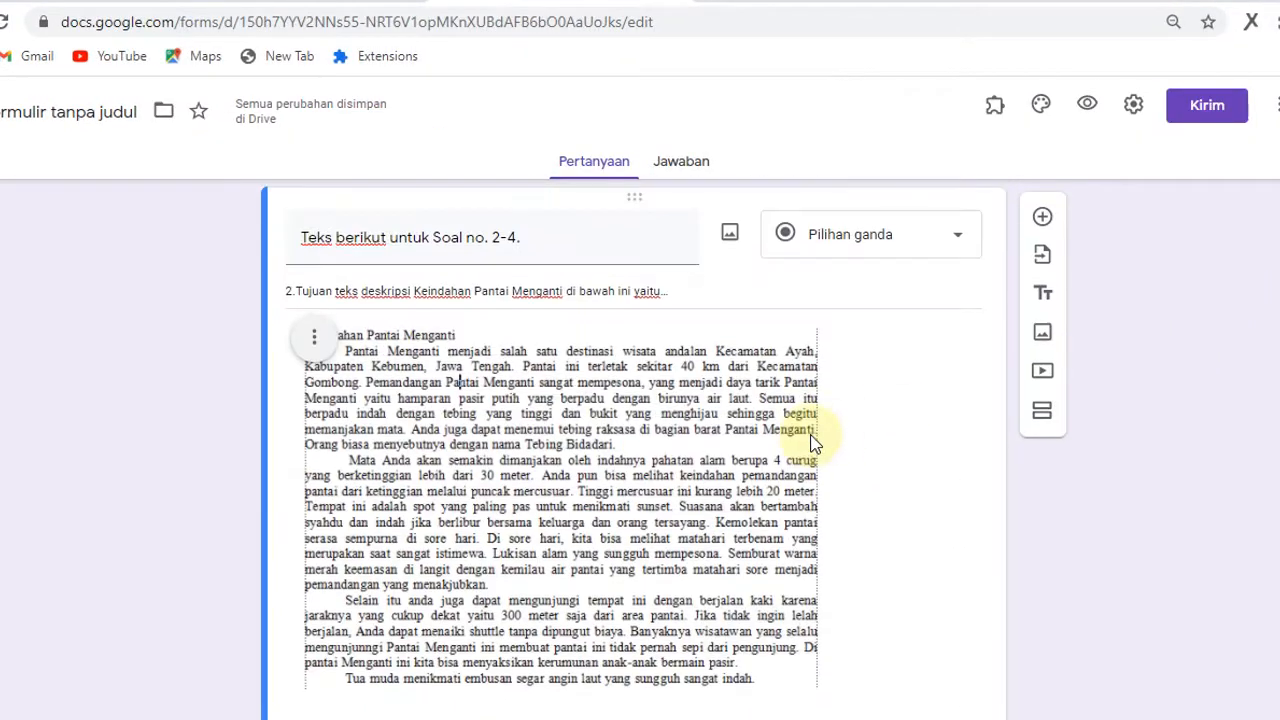
scroll(605, 512, "down", 1)
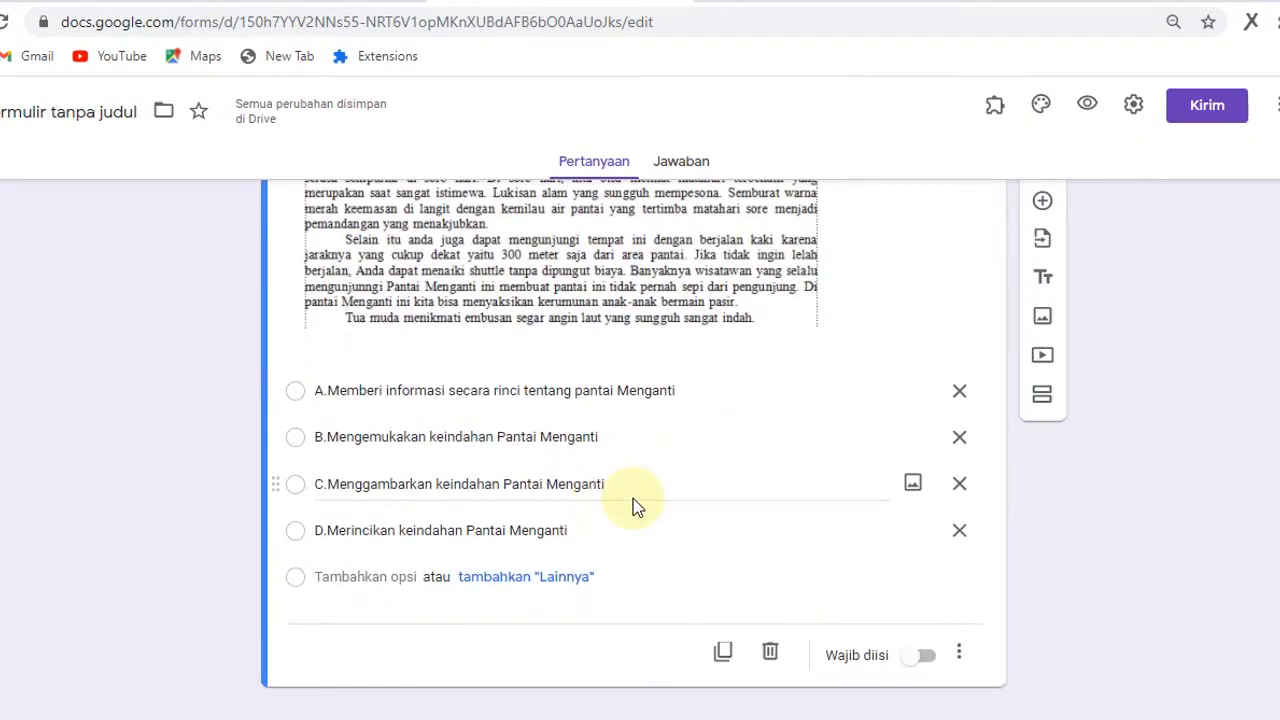
- Make the second question required and add a new question below it
left_click(918, 655)
scroll(1115, 545, "up", 4)
scroll(1120, 531, "down", 4)
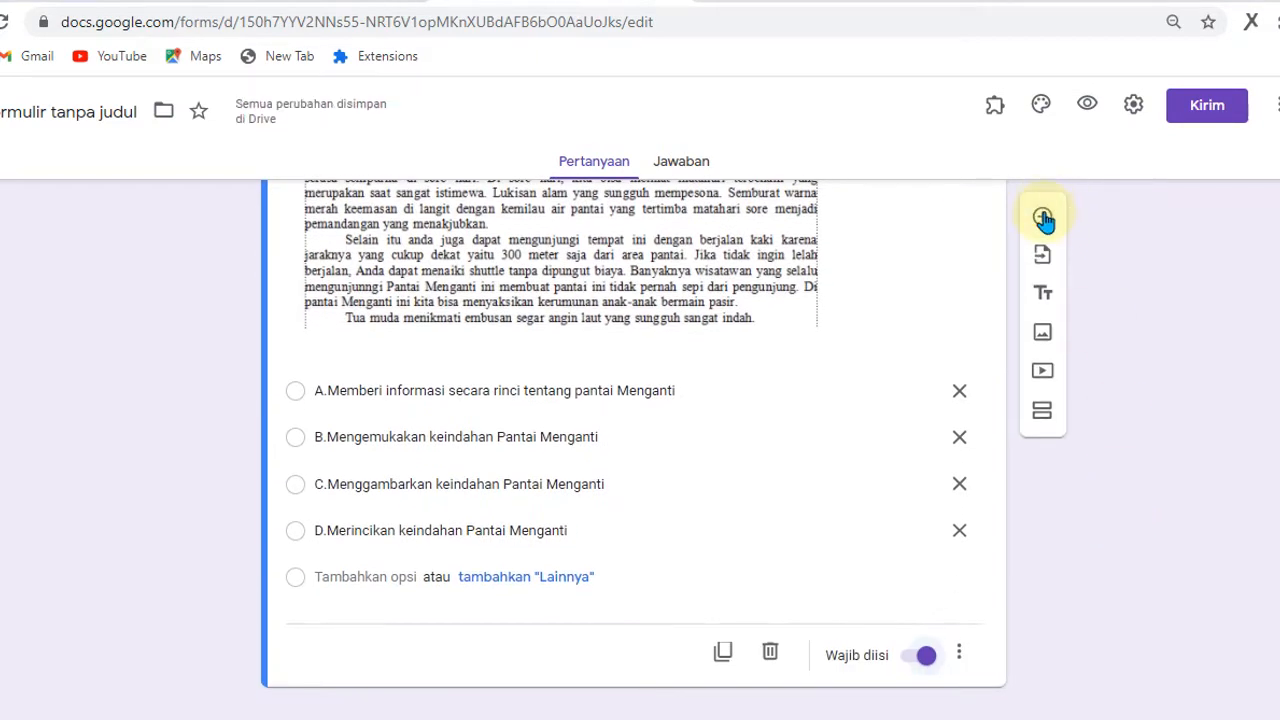
left_click(1042, 217)
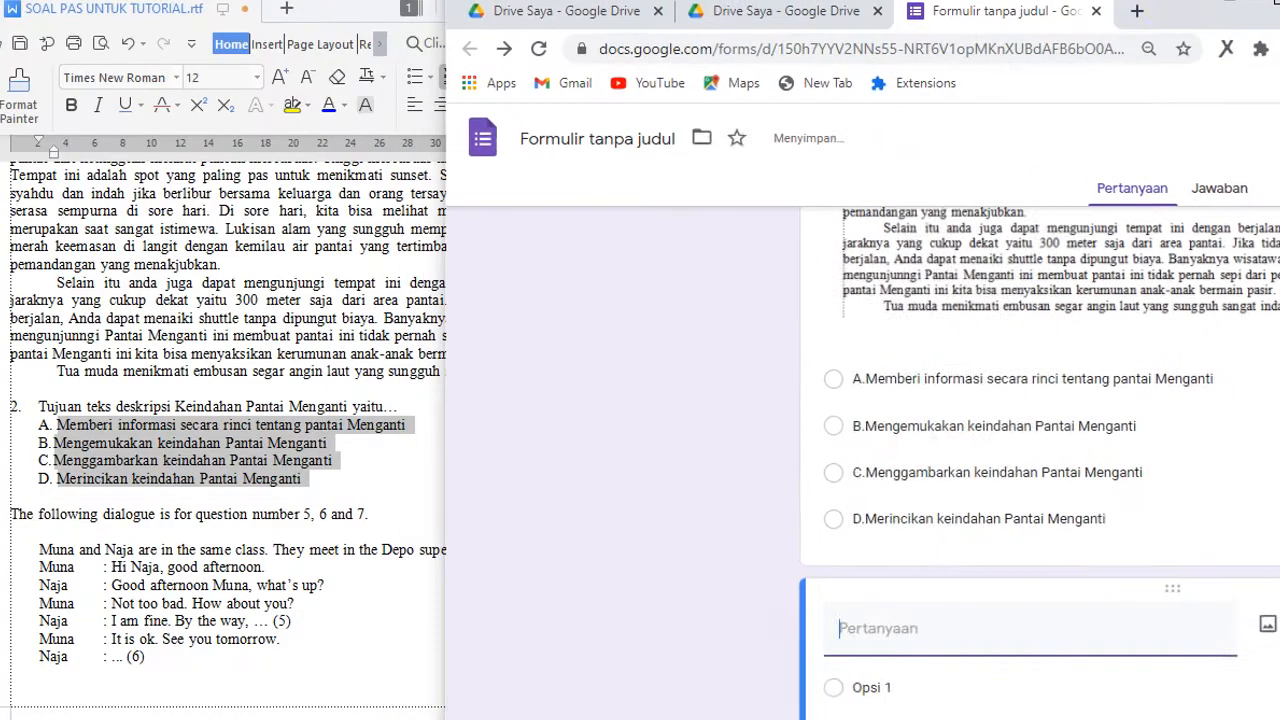
scroll(830, 504, "down", 2)
- Copy the six dialogue lines for questions 5, 6 and 7 from the document
left_click(243, 480)
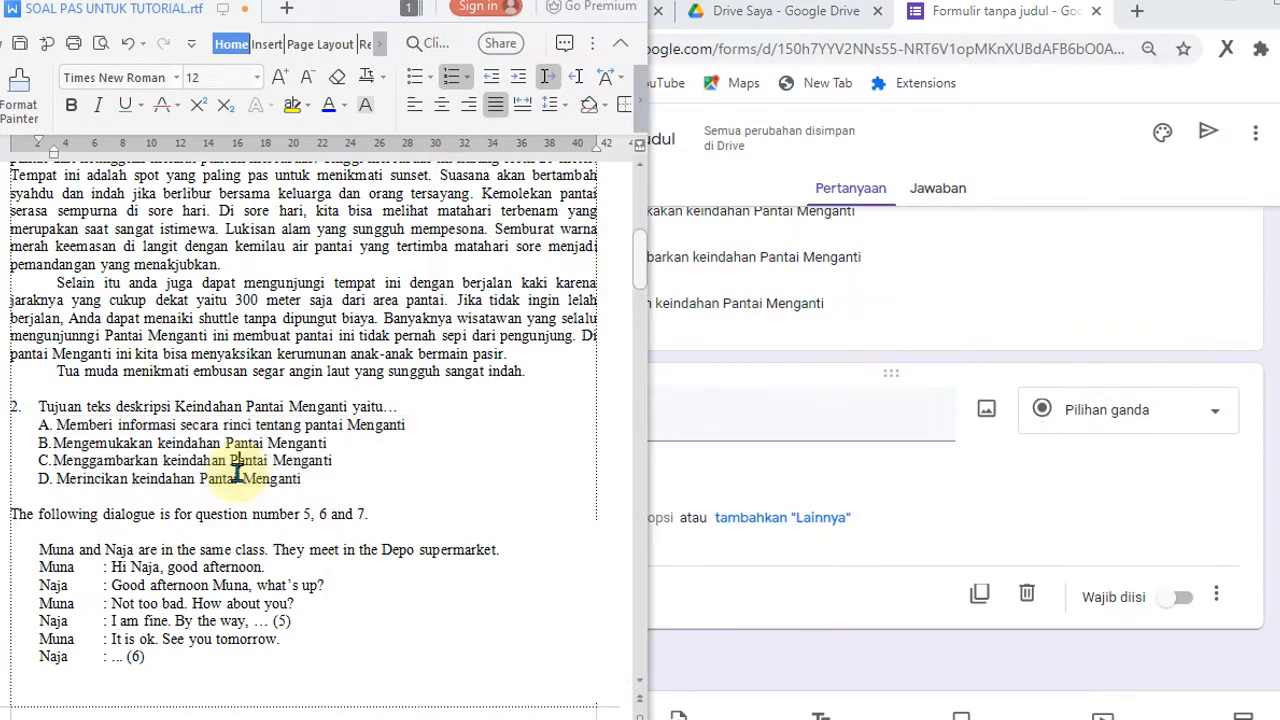
scroll(271, 449, "down", 3)
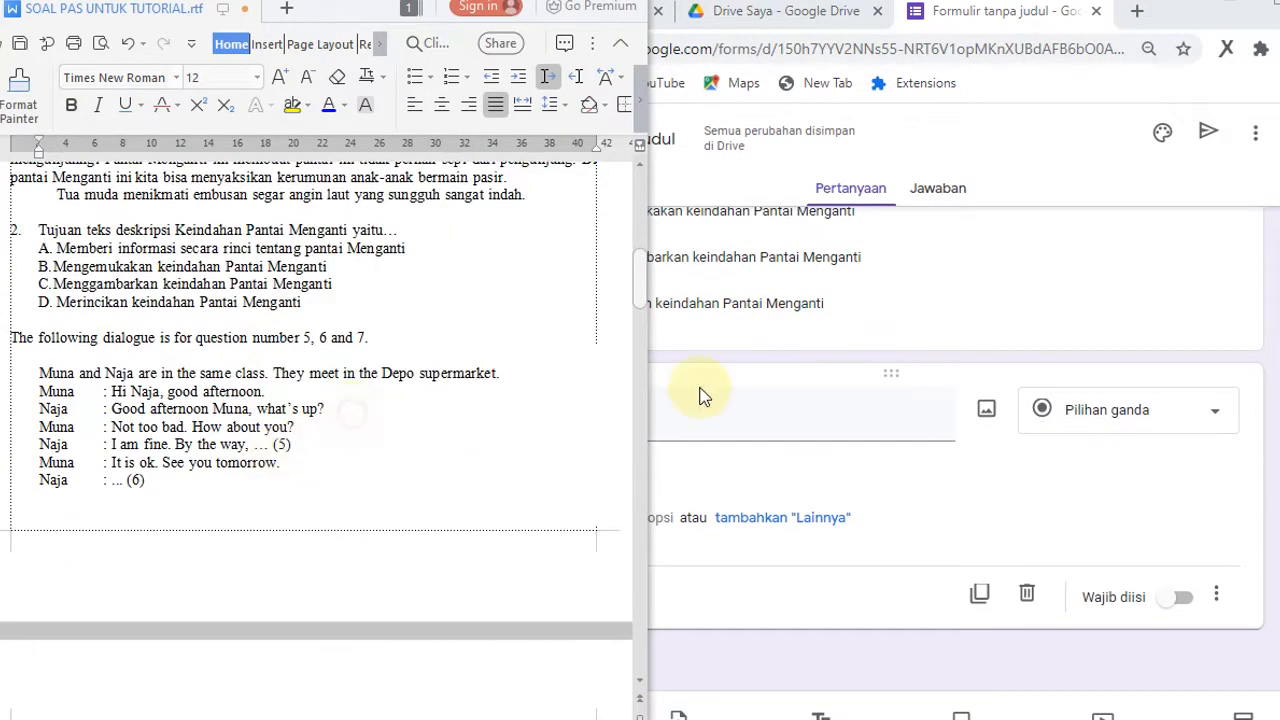
left_click(1094, 295)
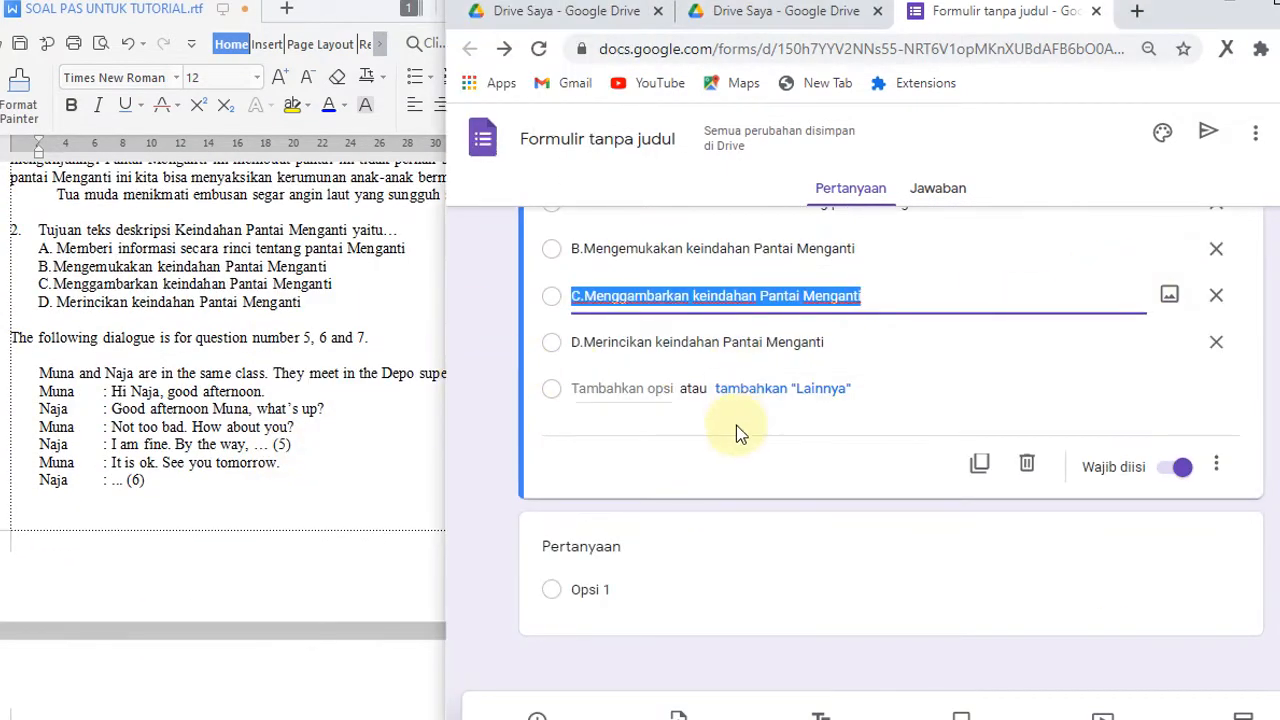
scroll(690, 475, "down", 1)
scroll(757, 480, "up", 2)
left_click(213, 444)
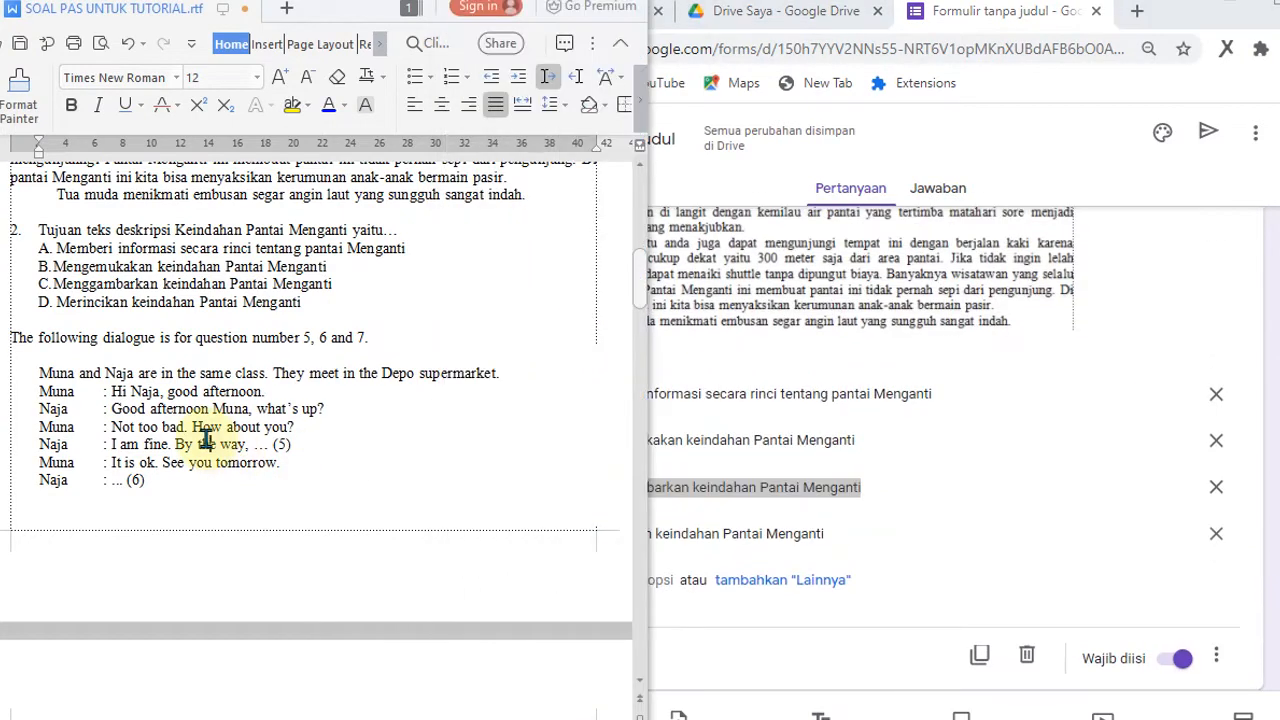
left_click_drag(50, 390, 285, 482)
right_click(127, 443)
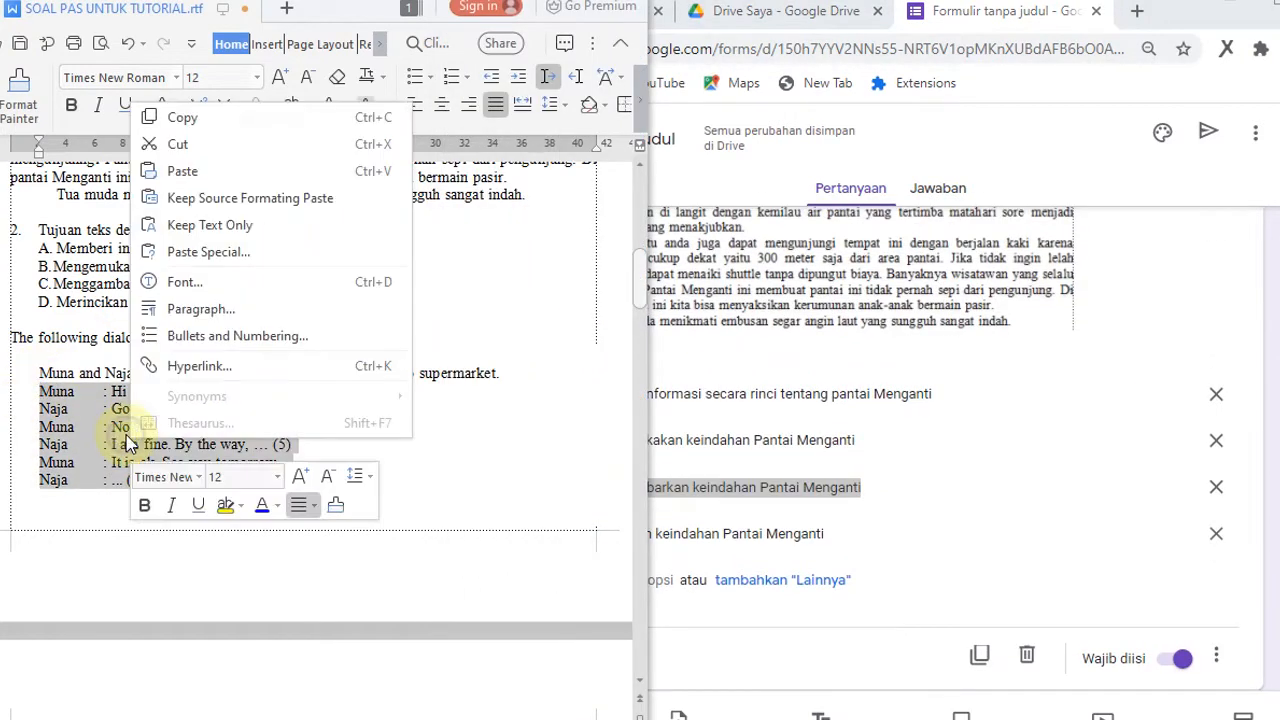
left_click(182, 117)
left_click(1277, 448)
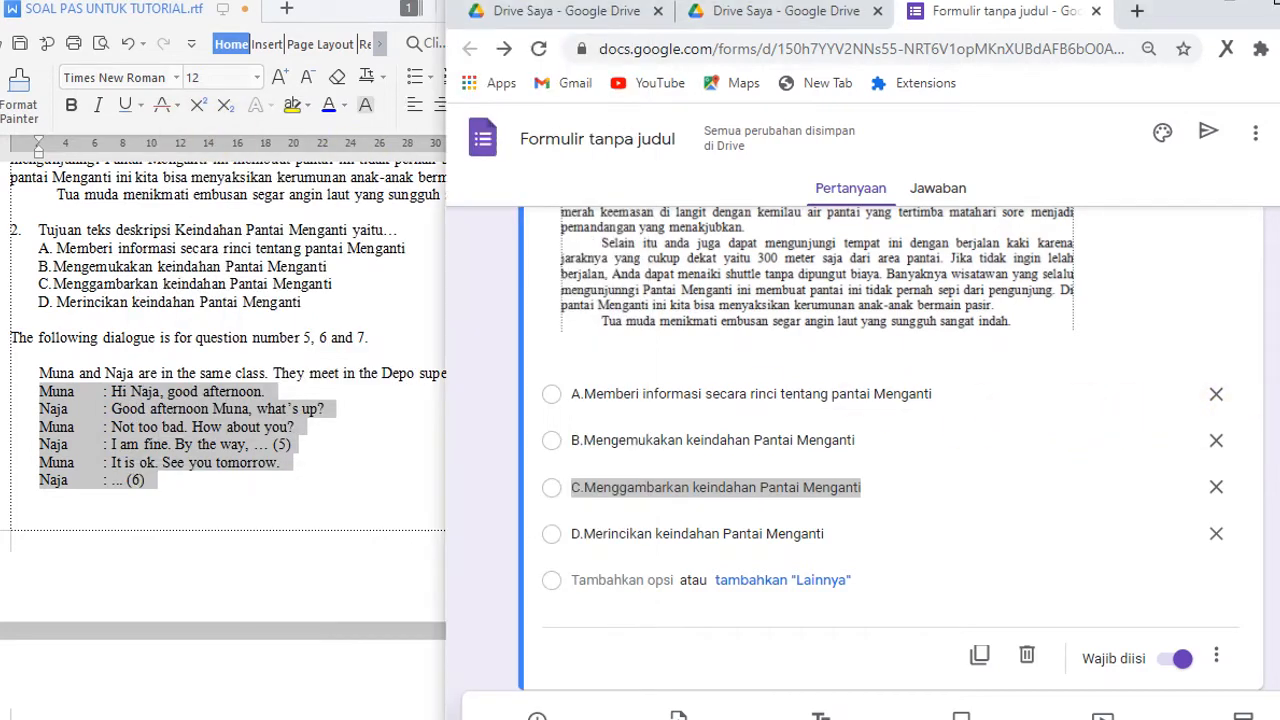
- Try pasting the copied dialogue as text into the third question's title, then clear the title
scroll(783, 546, "down", 3)
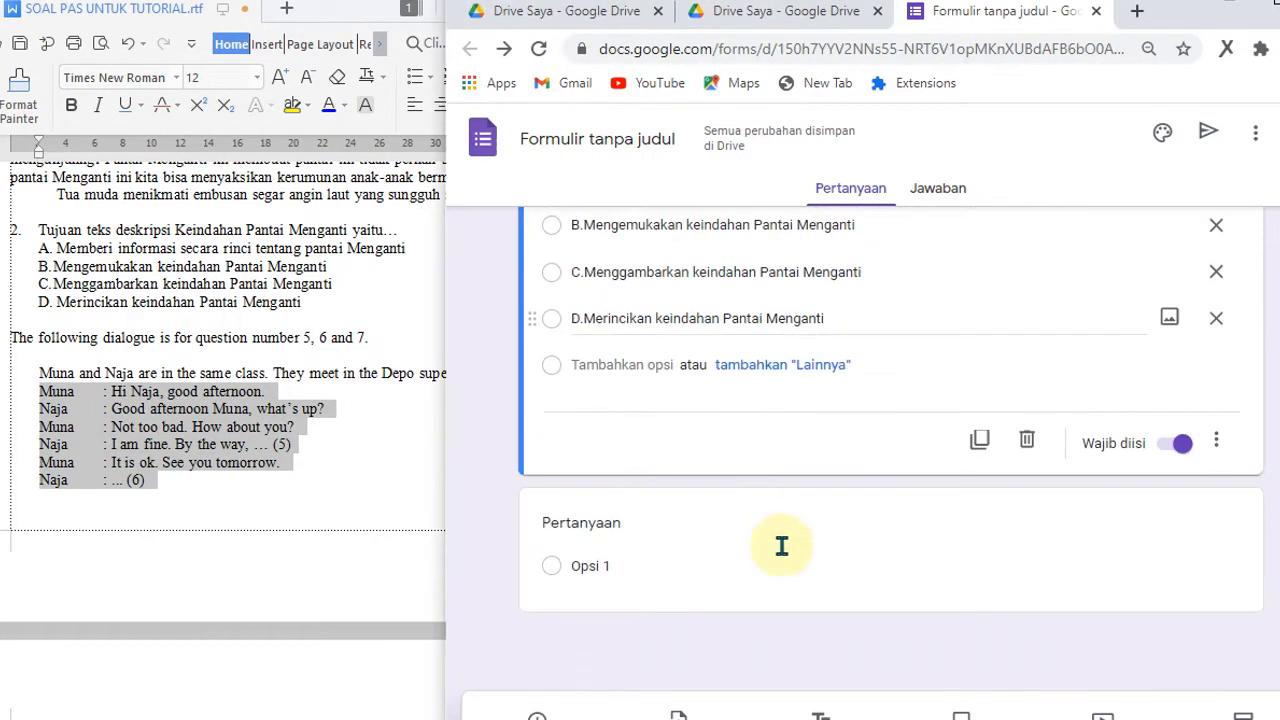
left_click(594, 531)
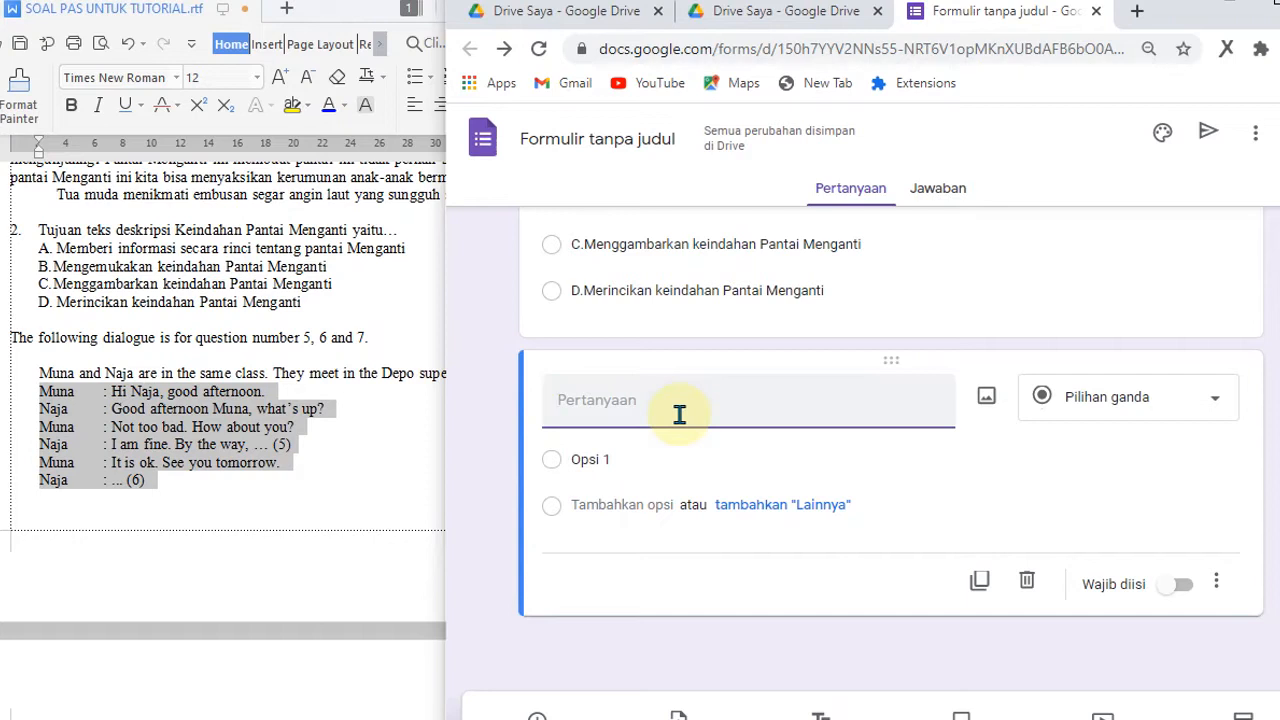
key("ctrl+v")
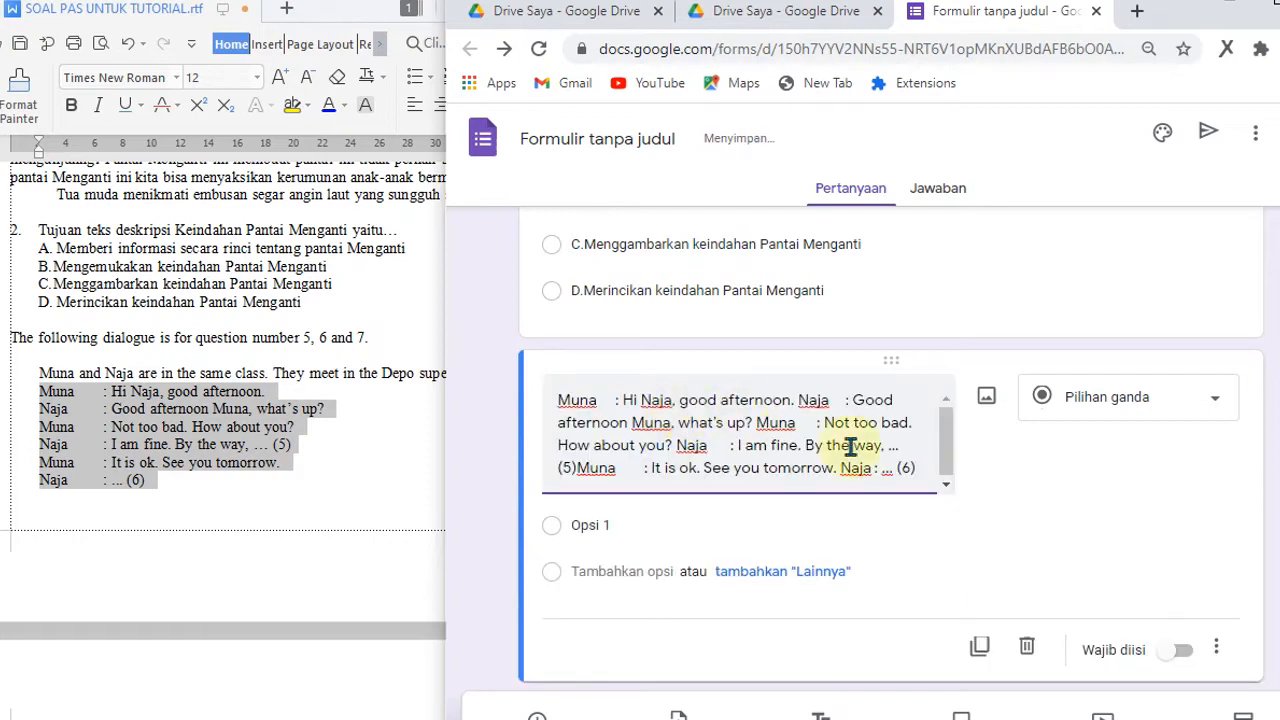
left_click_drag(928, 474, 523, 400)
key("BackSpace")
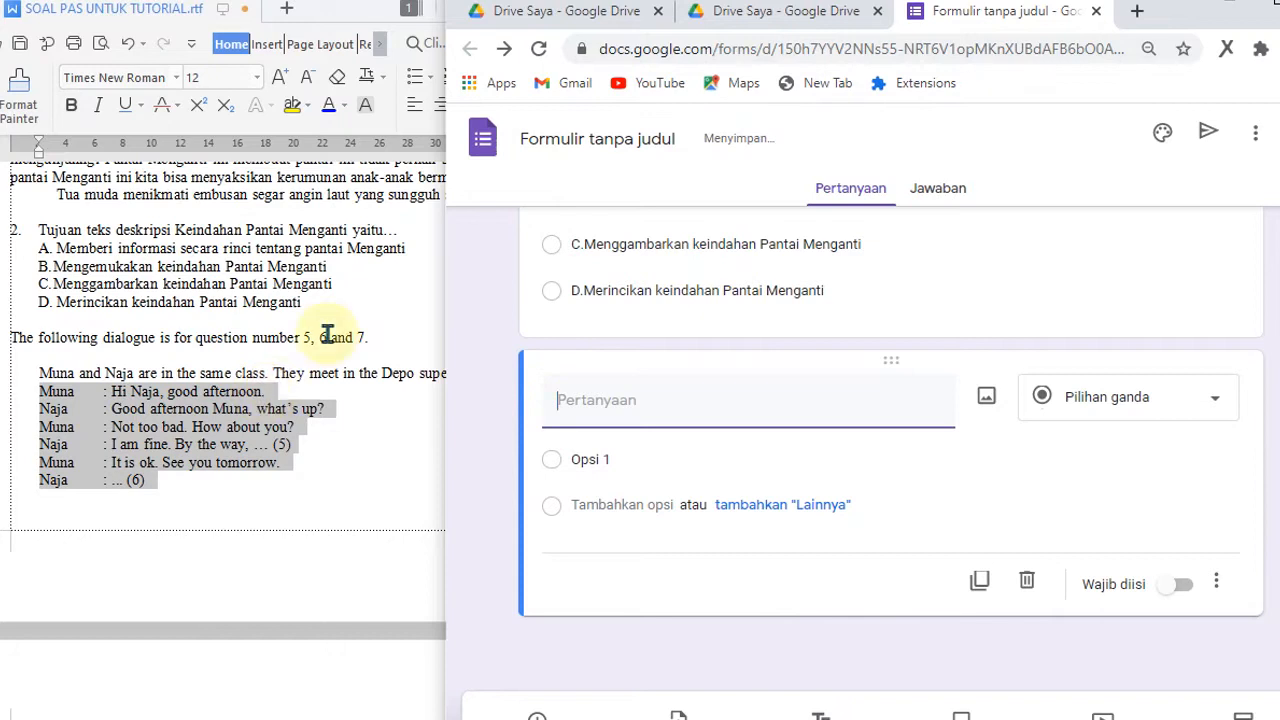
- Maximize the document, capture the screen showing the dialogue for questions 5, 6 and 7, and paste the capture into Paint
left_click(328, 11)
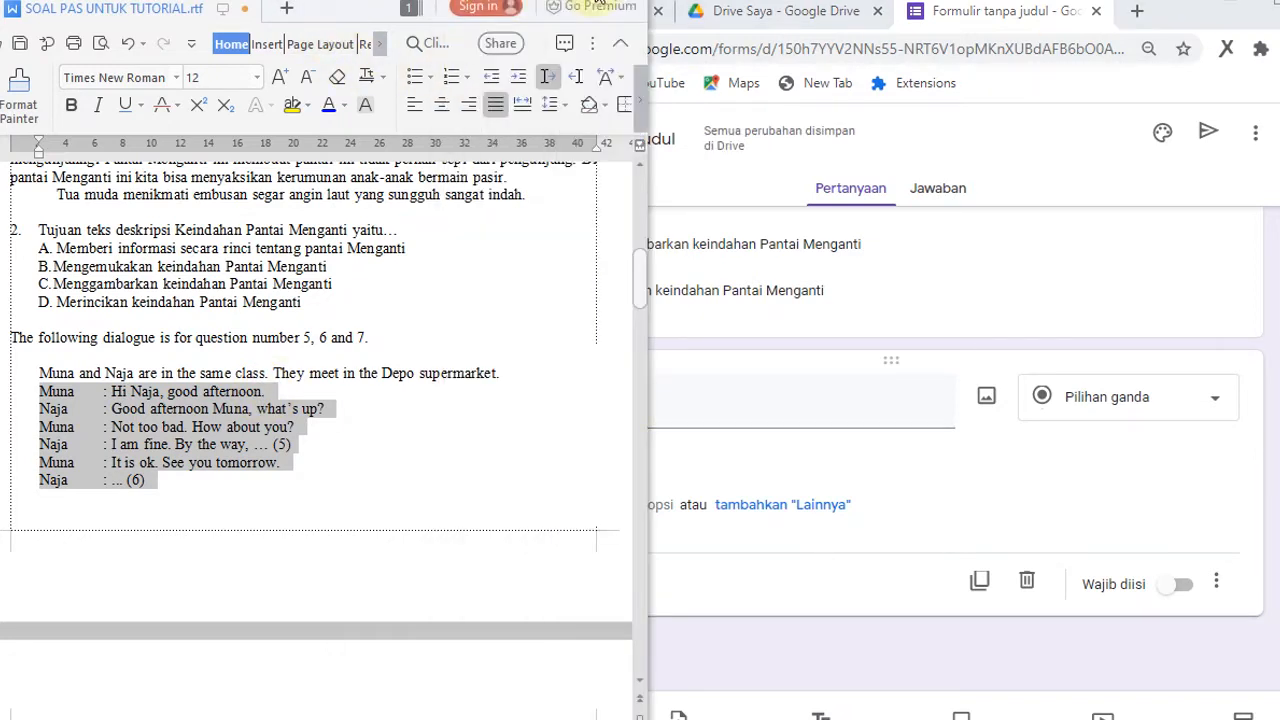
left_click(600, 3)
left_click(778, 389)
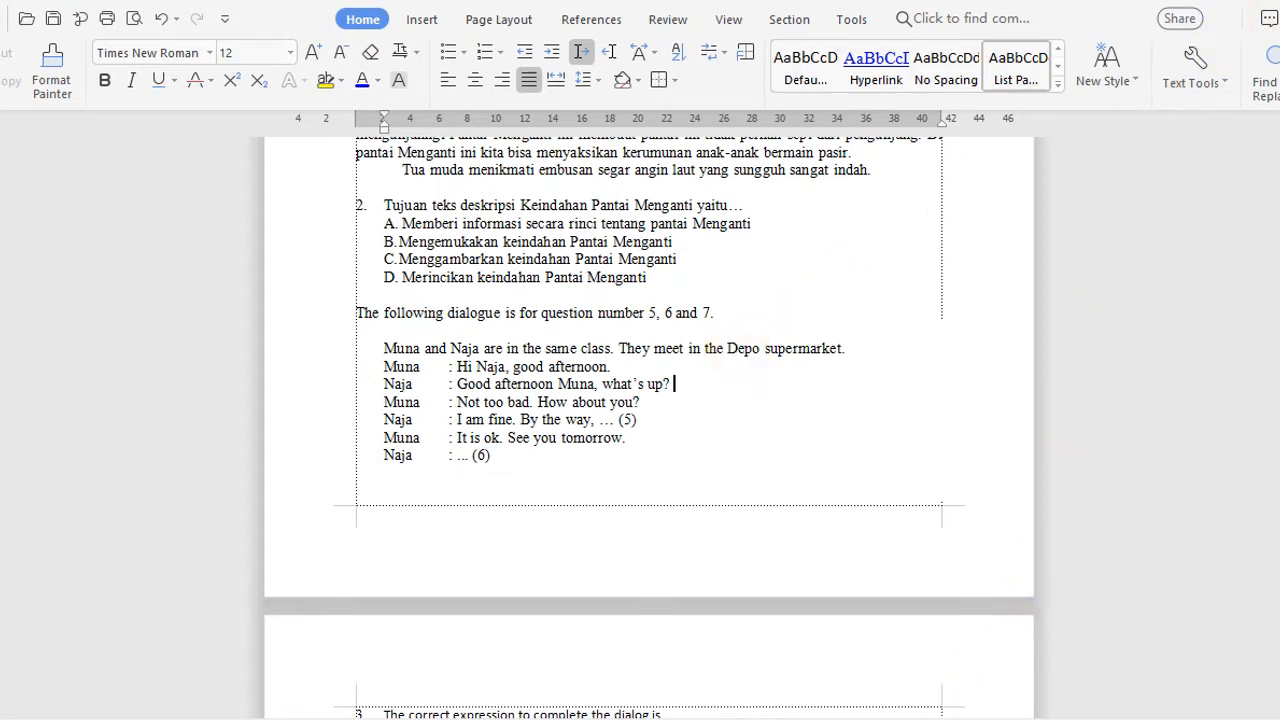
left_click(814, 717)
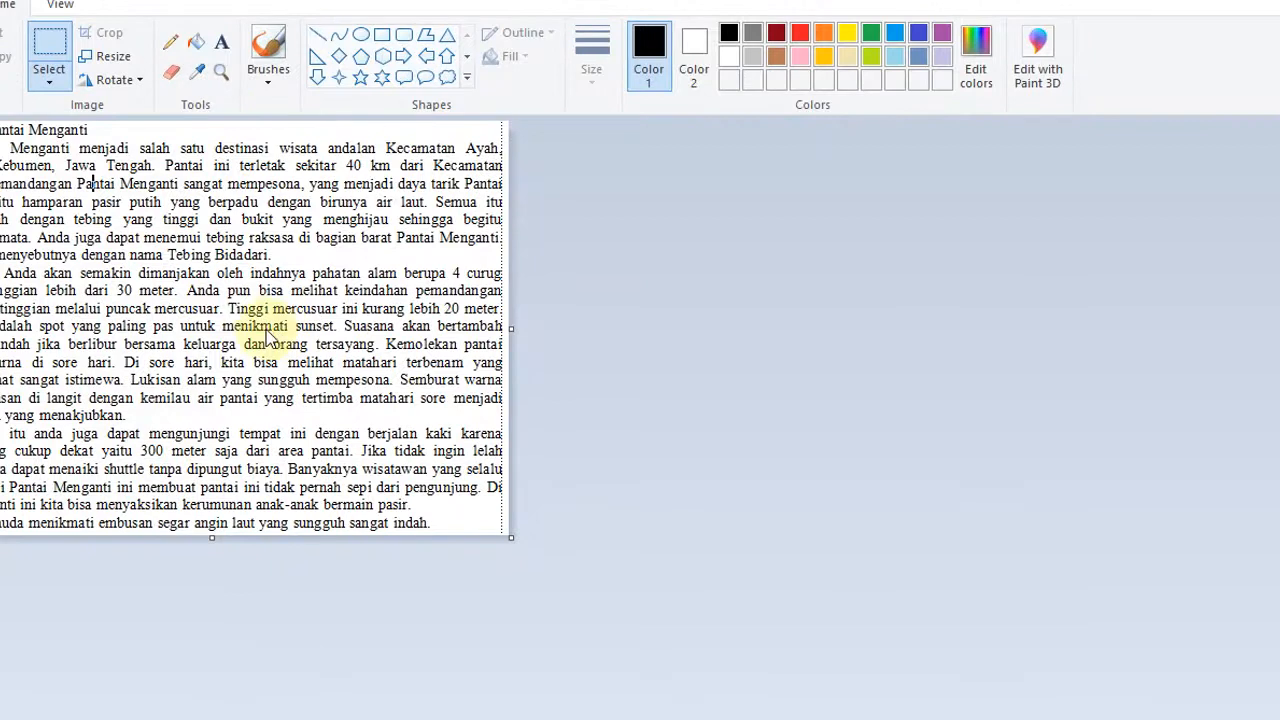
key("ctrl+v")
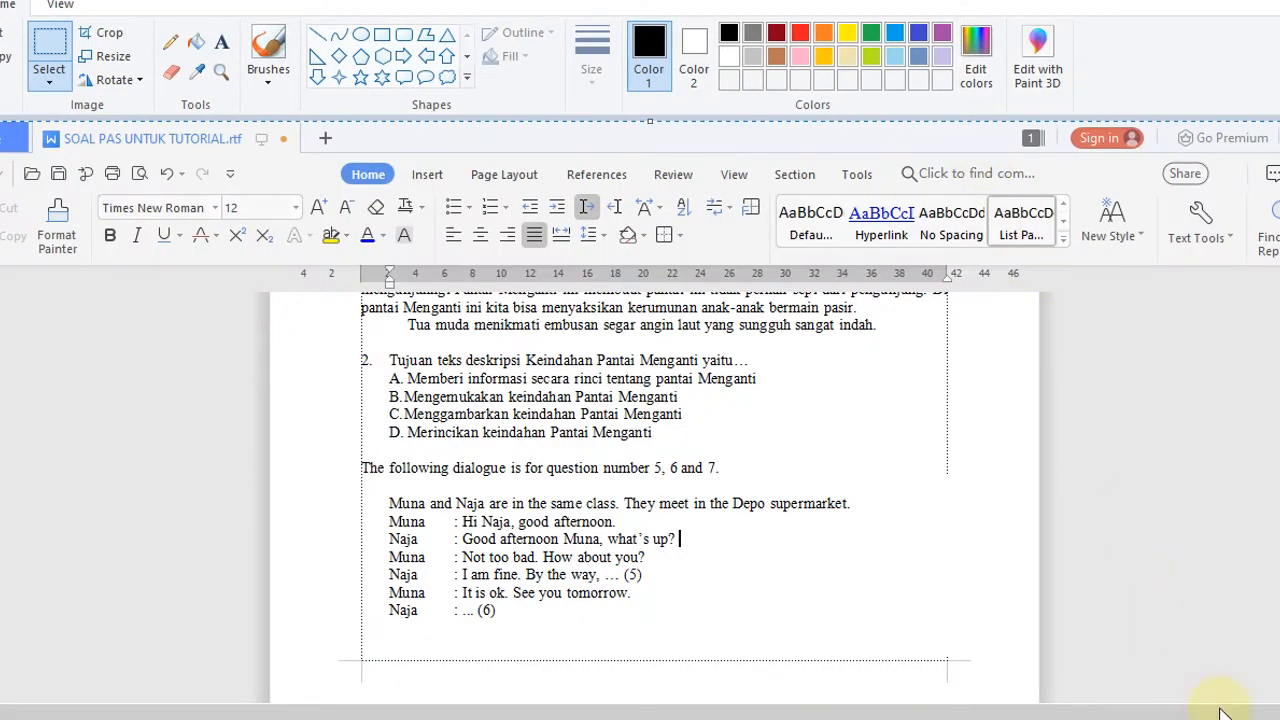
- Crop the pasted screenshot to the dialogue, from its supermarket introduction down to the line marked (6)
scroll(1215, 702, "down", 3)
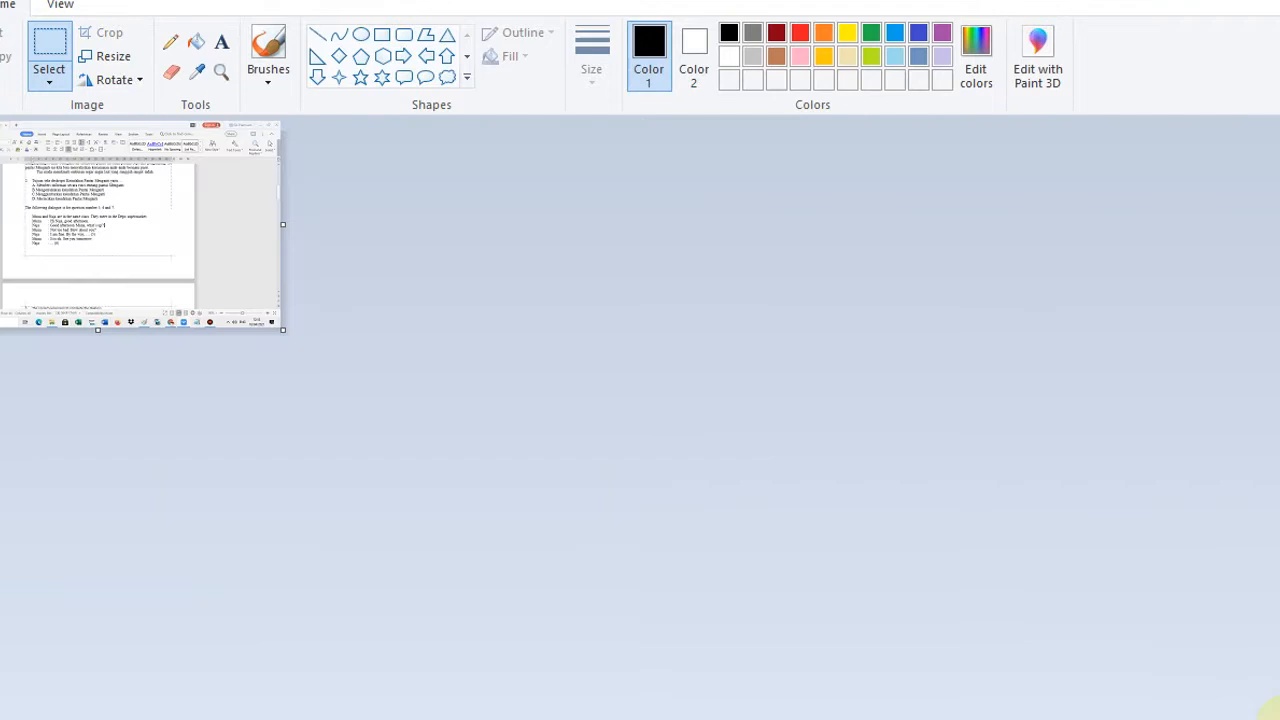
scroll(1186, 676, "up", 2)
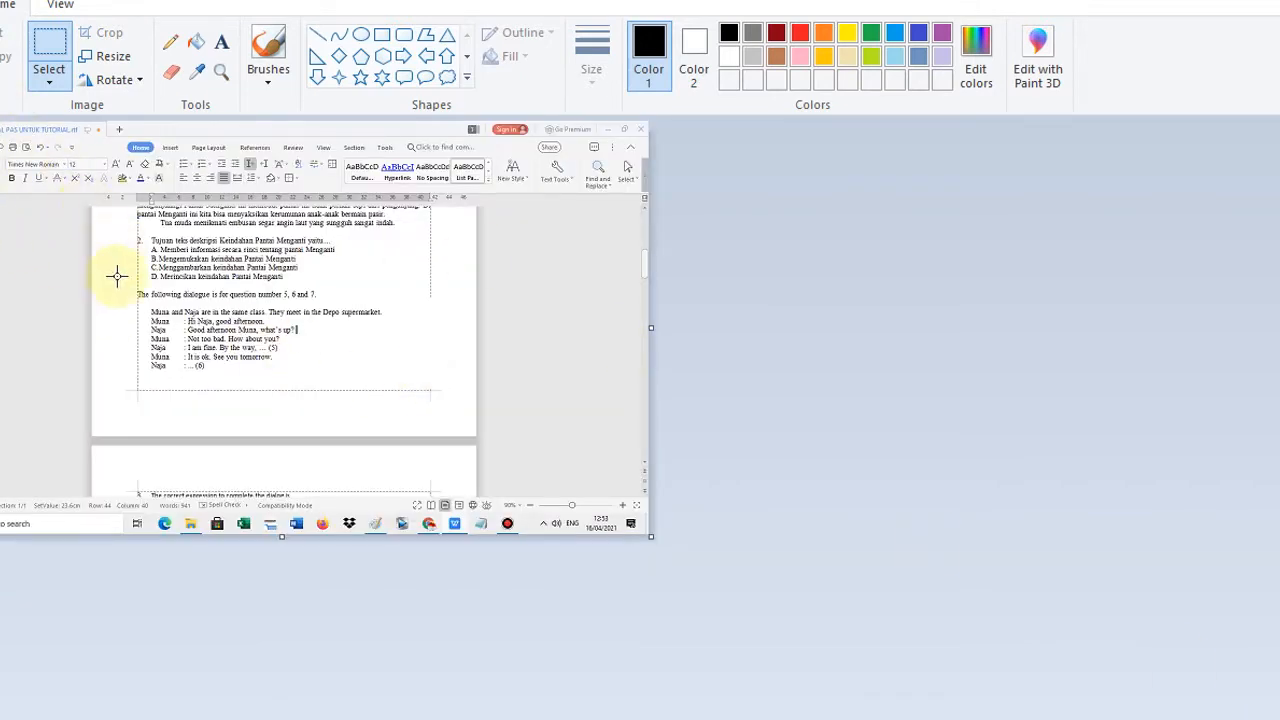
left_click_drag(141, 304, 413, 380)
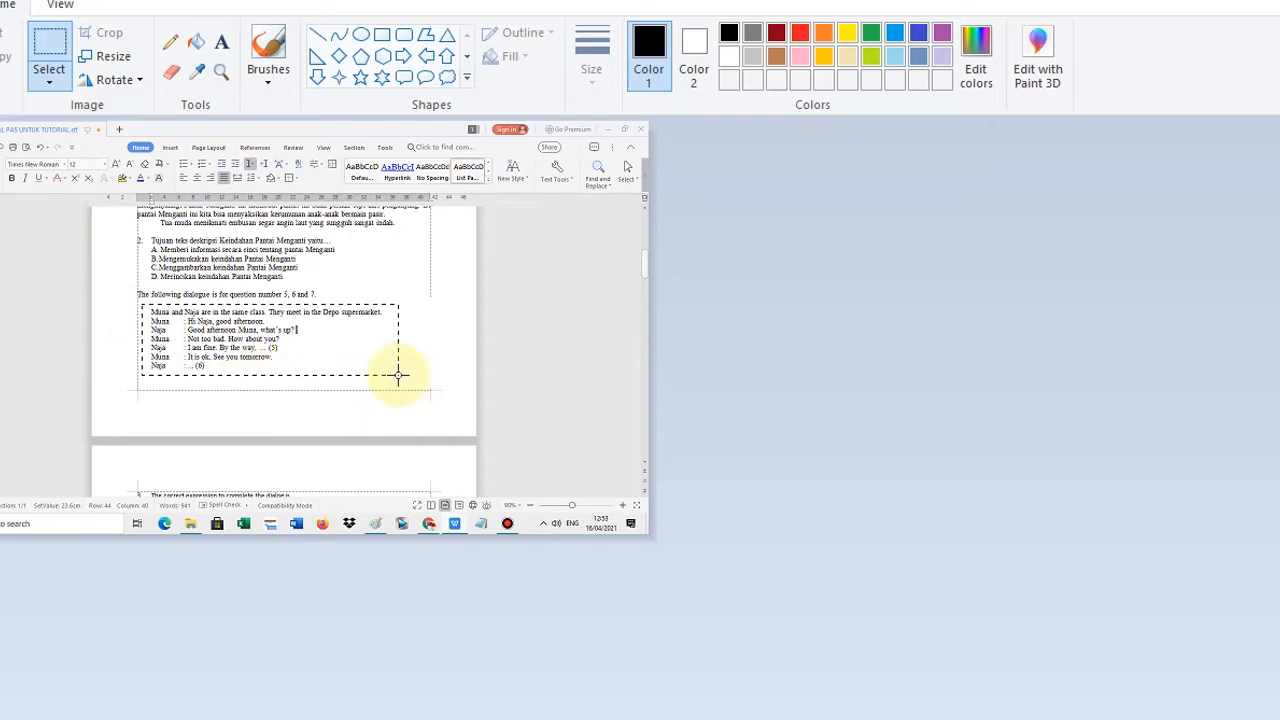
left_click_drag(398, 376, 398, 375)
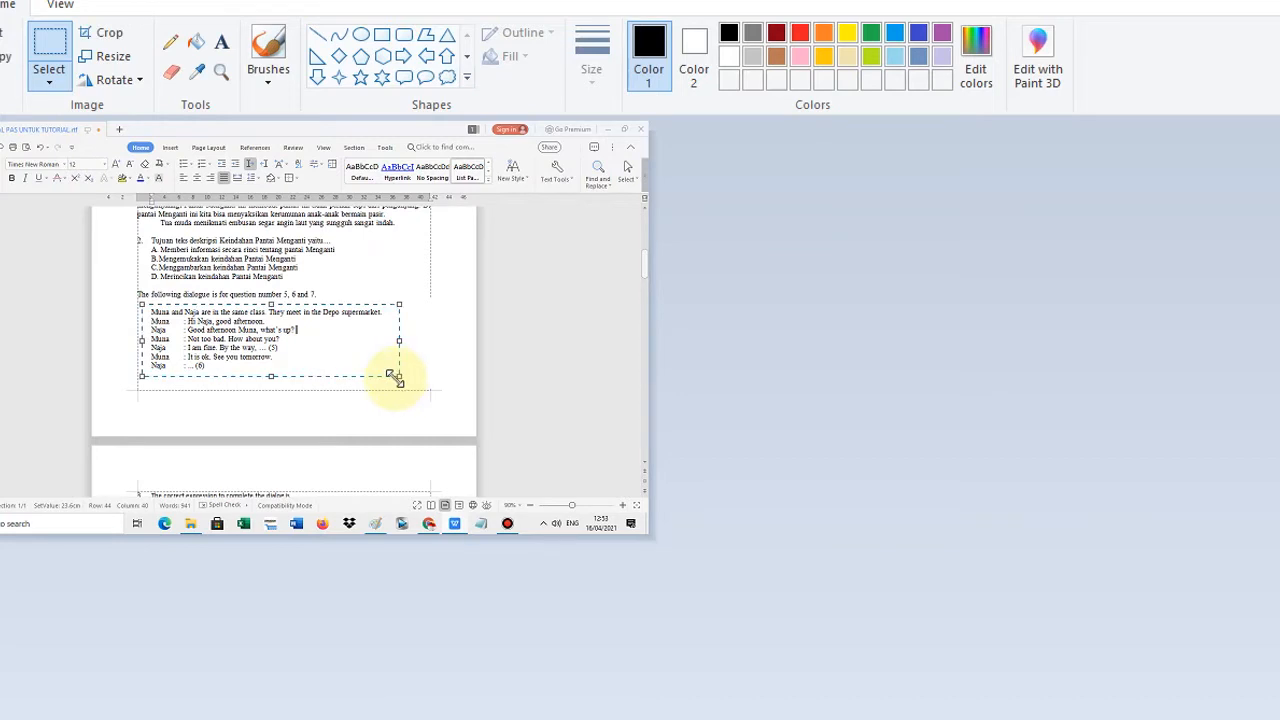
left_click(108, 32)
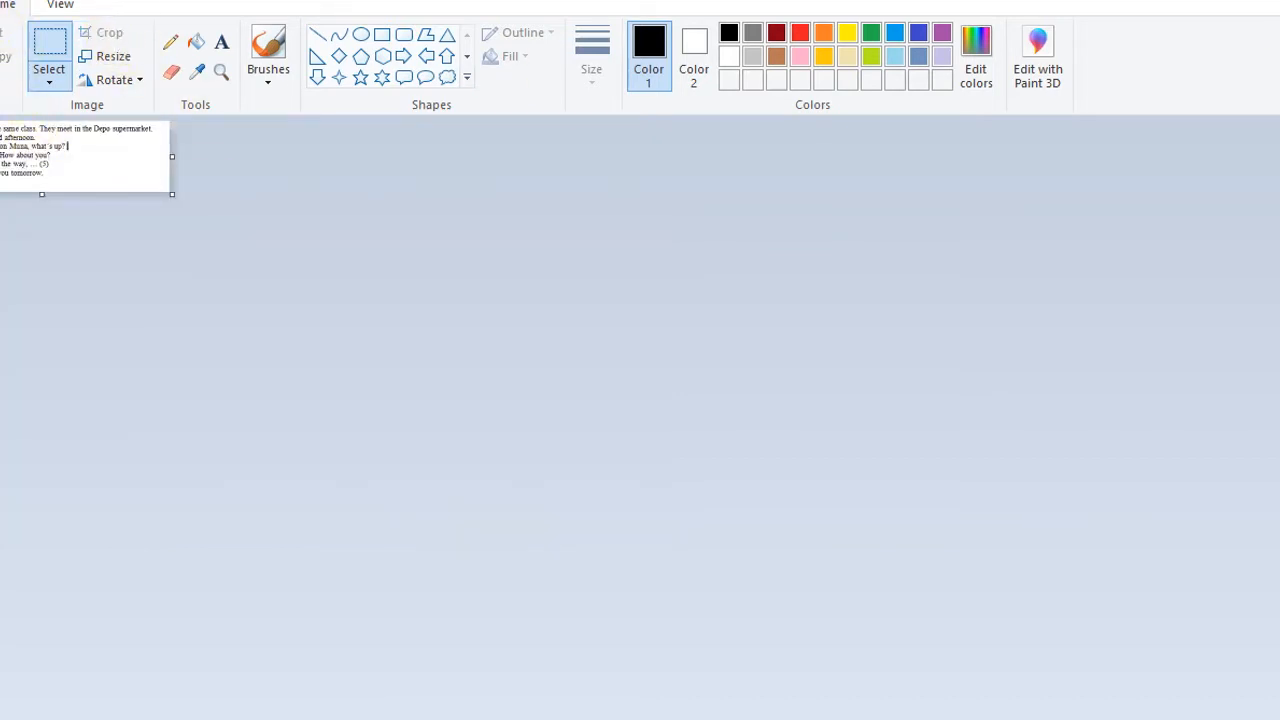
- Save the cropped dialogue as a PNG picture in the Downloads folder with a file name ending in 2
left_click(0, 5)
mouse_move(132, 189)
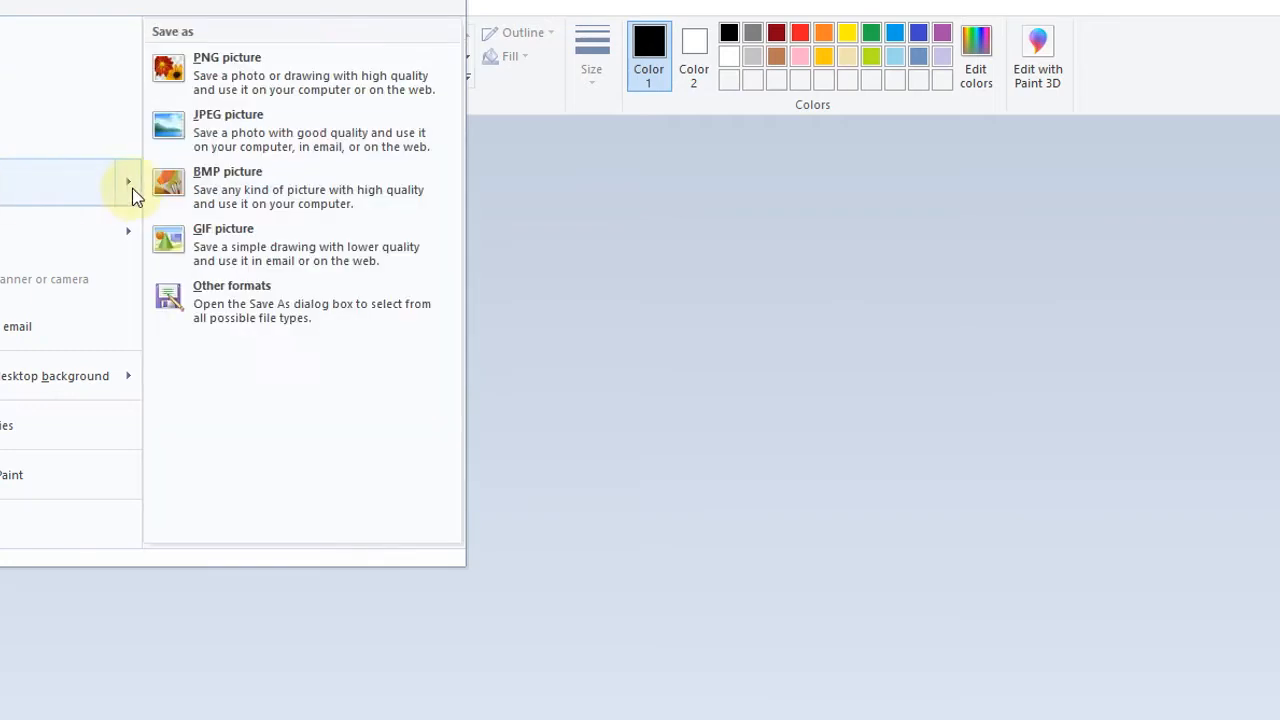
left_click(234, 84)
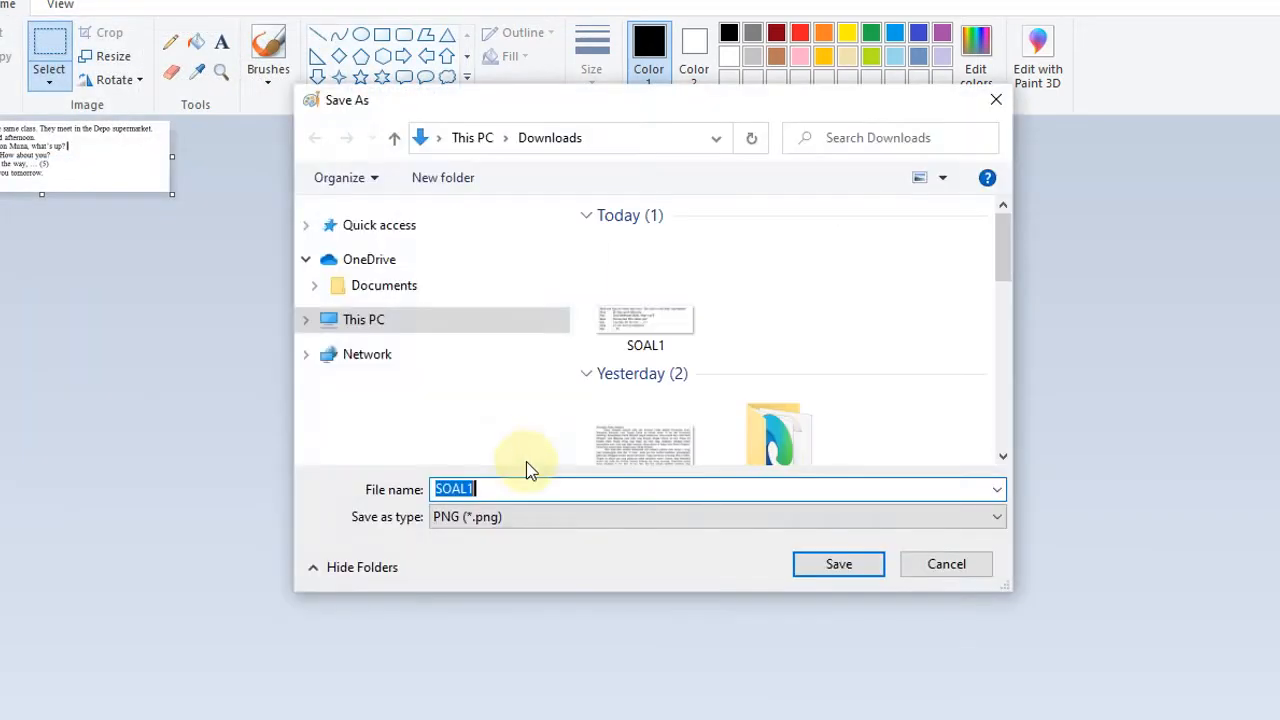
left_click(505, 483)
type("2")
left_click(840, 566)
- Put Paint away and restore the document window beside the form
left_click(1276, 2)
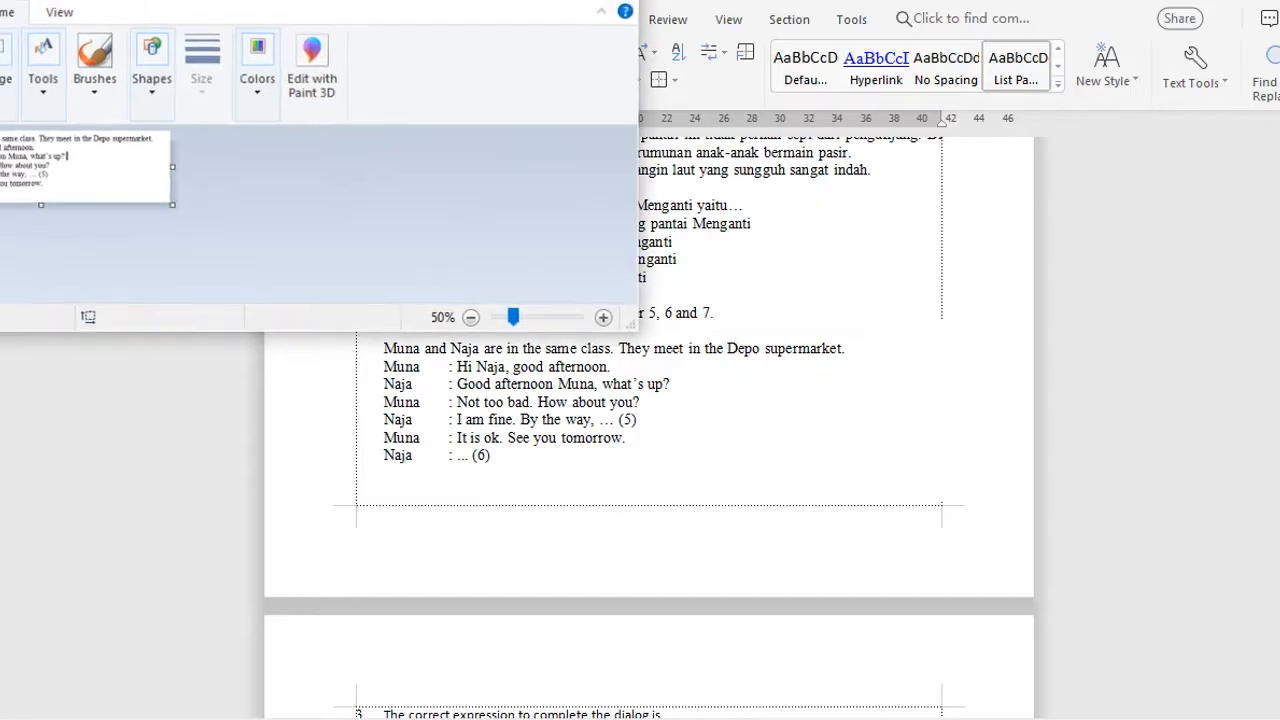
left_click(527, 2)
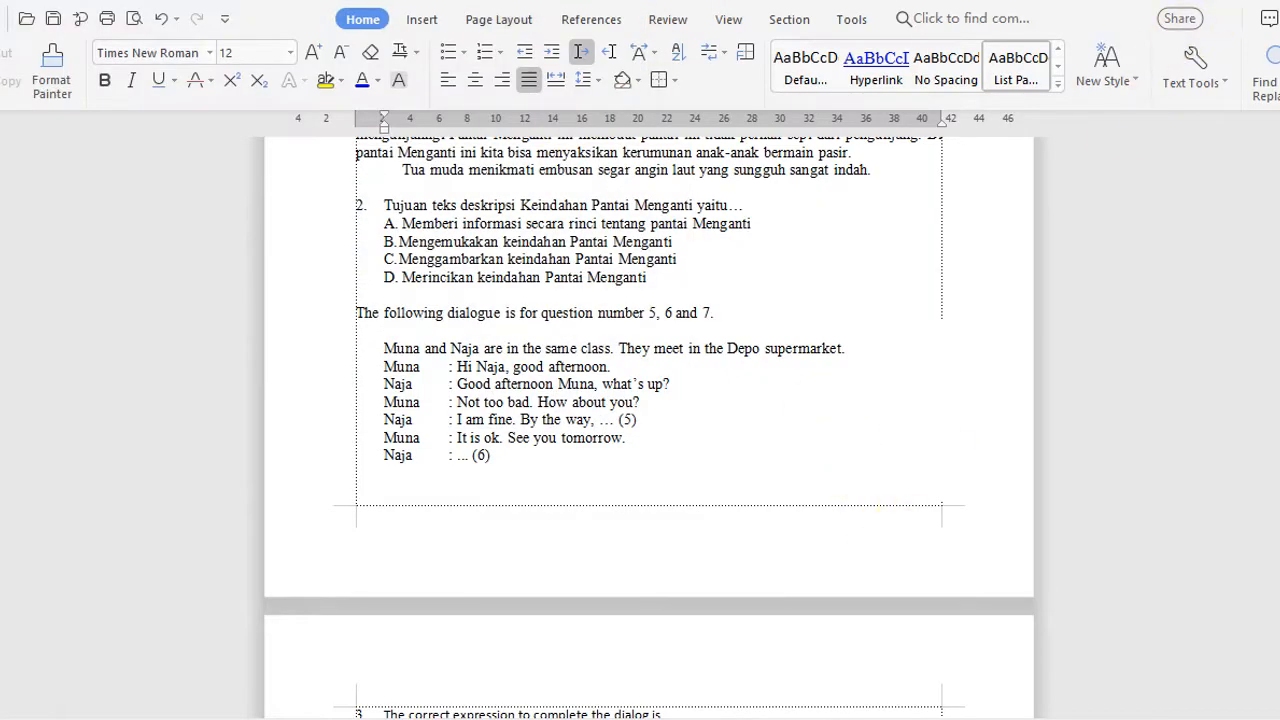
left_click(1262, 2)
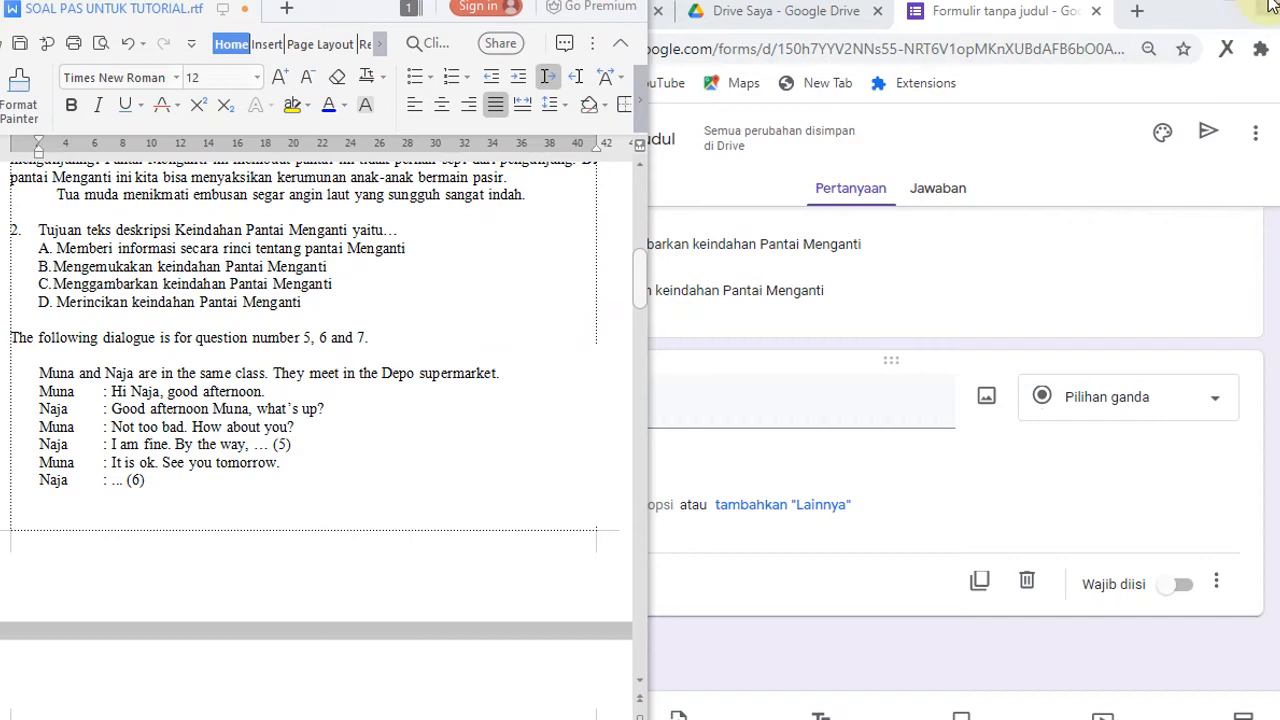
- Insert the saved dialogue picture from the Downloads folder into the empty form question
left_click(770, 395)
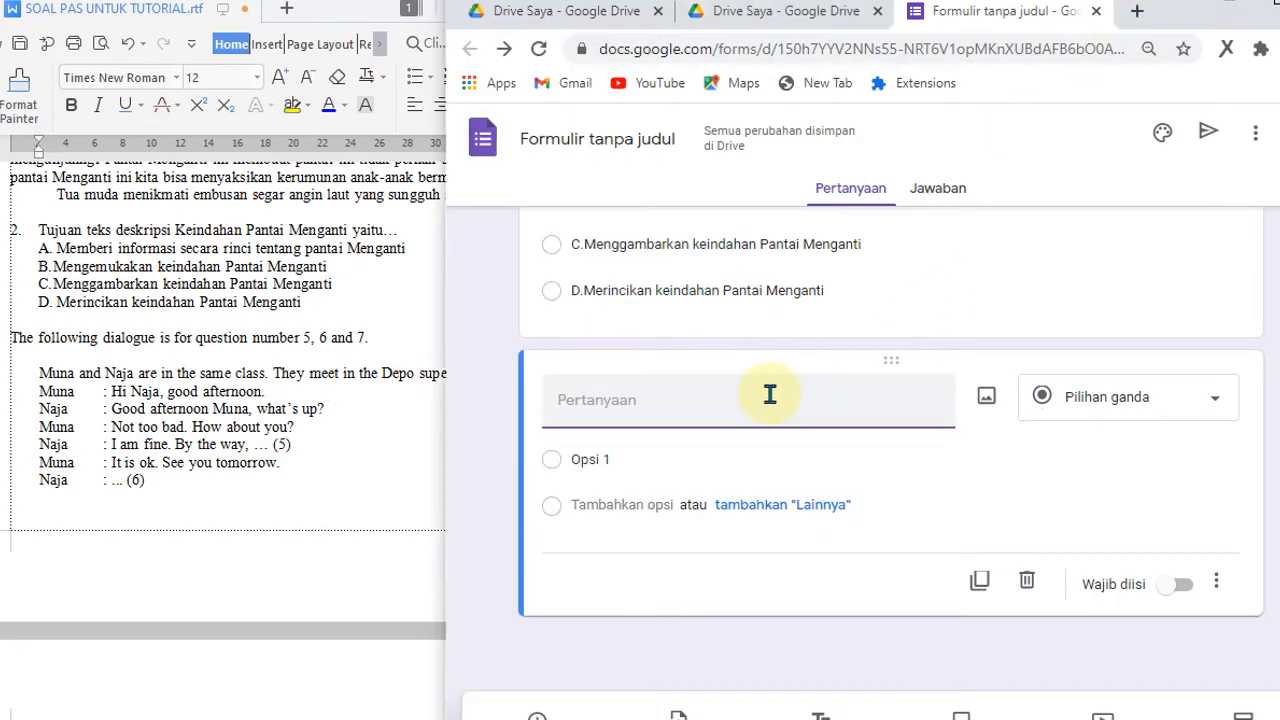
left_click(986, 402)
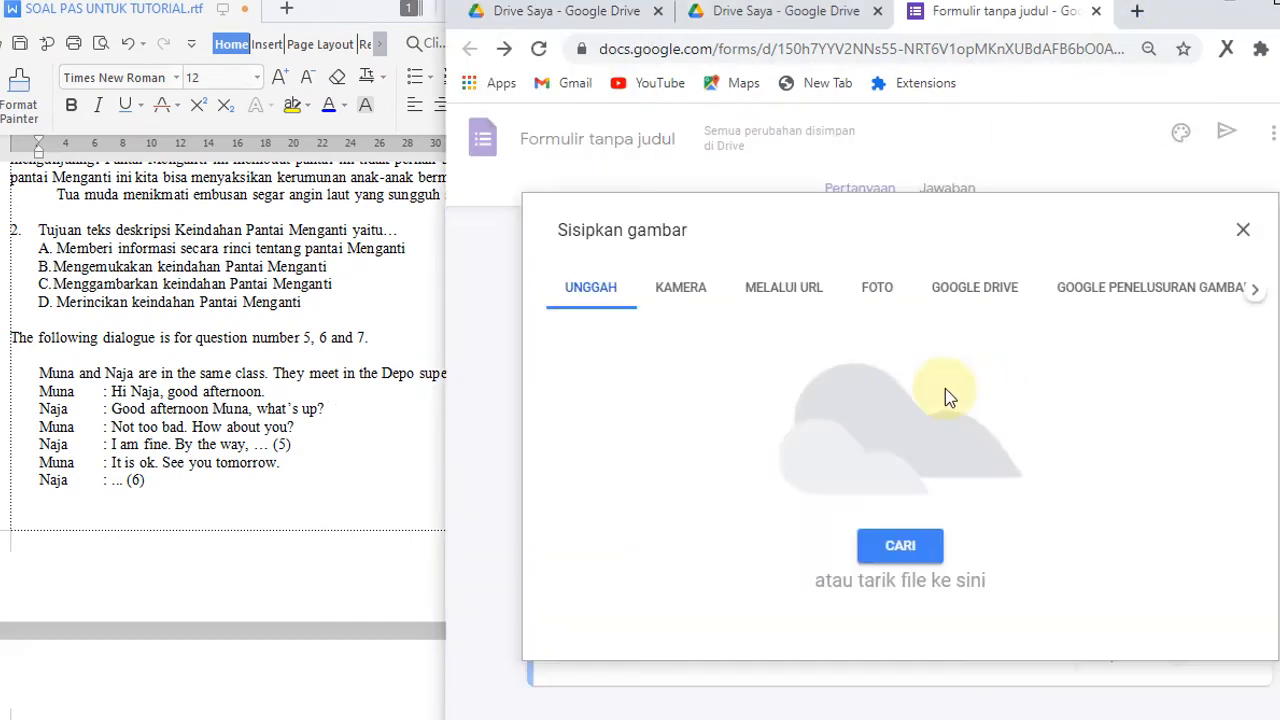
left_click(900, 545)
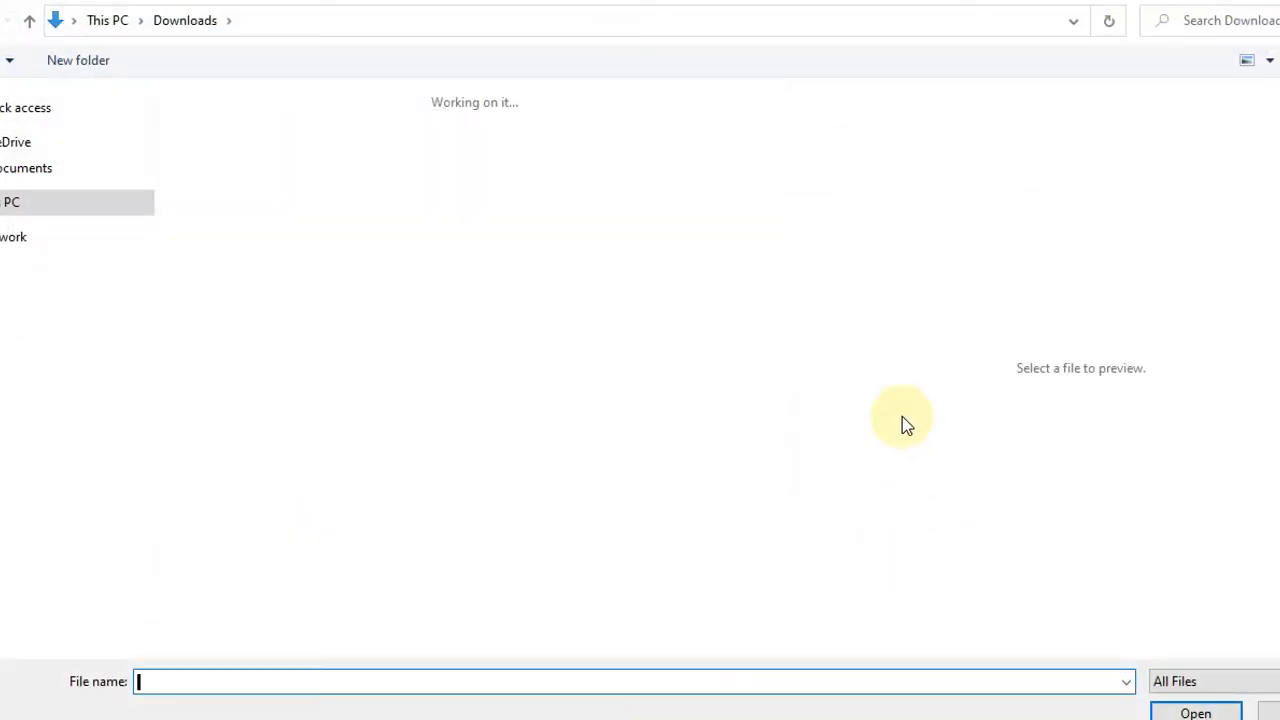
double_click(211, 192)
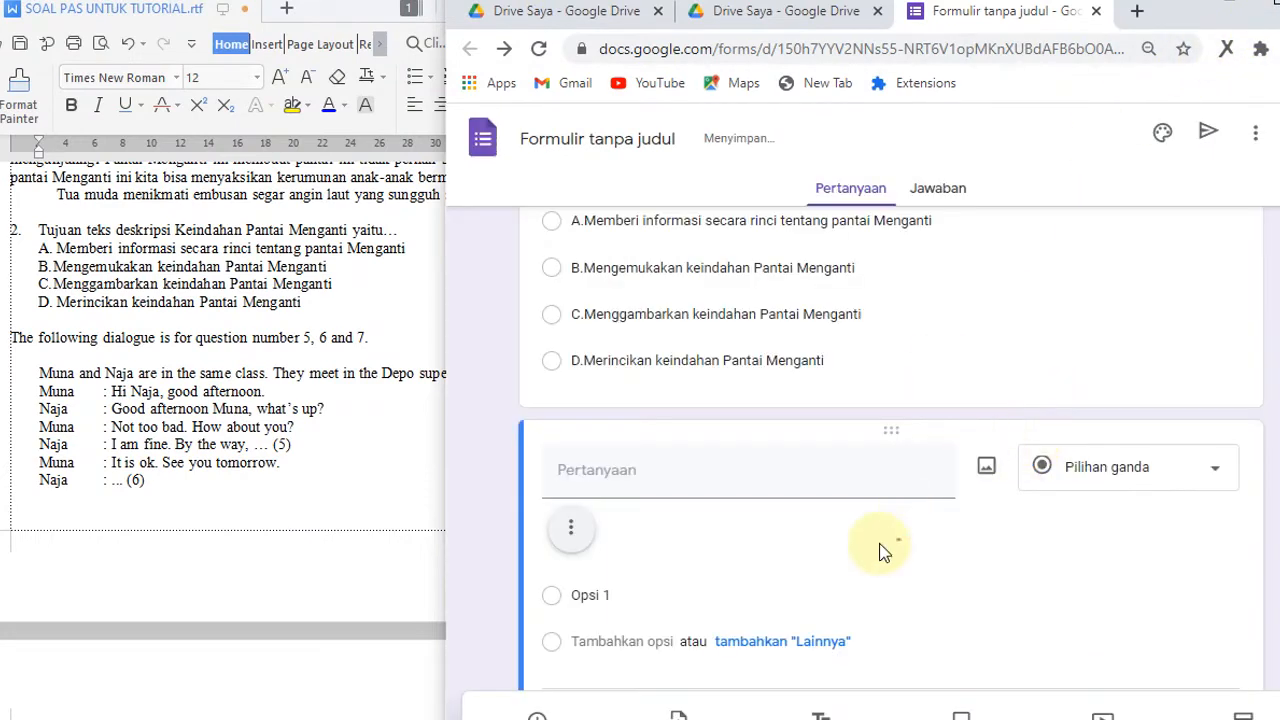
scroll(881, 551, "down", 1)
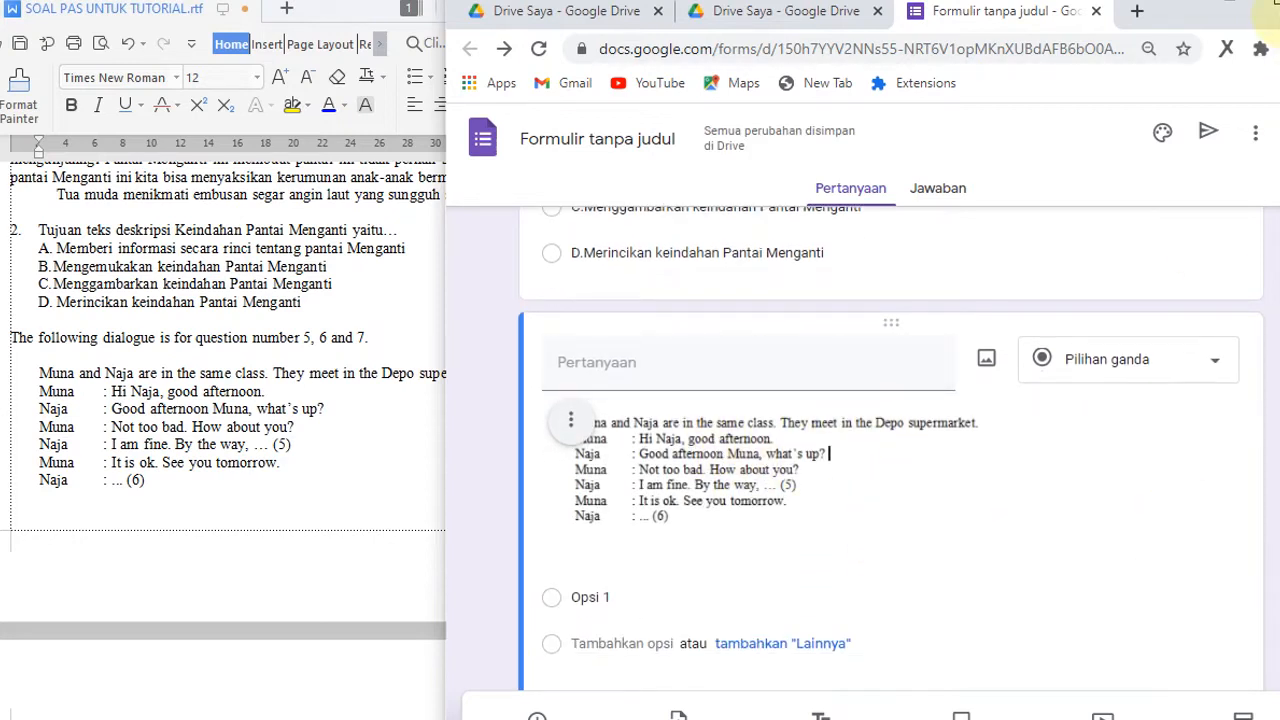
left_click(1277, 8)
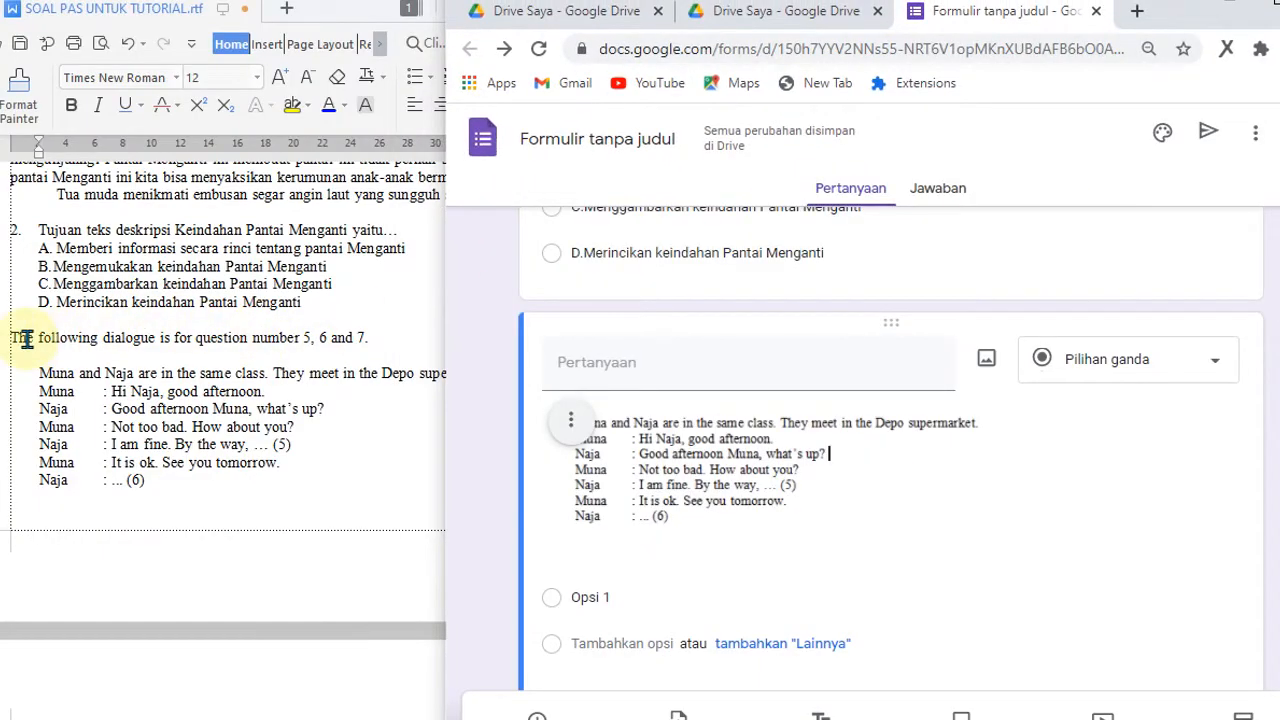
- Copy the line "The following dialogue is for question number 5, 6 and 7." from the document into the dialogue question's title
mouse_move(10, 338)
left_mouse_down()
mouse_move(371, 340)
mouse_move(24, 330)
left_mouse_up()
left_click(369, 340)
right_click(16, 337)
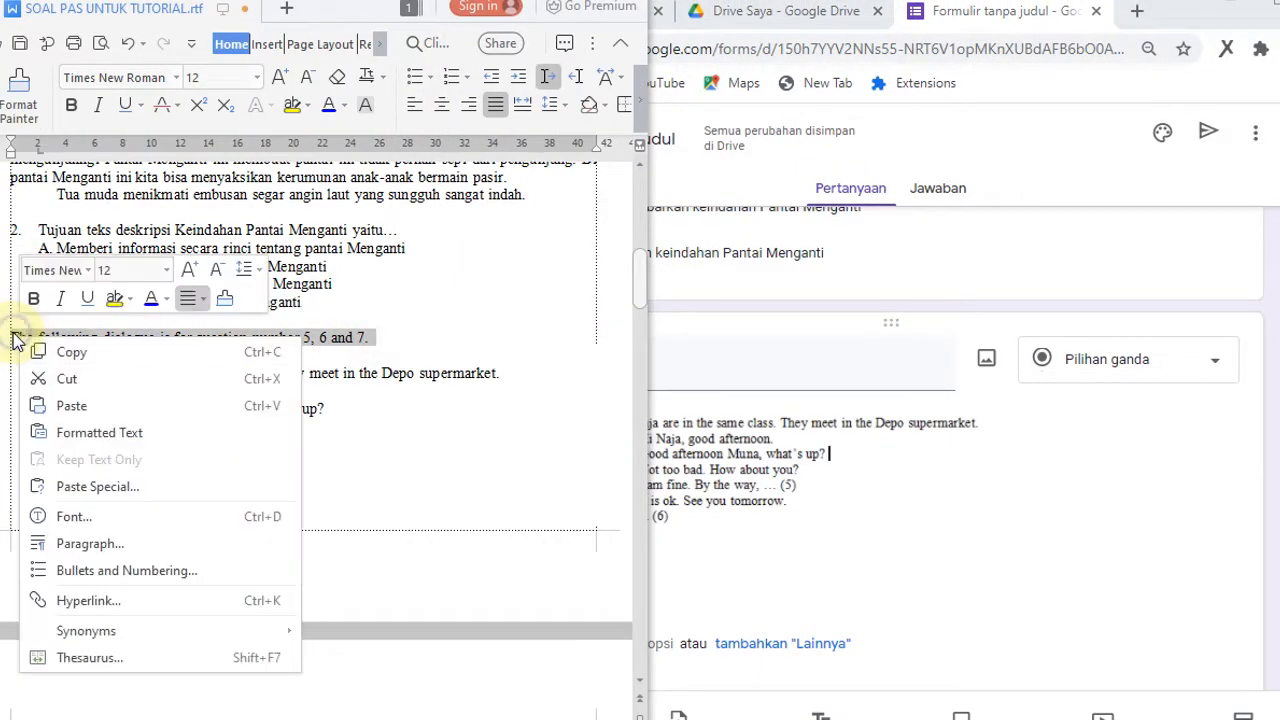
left_click(71, 430)
left_click(704, 387)
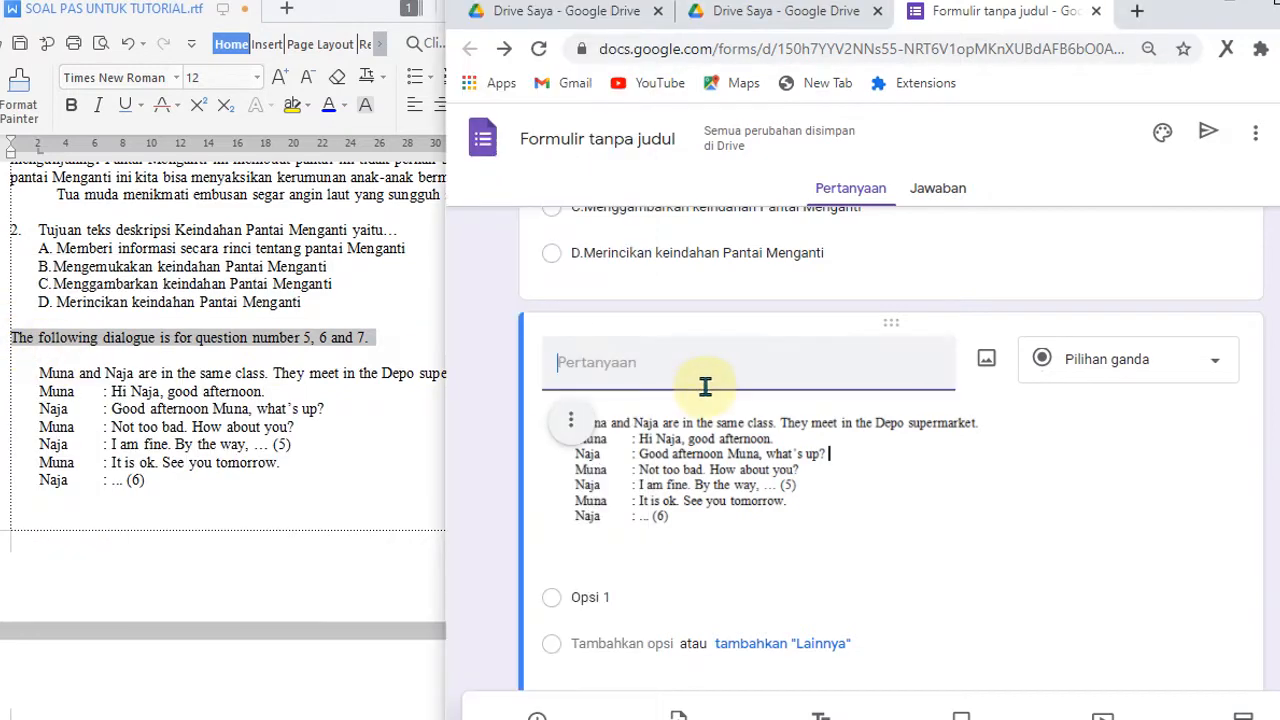
key("ctrl+v")
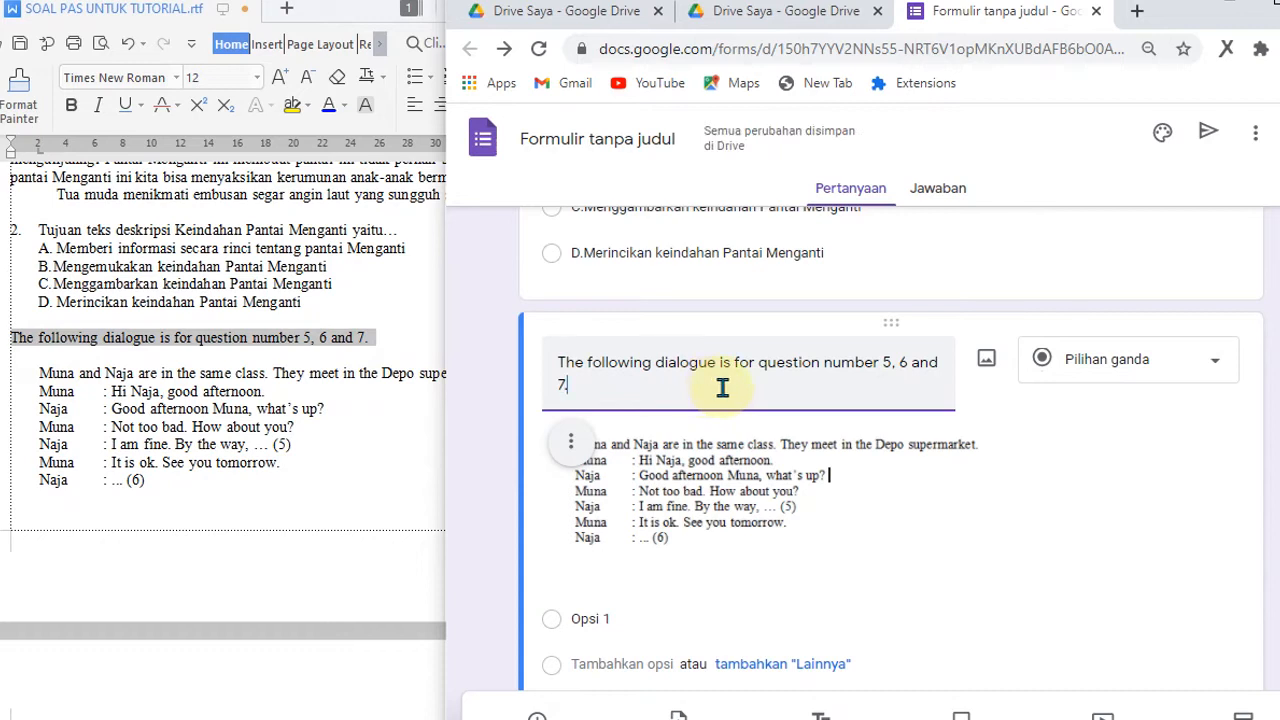
scroll(719, 386, "down", 1)
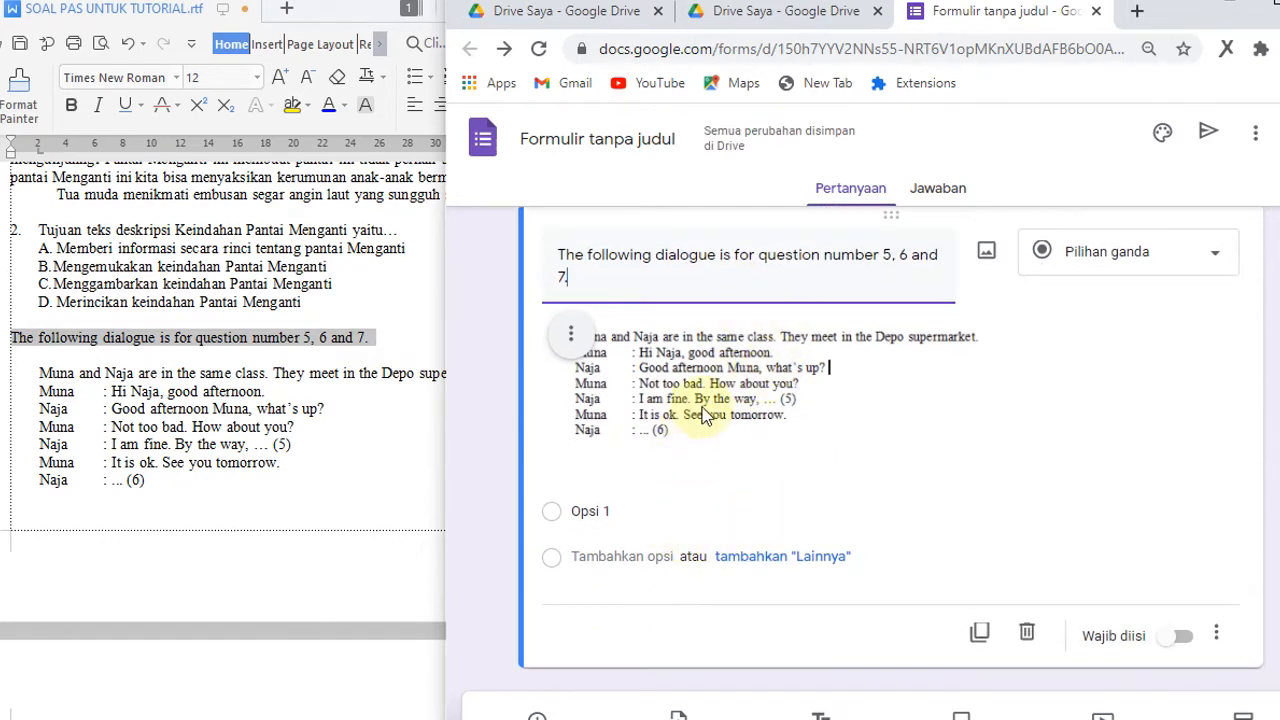
- Examine the exam document from the dialogue through questions 3, 4 and 5, including the long passage of question 4
left_click(127, 447)
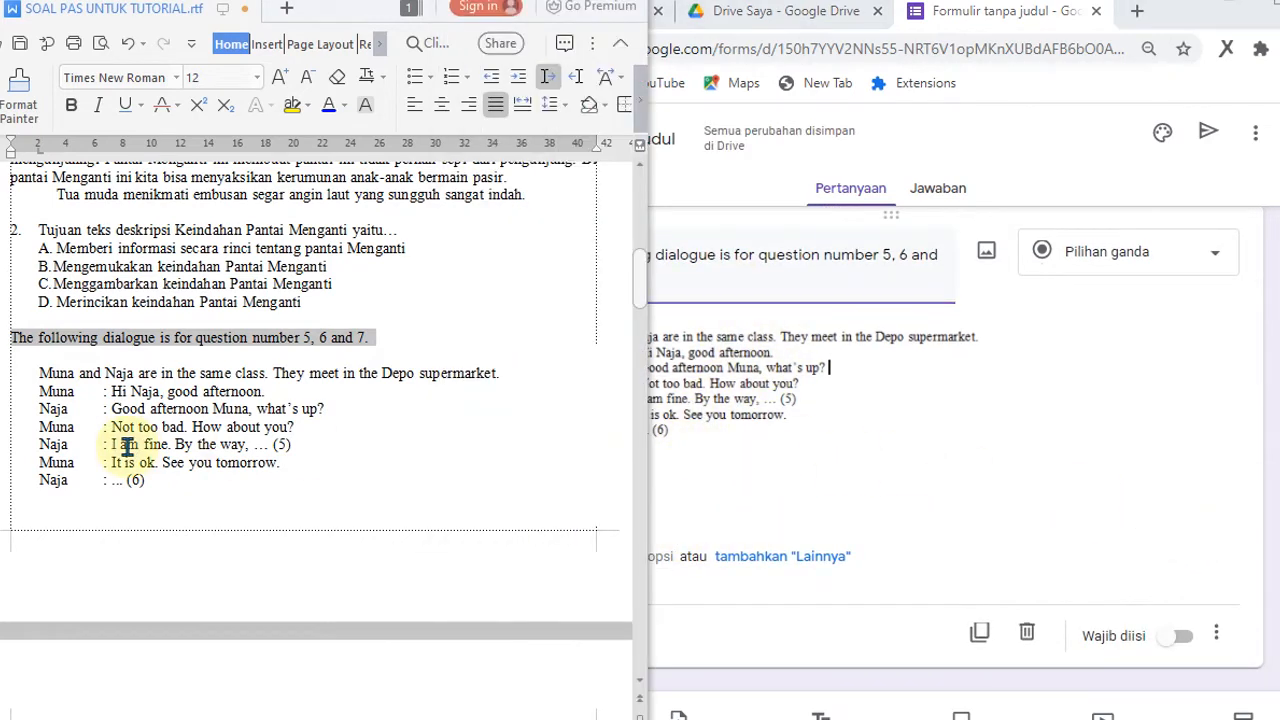
scroll(318, 434, "down", 1)
left_click(986, 488)
left_click(1004, 522)
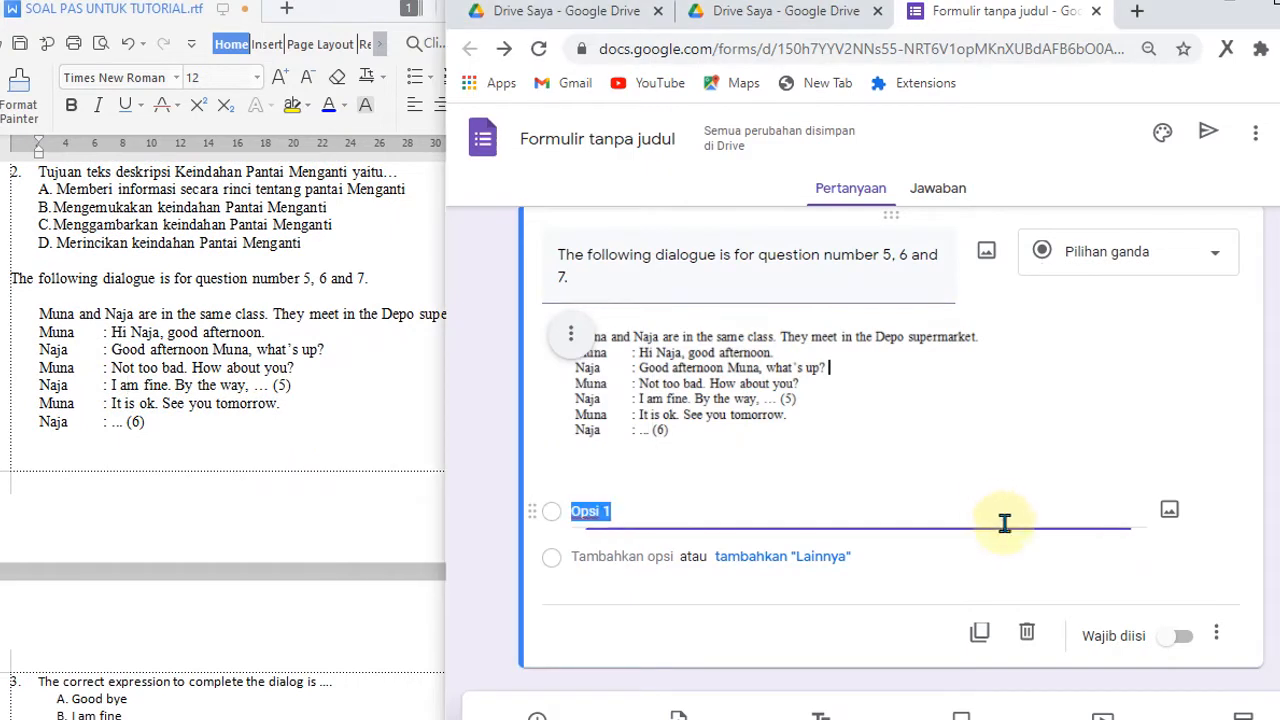
scroll(1086, 520, "down", 1)
scroll(1034, 517, "up", 5)
left_click(202, 418)
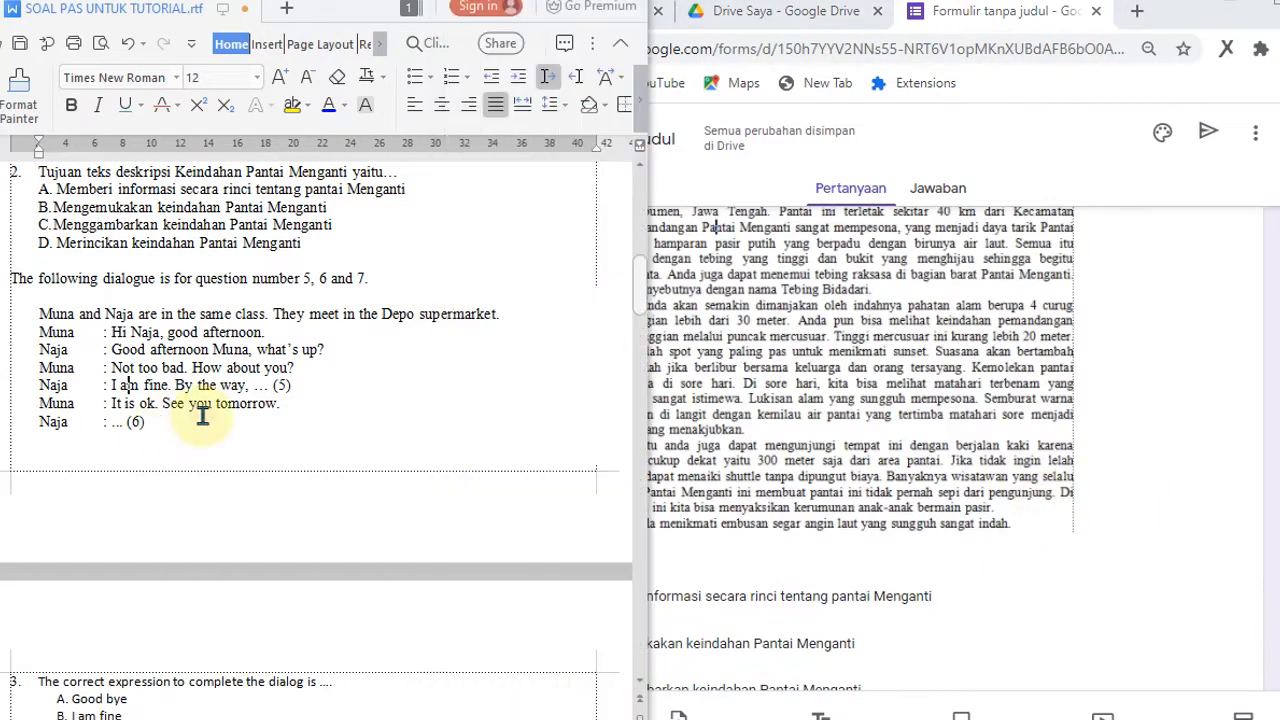
left_click(606, 2)
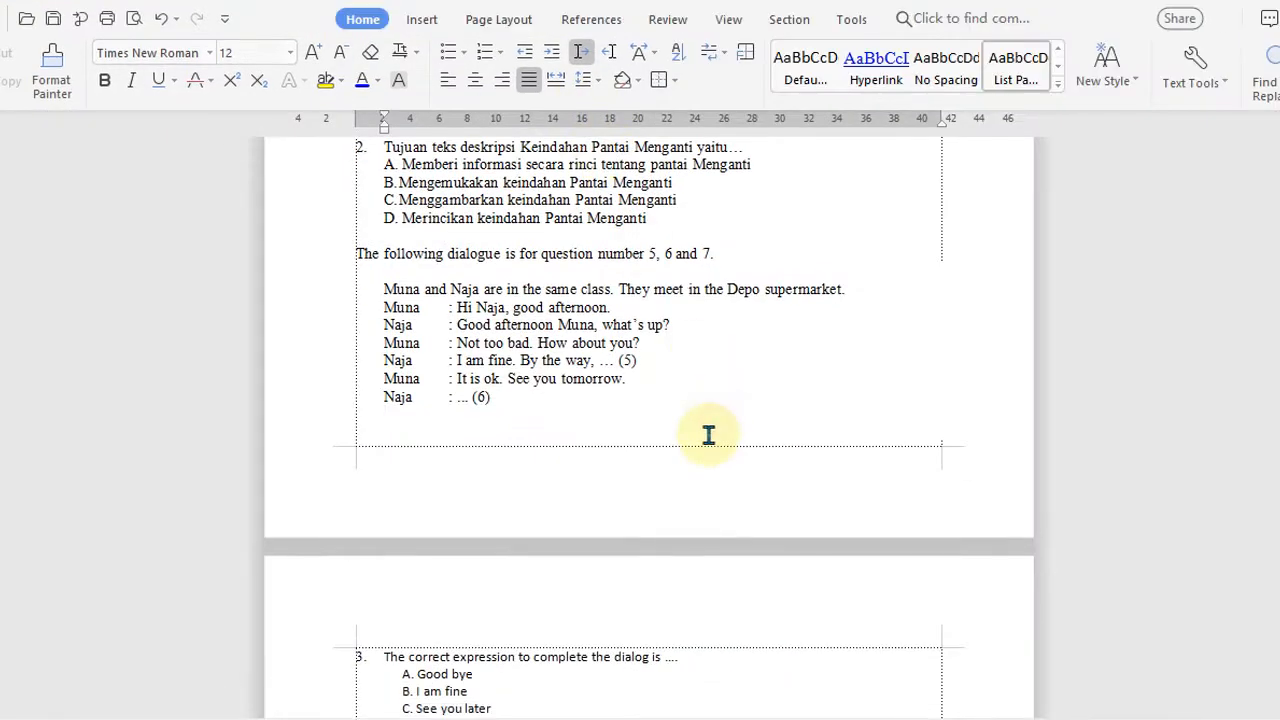
scroll(708, 434, "down", 6)
scroll(705, 435, "down", 1)
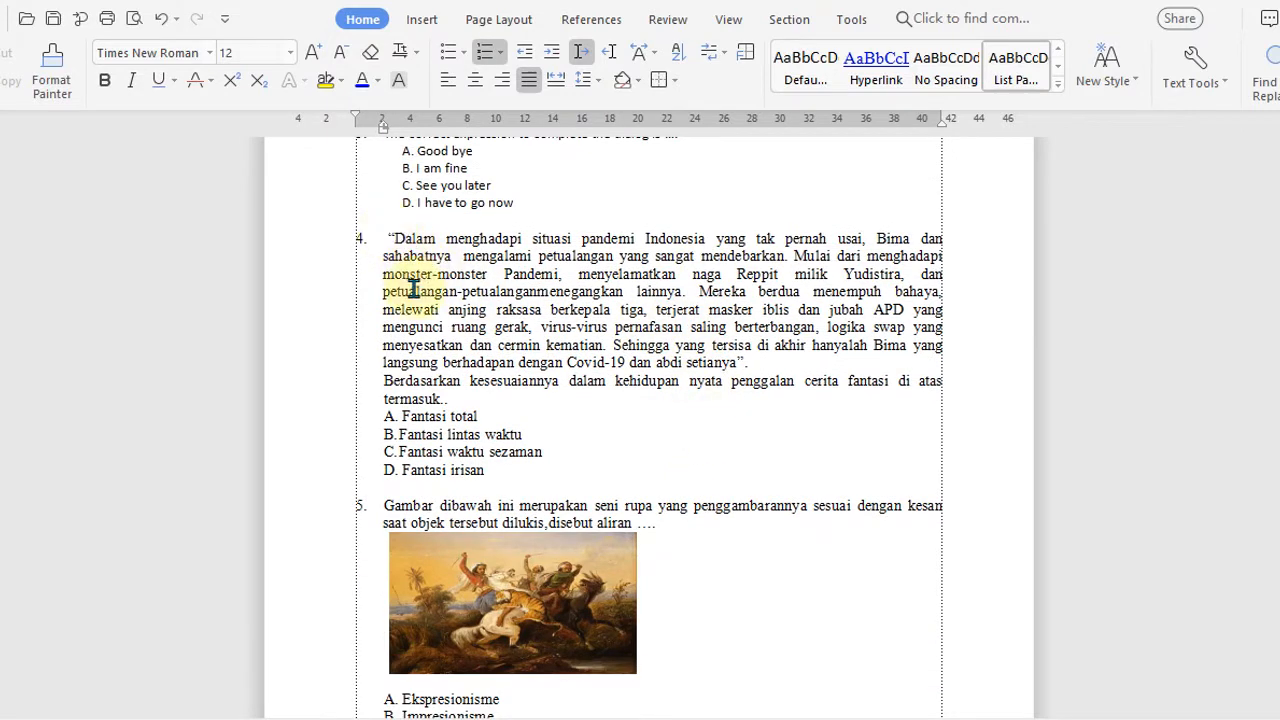
left_click_drag(386, 241, 442, 410)
left_click(430, 410)
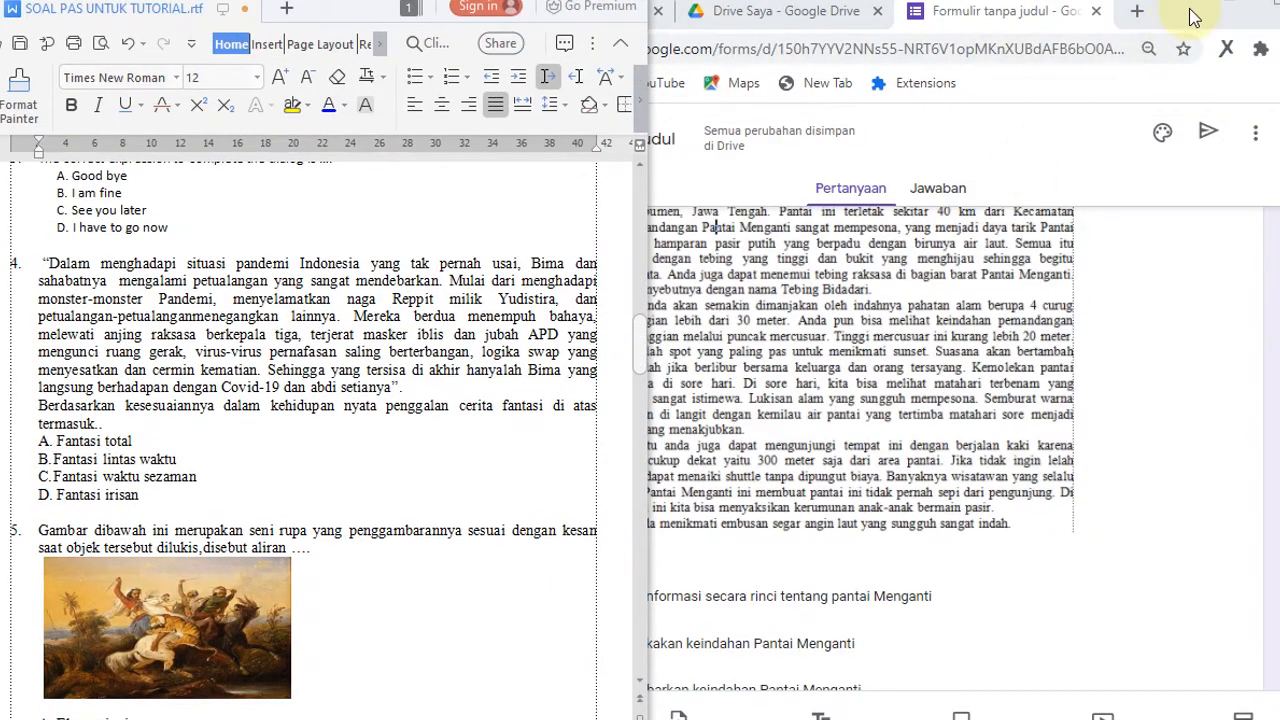
- Add a new question below the dialogue question in the form and place the form beside the document again
left_click(1190, 15)
scroll(1140, 467, "up", 5)
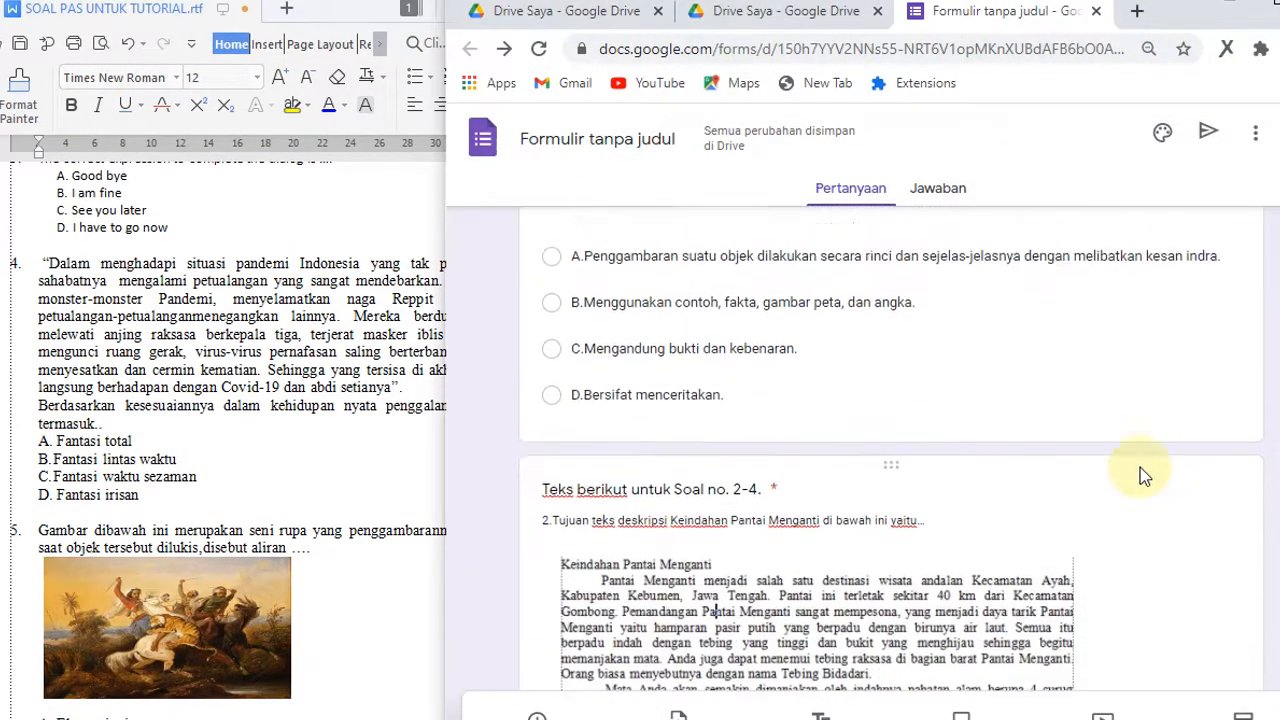
scroll(1142, 468, "up", 3)
scroll(1230, 471, "down", 10)
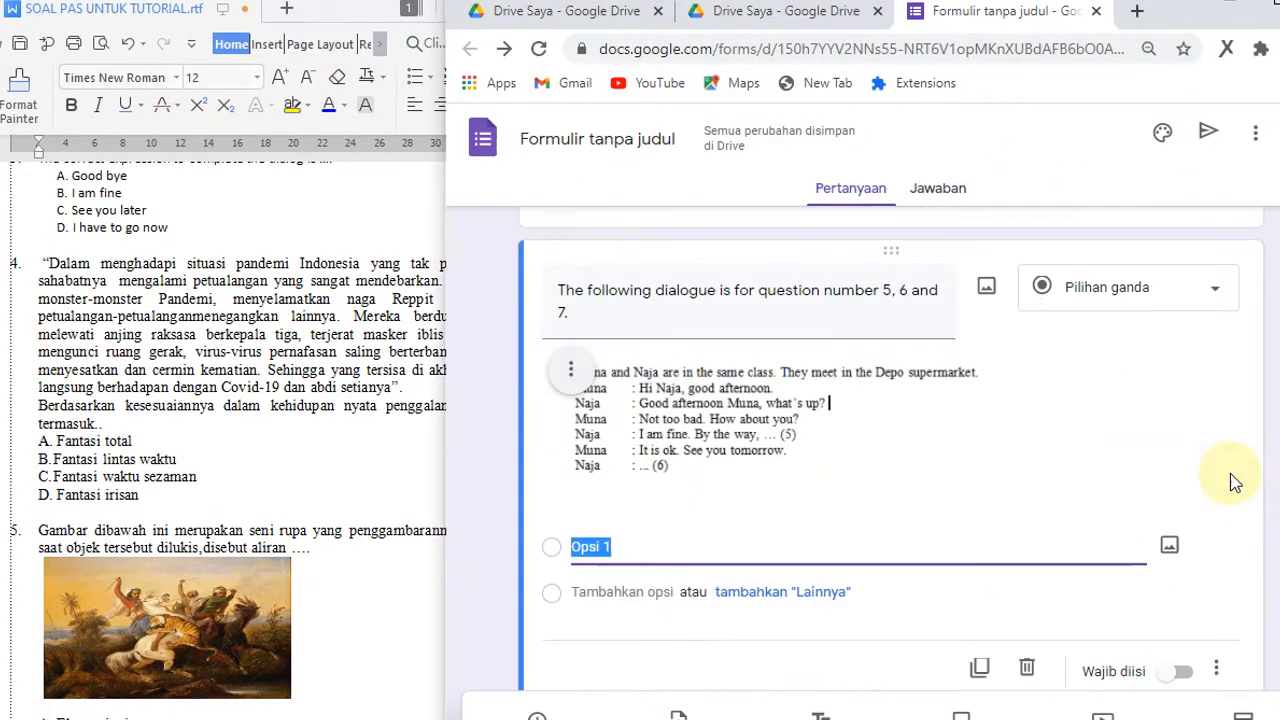
scroll(1230, 473, "down", 1)
left_click(1273, 4)
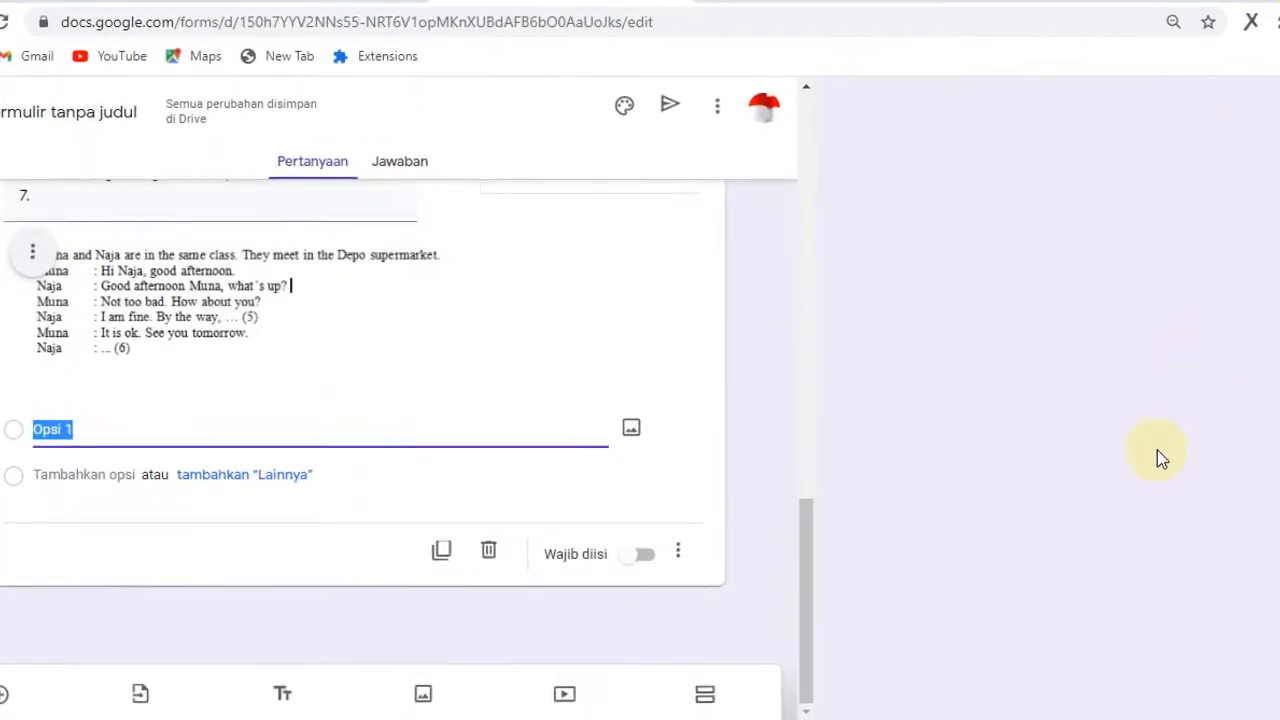
left_click(1041, 252)
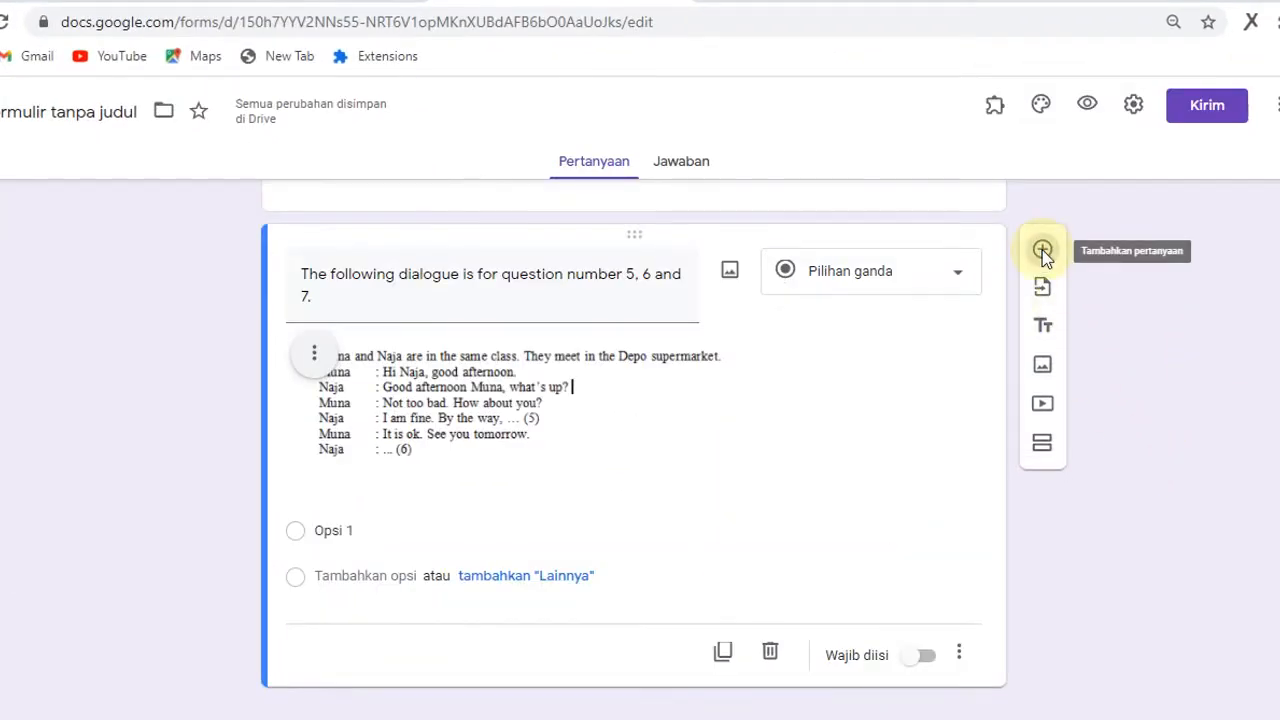
left_click(1279, 1)
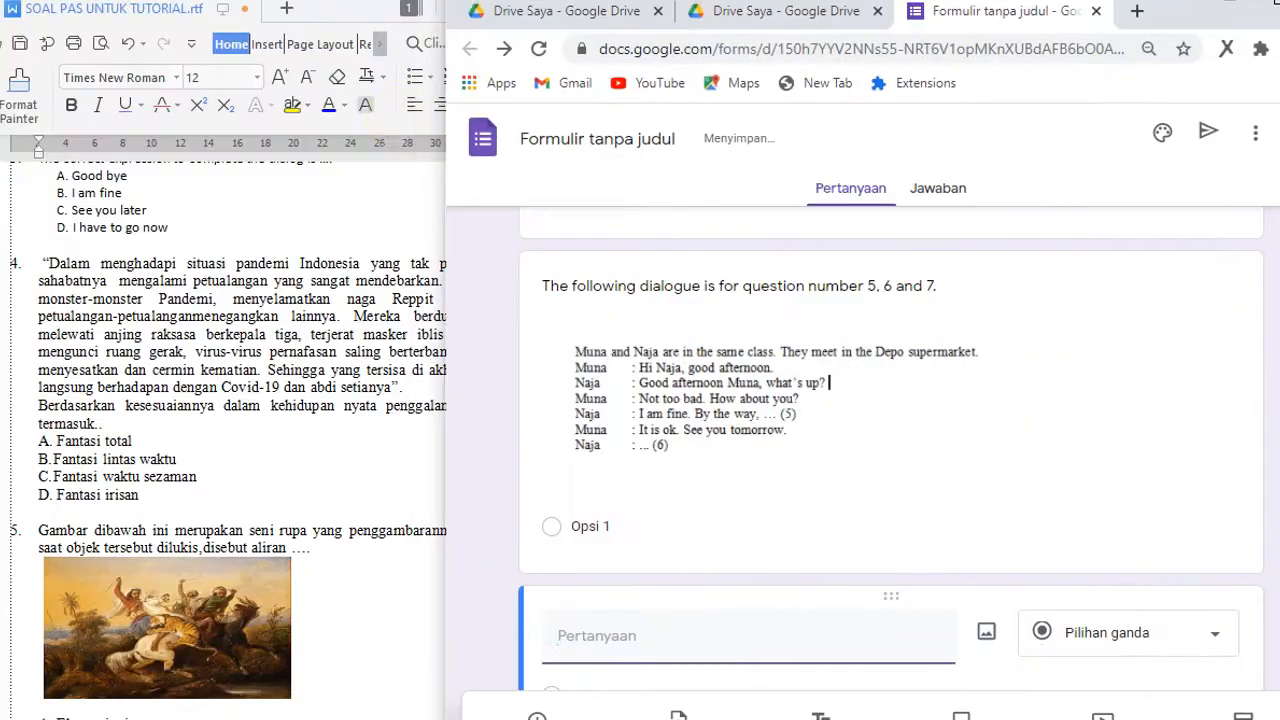
- Copy question 4's quoted passage, starting "Dalam menghadapi situasi pandemi Indonesia", from the document into the new question's title
left_click(164, 295)
left_click_drag(23, 262, 400, 390)
right_click(192, 322)
left_click(210, 336)
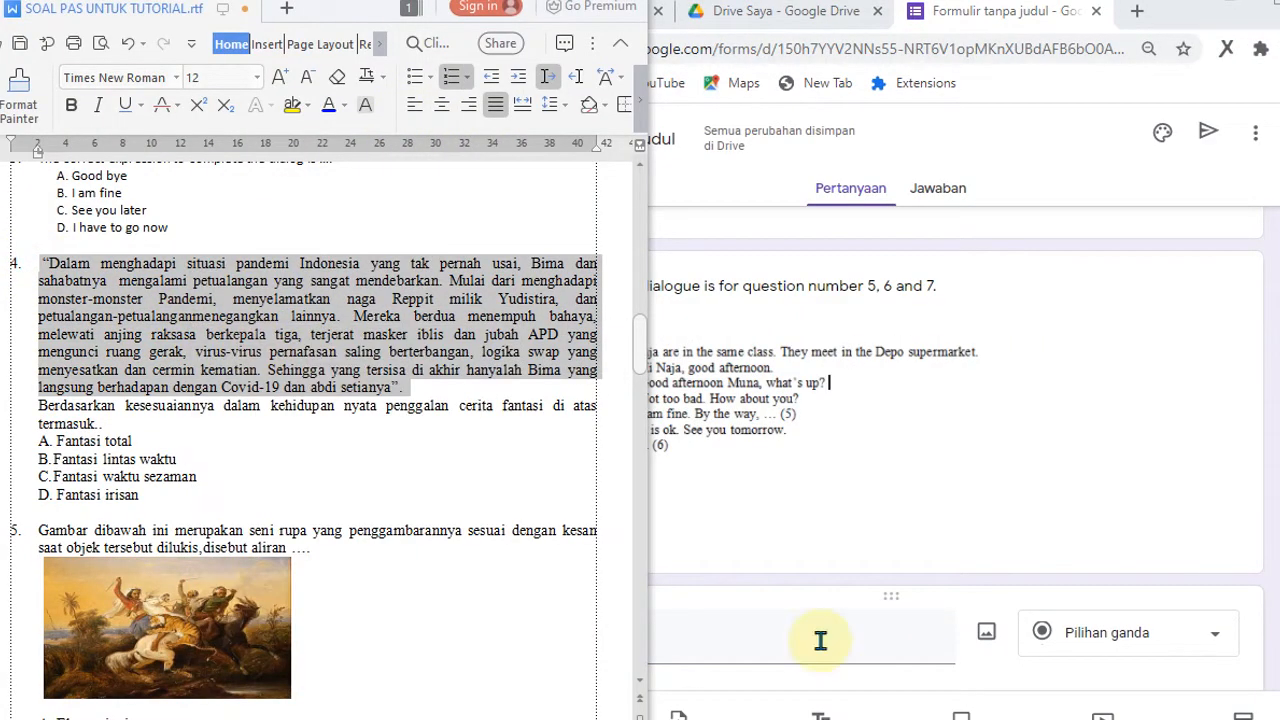
left_click(775, 655)
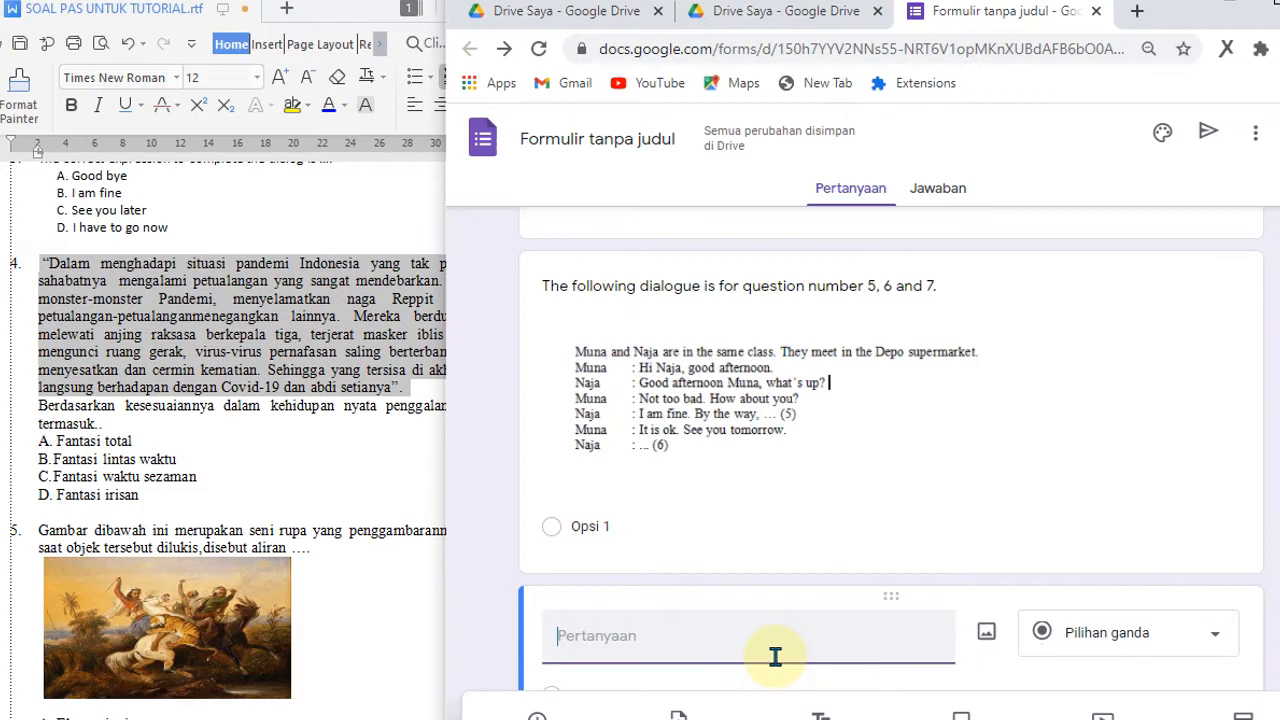
key("ctrl+v")
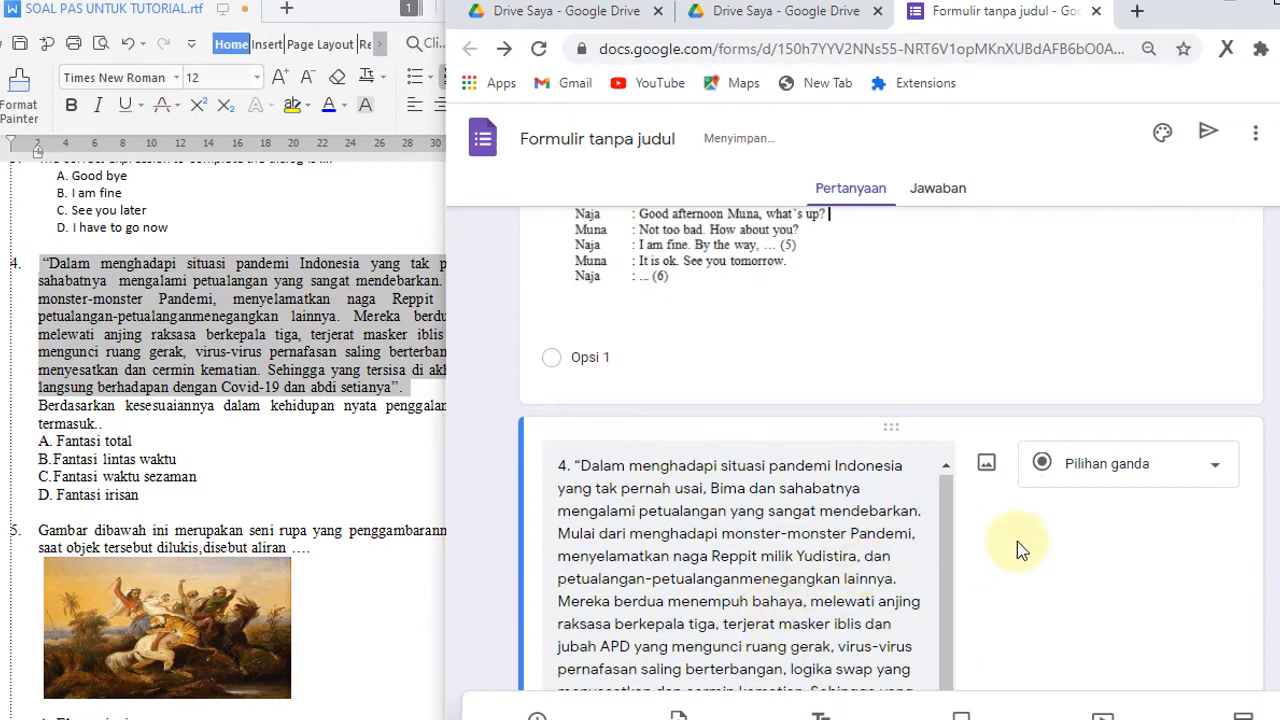
- Remove the number "4." from the start of the pasted passage
scroll(1270, 498, "down", 2)
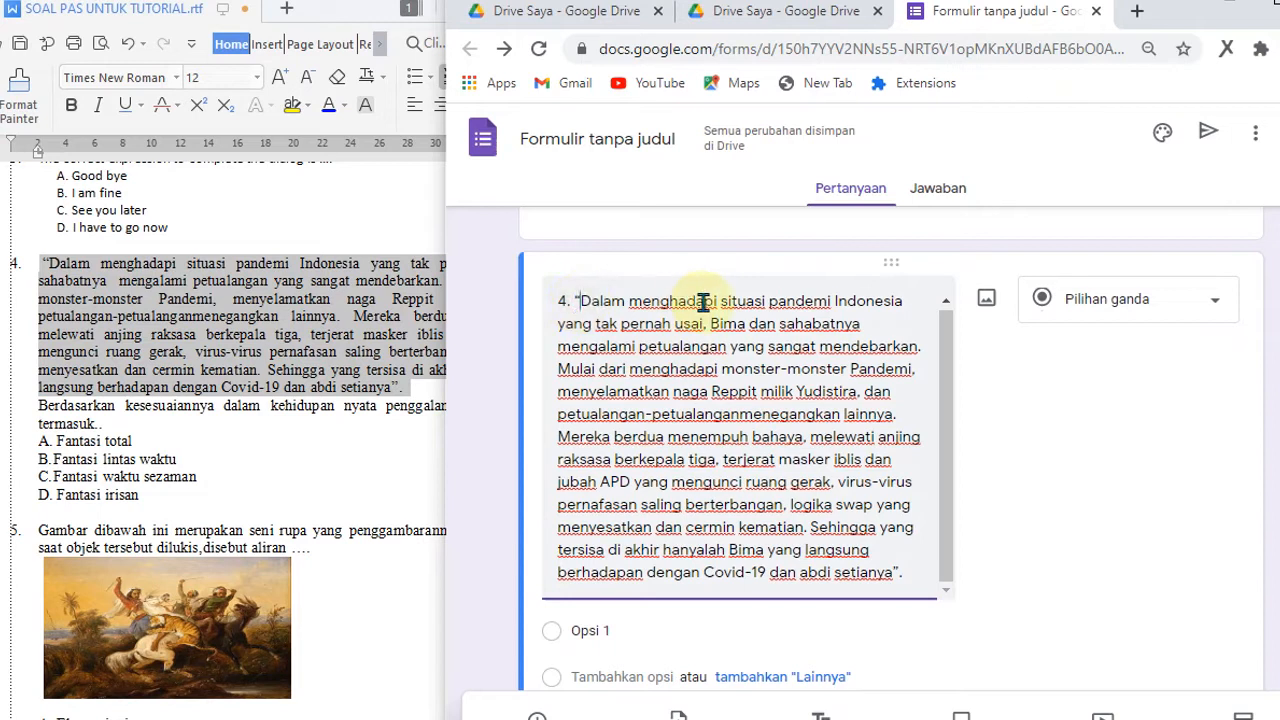
key("BackSpace")
key("BackSpace")
key("BackSpace")
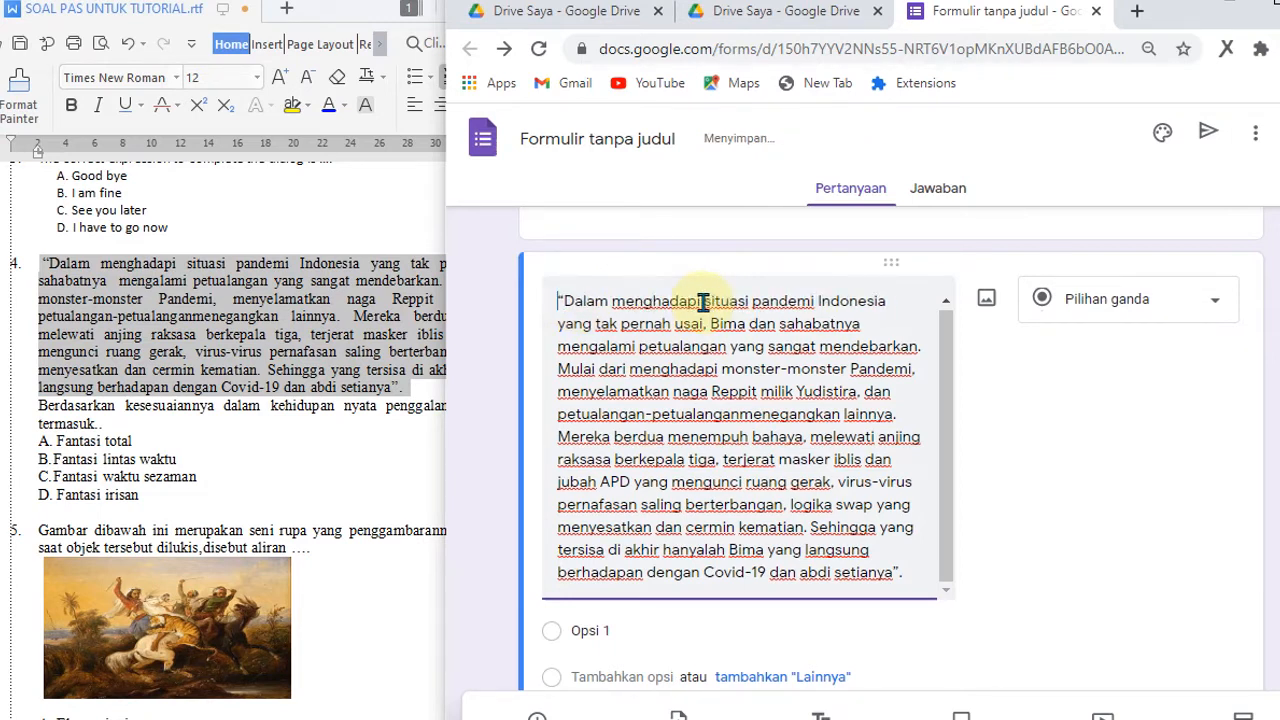
scroll(728, 362, "down", 2)
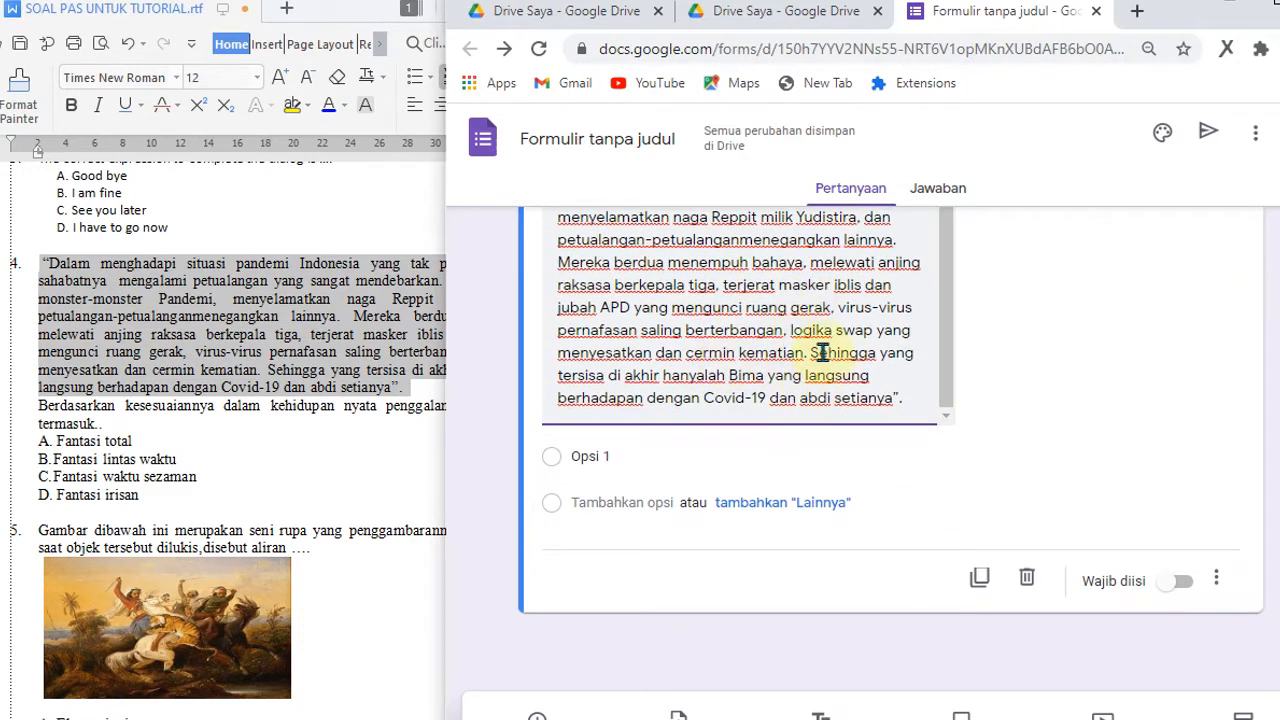
scroll(728, 396, "up", 2)
- Enable the description (Deskripsi) field for the passage question and put the form back beside the document
left_click(190, 370)
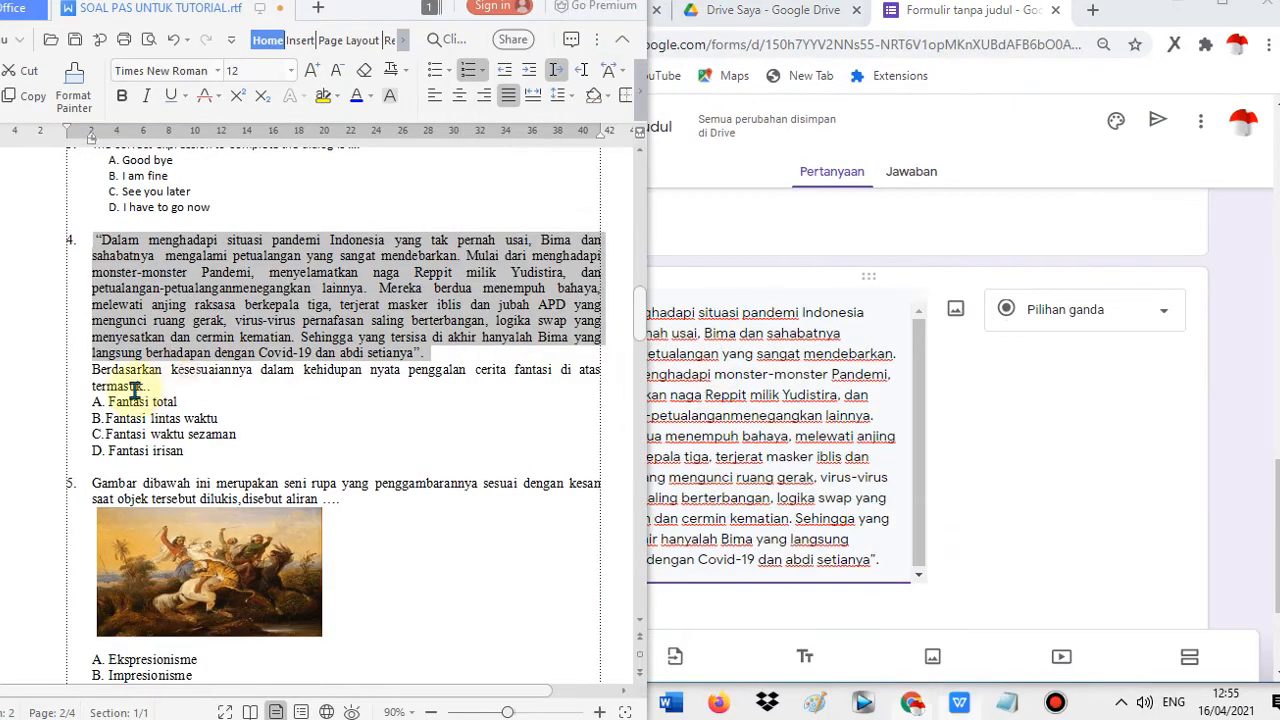
left_click(810, 386)
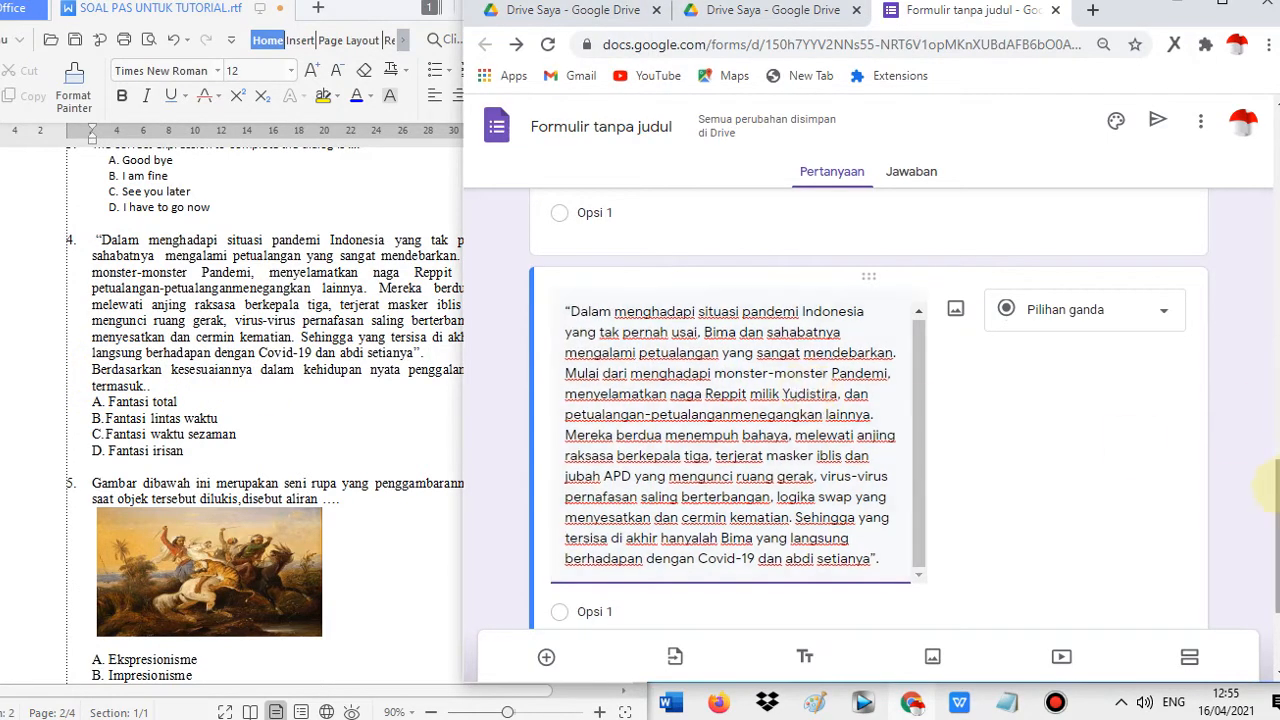
left_click(1230, 12)
scroll(1051, 560, "down", 1)
left_click(934, 602)
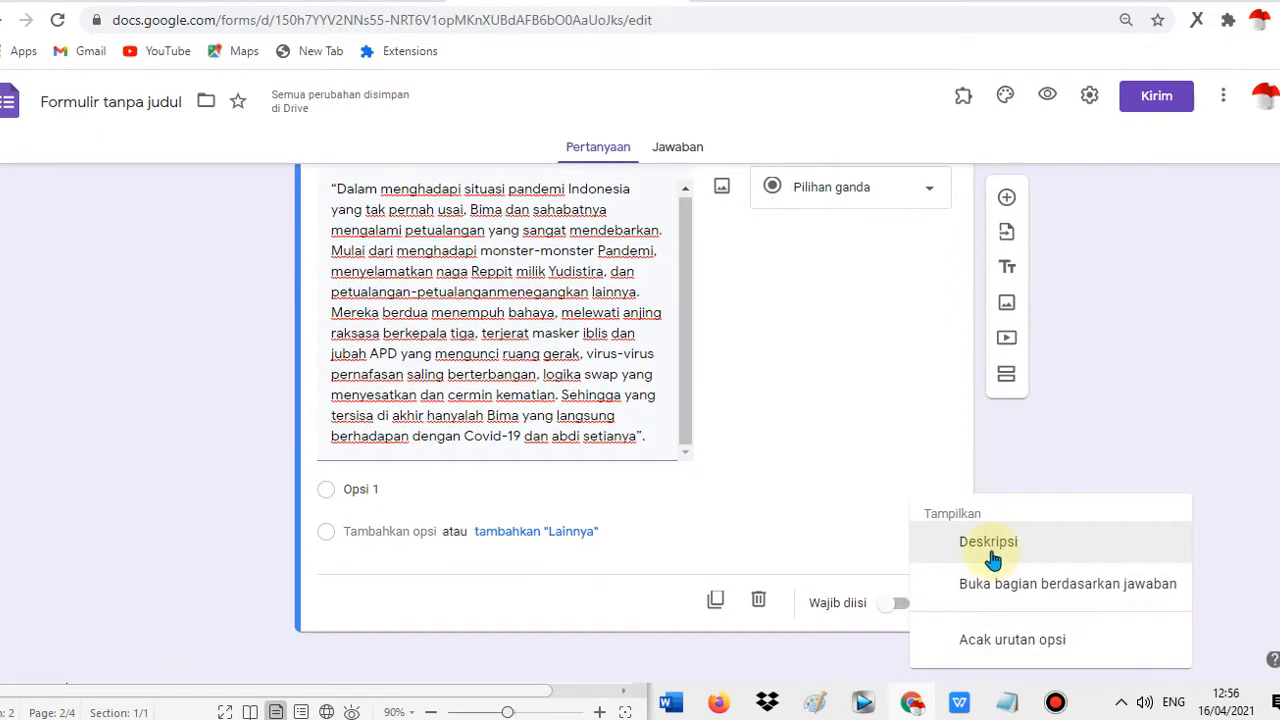
left_click(990, 545)
left_click(1228, 4)
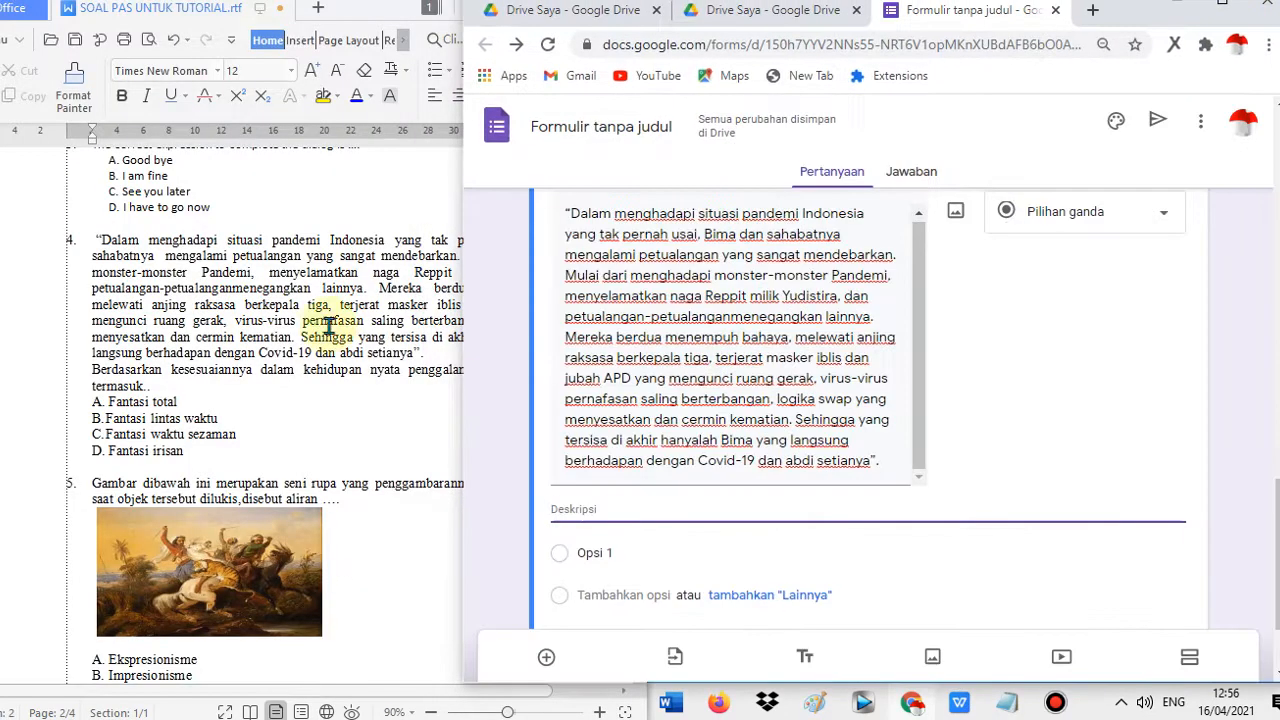
- Copy the sentence "Berdasarkan kesesuaiannya dalam kehidupan nyata penggalan cerita fantasi di atas termasuk.." from the document into the question's description
left_click_drag(225, 337, 214, 337)
left_click_drag(92, 369, 150, 386)
right_click(150, 386)
left_click(160, 92)
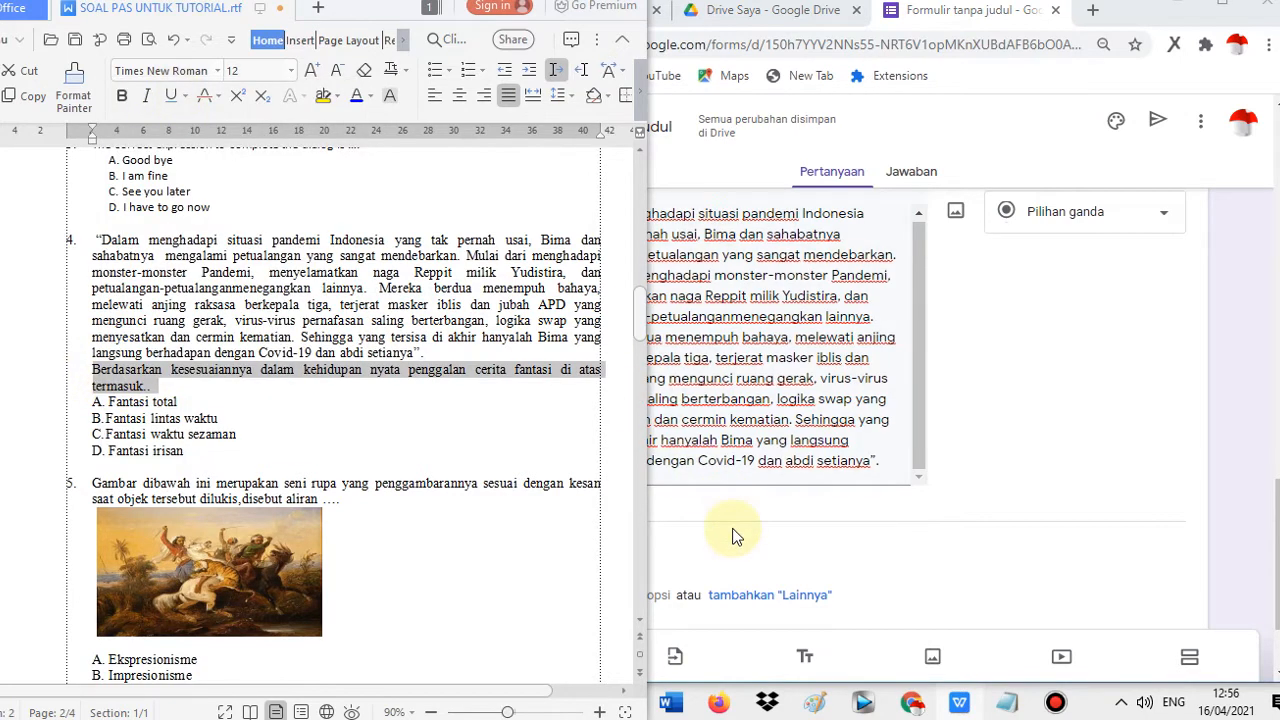
left_click(1229, 8)
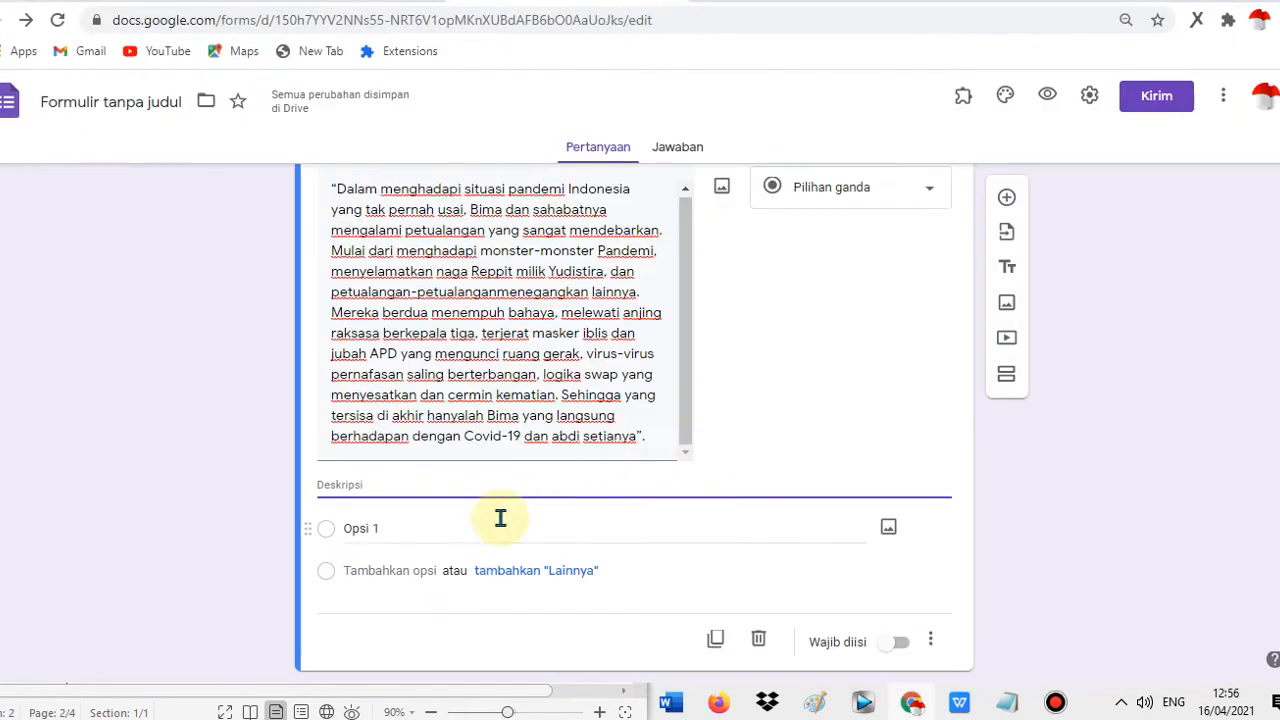
key("ctrl+v")
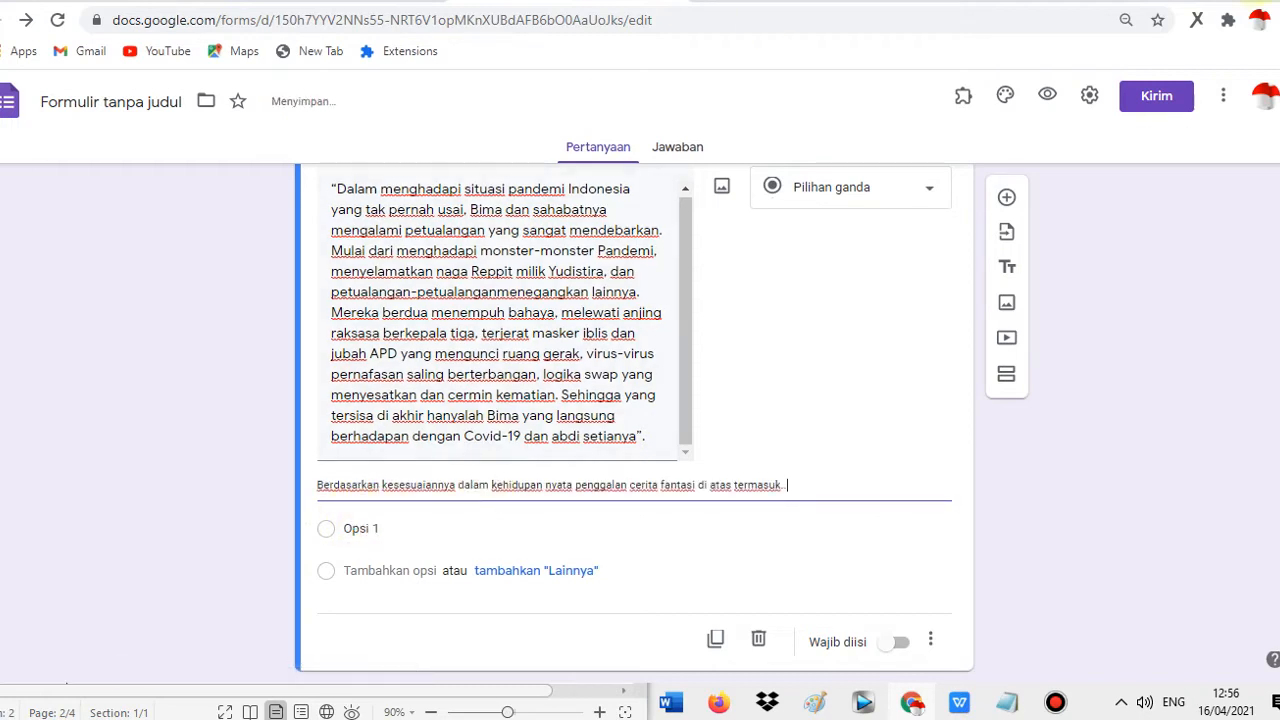
- Copy question 4's four answers, from "Fantasi total" to "Fantasi irisan", from the document into the form question's options
left_click(1245, 2)
left_click_drag(100, 401, 200, 449)
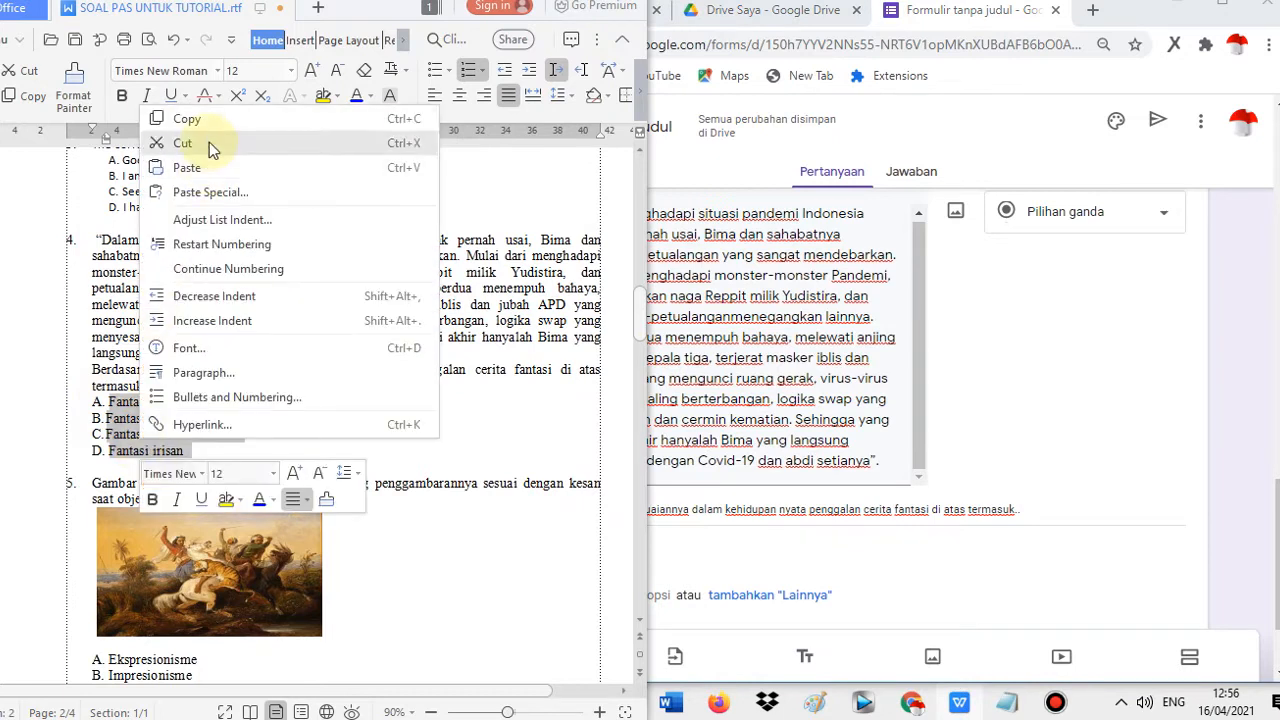
left_click(187, 118)
left_click(695, 565)
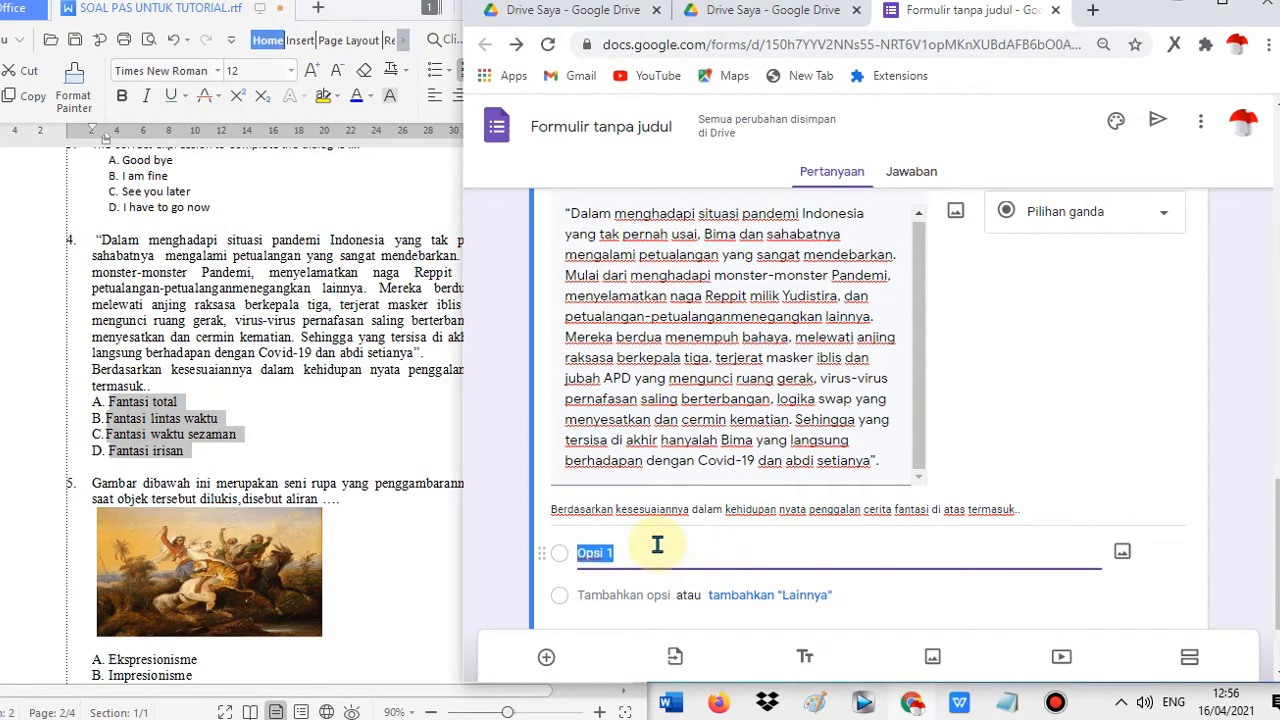
key("ctrl+v")
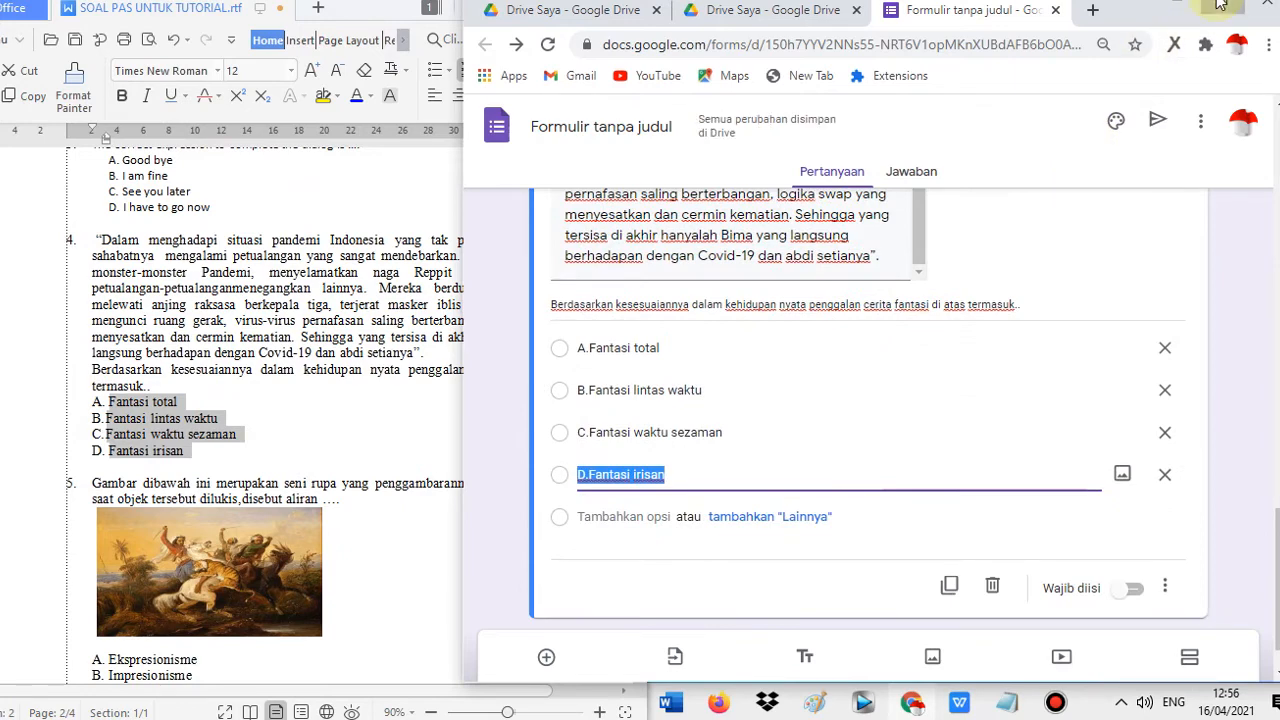
- Review the dialogue image question and the passage question in the enlarged form, and look up question 5 in the document
left_click(1220, 6)
scroll(950, 349, "up", 10)
scroll(950, 360, "down", 3)
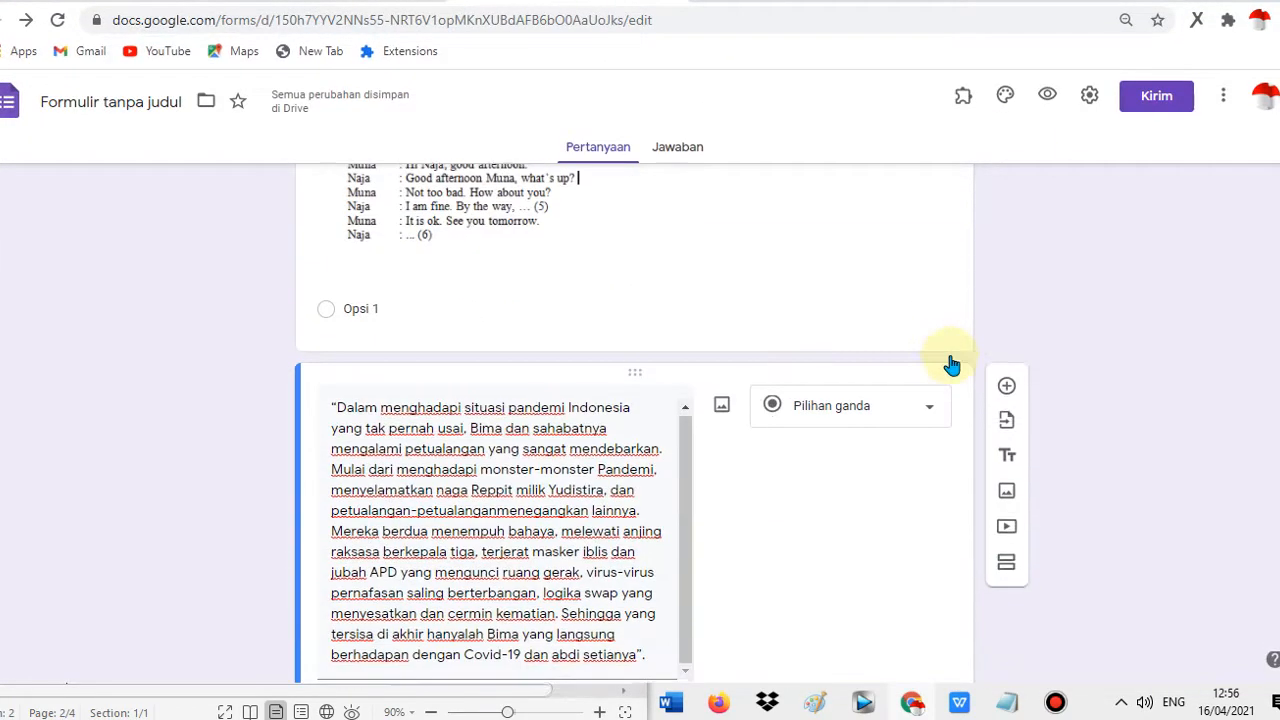
scroll(937, 366, "down", 4)
scroll(903, 277, "up", 4)
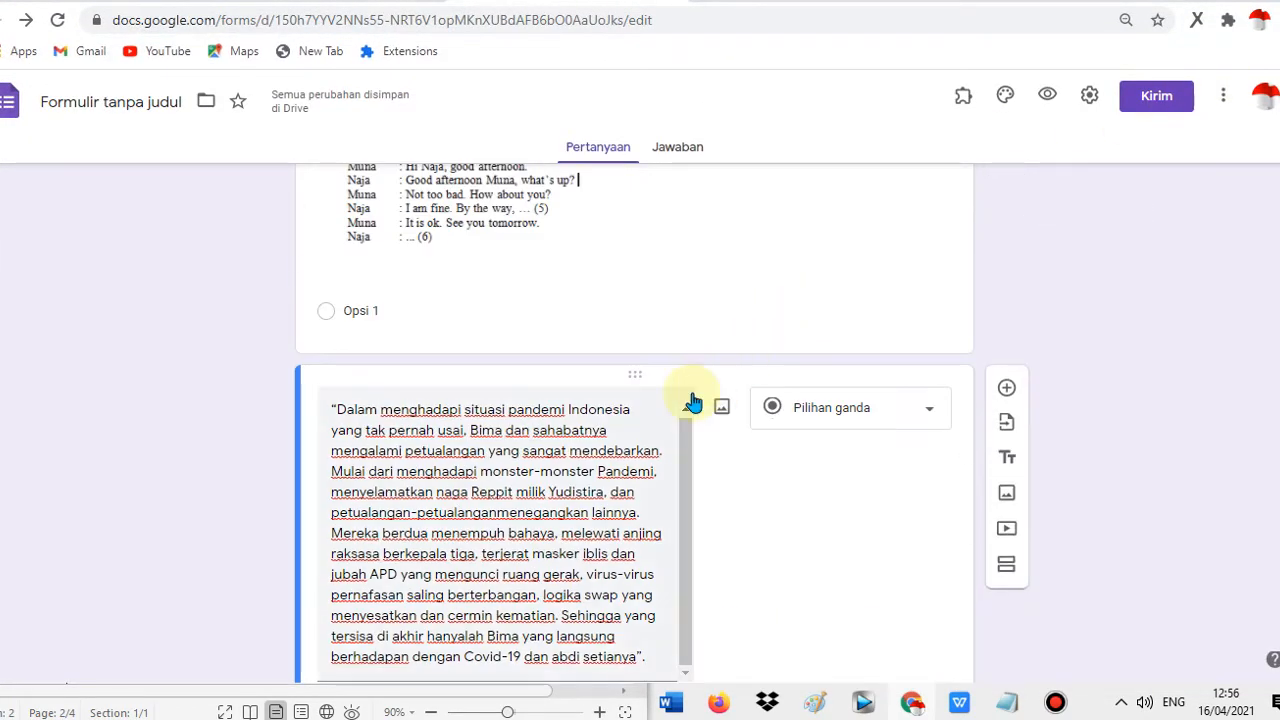
scroll(725, 380, "down", 3)
left_click(1240, 2)
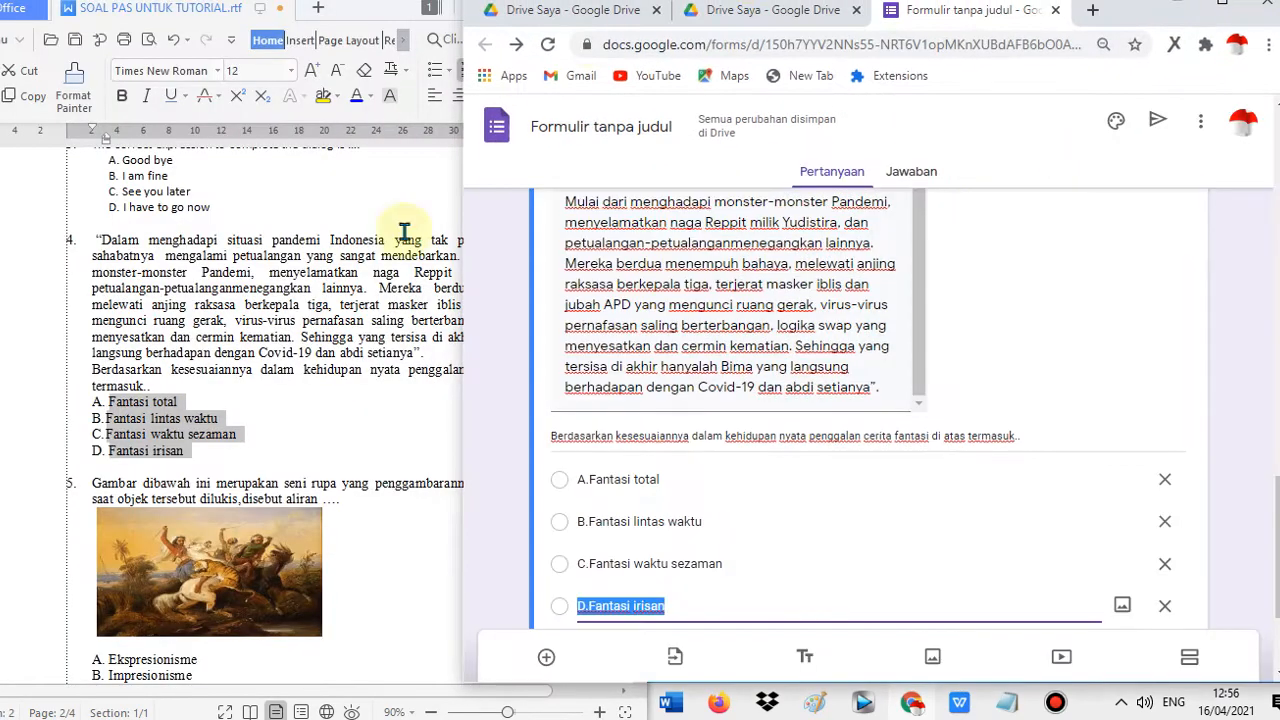
left_click(300, 335)
scroll(320, 330, "down", 3)
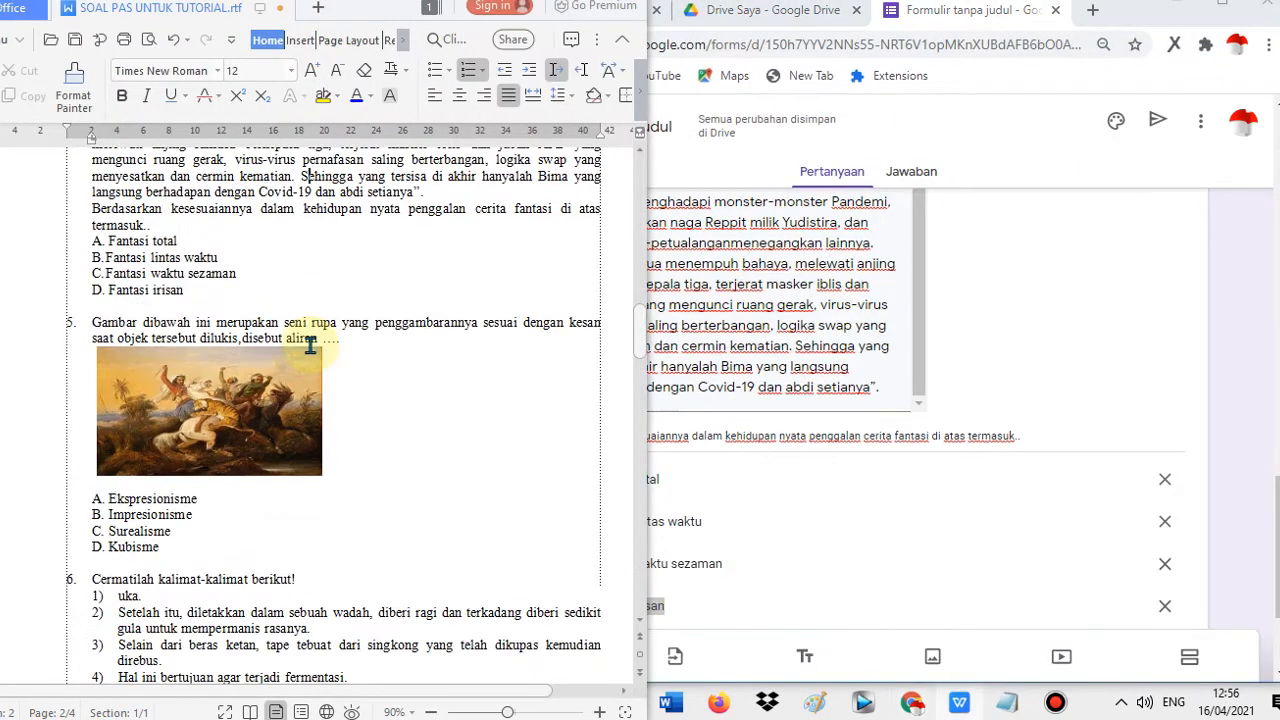
- Mark the "Dalam menghadapi situasi pandemi Indonesia" passage question as required (Wajib diisi)
left_click(1133, 22)
scroll(849, 457, "down", 3)
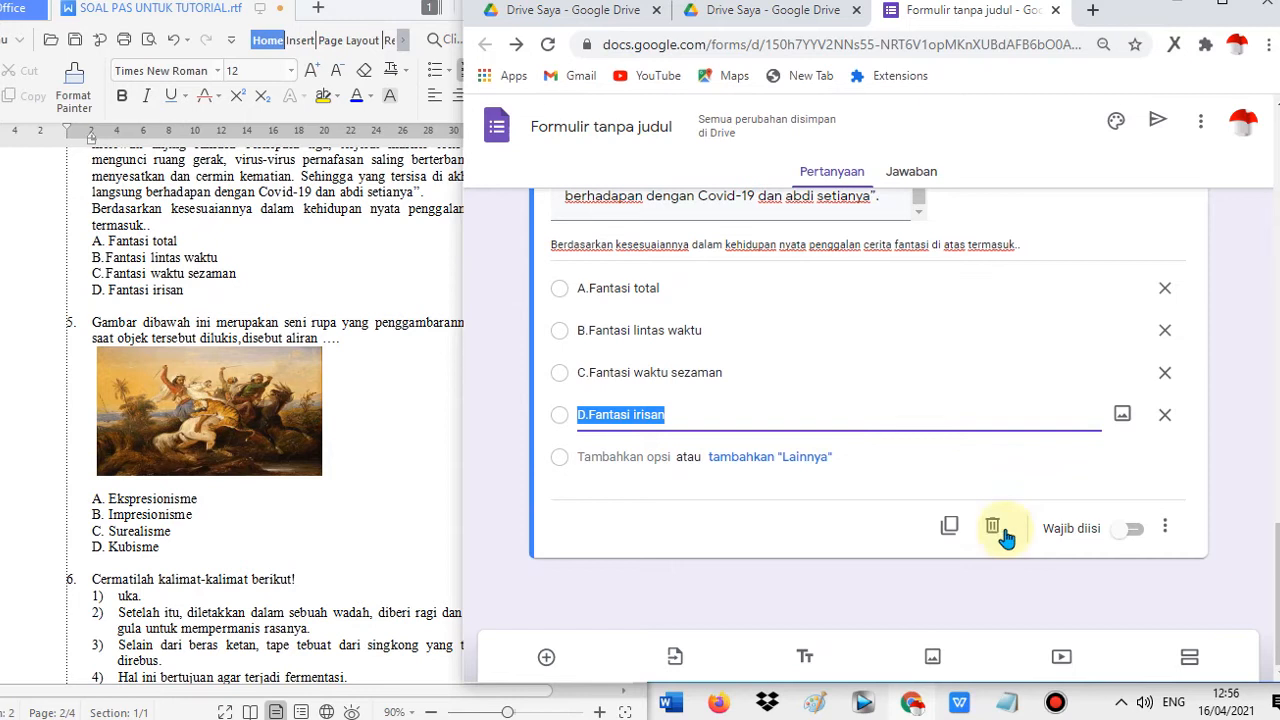
left_click(1130, 530)
scroll(1175, 470, "up", 5)
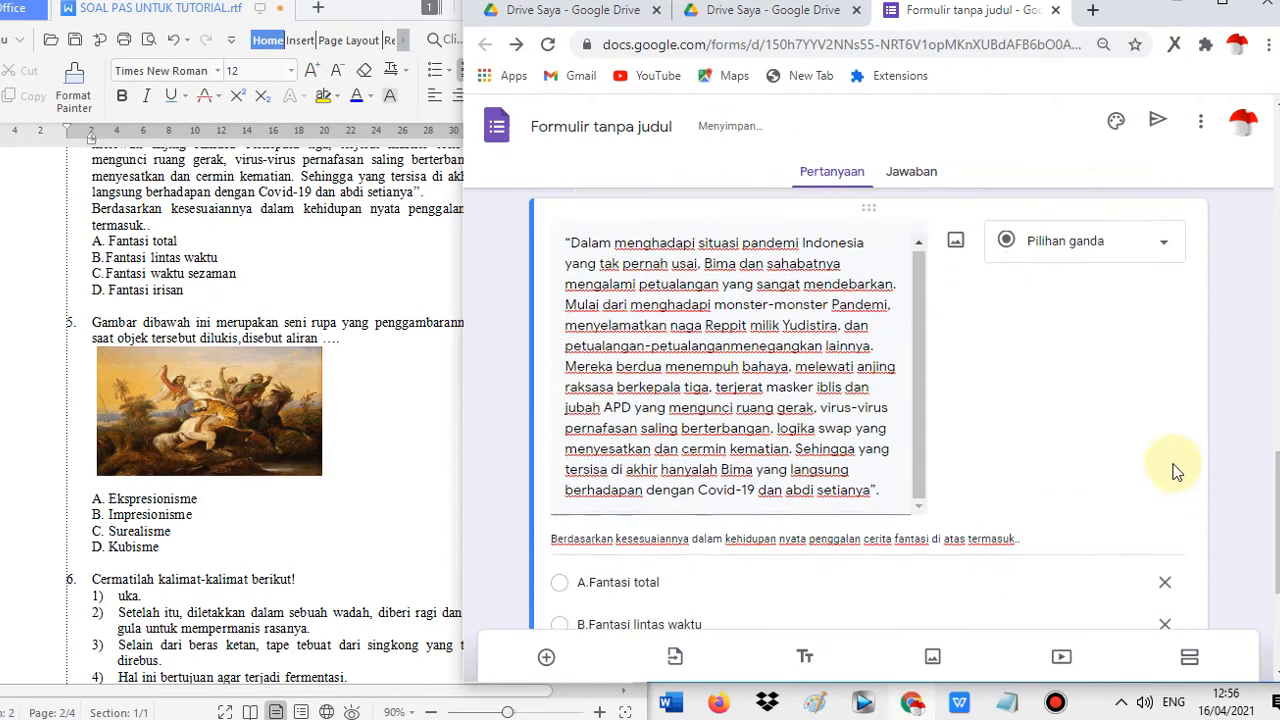
scroll(1206, 432, "down", 2)
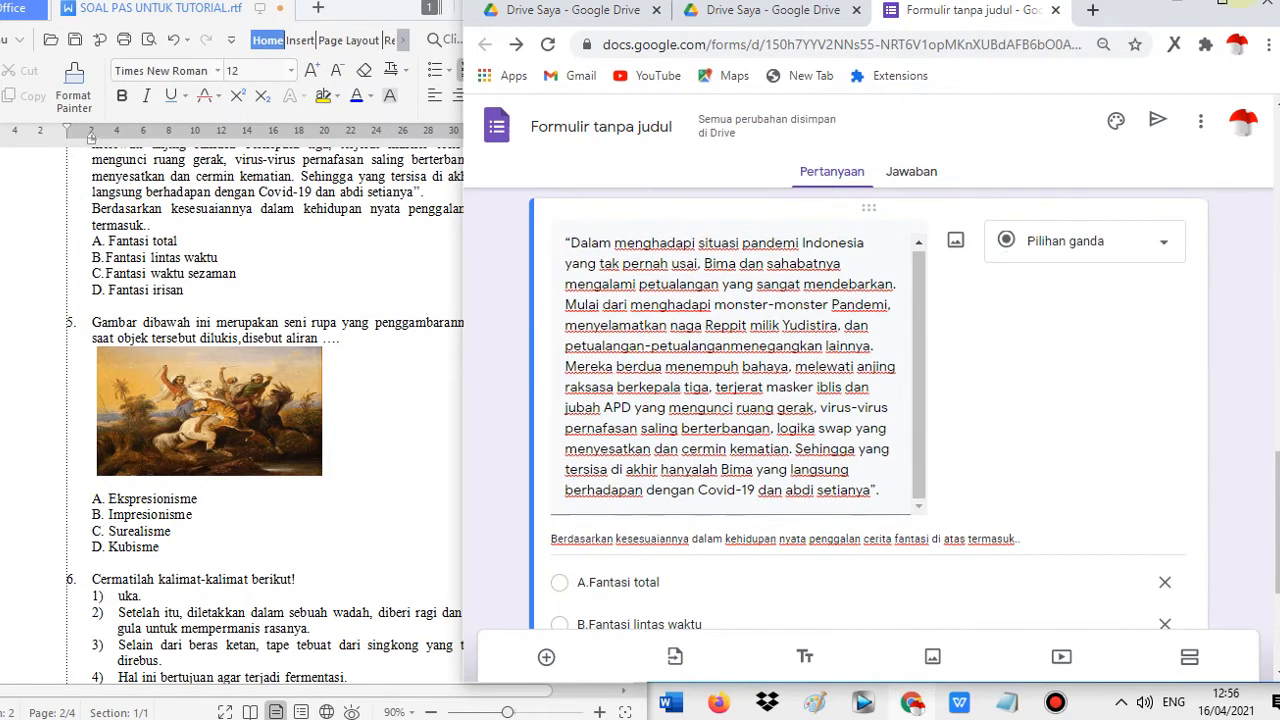
- Add a new blank question below the passage question and put the form back beside the document
left_click(1223, 7)
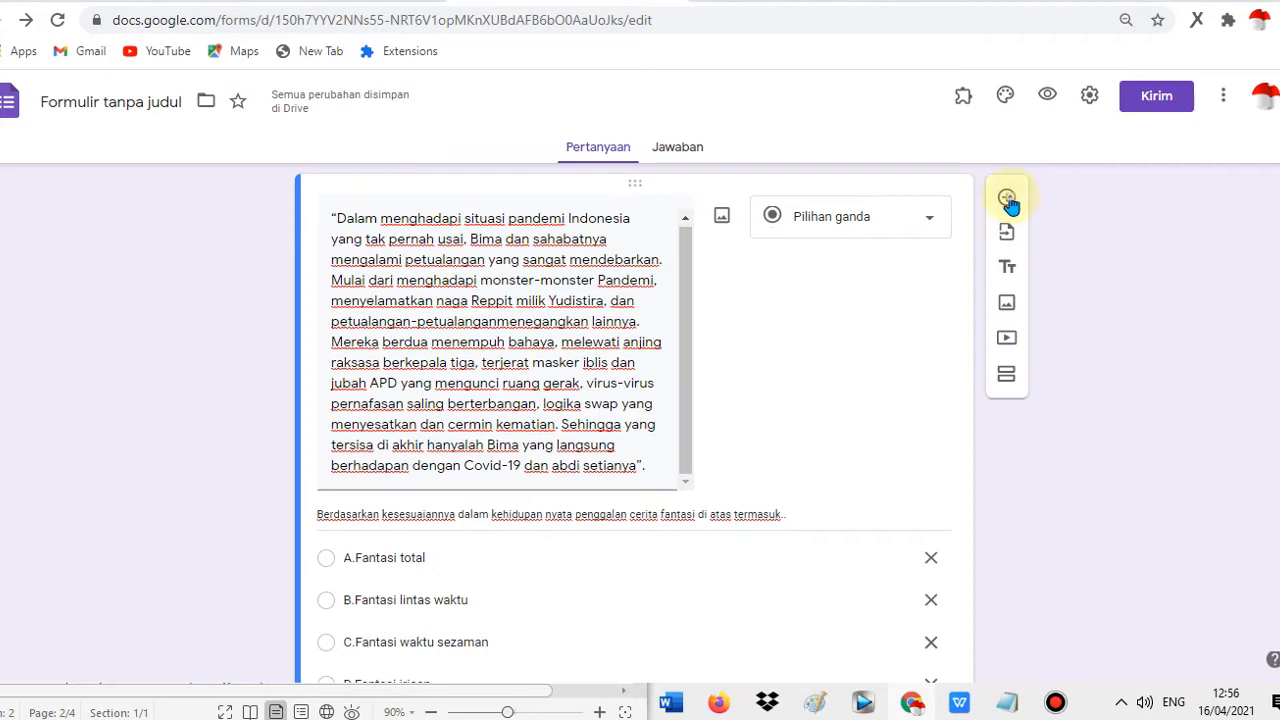
left_click(1008, 200)
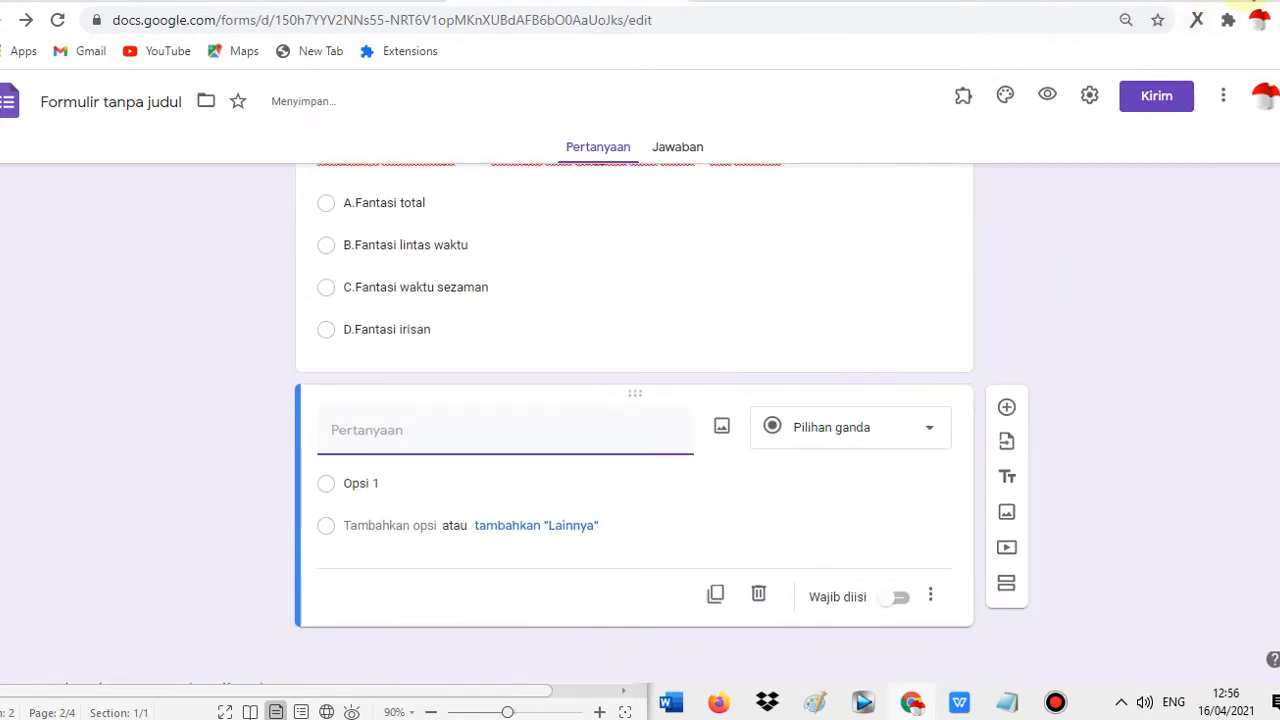
left_click(1244, 2)
left_click(389, 449)
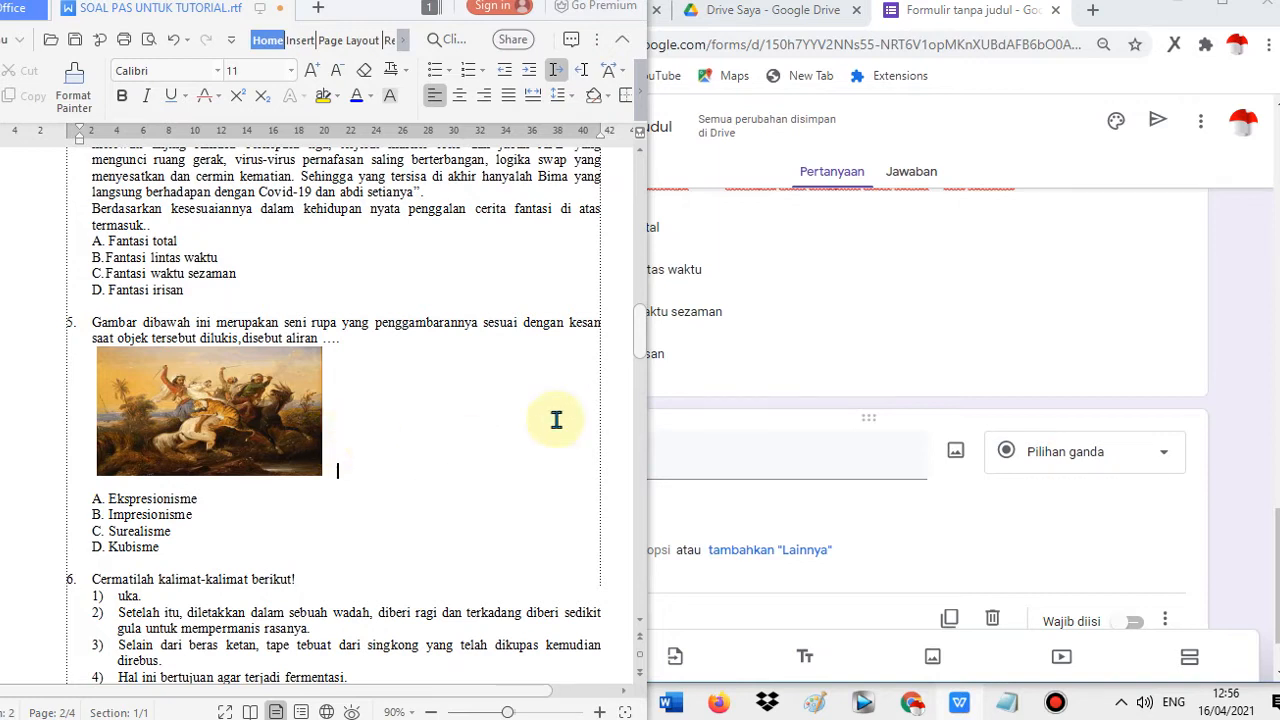
left_click_drag(1140, 12, 1150, 8)
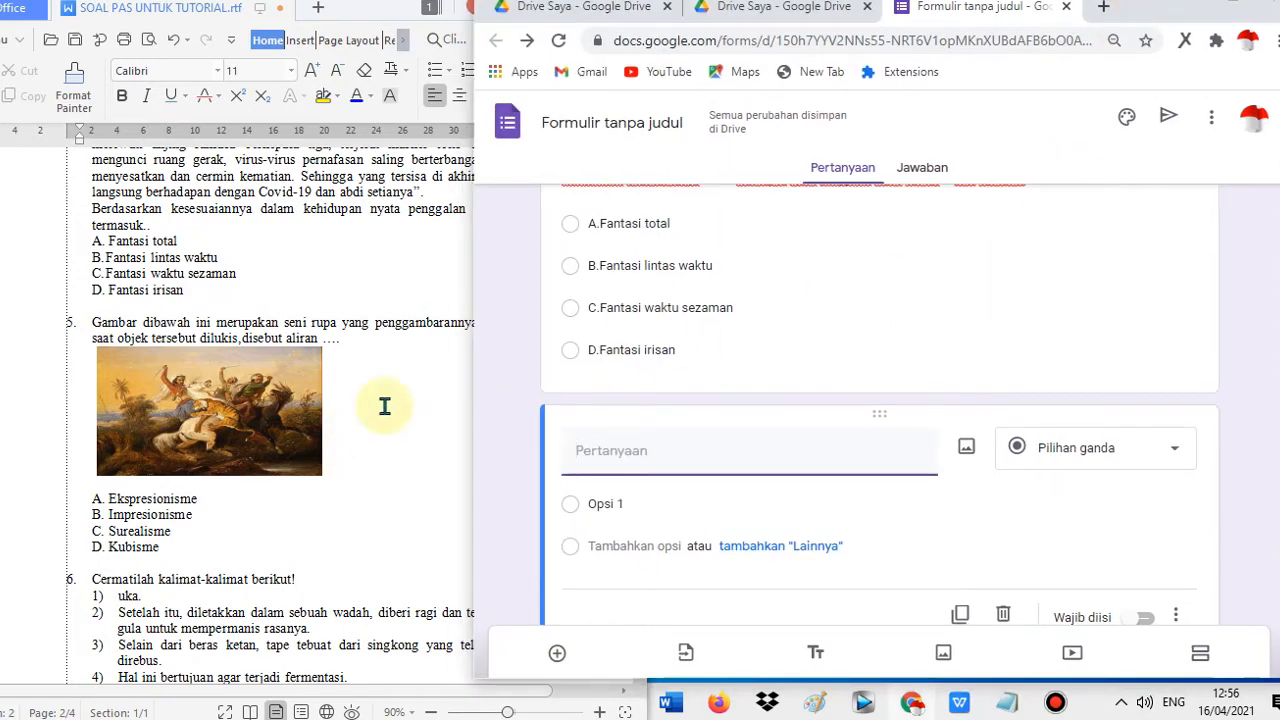
- Save question 5's painting from the document as a PNG picture named "soal n5" in the Downloads folder
left_click(329, 486)
scroll(326, 488, "down", 1)
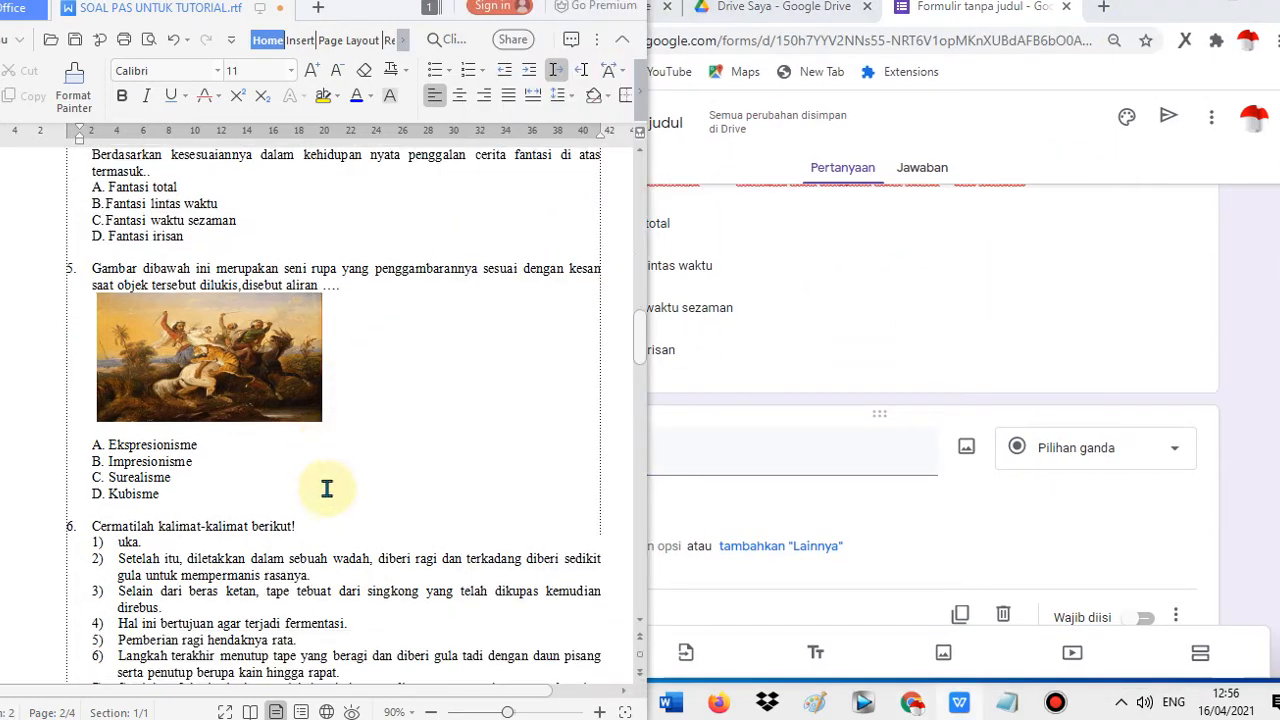
left_click(248, 350)
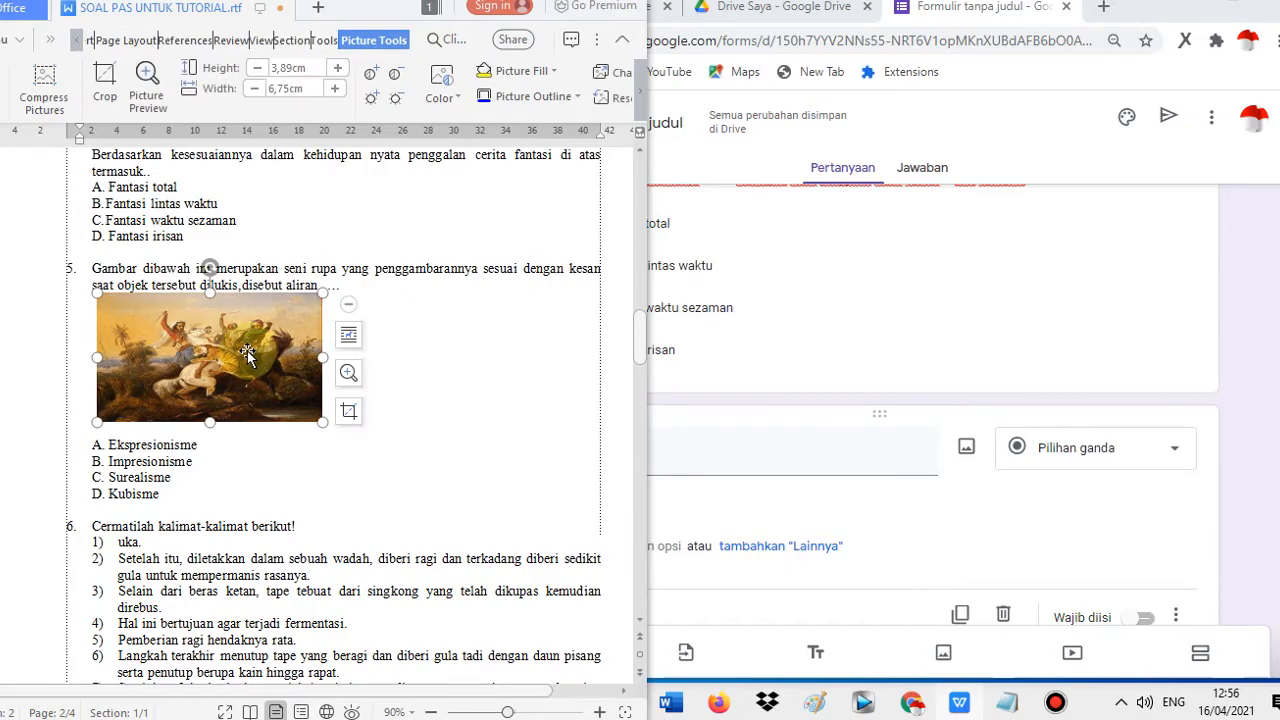
right_click(248, 352)
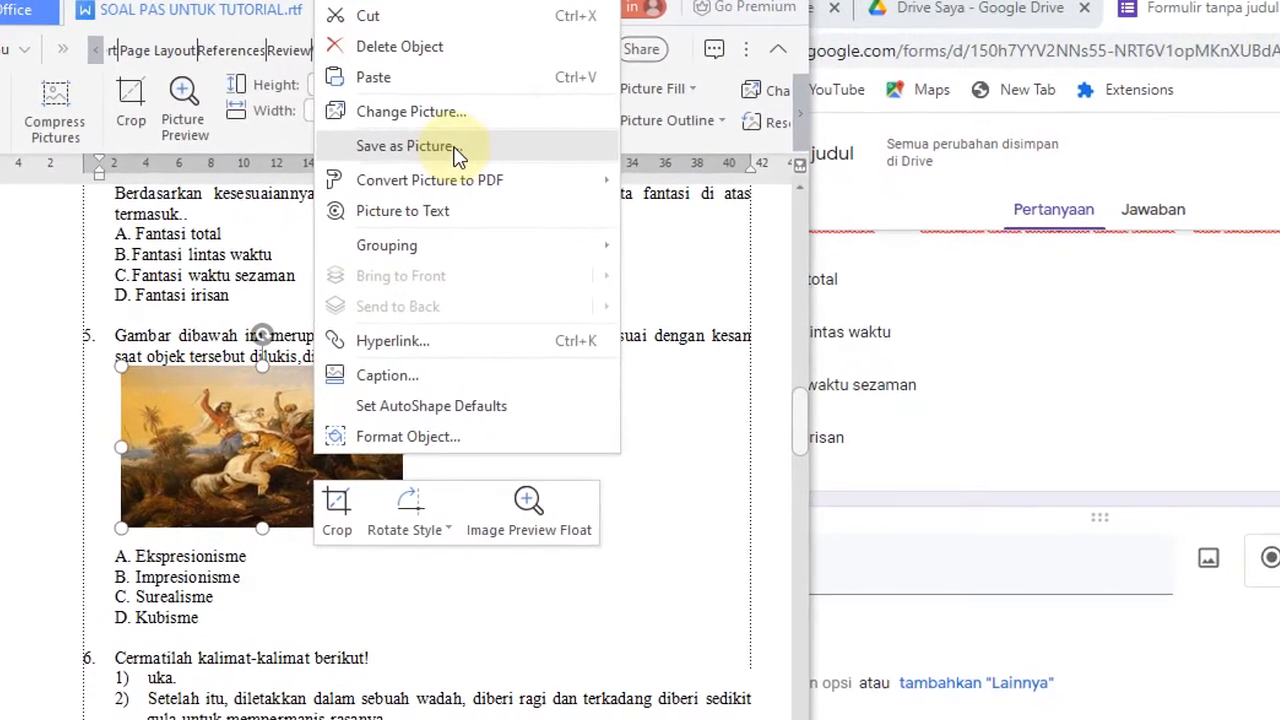
left_click(455, 150)
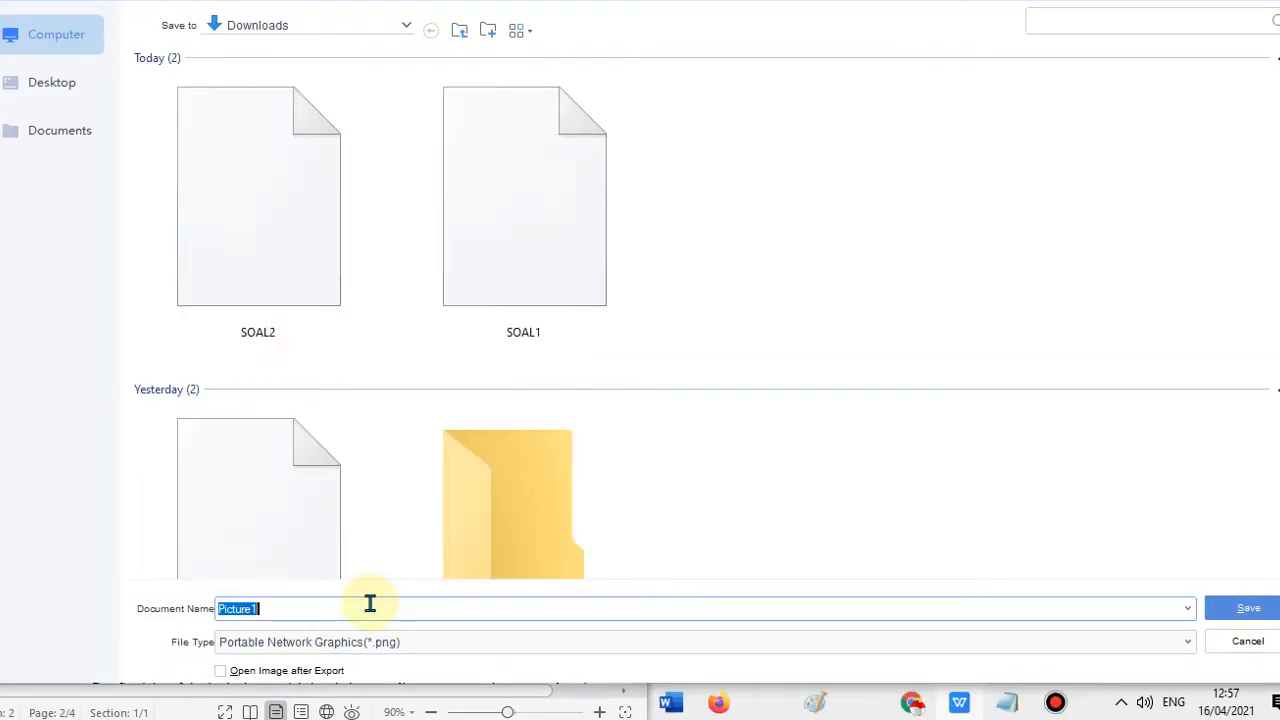
key("BackSpace")
type("soal ")
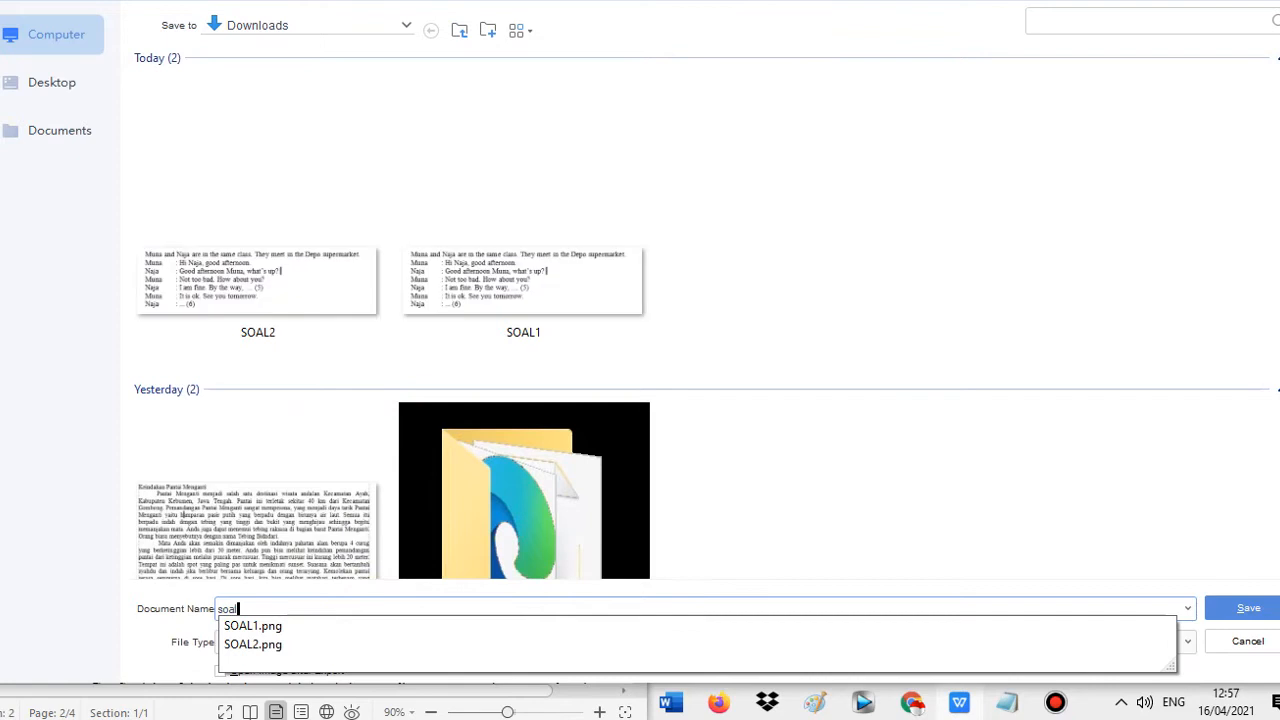
type("n5")
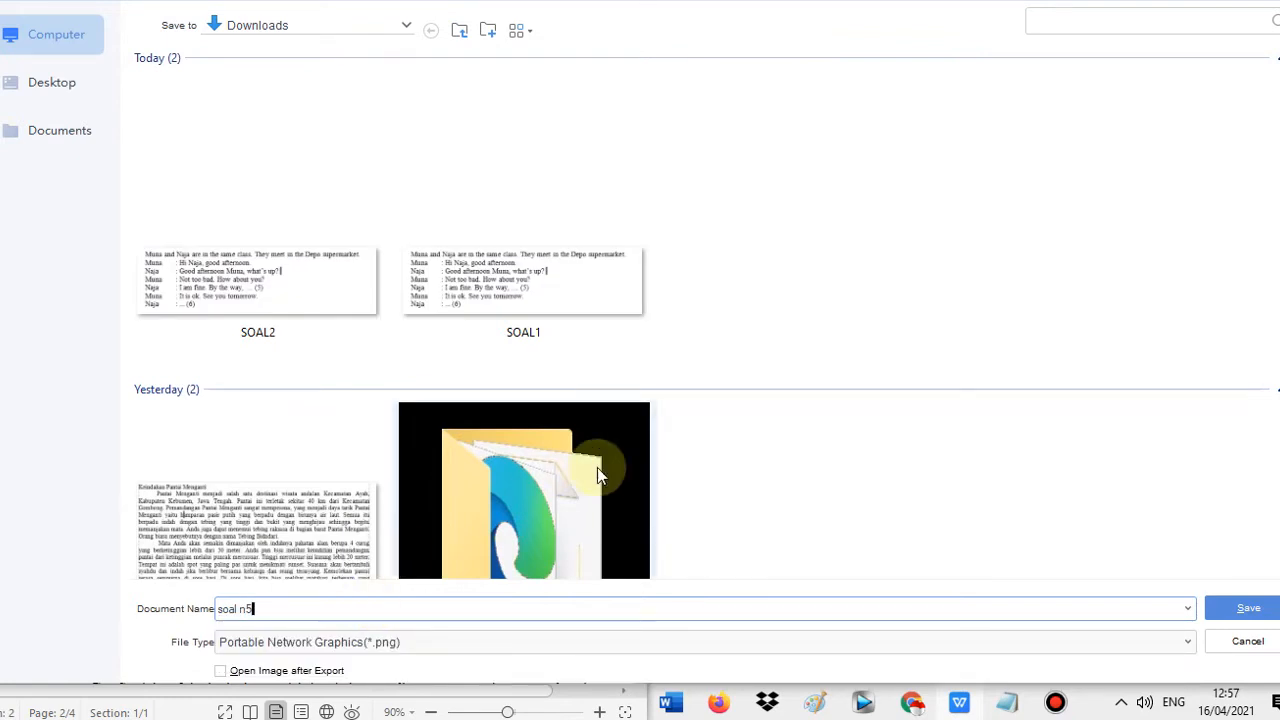
left_click(1243, 607)
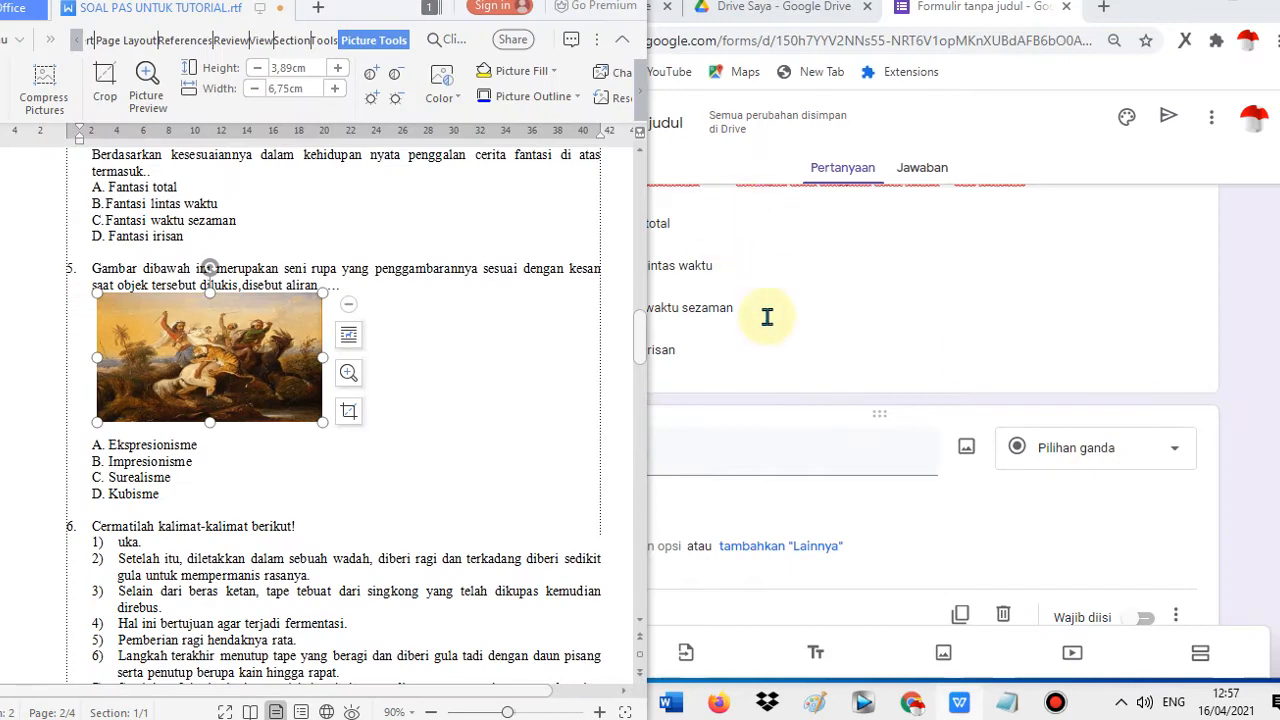
left_click(400, 449)
left_click_drag(286, 351, 392, 362)
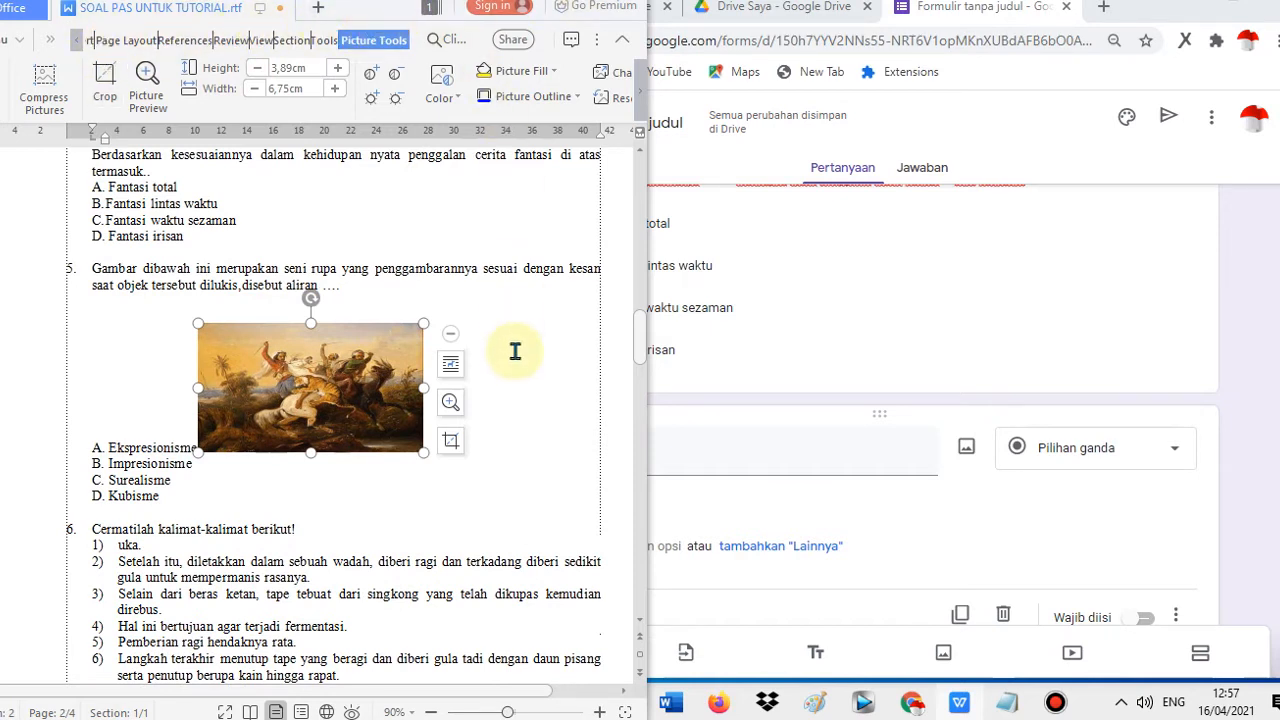
left_click(300, 285)
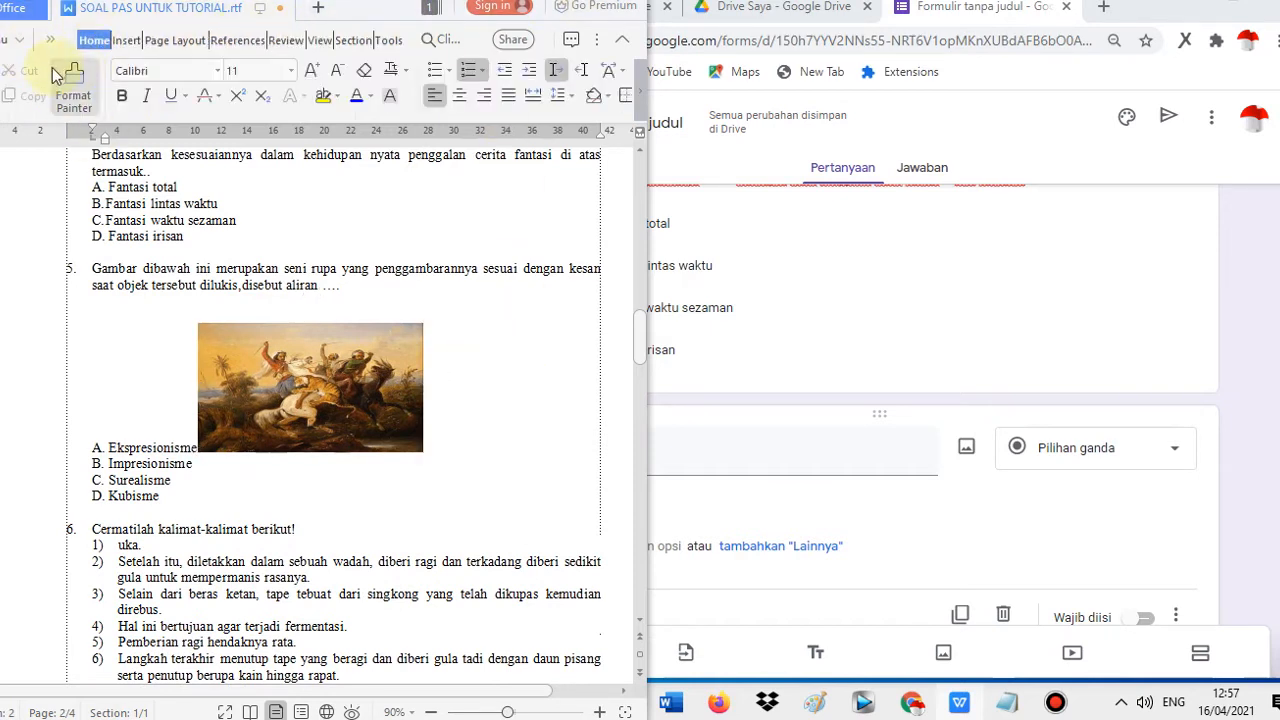
double_click(607, 6)
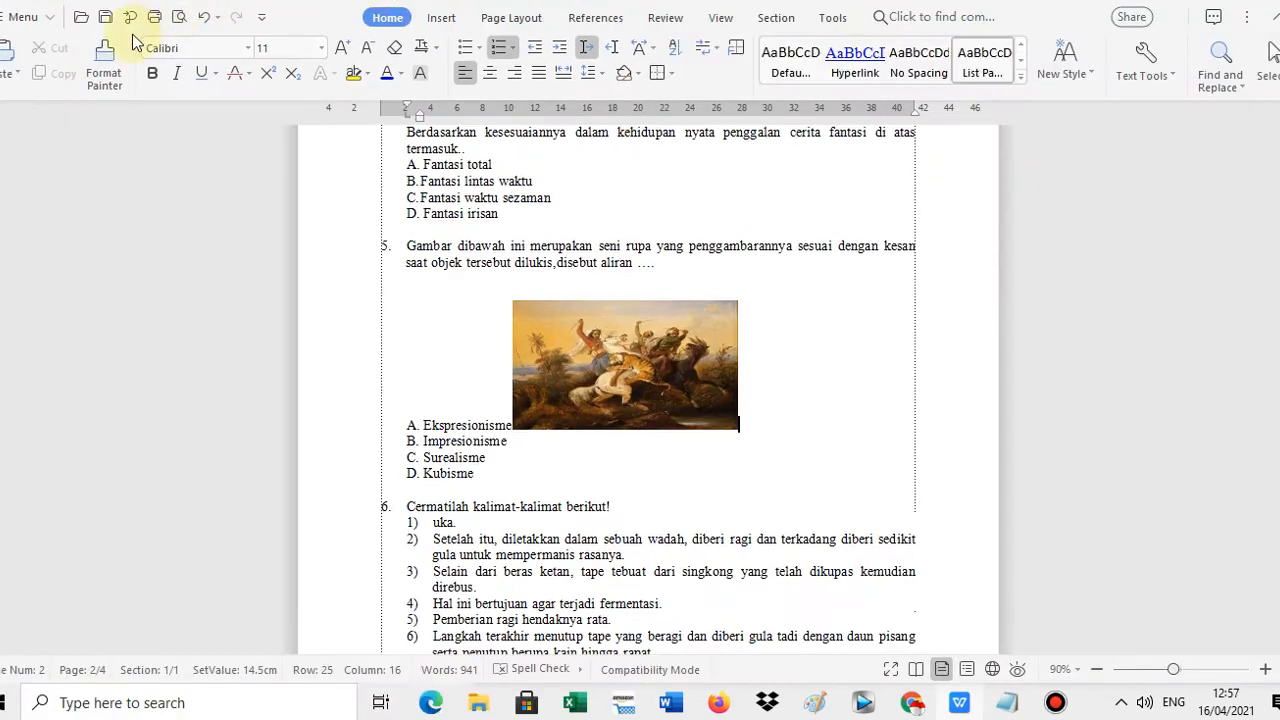
left_click(203, 18)
left_click(1265, 3)
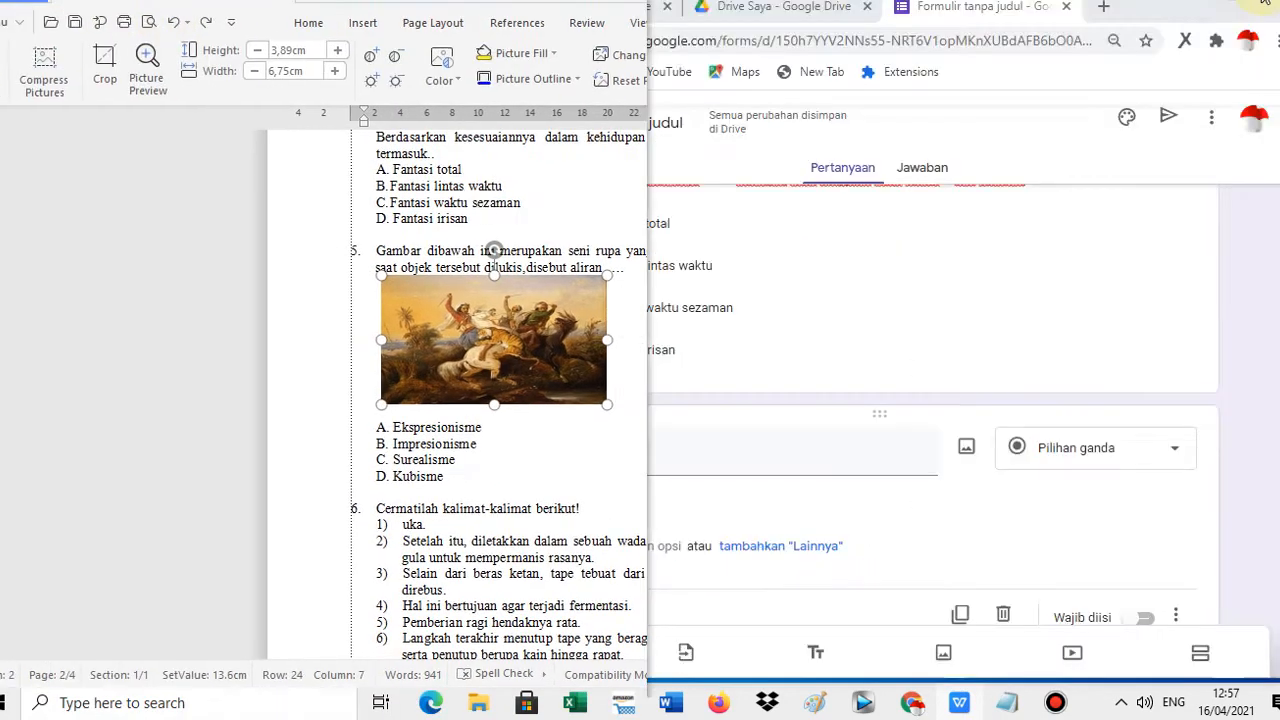
- Insert the "soal n5" picture from the Downloads folder into the new blank question
left_click(786, 443)
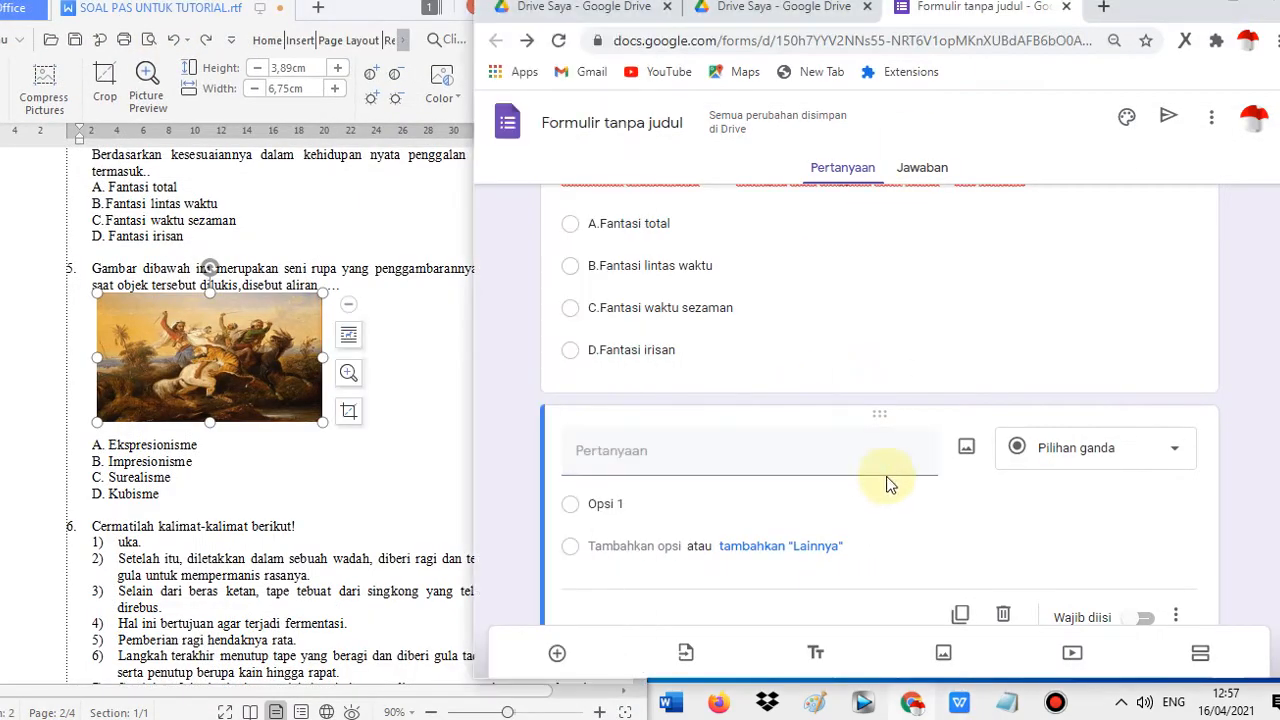
left_click(967, 449)
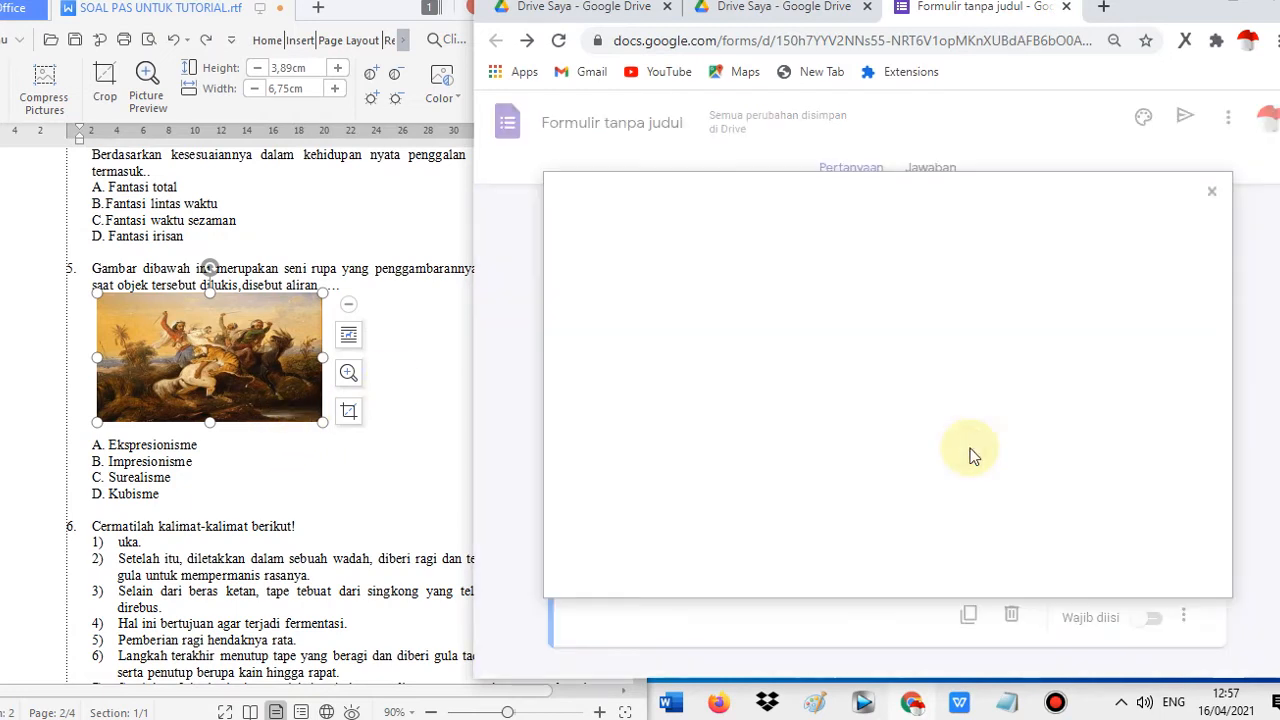
left_click(893, 490)
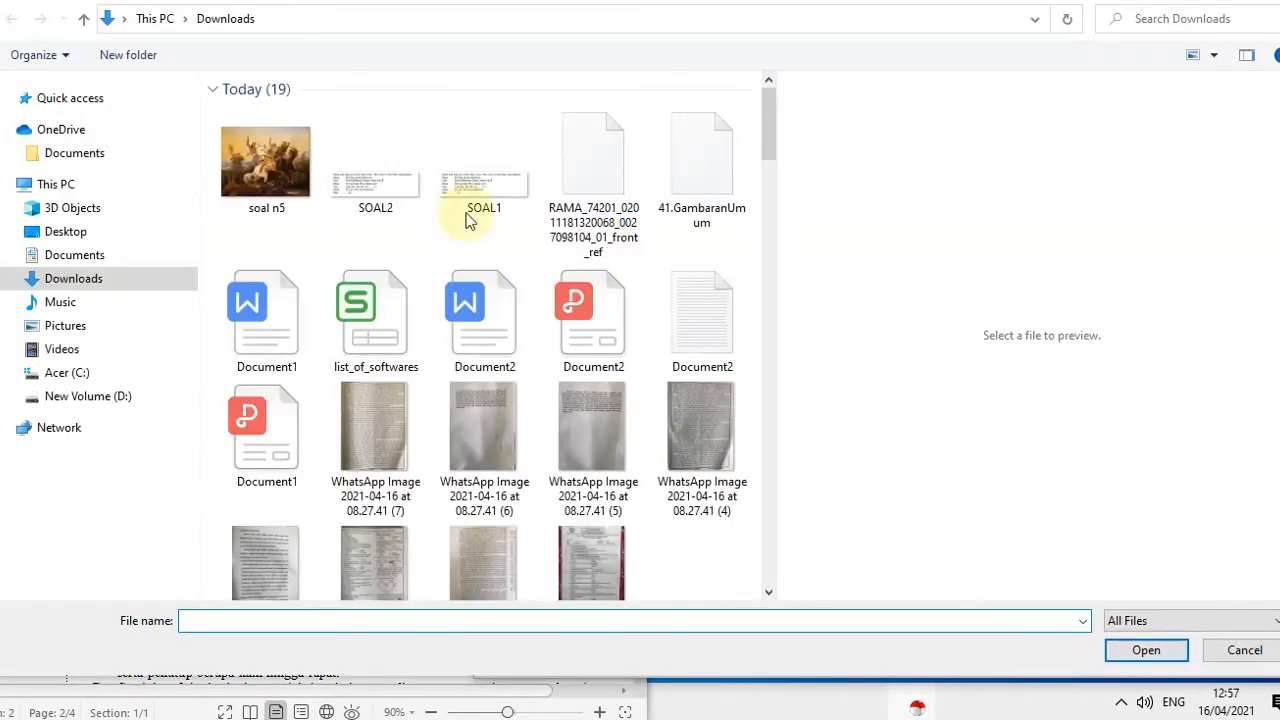
double_click(282, 170)
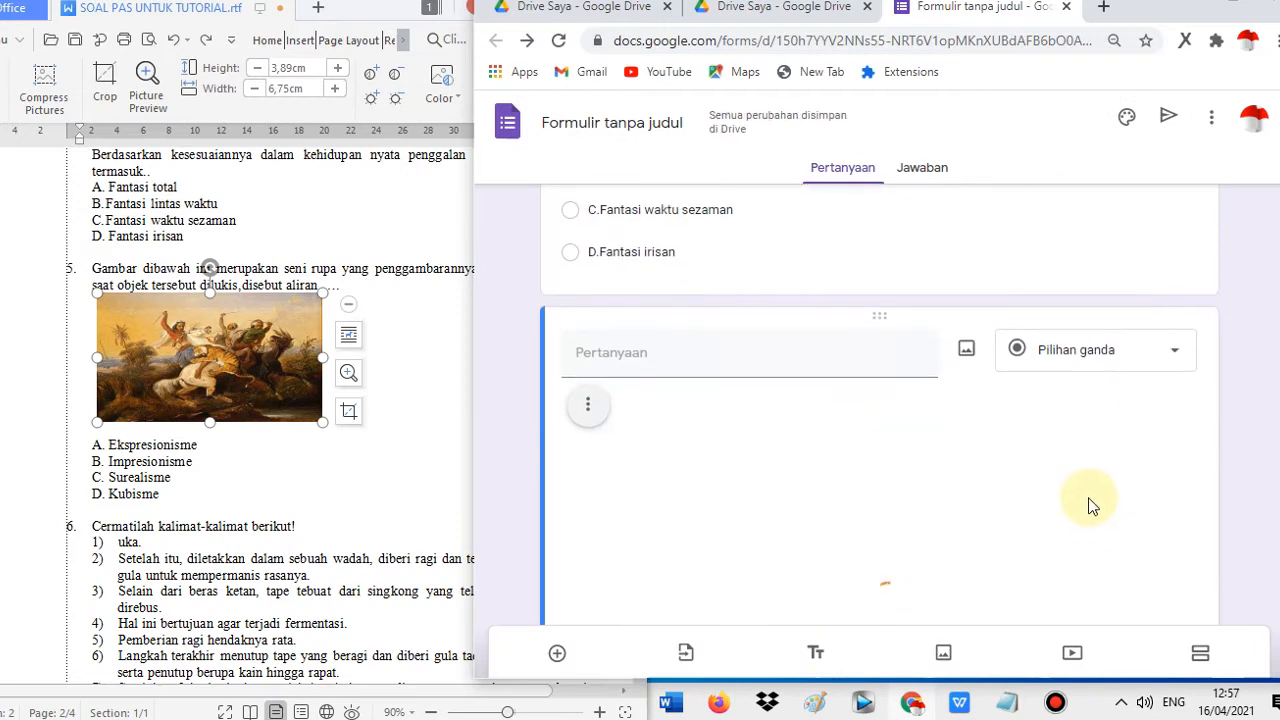
- Copy question 5's text, starting "Gambar dibawah ini merupakan seni rupa", from the document into the picture question's title
left_click(284, 268)
left_click_drag(87, 264, 354, 289)
right_click(247, 283)
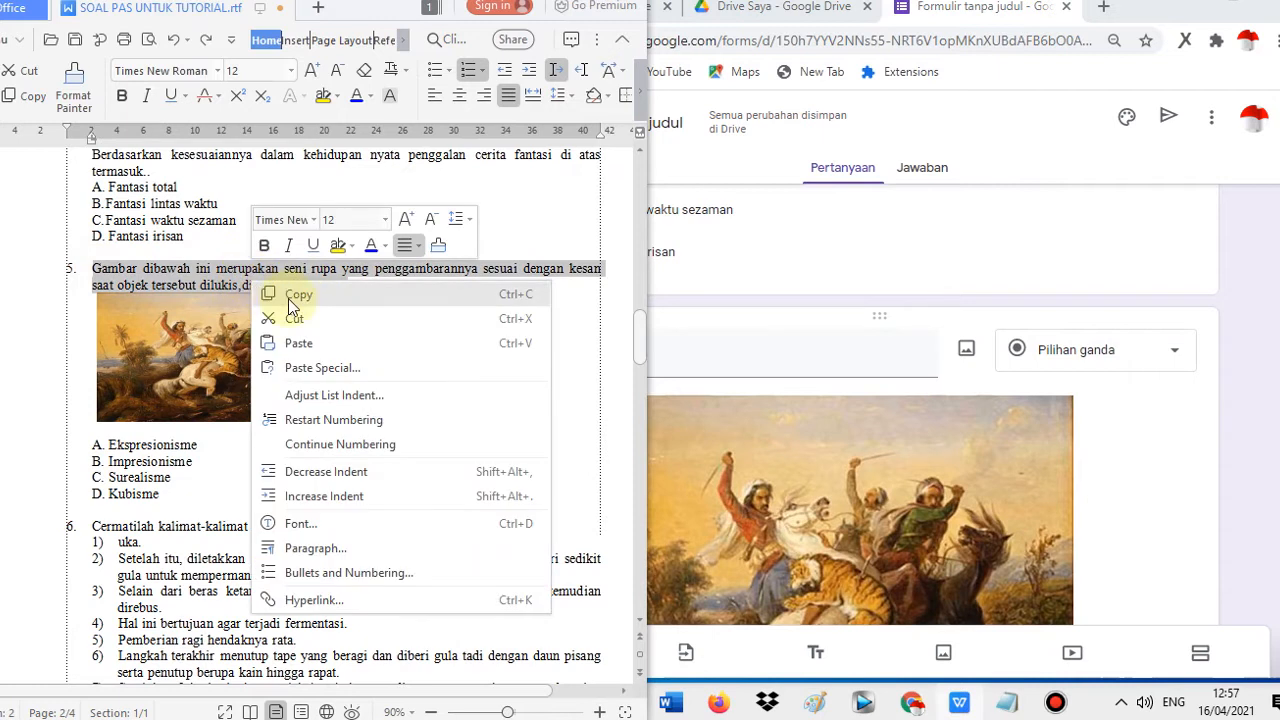
left_click(290, 294)
left_click(749, 368)
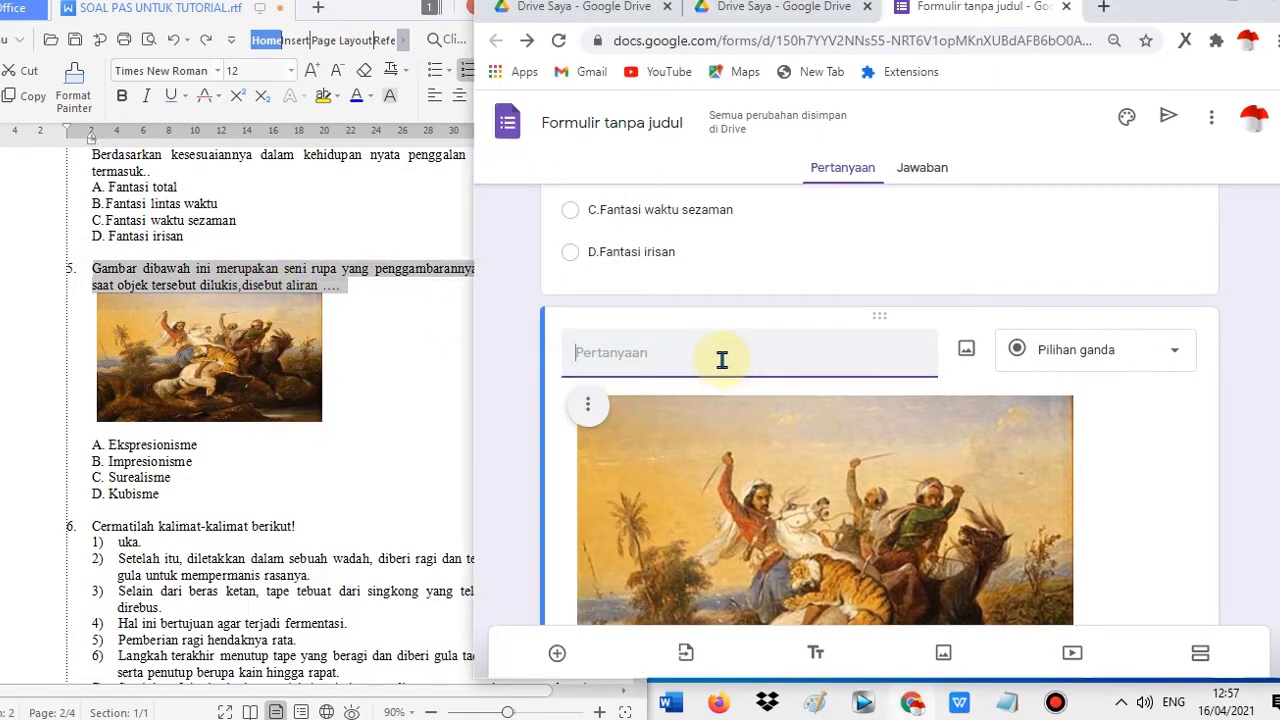
key("ctrl+v")
- Remove the number "5." from the start of the picture question's title
left_click(590, 357)
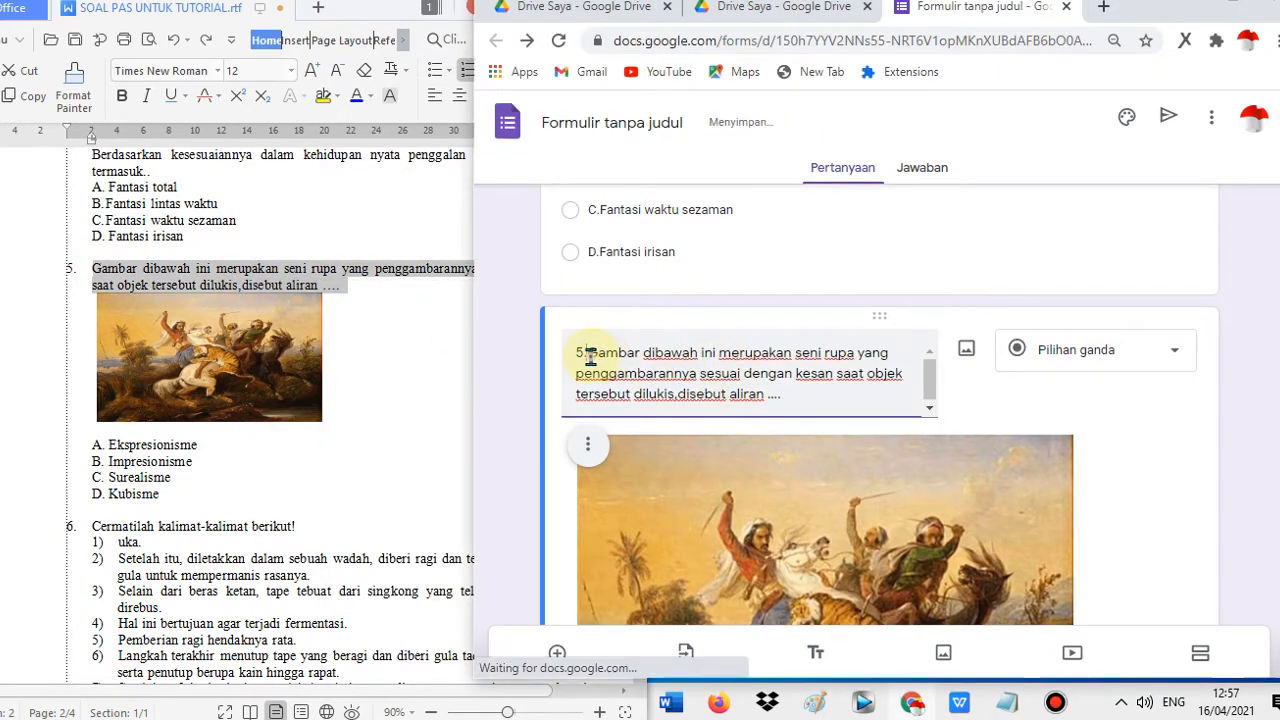
key("BackSpace")
key("BackSpace")
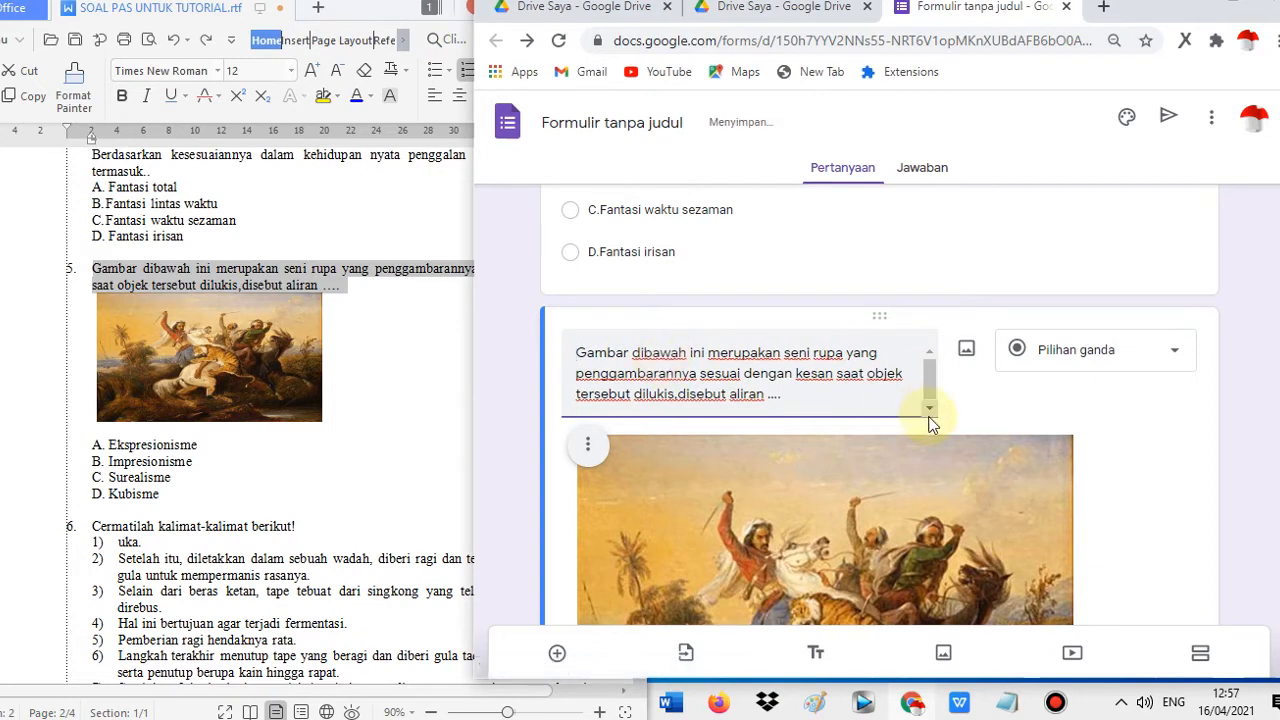
- Copy the four answer choices Ekspresionisme, Impresionisme, Surealisme and Kubisme from the document into question 5's options in the form
scroll(1166, 409, "down", 4)
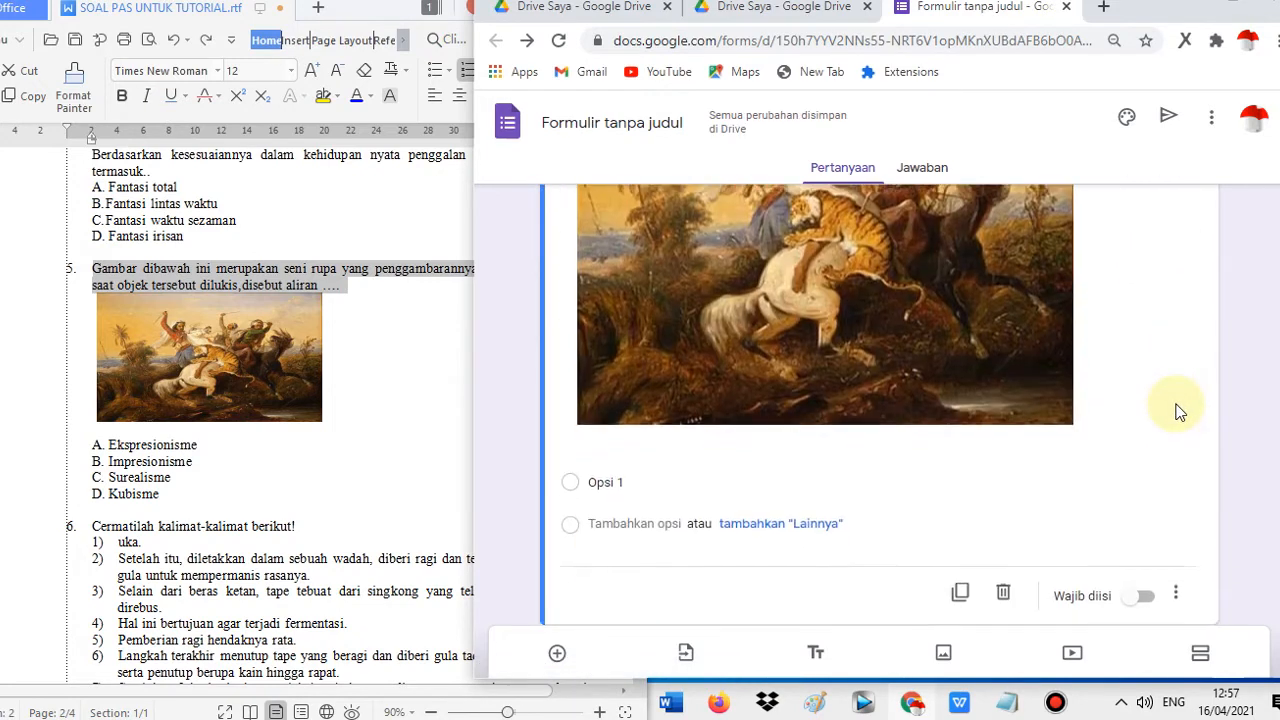
left_click(94, 443)
left_click_drag(100, 443, 135, 476)
right_click(135, 476)
left_click(190, 148)
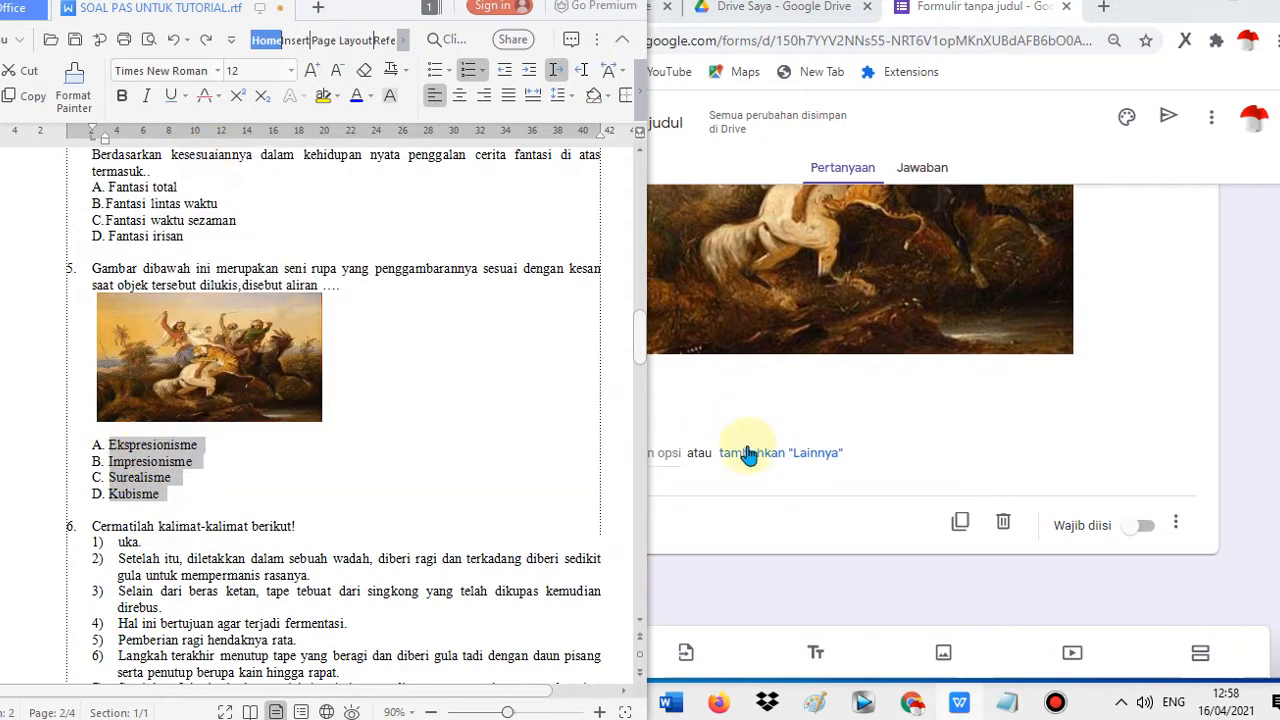
left_click(737, 427)
key("ctrl+v")
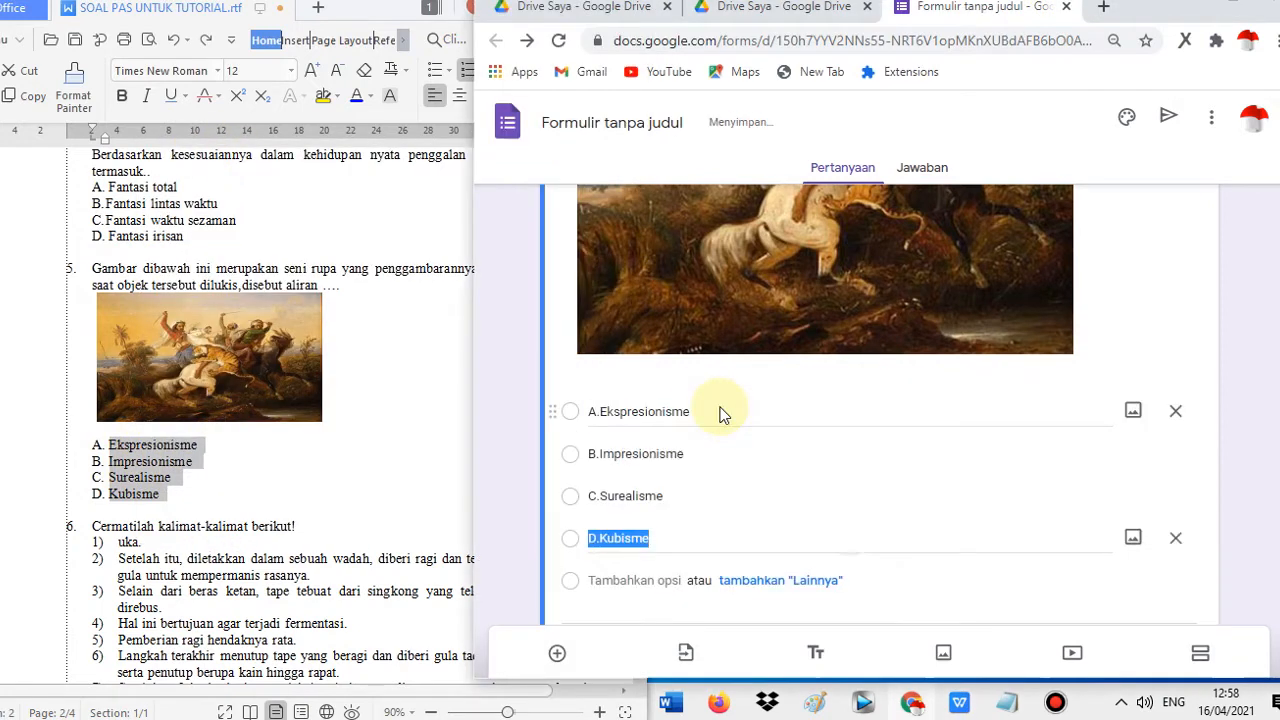
- Look over the painting question, its answer options and the earlier questions in the enlarged form
left_click(1240, 3)
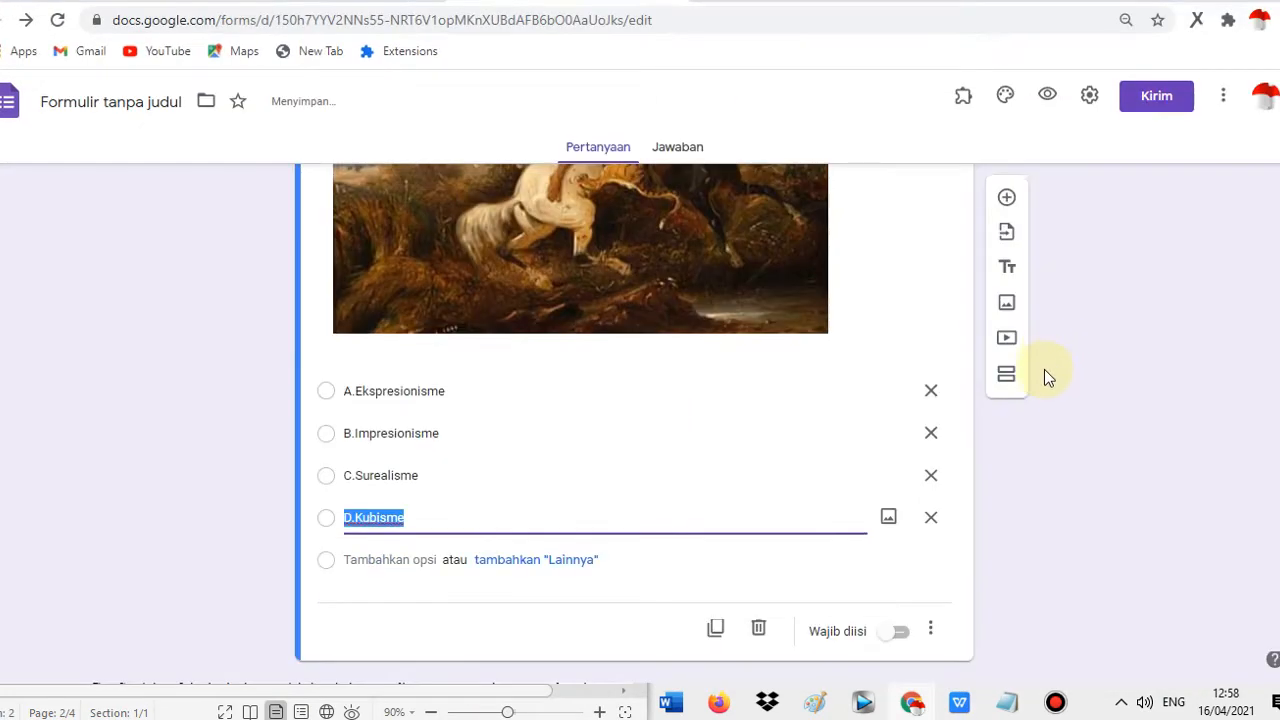
scroll(1045, 405, "up", 4)
scroll(1047, 410, "up", 3)
scroll(1050, 420, "down", 5)
scroll(1057, 425, "up", 8)
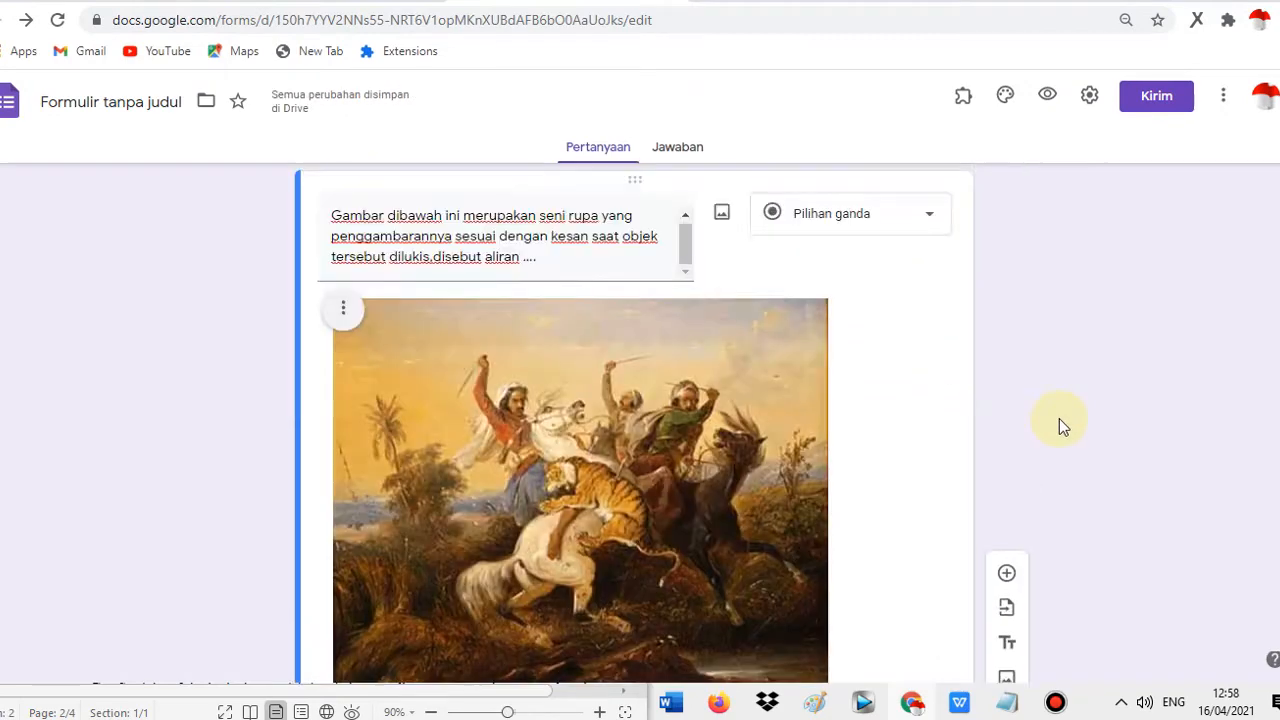
scroll(1062, 418, "up", 8)
scroll(1062, 416, "down", 12)
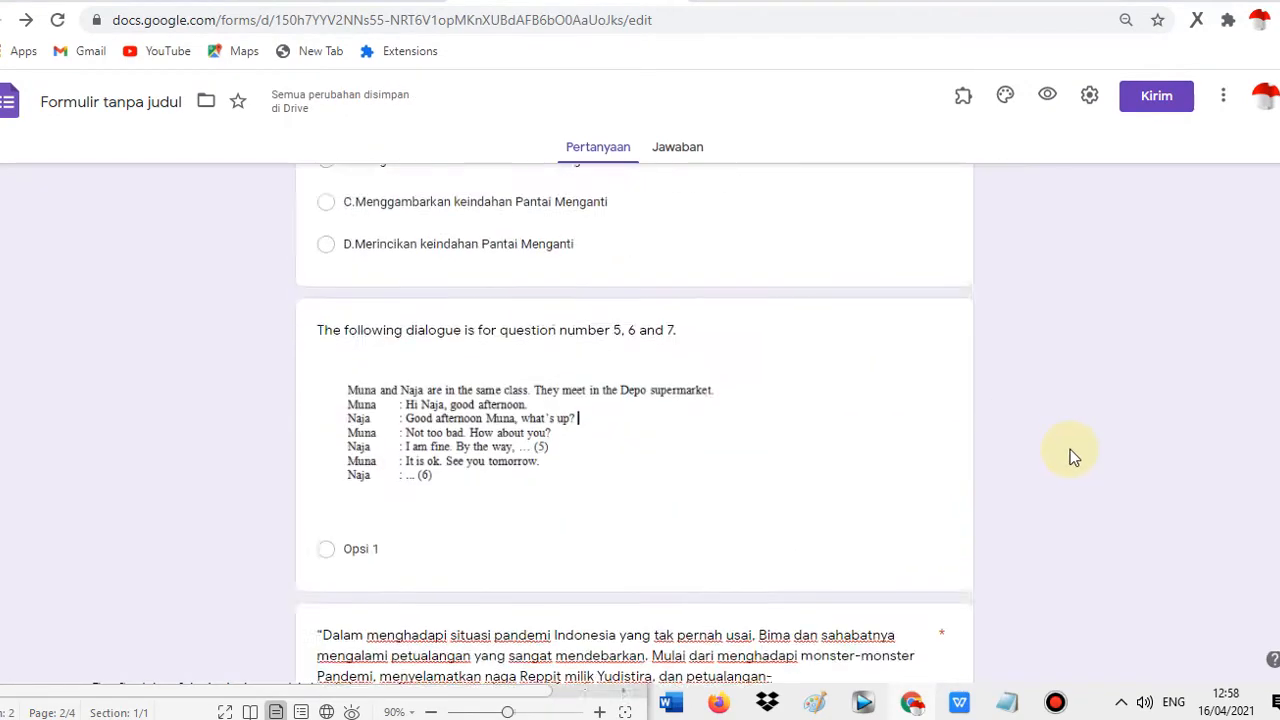
scroll(1079, 452, "down", 5)
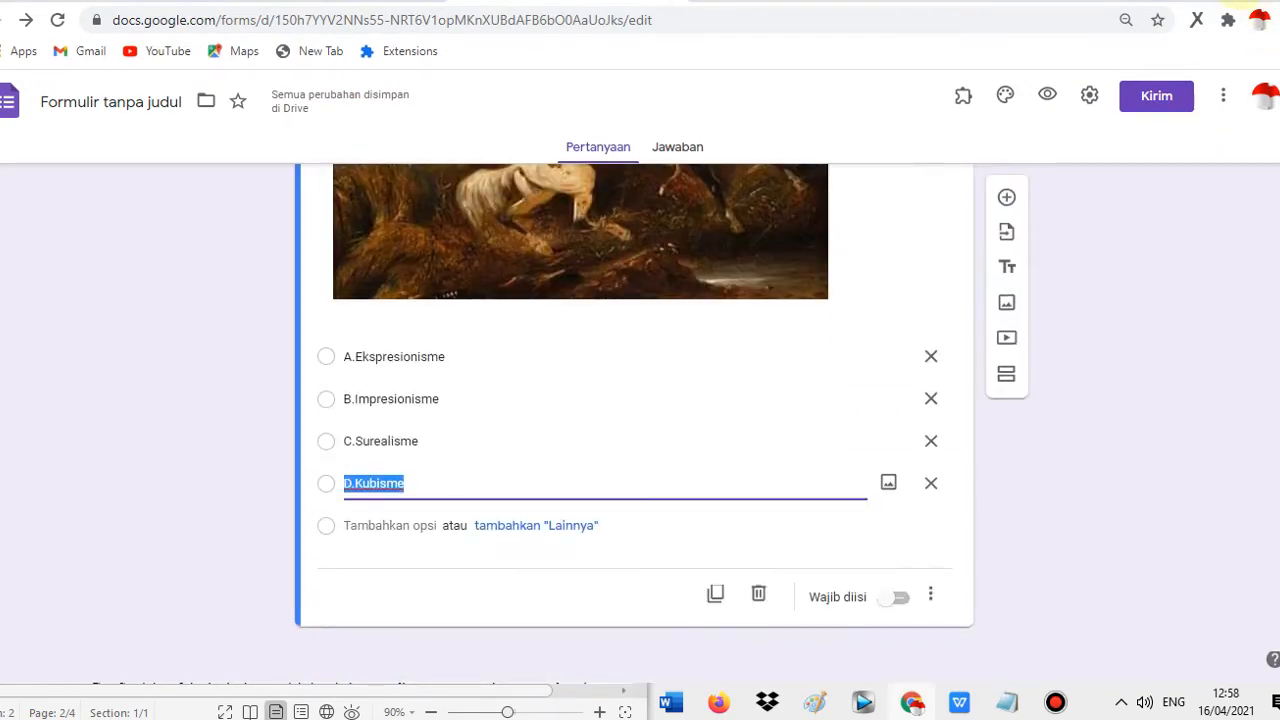
- In the document, delete the stray first item "uka." from question 6's numbered list
left_click(1241, 1)
left_click(354, 440)
scroll(353, 443, "down", 3)
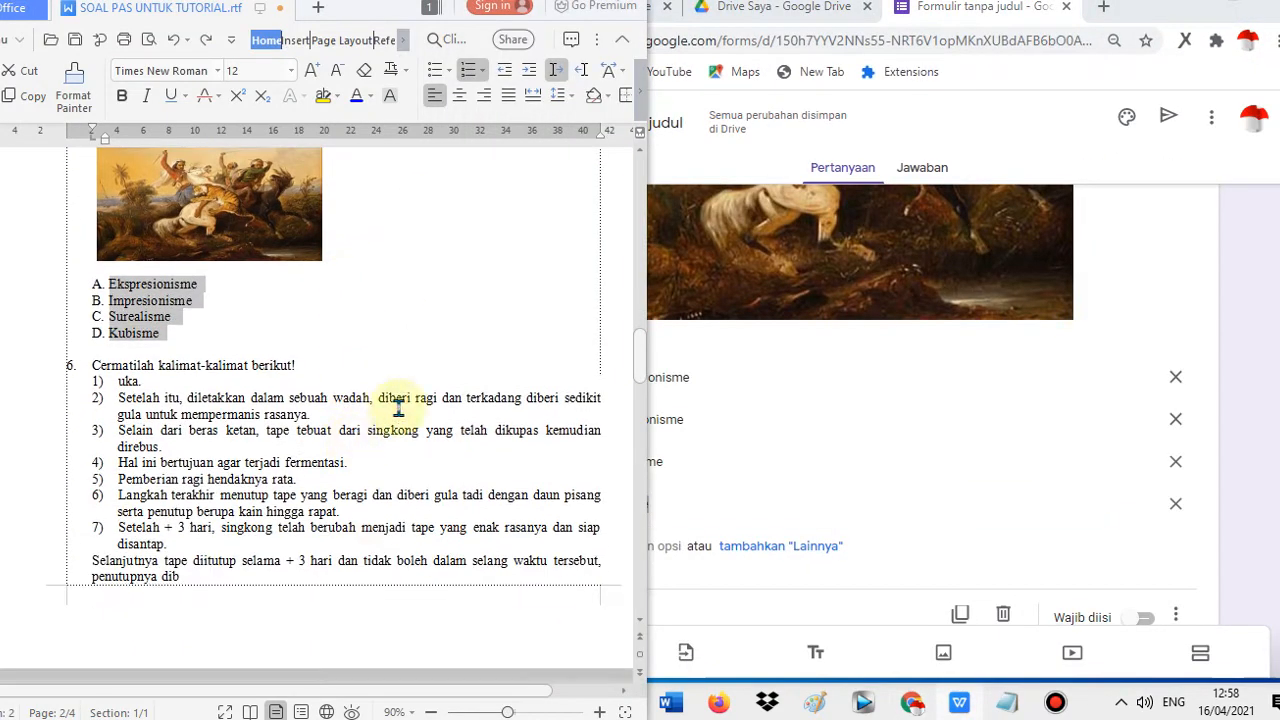
left_click(398, 405)
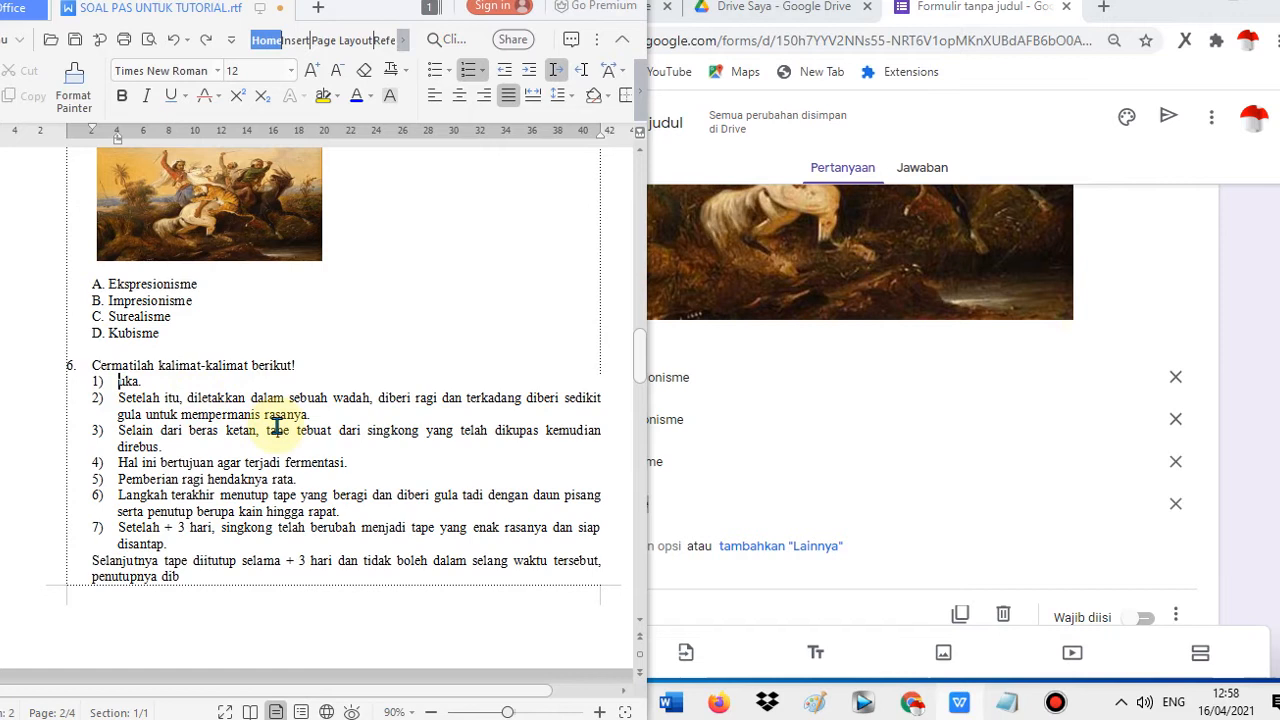
left_click_drag(119, 381, 185, 378)
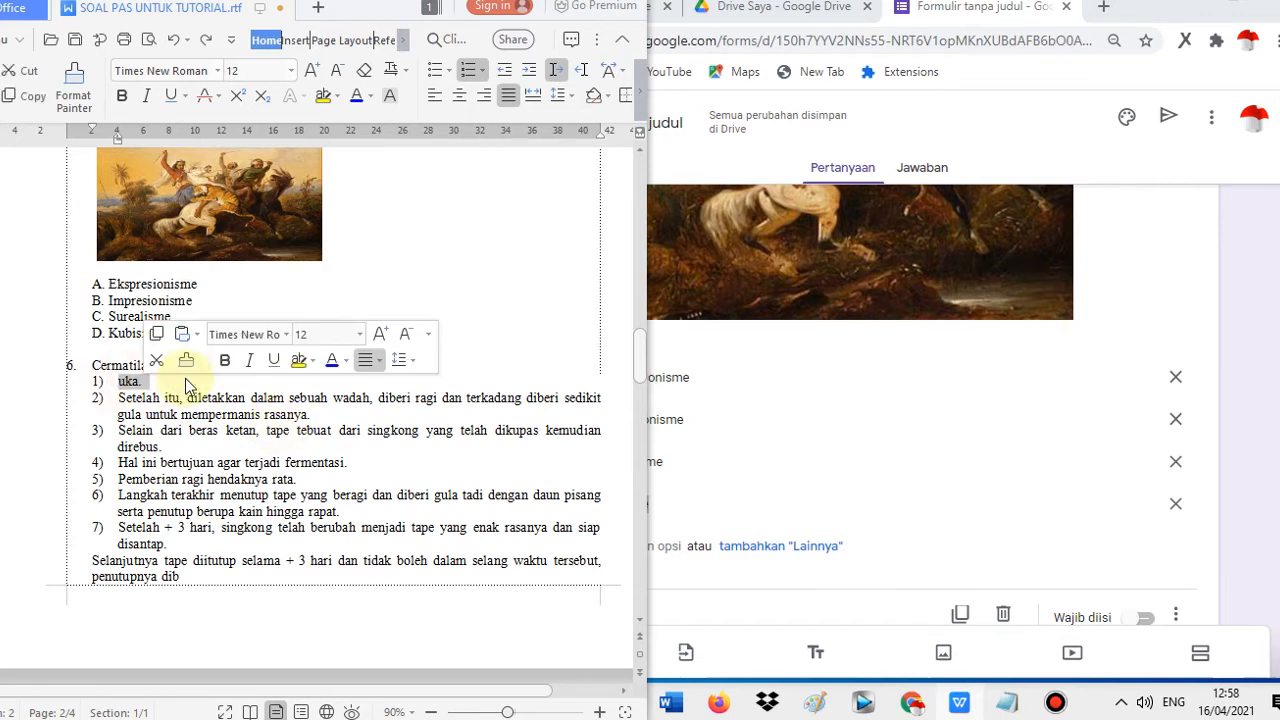
key("BackSpace")
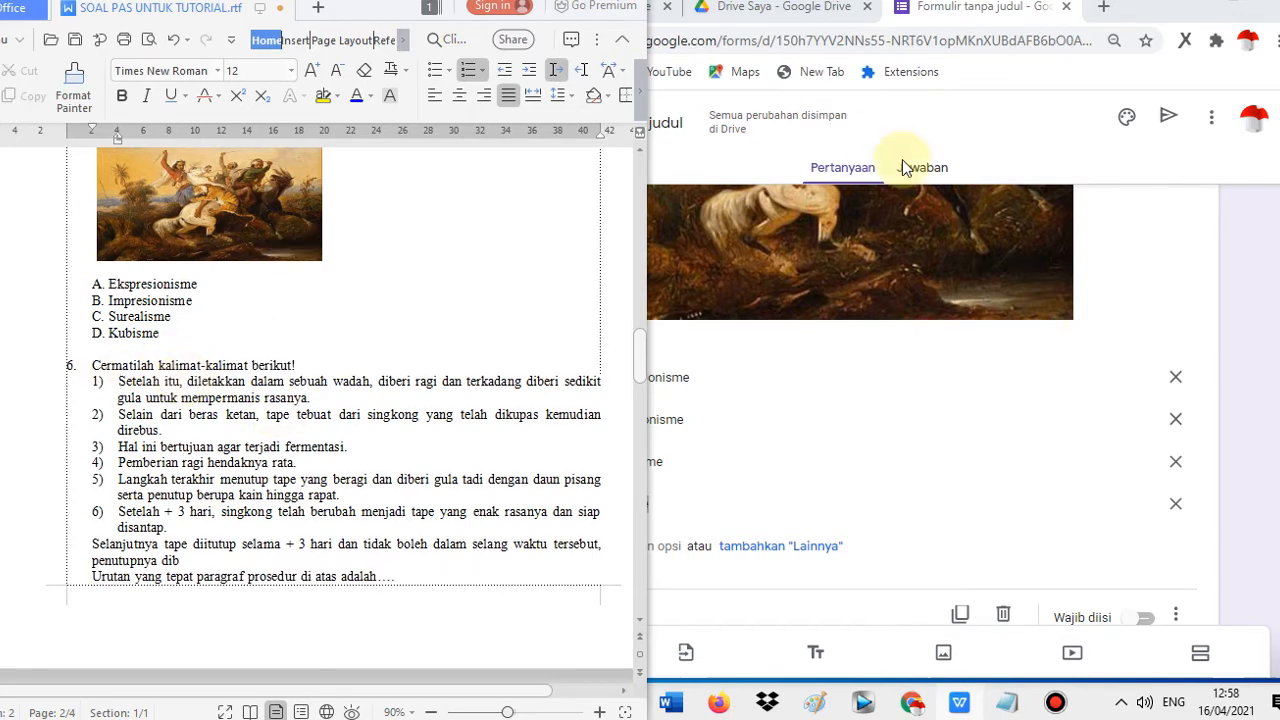
- Add a new blank multiple-choice question below the painting question in the form and return to the side-by-side view
left_click(1241, 6)
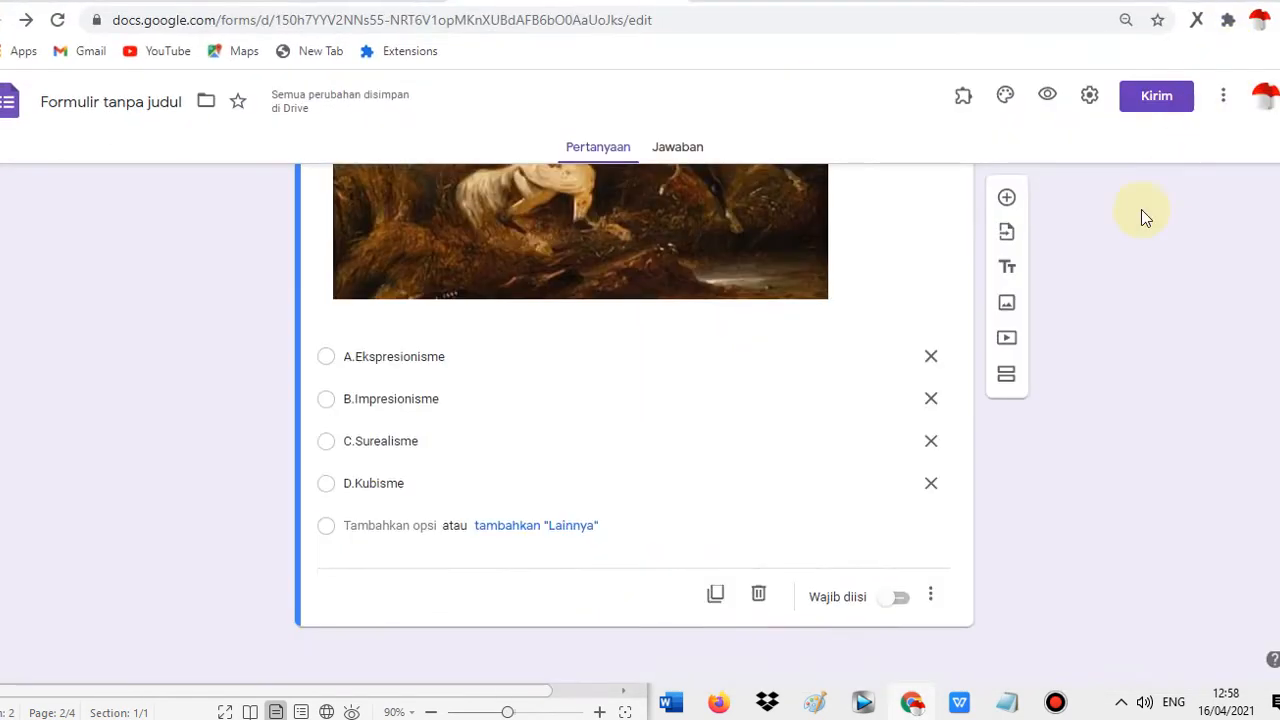
scroll(1100, 297, "up", 4)
scroll(1048, 371, "down", 3)
scroll(1051, 355, "down", 1)
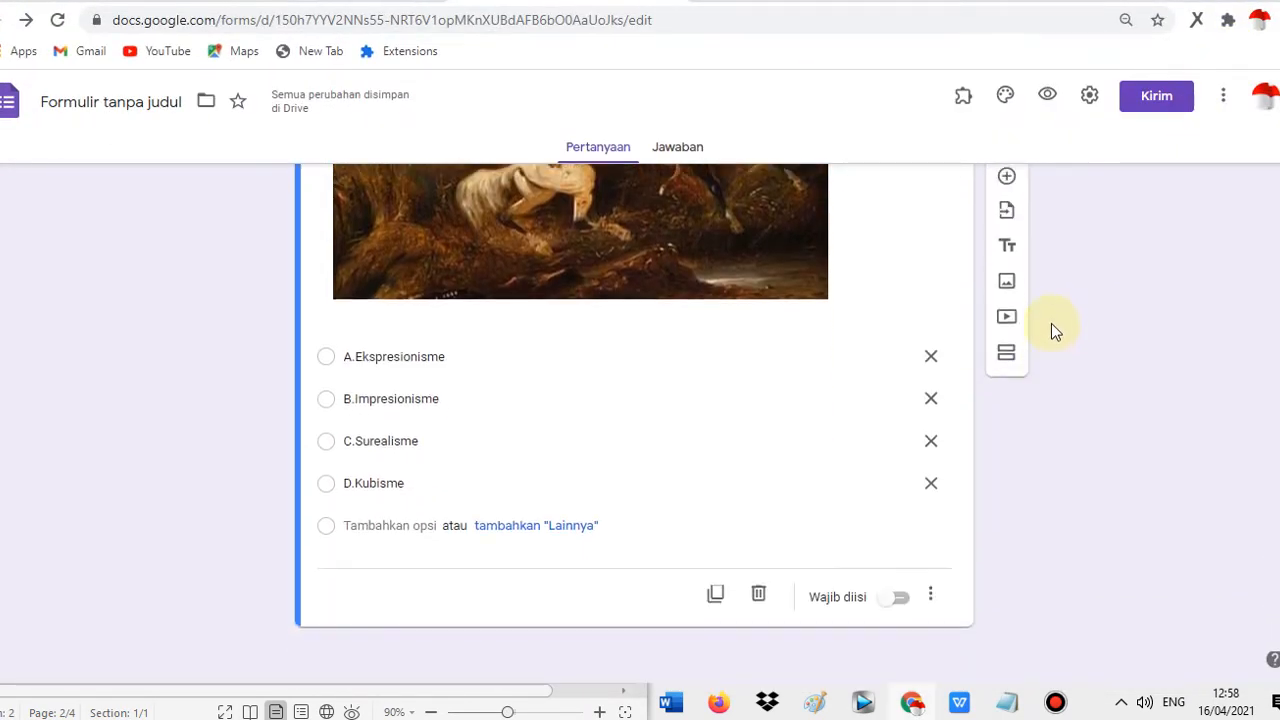
left_click(1006, 199)
left_click(1244, 4)
left_click(278, 418)
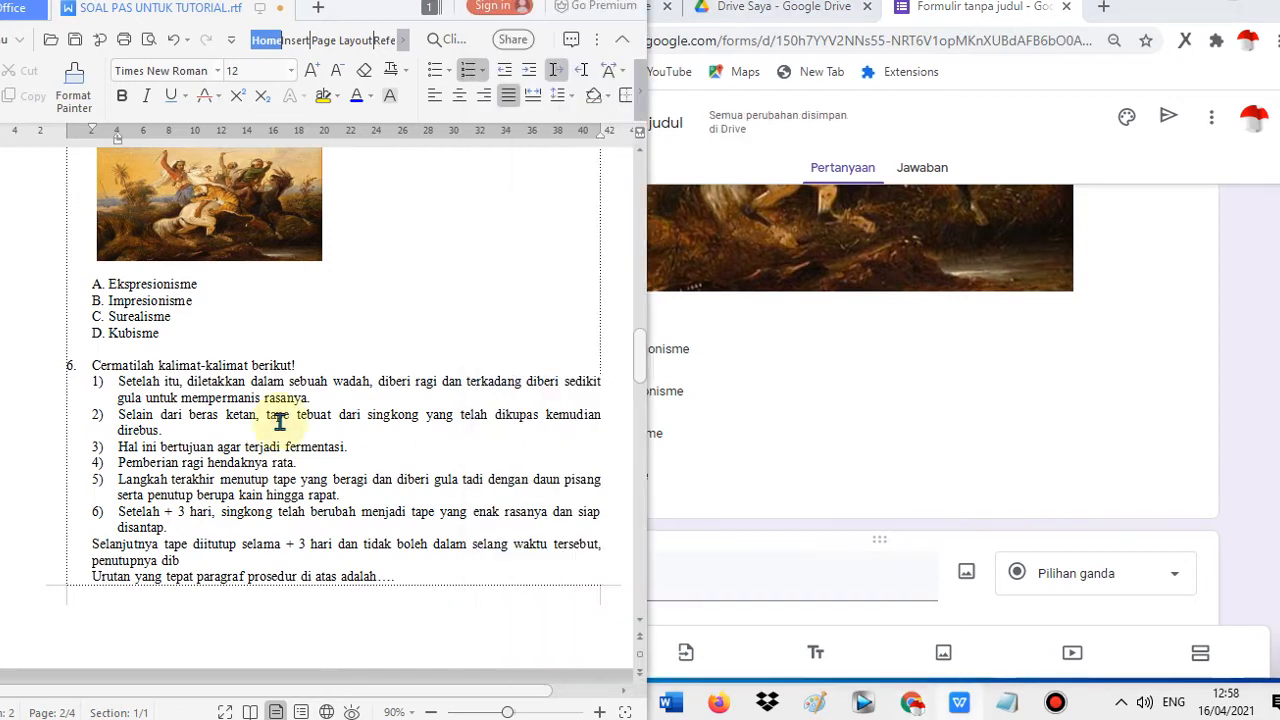
scroll(284, 420, "down", 1)
left_click(1035, 425)
left_click(1035, 425)
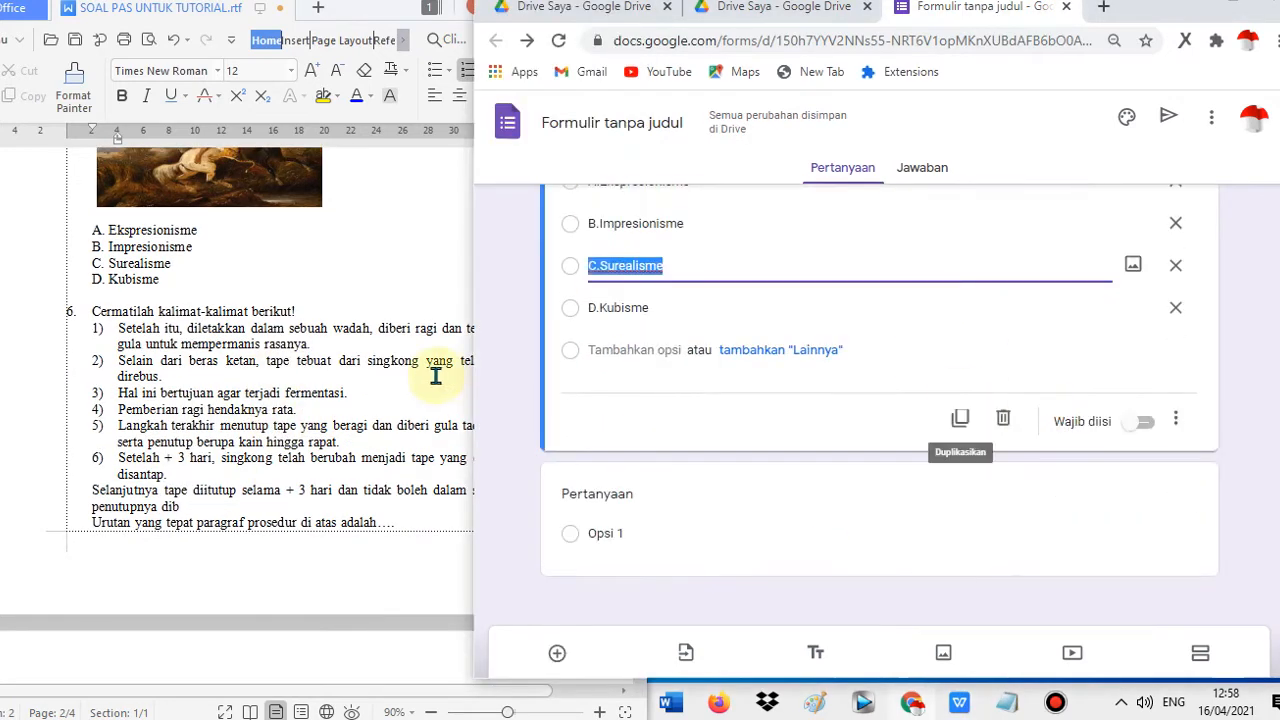
scroll(700, 380, "down", 1)
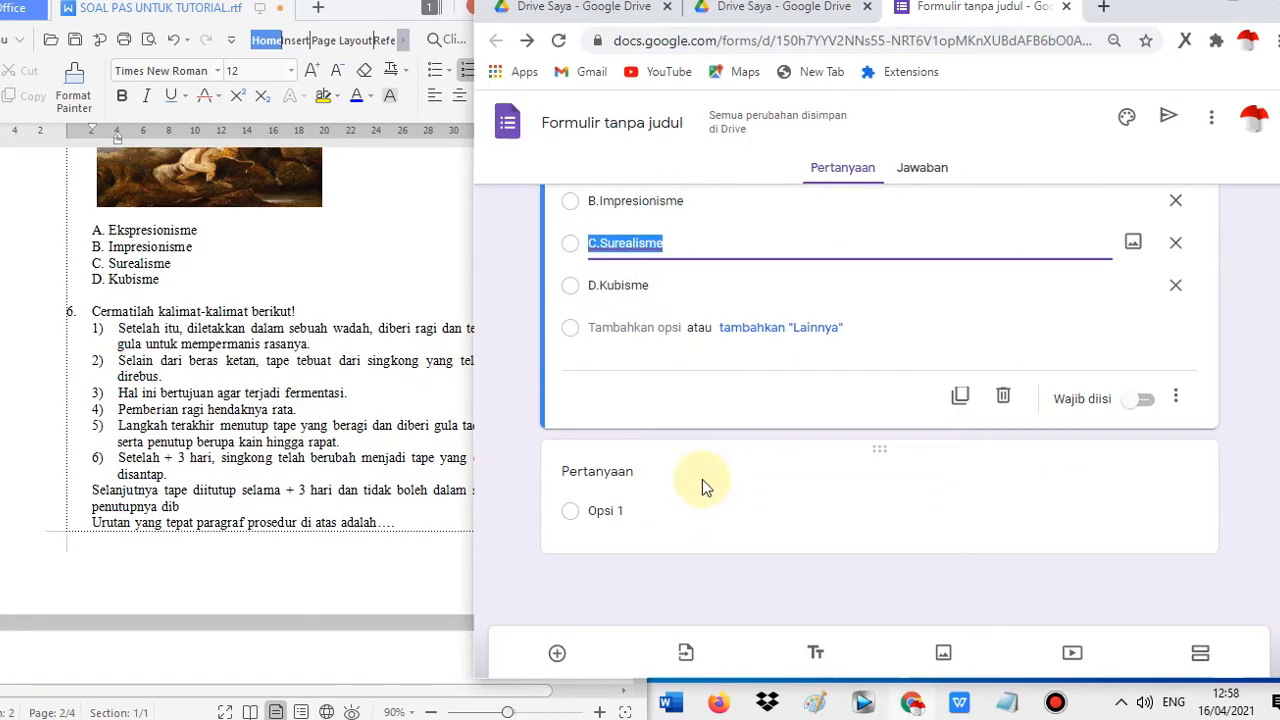
scroll(703, 480, "up", 3)
scroll(703, 480, "down", 3)
- Try copying question 6's six numbered statements from the document into the new form question's text, then clear the pasted text
left_click(284, 376)
left_click_drag(110, 330, 316, 478)
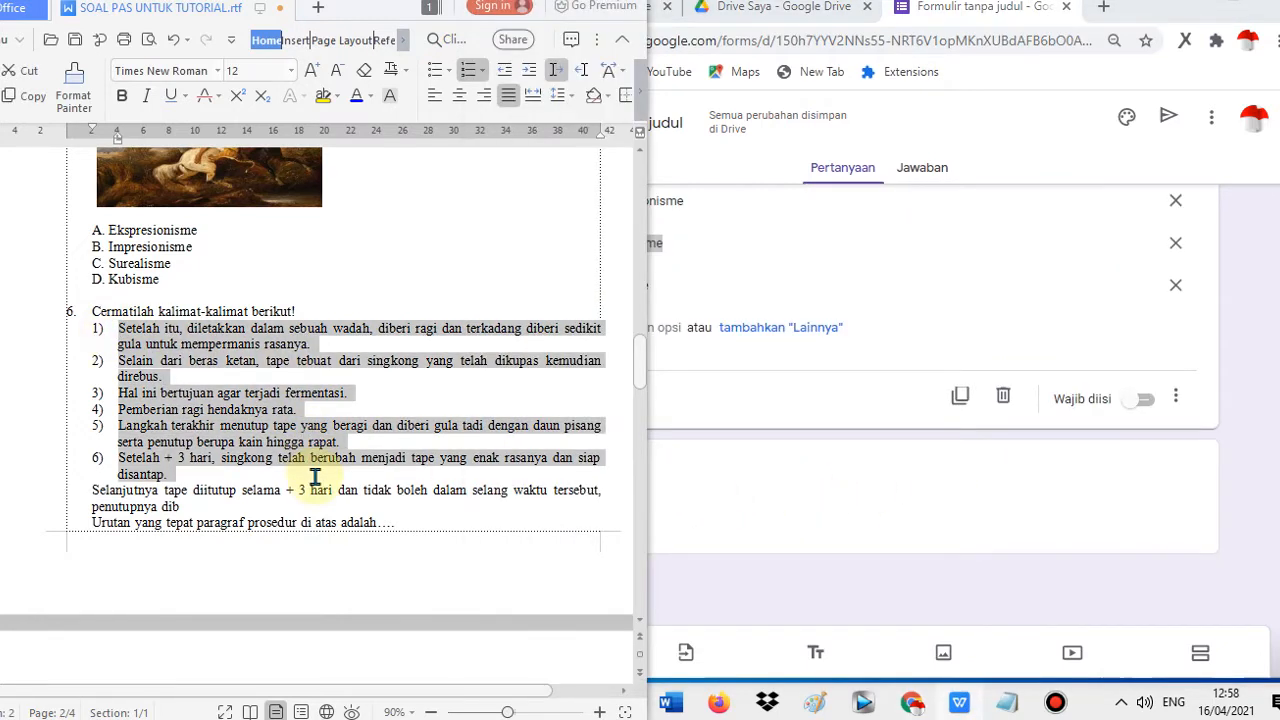
right_click(209, 410)
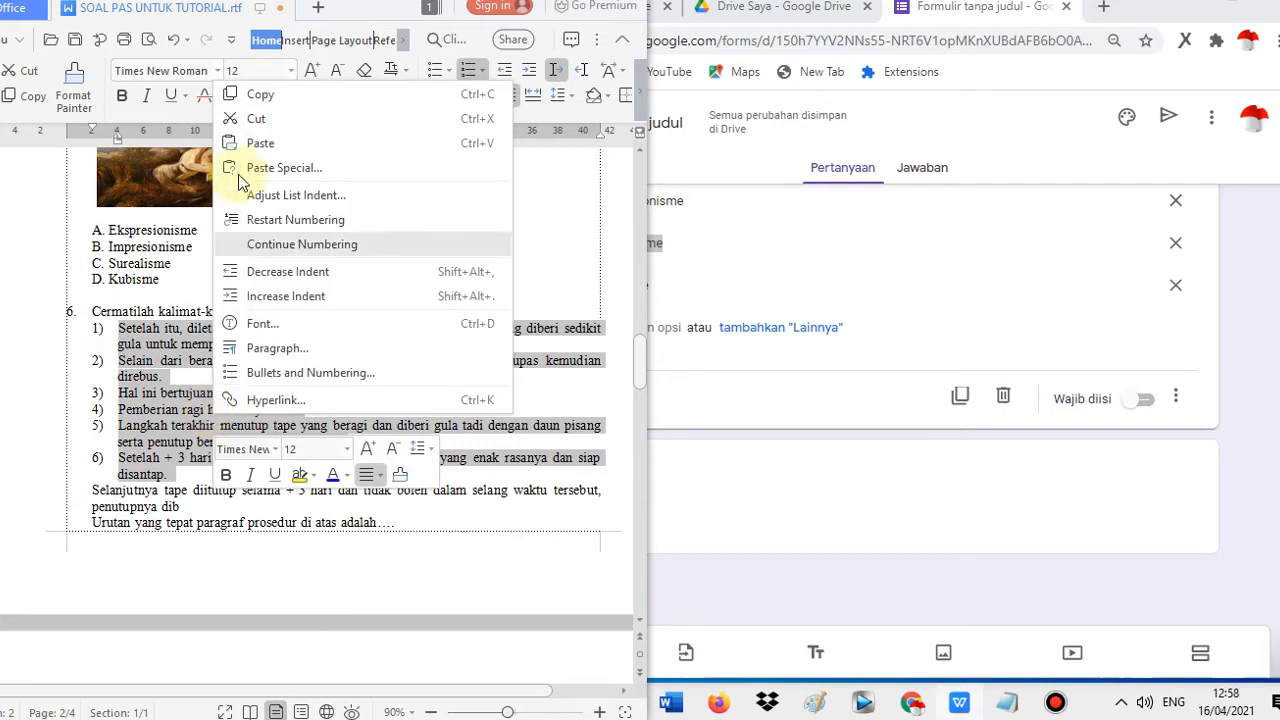
left_click(255, 93)
left_click(779, 476)
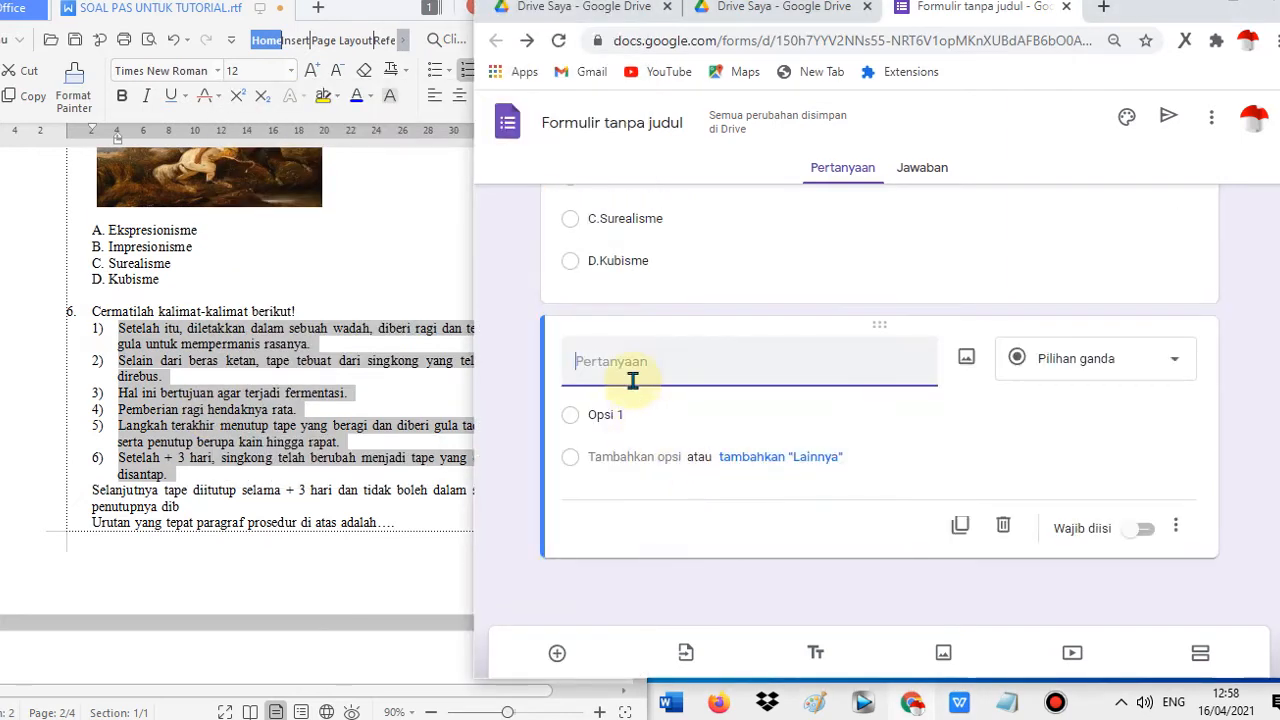
key("ctrl+v")
left_click_drag(768, 573, 560, 353)
key("BackSpace")
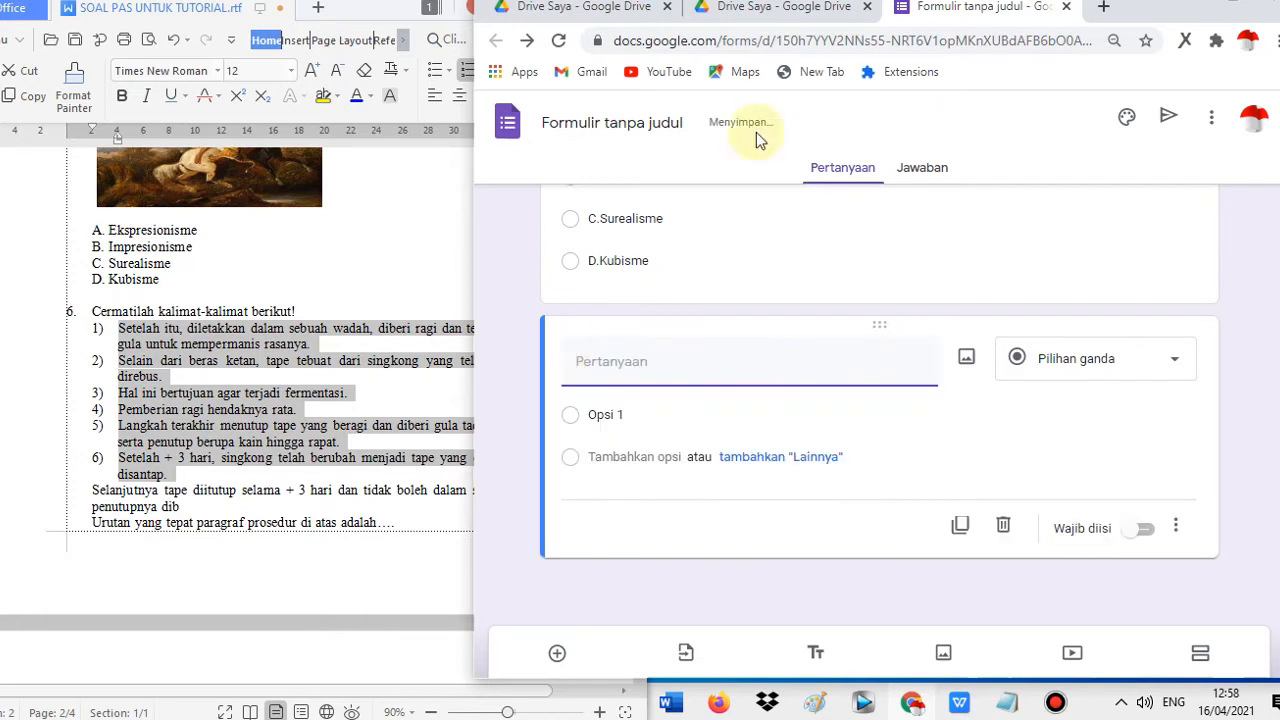
- Enlarge the document window, deselect the numbered statements and capture a screenshot of the page showing question 6
left_click(366, 3)
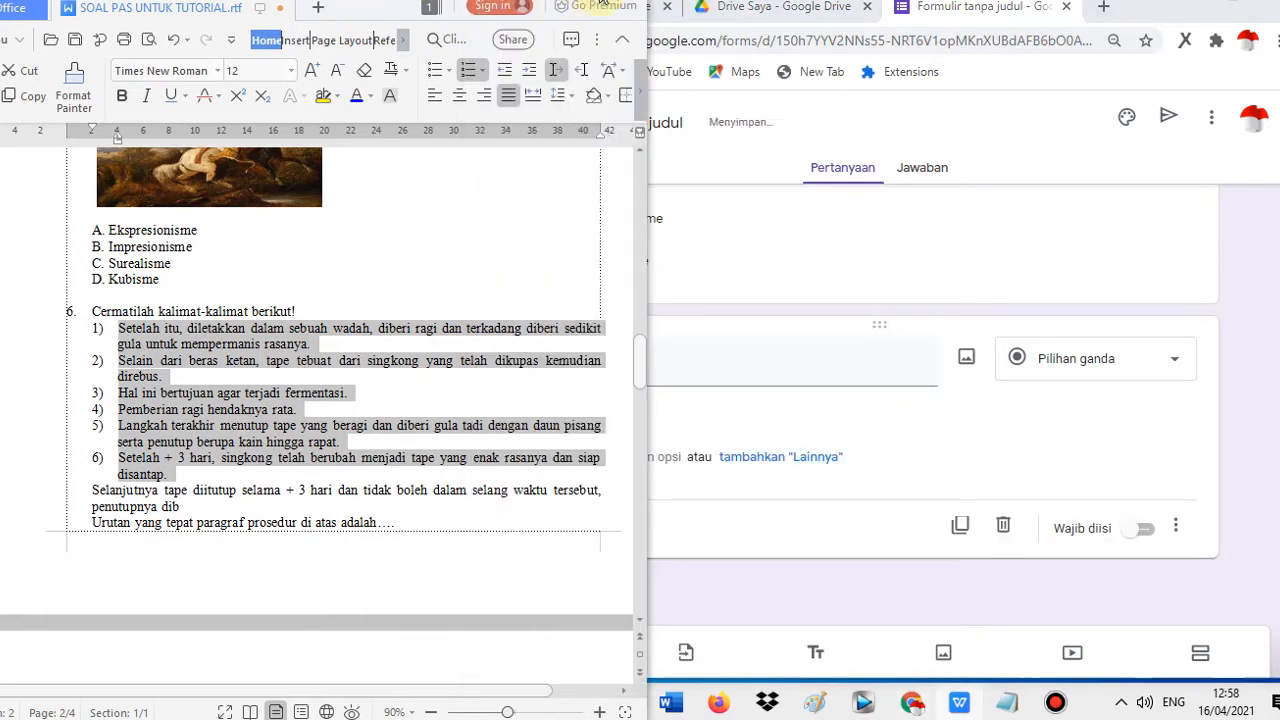
double_click(600, 4)
left_click(617, 249)
left_click(431, 314)
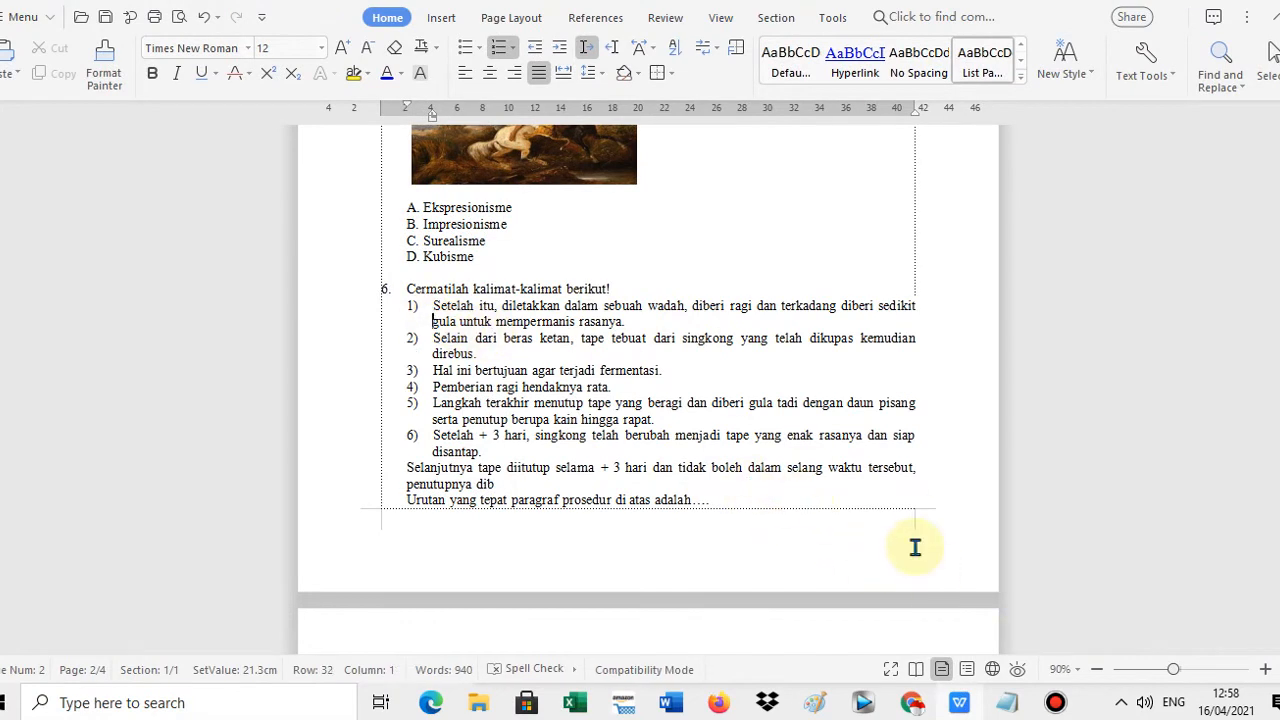
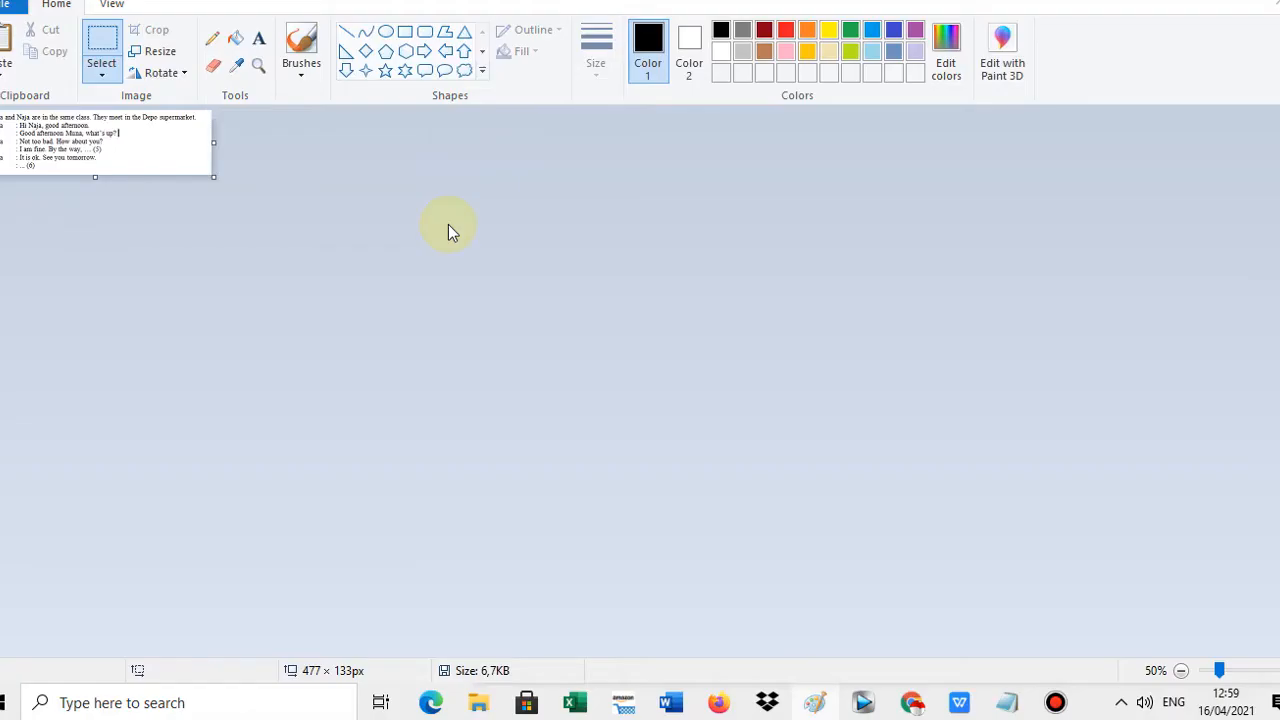
- Paste the page screenshot into Paint and enlarge it to about 1748 × 946 px
key("ctrl+v")
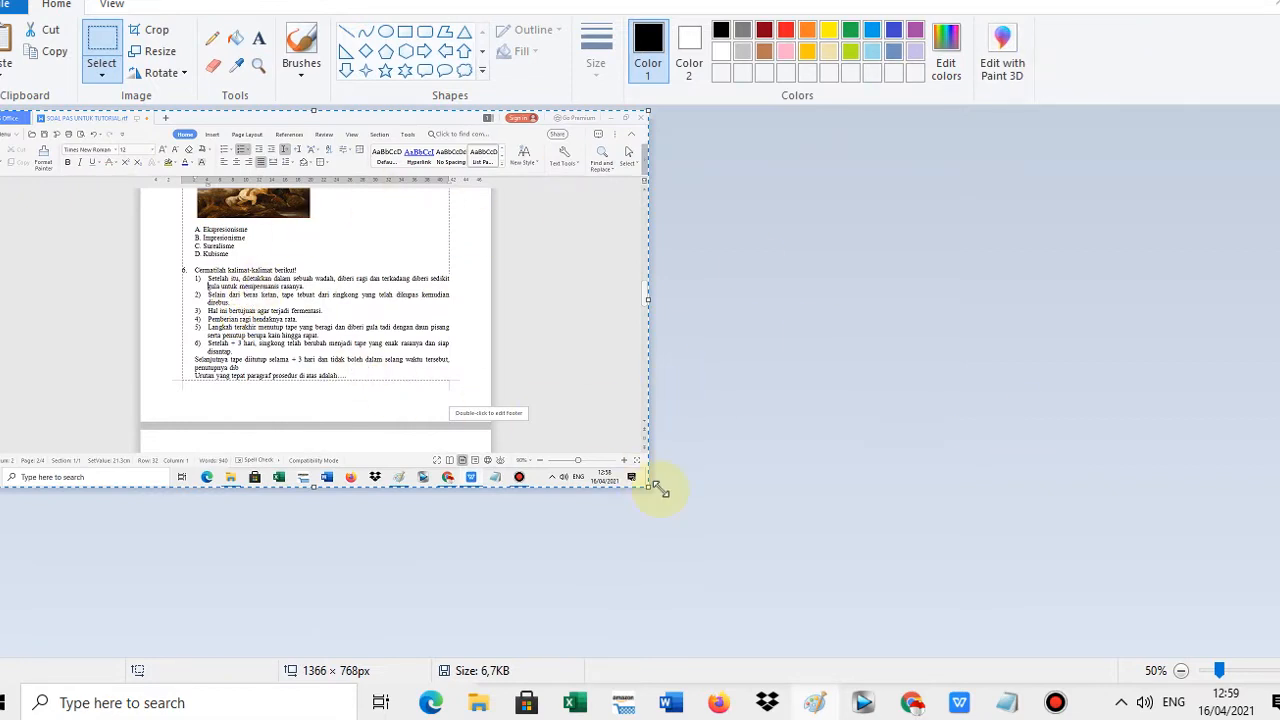
left_click_drag(648, 484, 836, 574)
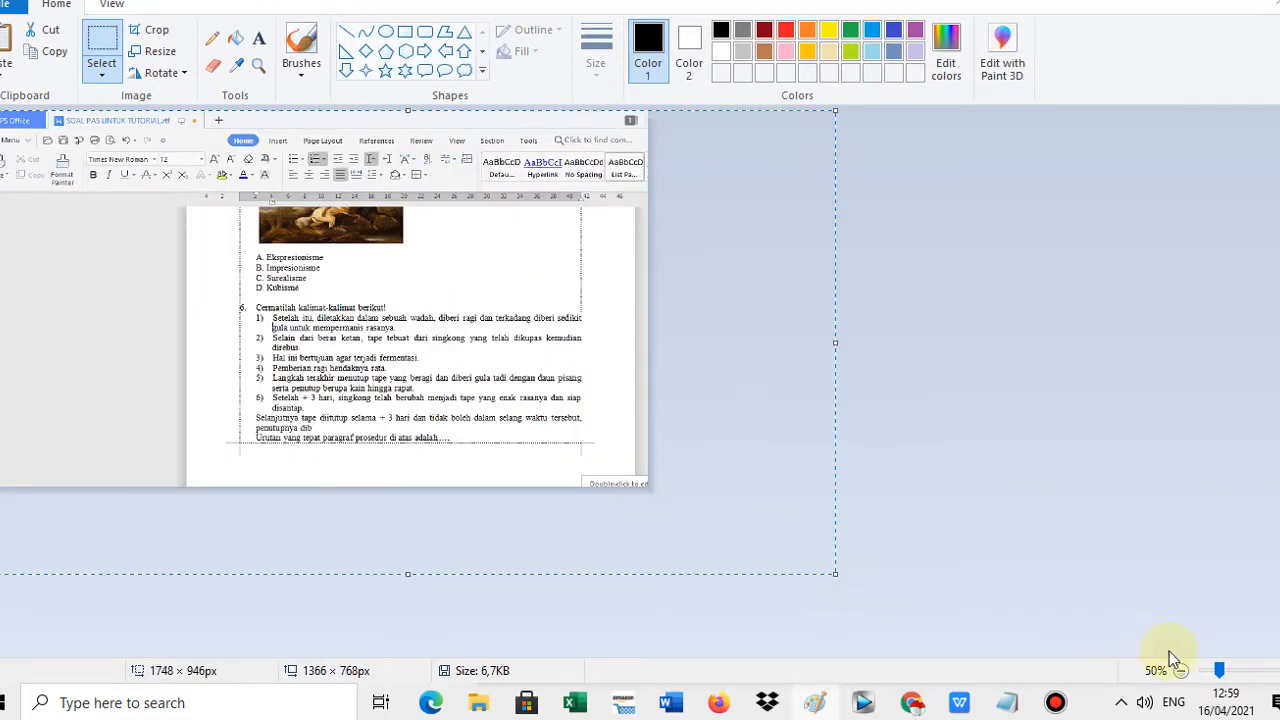
left_click(1277, 671)
scroll(1140, 608, "down", 3)
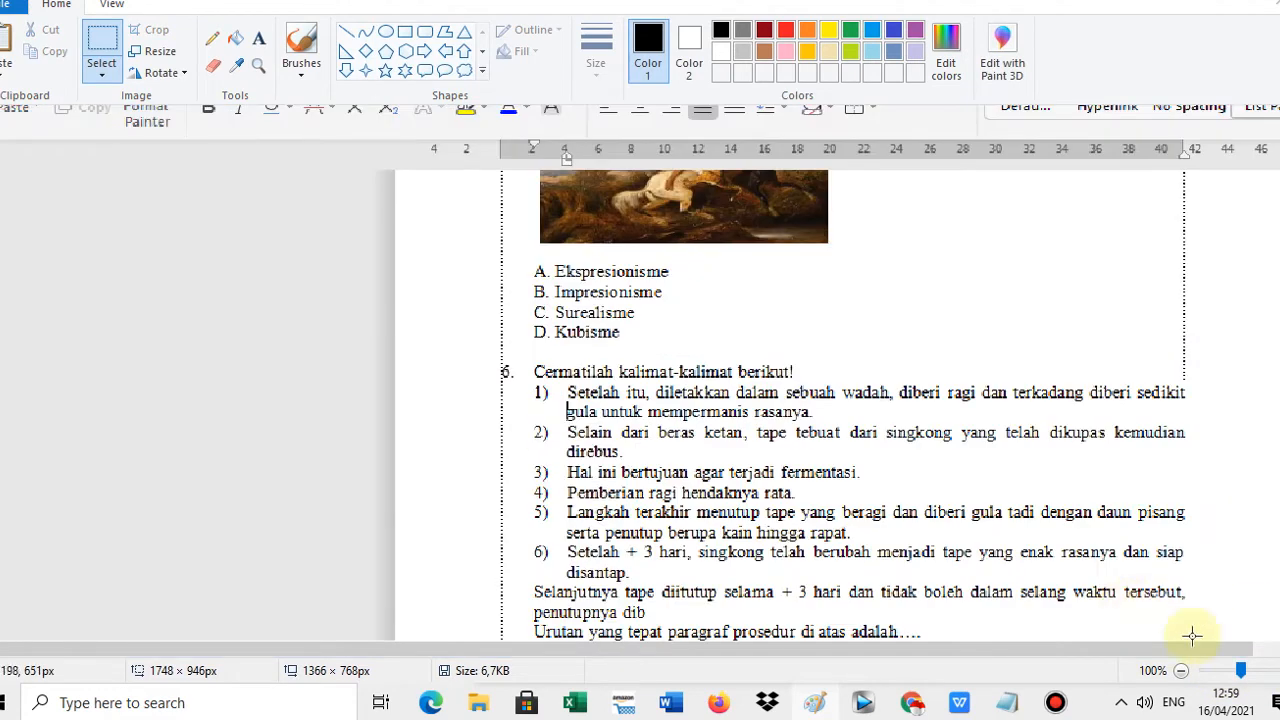
left_click(1183, 672)
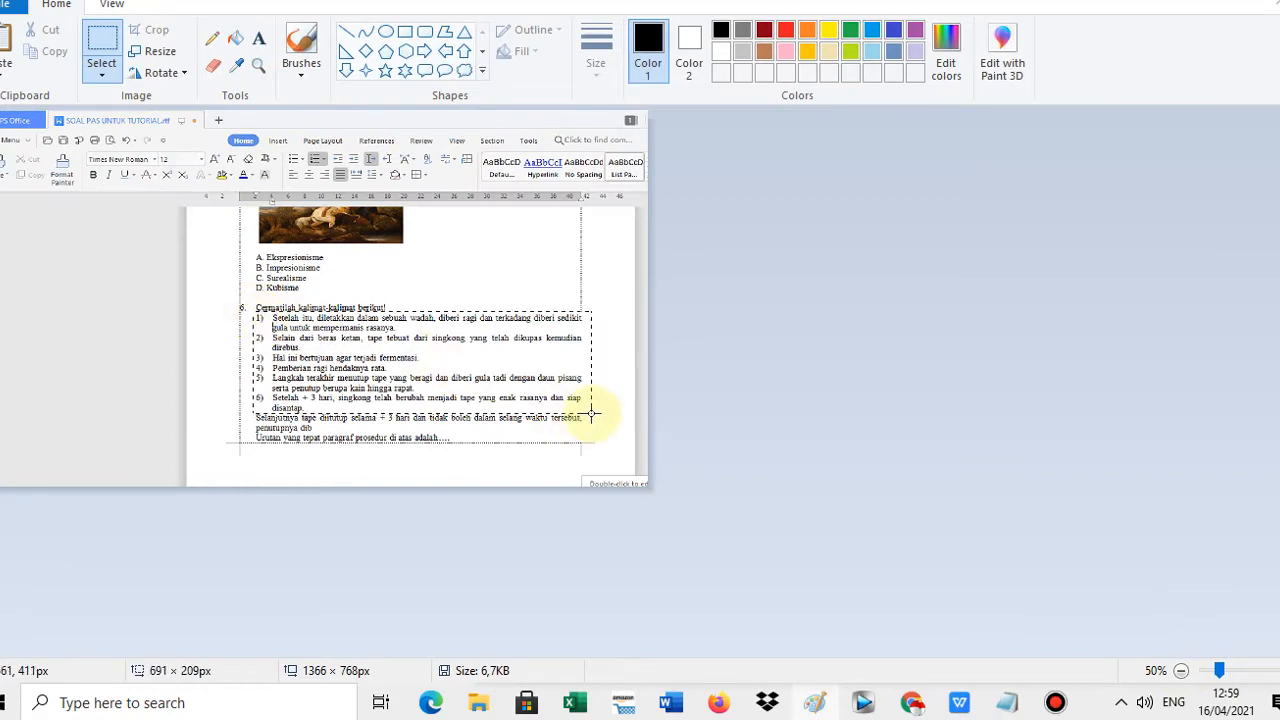
- Crop the screenshot to question 6's numbered statements, an area of about 691 × 209 px
left_click_drag(591, 411, 591, 411)
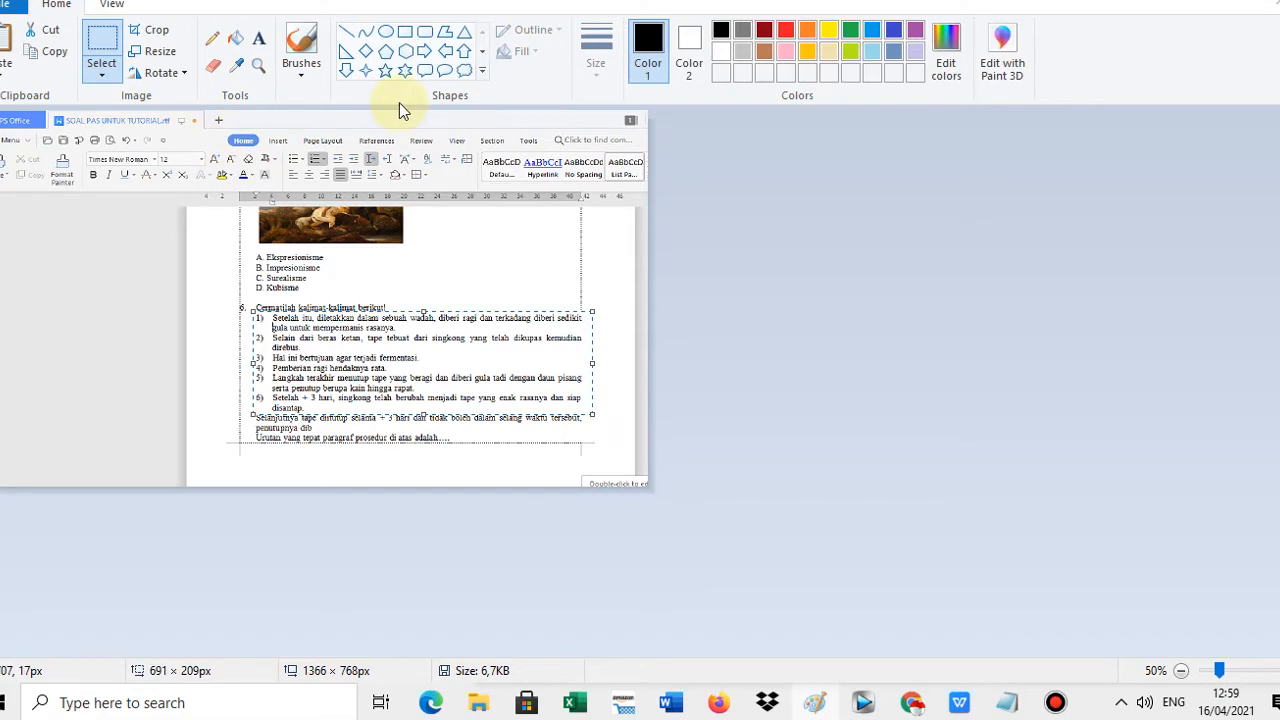
left_click(156, 31)
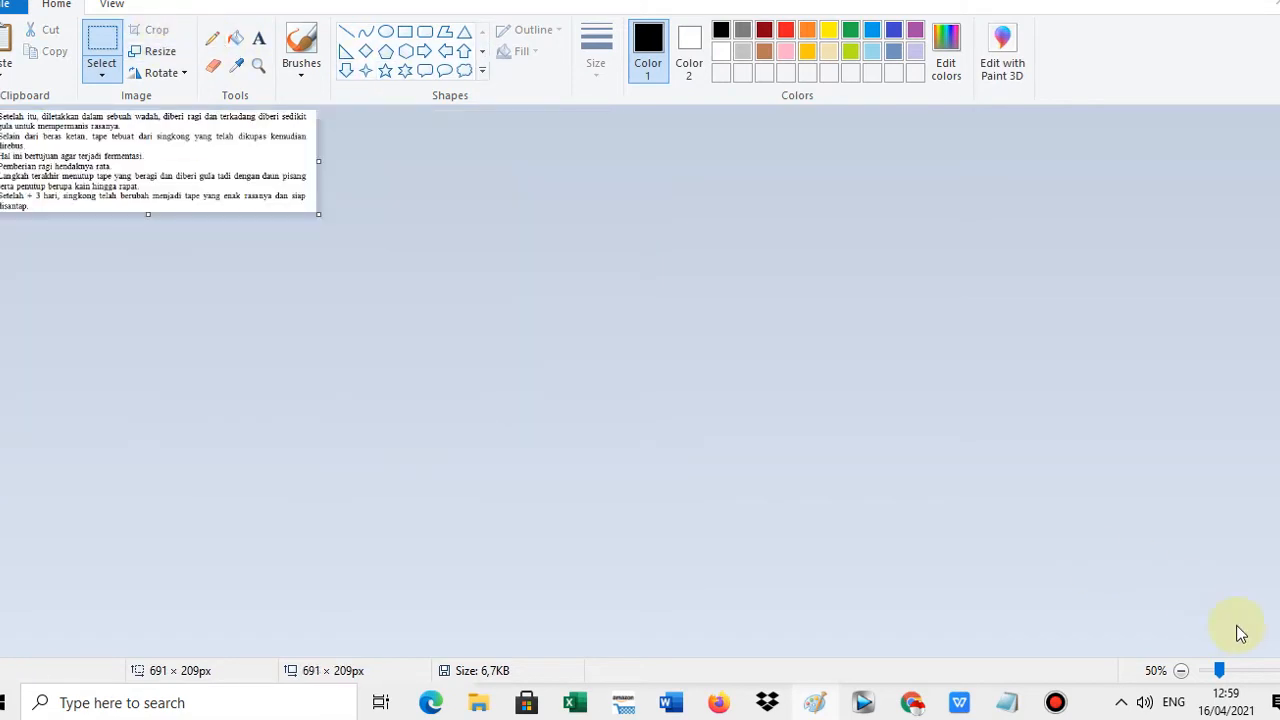
left_click(1275, 670)
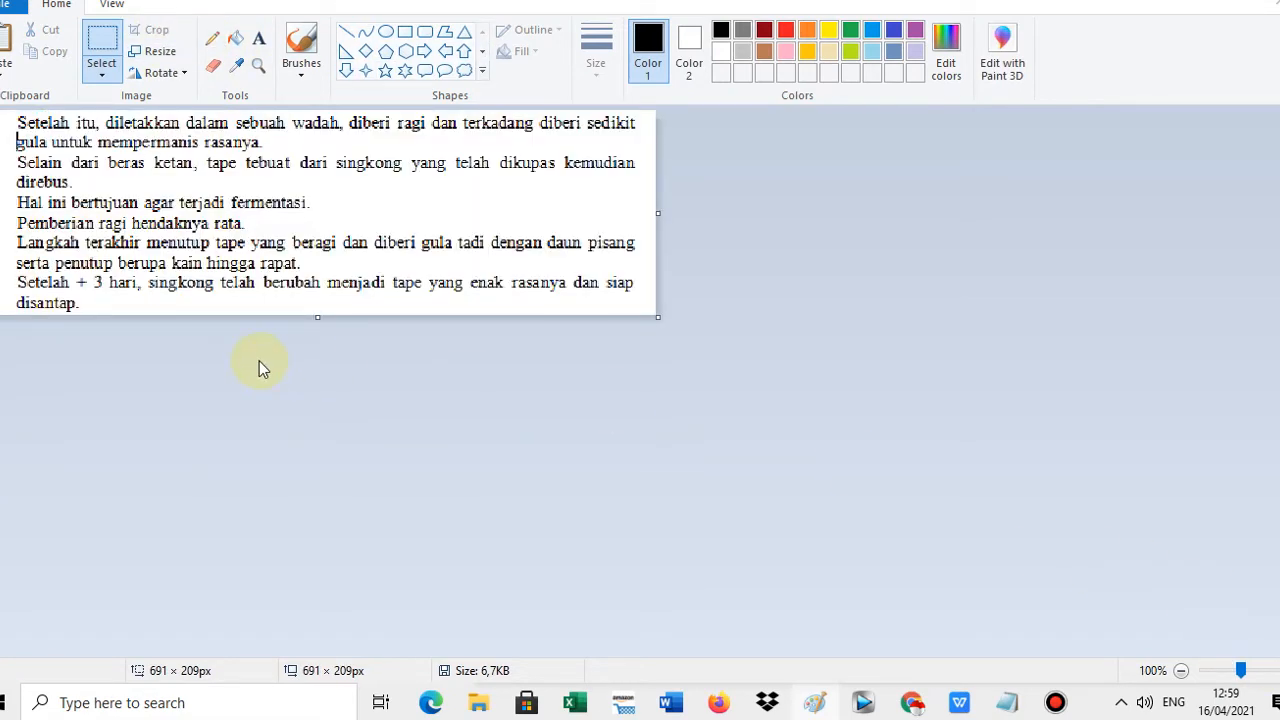
- Save the cropped picture of question 6's statements as a PNG named SOAL6 in the Downloads folder
left_click(12, 5)
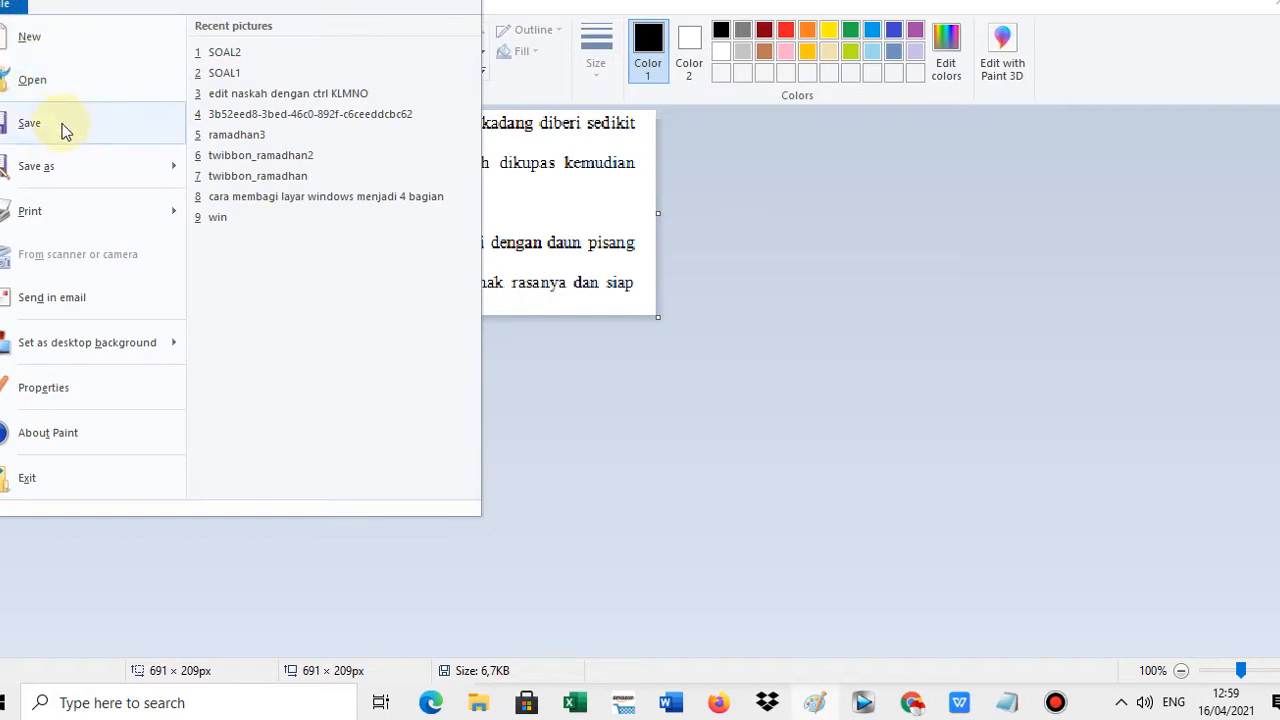
mouse_move(98, 170)
left_click(291, 73)
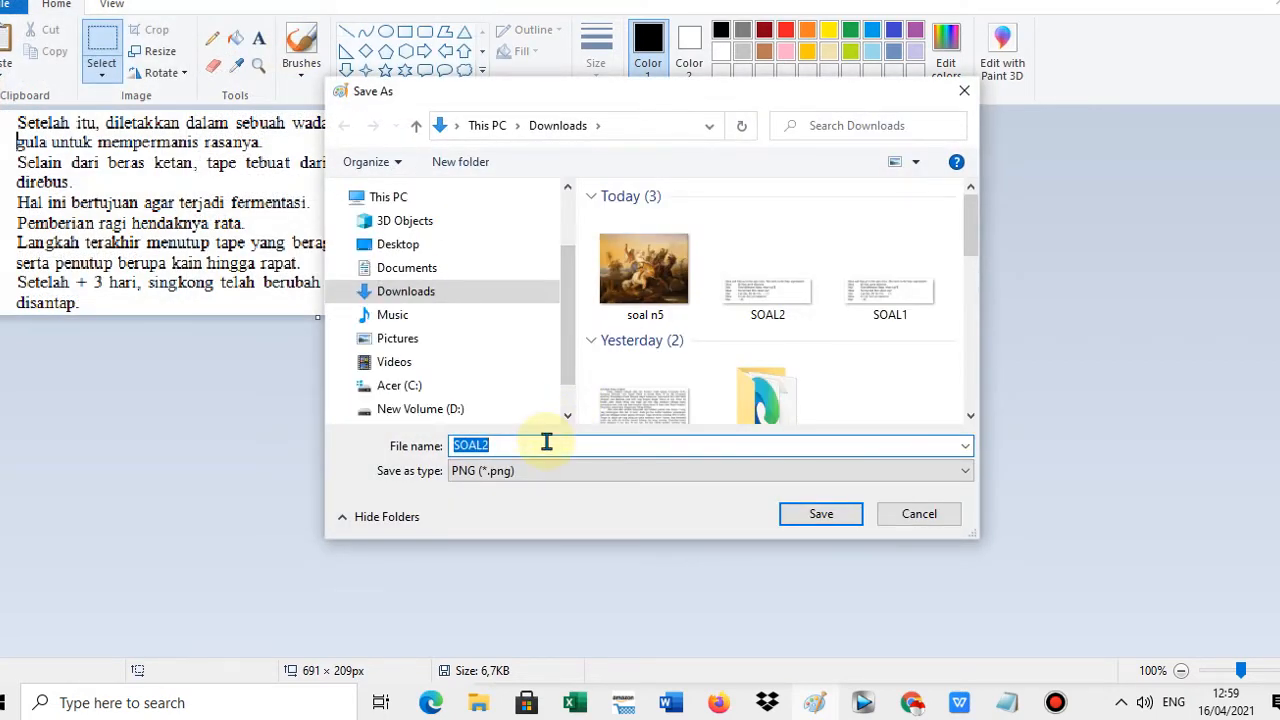
left_click(958, 704)
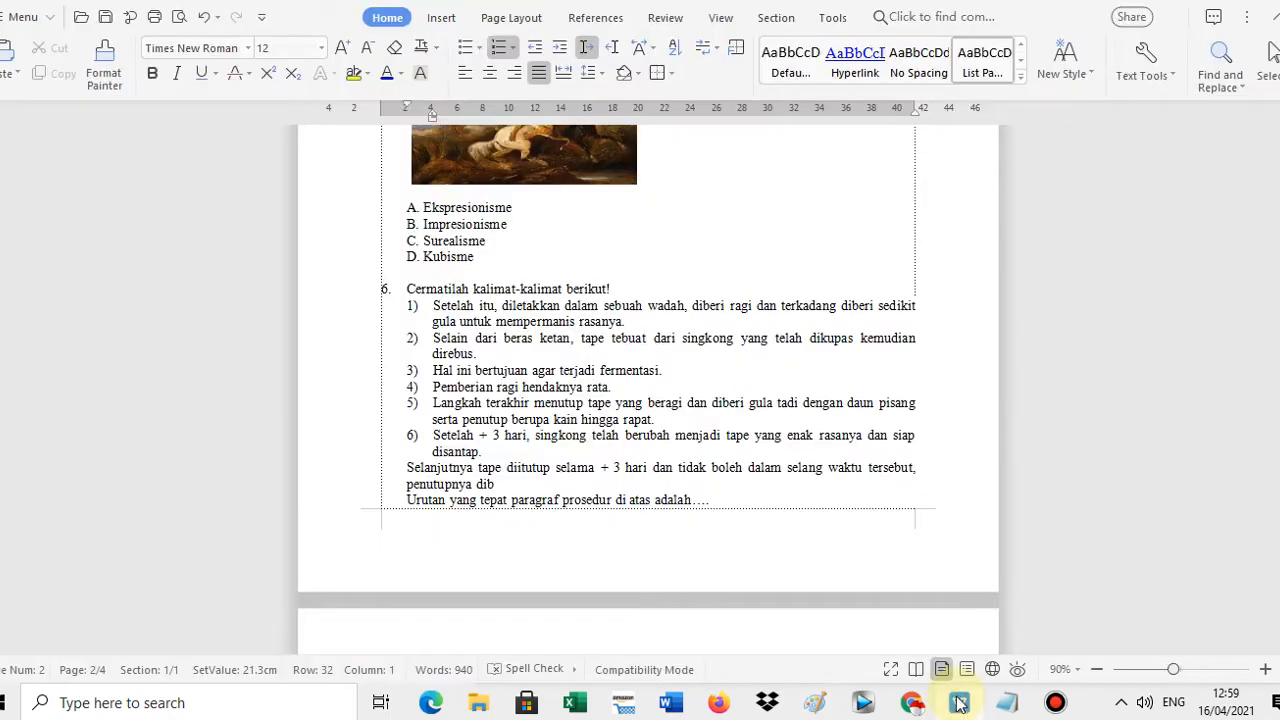
left_click(958, 702)
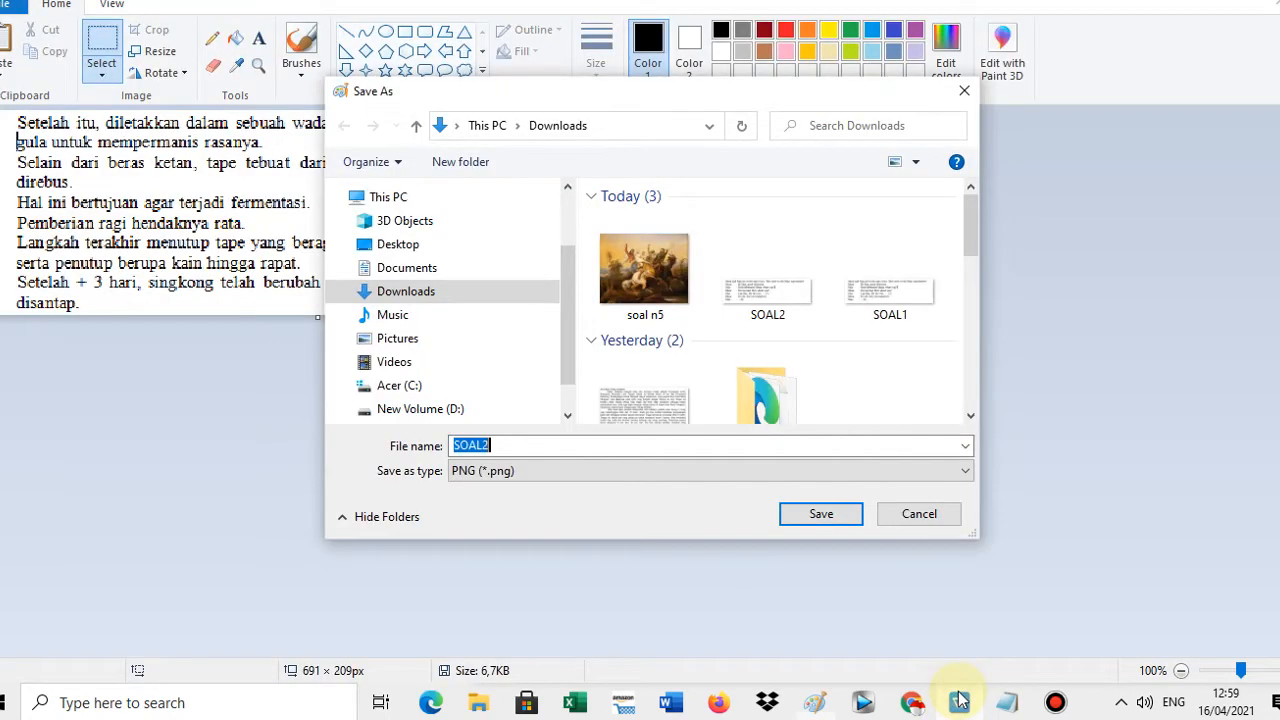
left_click(544, 441)
key("BackSpace")
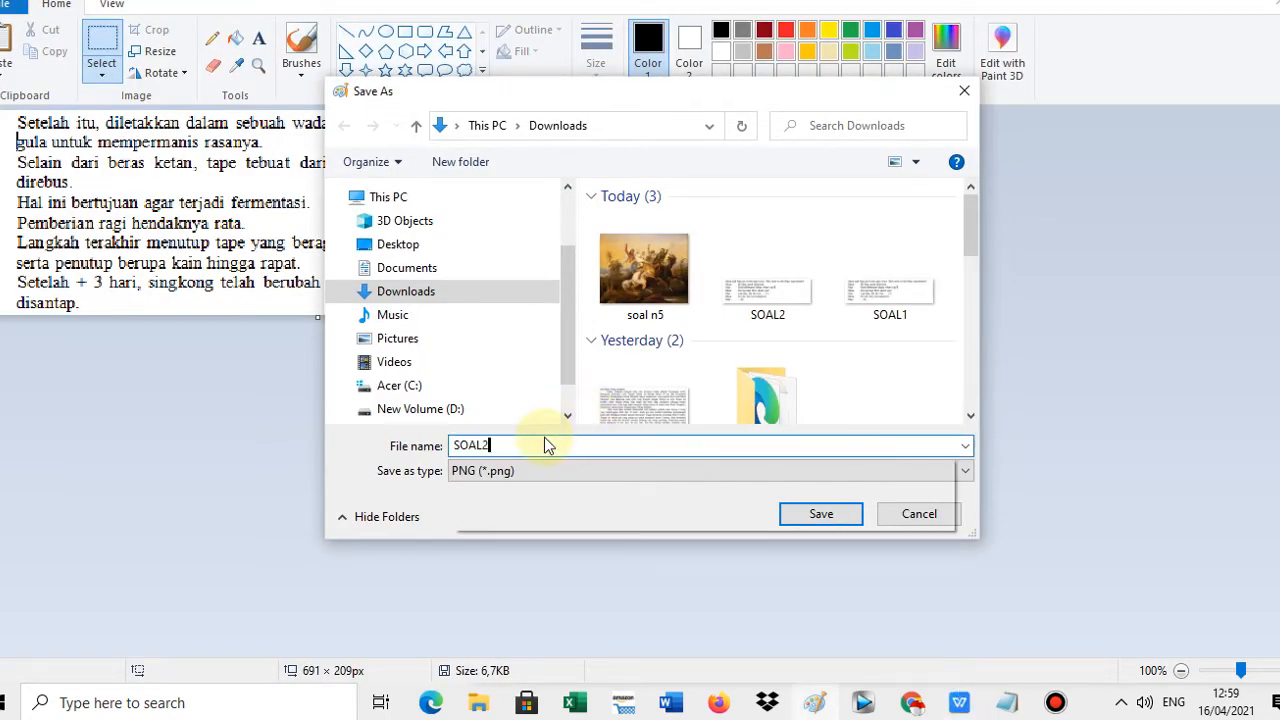
type("6")
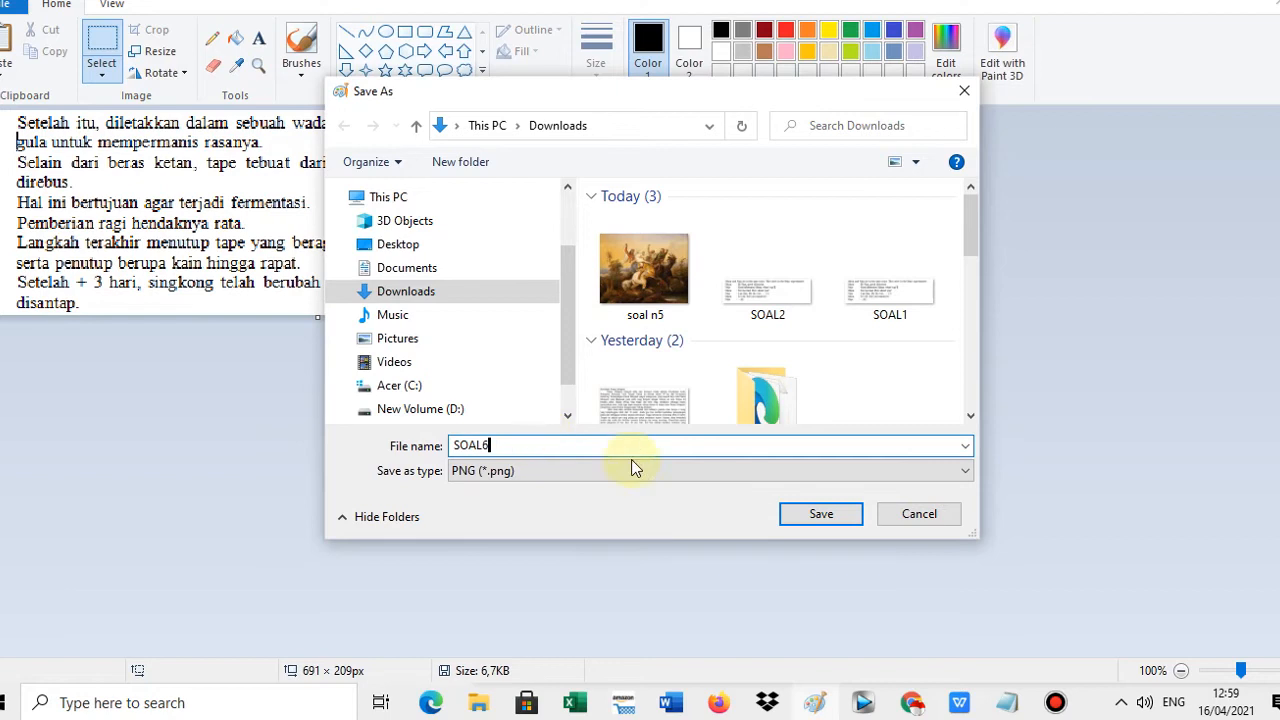
left_click(833, 516)
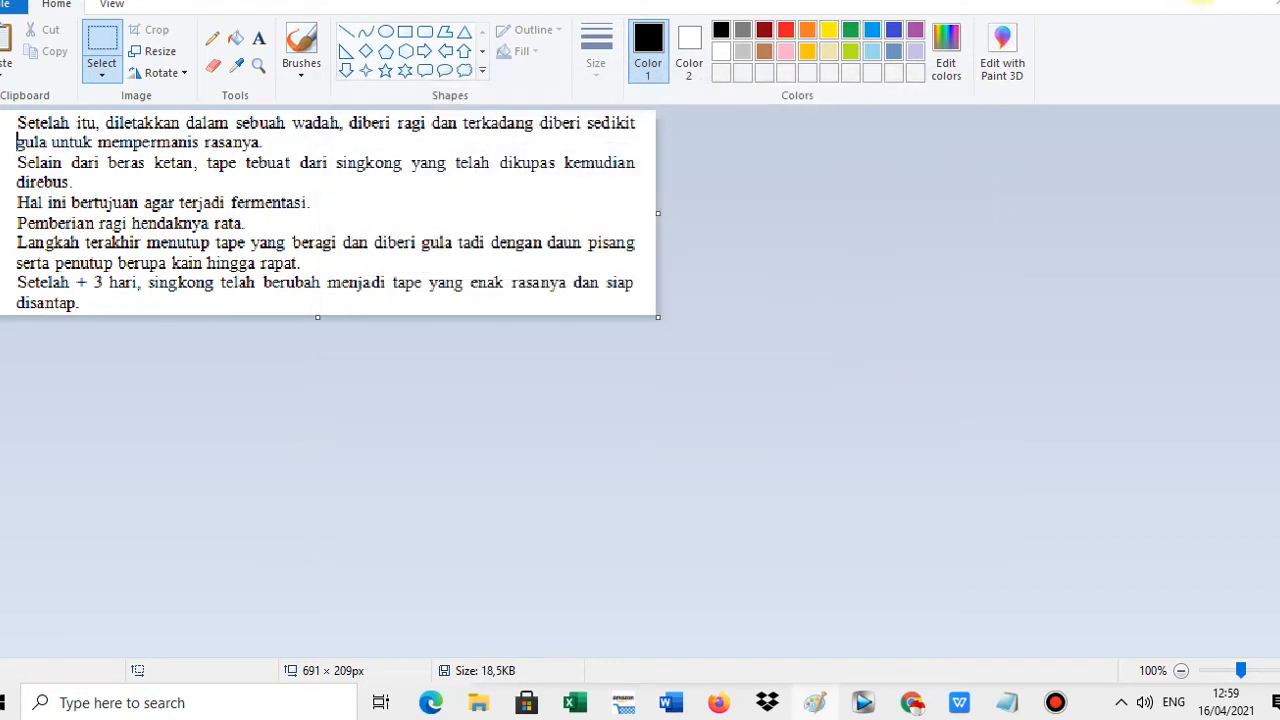
- Put Paint away and restore the form and document windows to smaller sizes so both can be used side by side
left_click(1199, 1)
left_click(1236, 4)
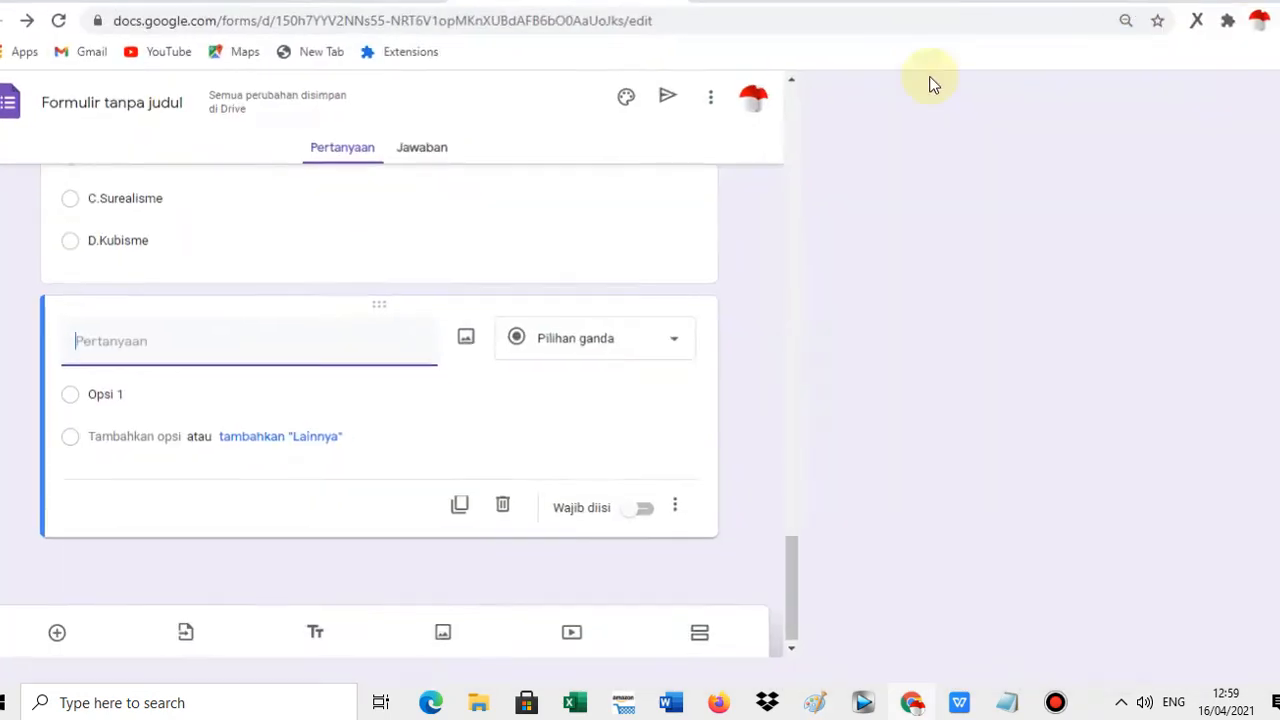
left_click(1245, 2)
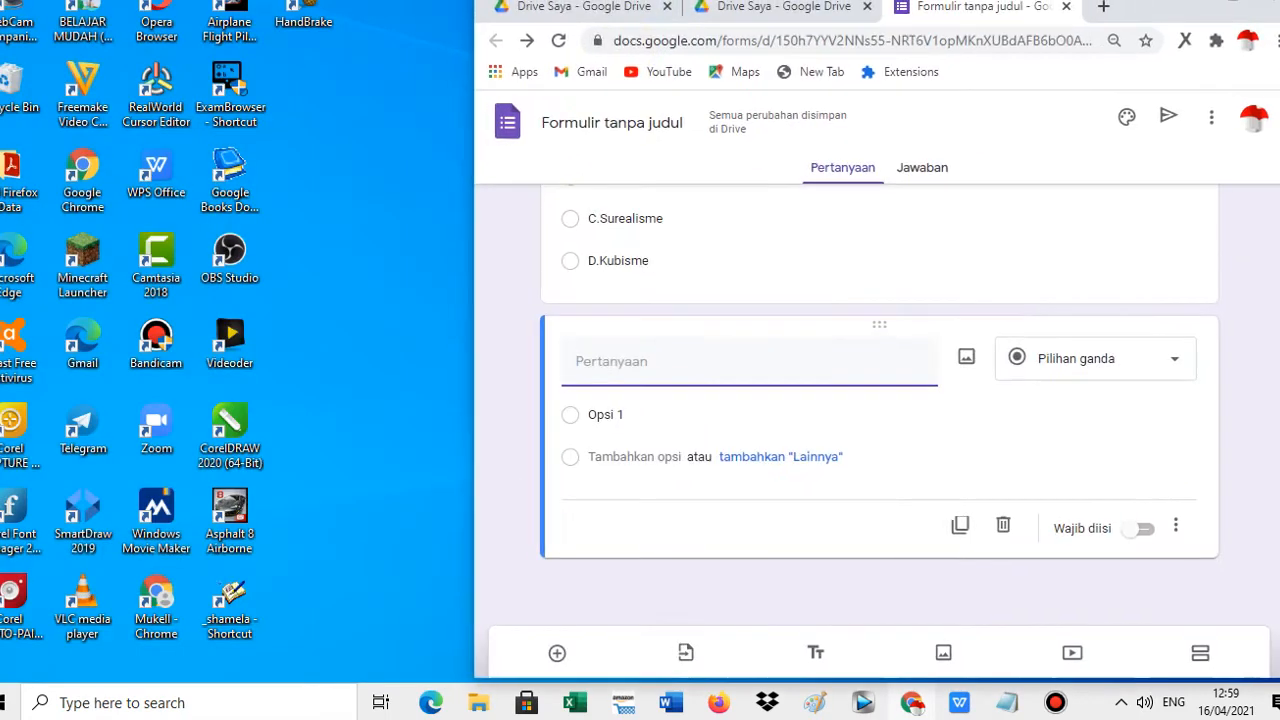
left_click(957, 706)
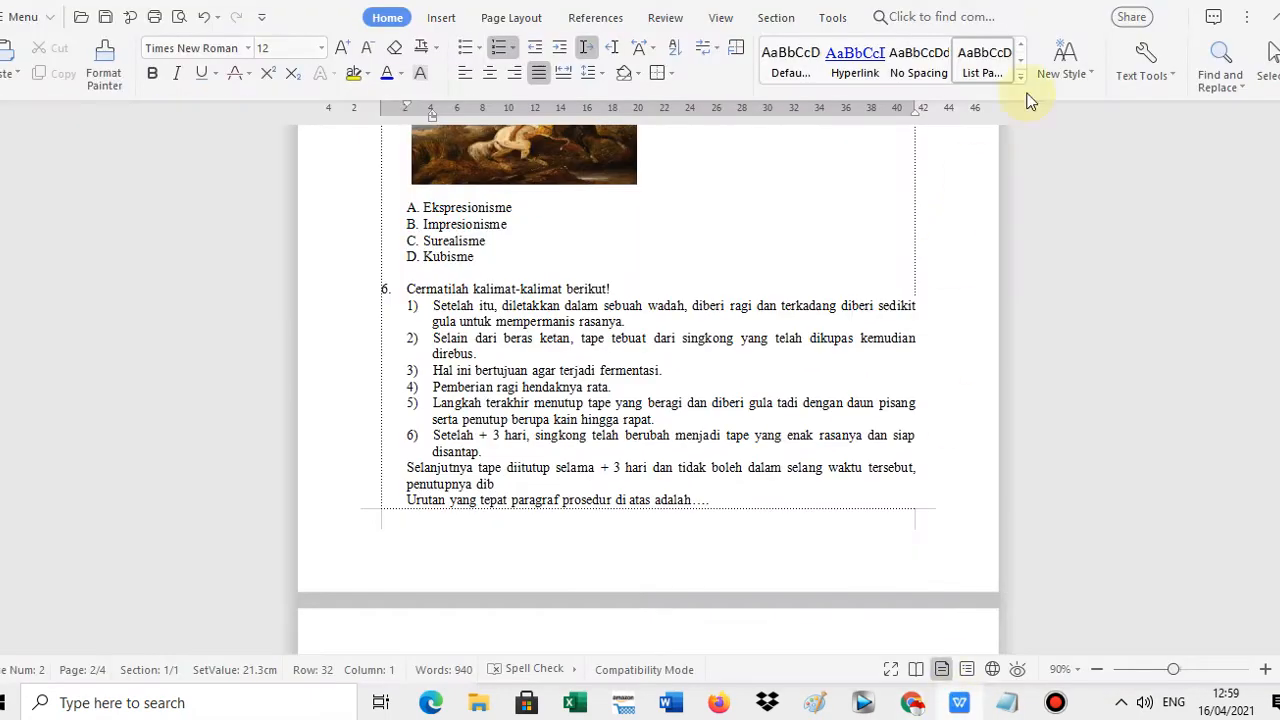
left_click(1262, 2)
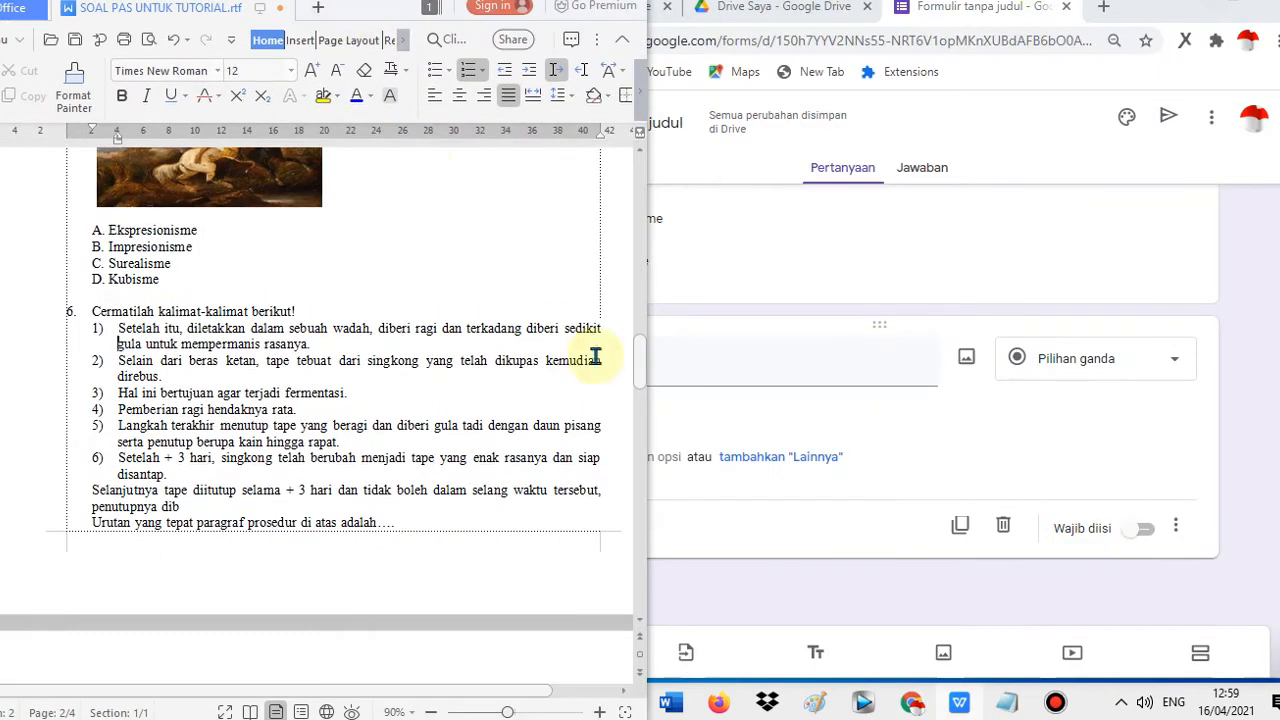
left_click(754, 420)
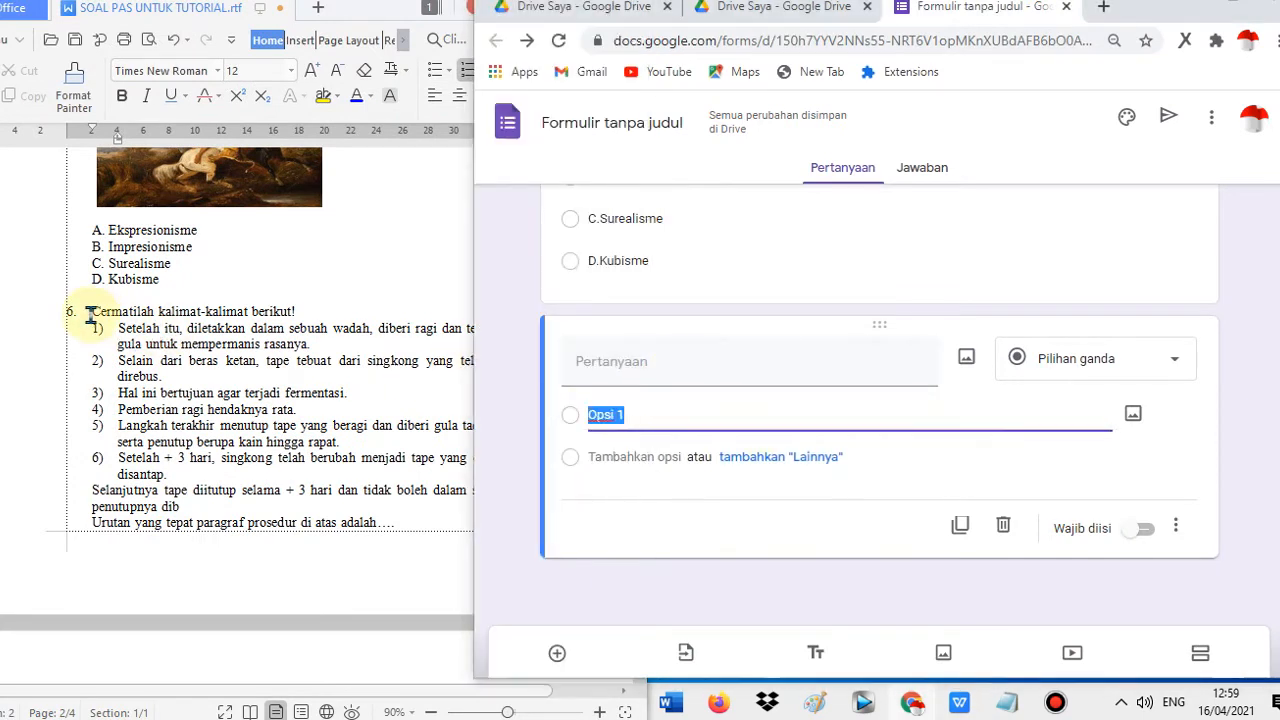
- Copy "Cermatilah kalimat-kalimat berikut!" from question 6 in the document into the new form question's text
left_click_drag(84, 306, 303, 305)
right_click(250, 314)
left_click(290, 322)
left_click(703, 367)
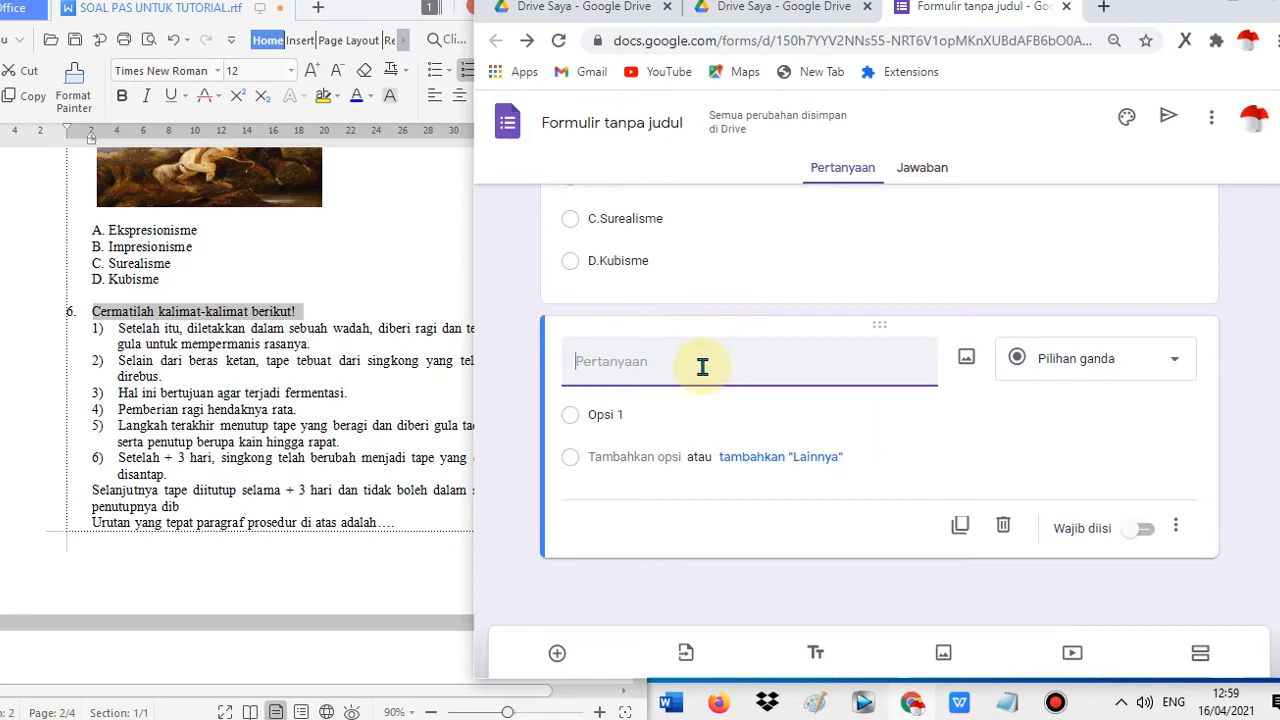
key("ctrl+v")
key("BackSpace")
key("BackSpace")
left_click(221, 348)
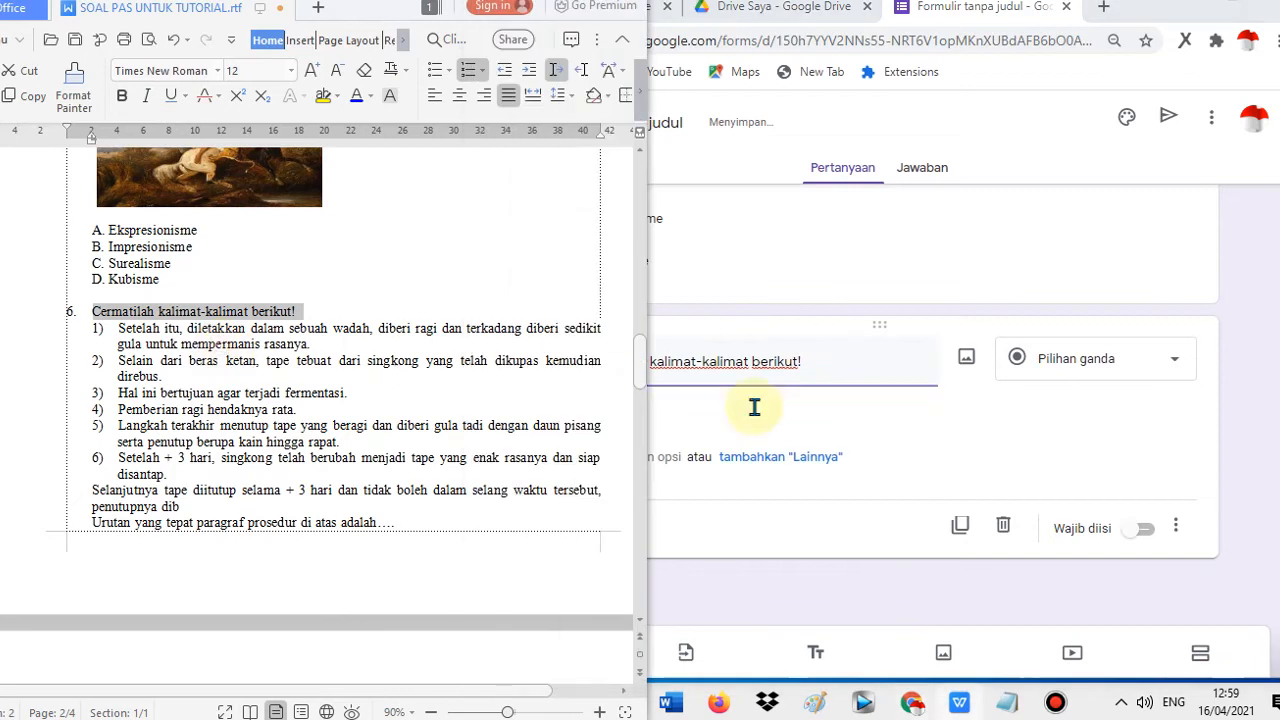
- Insert the SOAL6 picture from the Downloads folder into the new form question
left_click(835, 415)
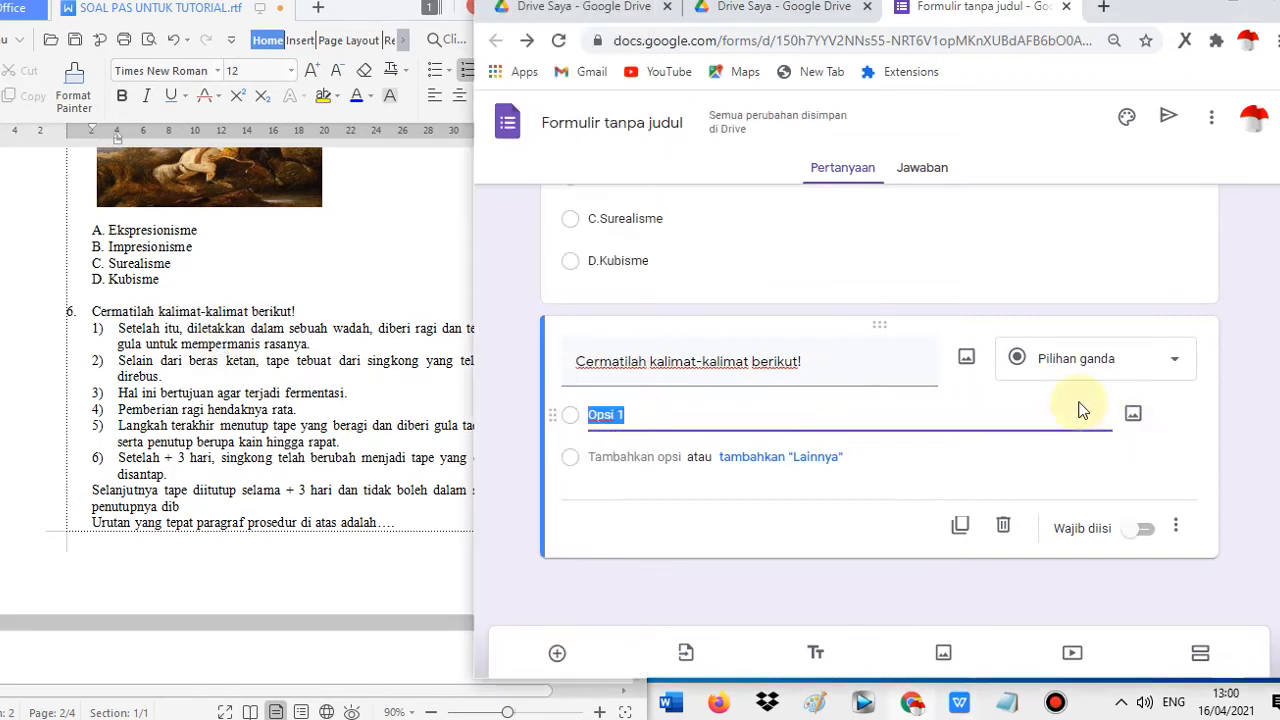
left_click(966, 357)
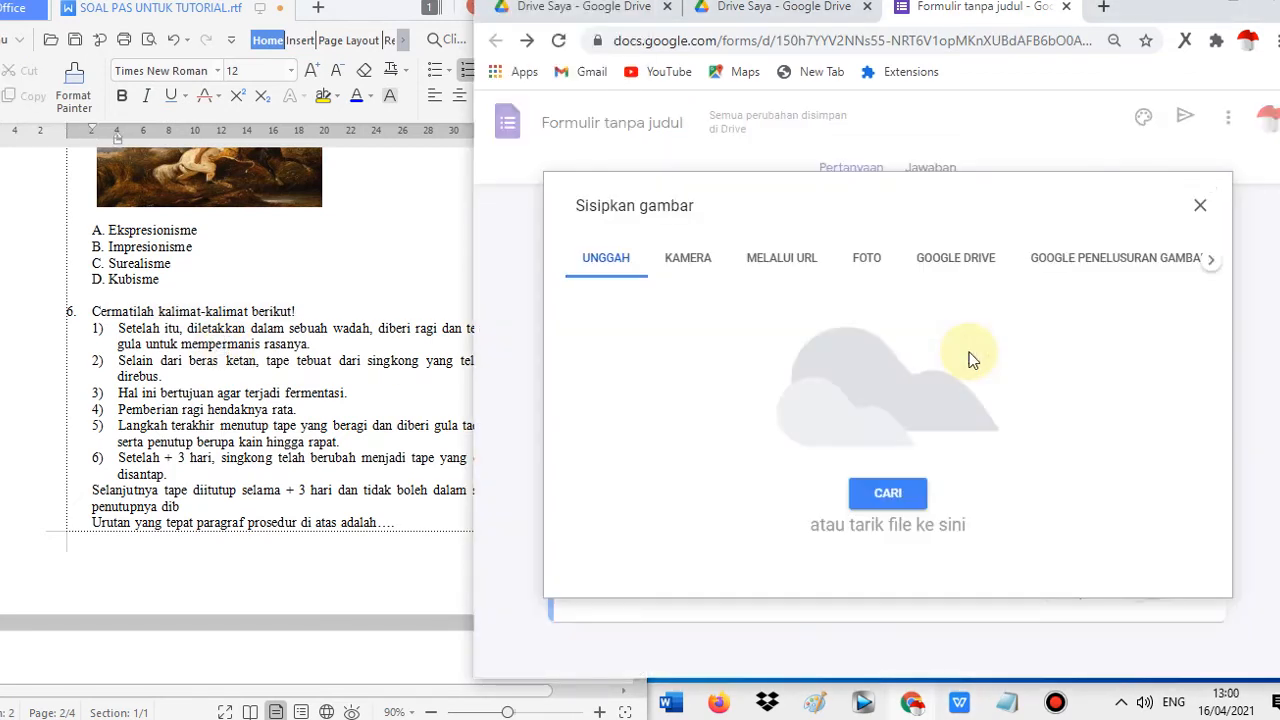
left_click(888, 493)
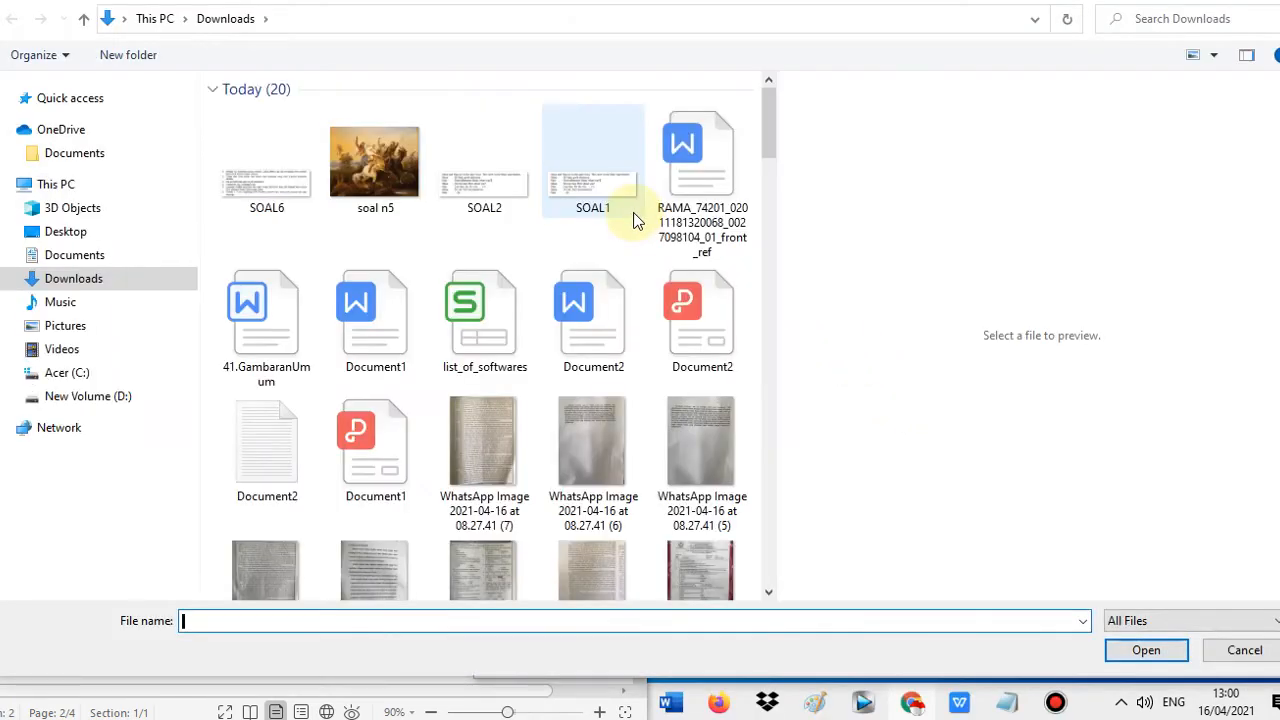
double_click(268, 180)
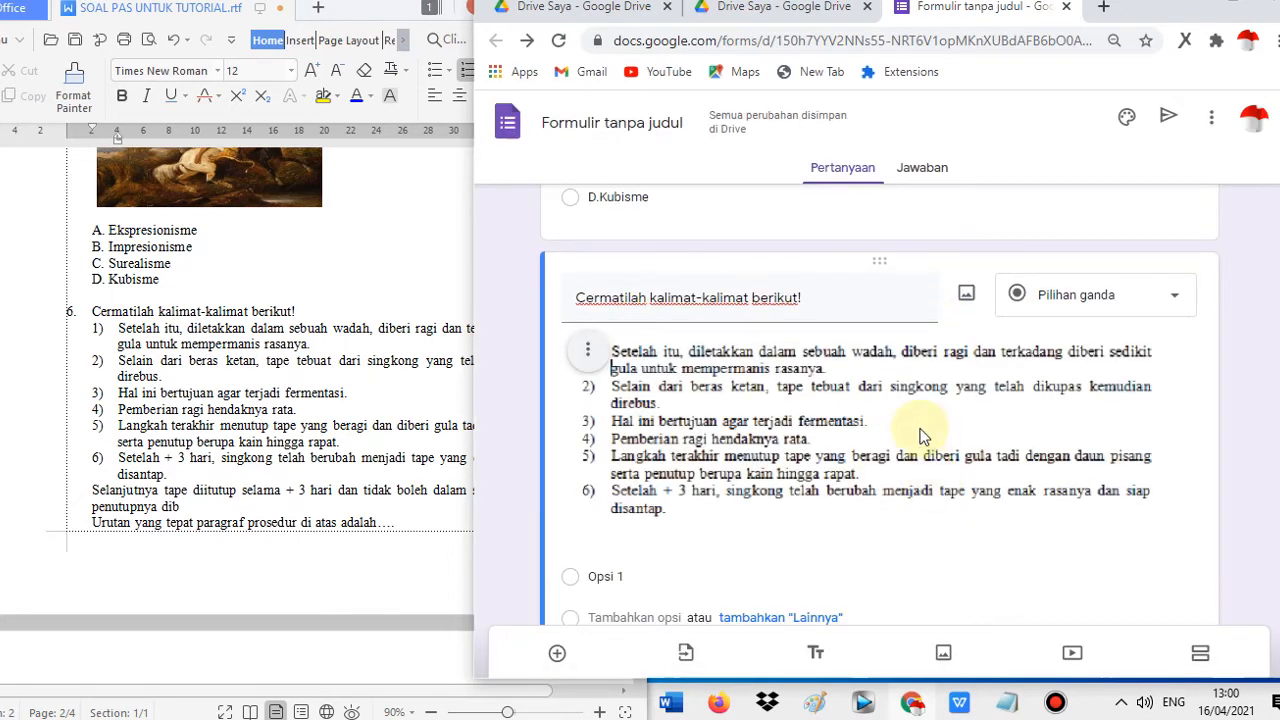
scroll(861, 491, "down", 3)
- Turn on the question's description and fill it with "Urutan yang tepat paragraf prosedur di atas adalah…." copied from the document
left_click(290, 460)
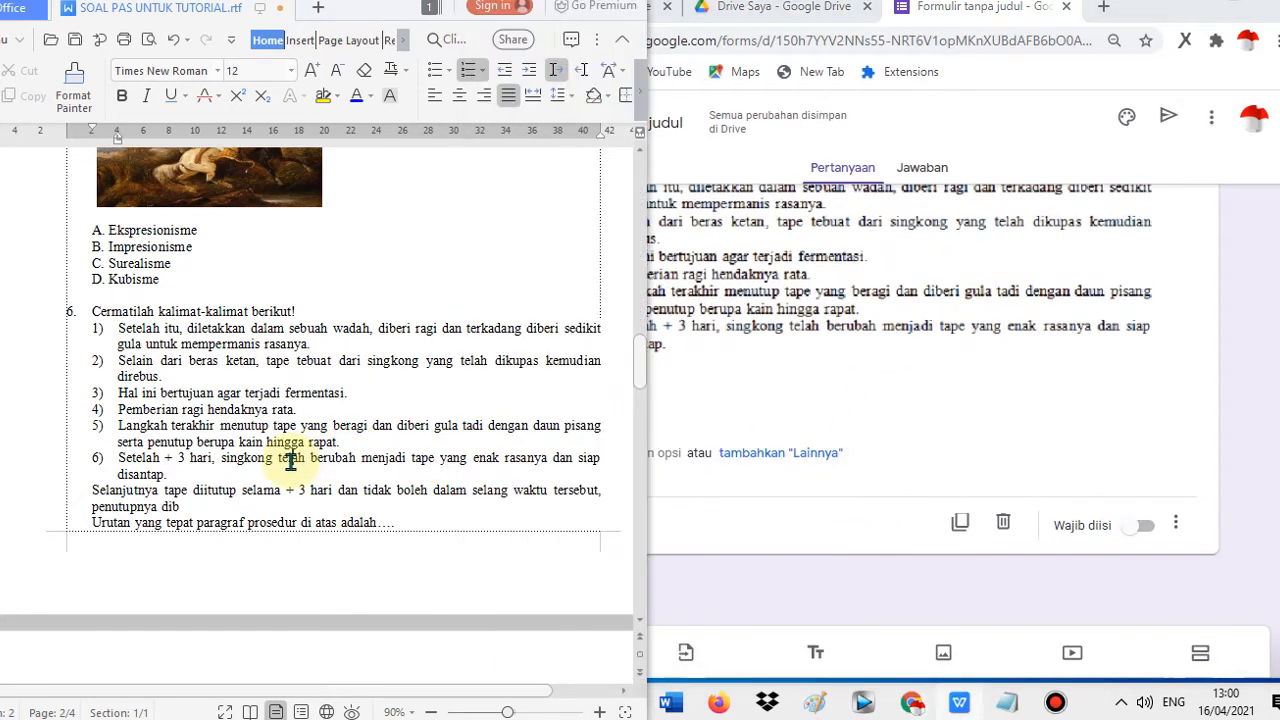
scroll(290, 460, "down", 3)
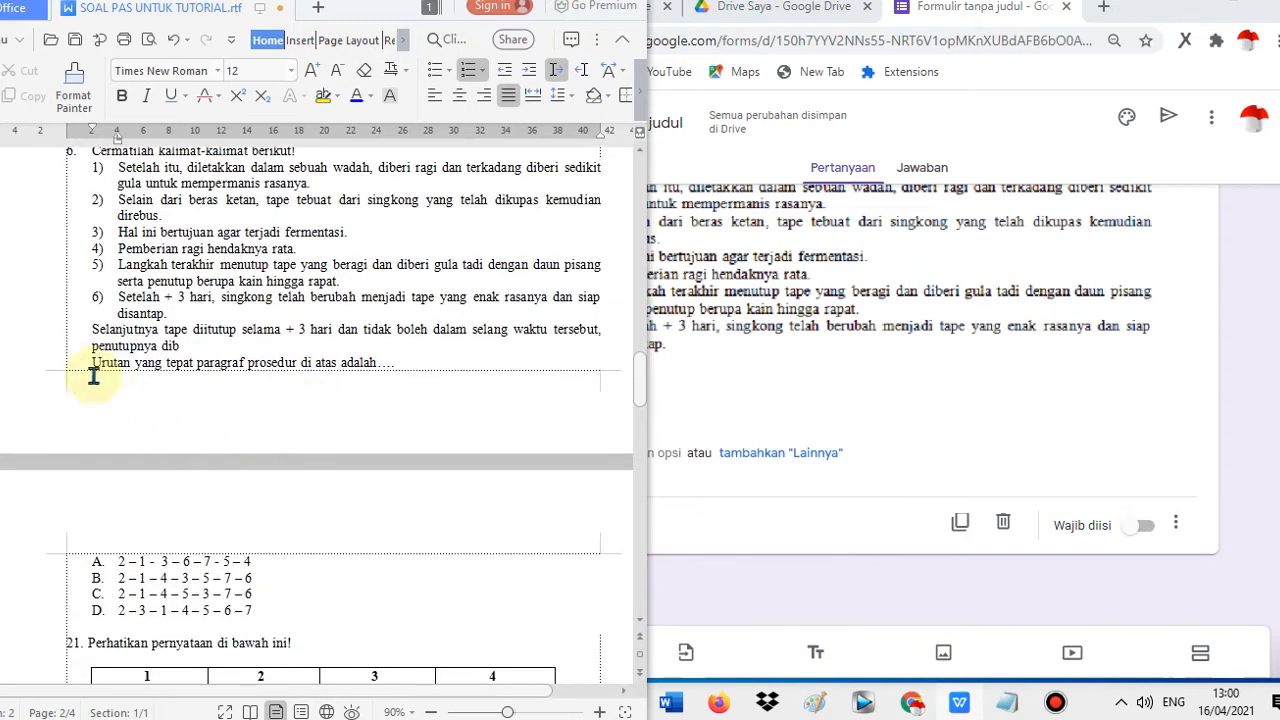
left_click_drag(76, 366, 421, 367)
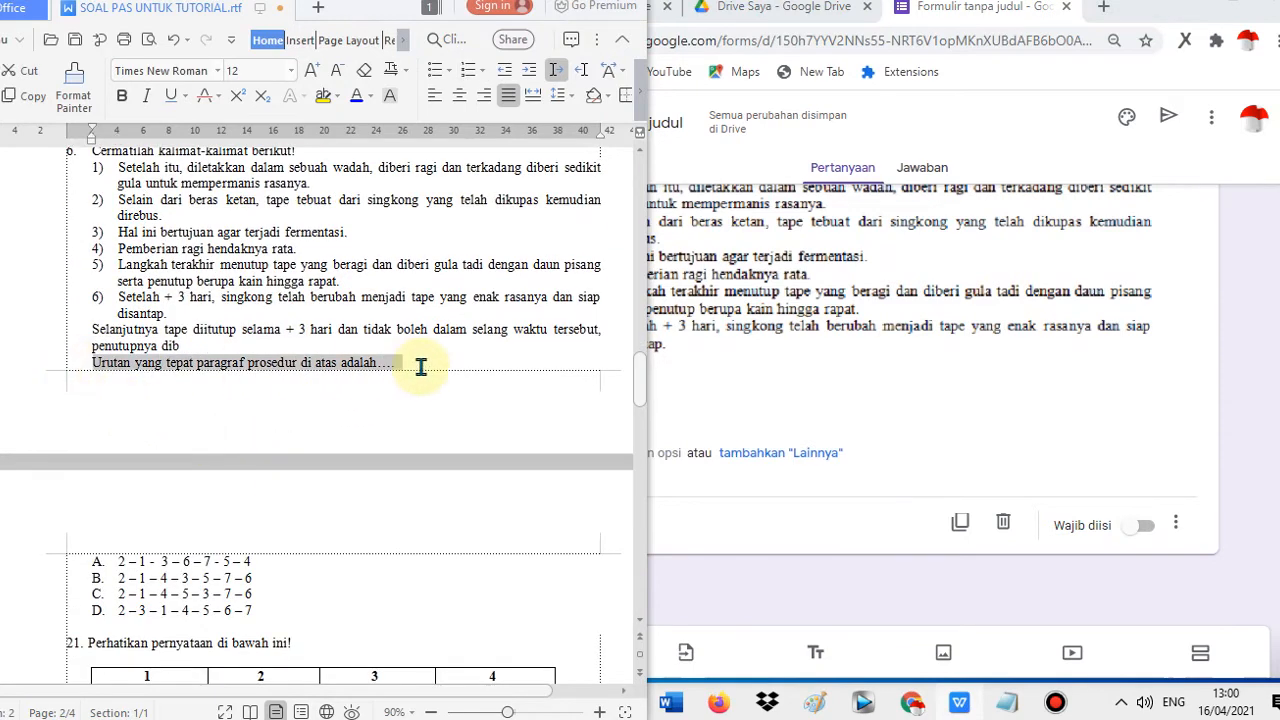
right_click(316, 368)
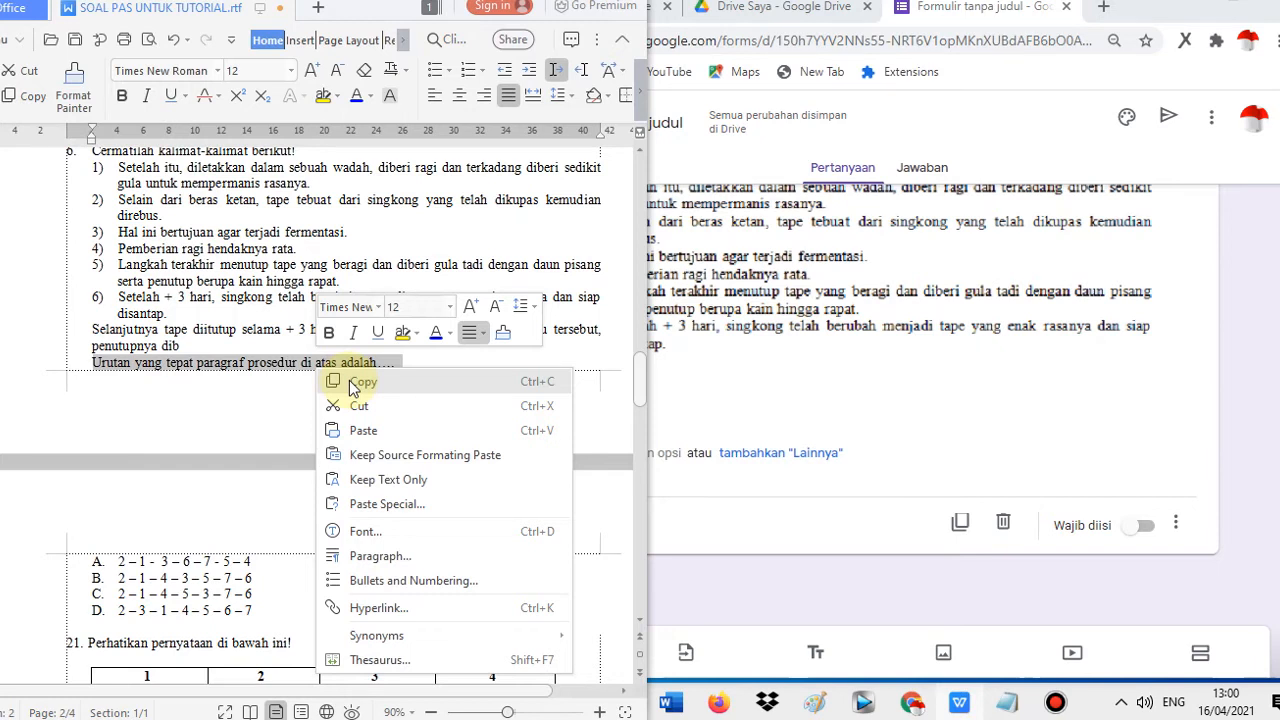
left_click(353, 385)
left_click(1176, 532)
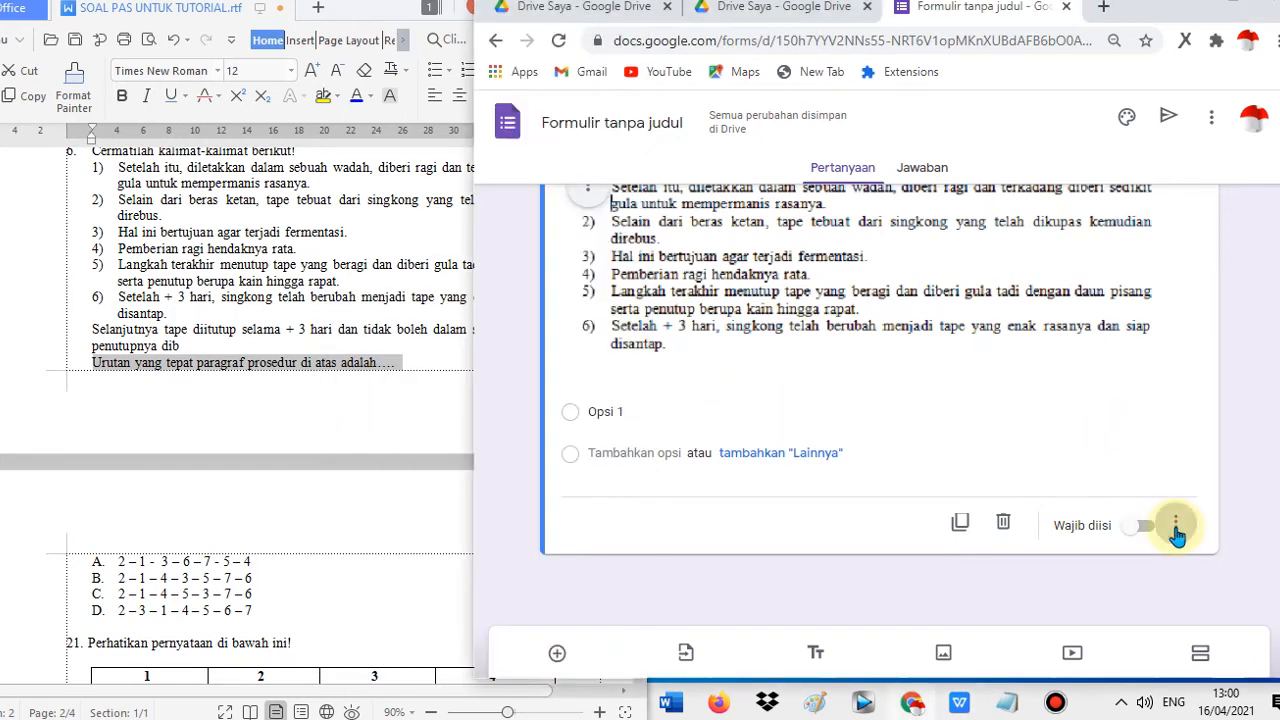
left_click(1176, 532)
left_click(1109, 528)
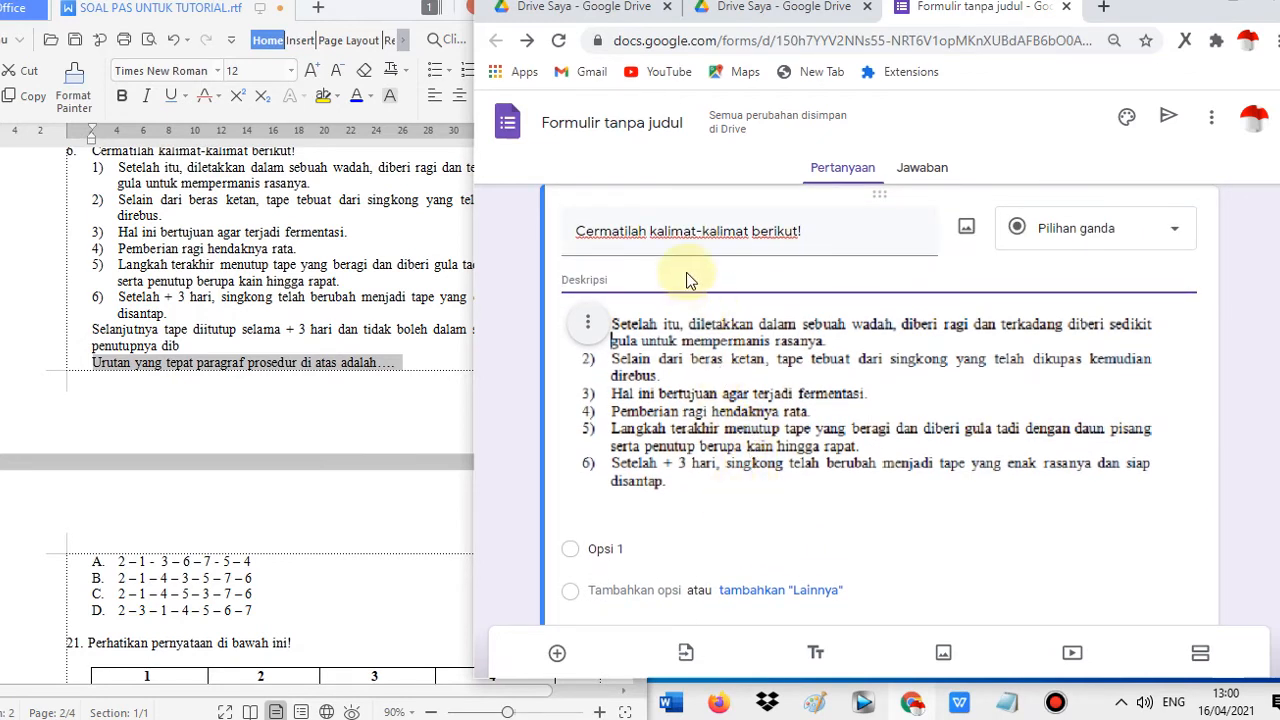
key("ctrl+v")
- Replace "atas" with "bawah" in the question's description and enlarge the form window
left_click(597, 279)
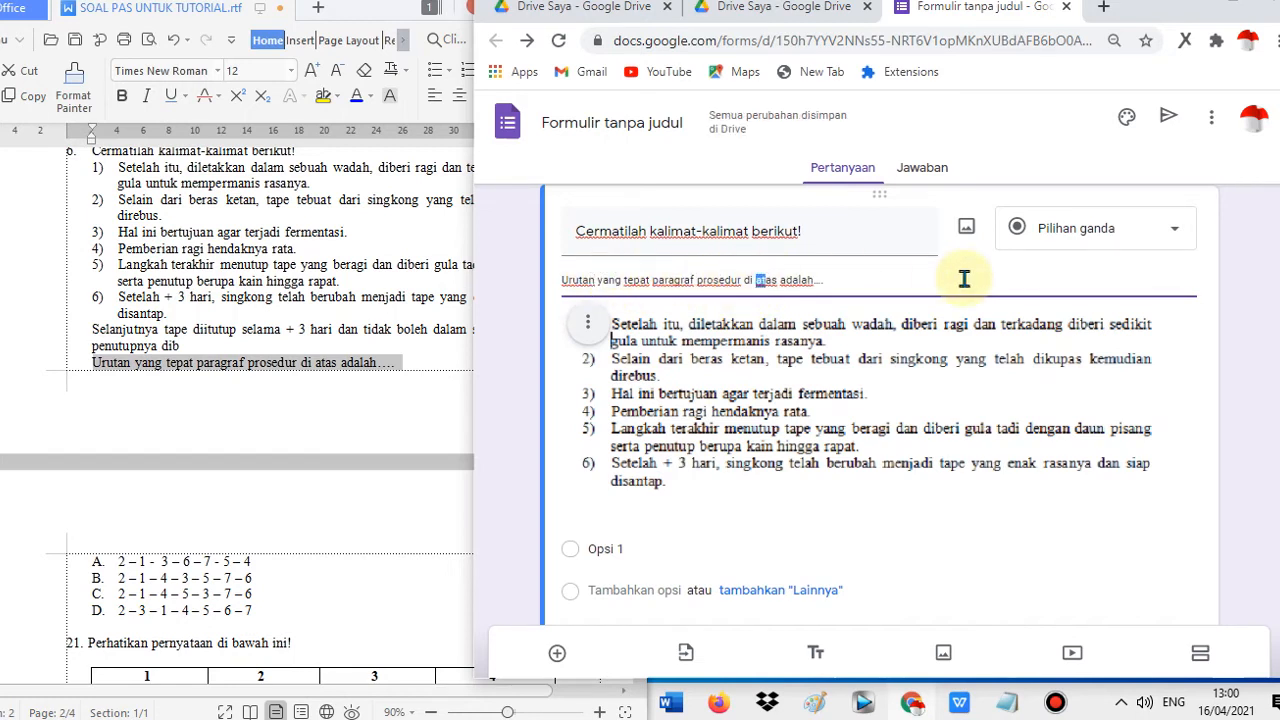
type("h")
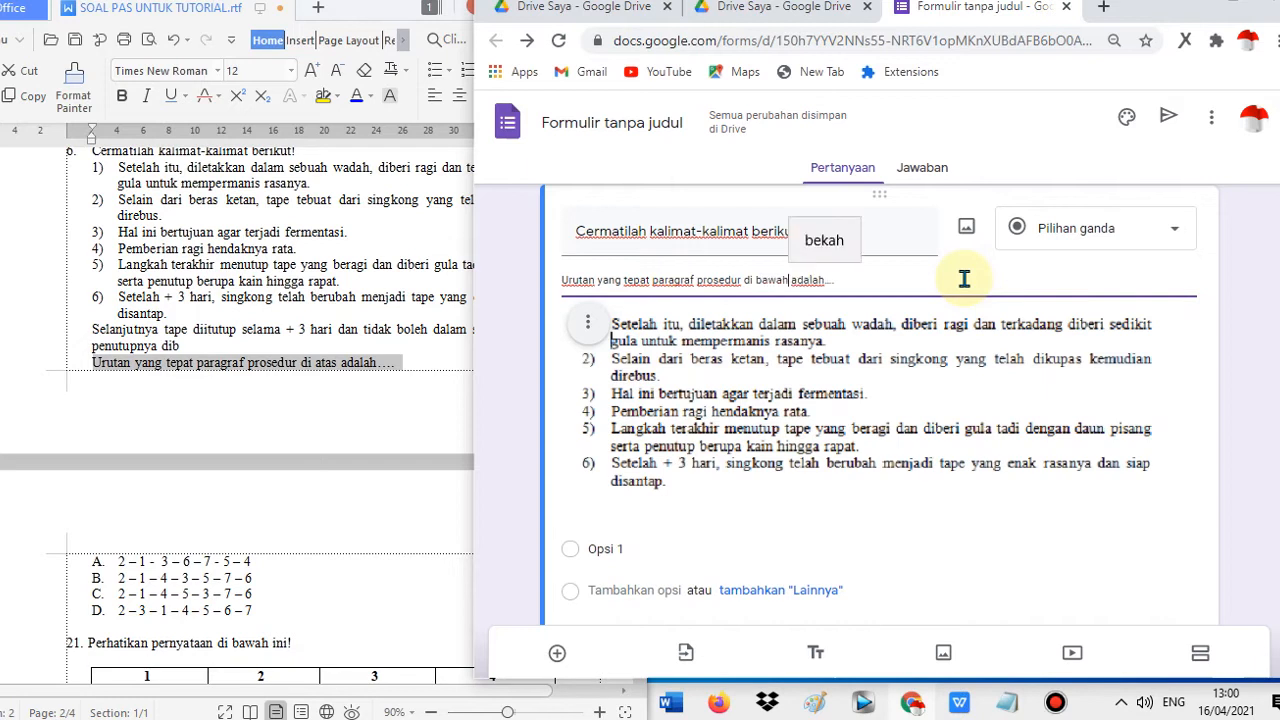
left_click(1238, 8)
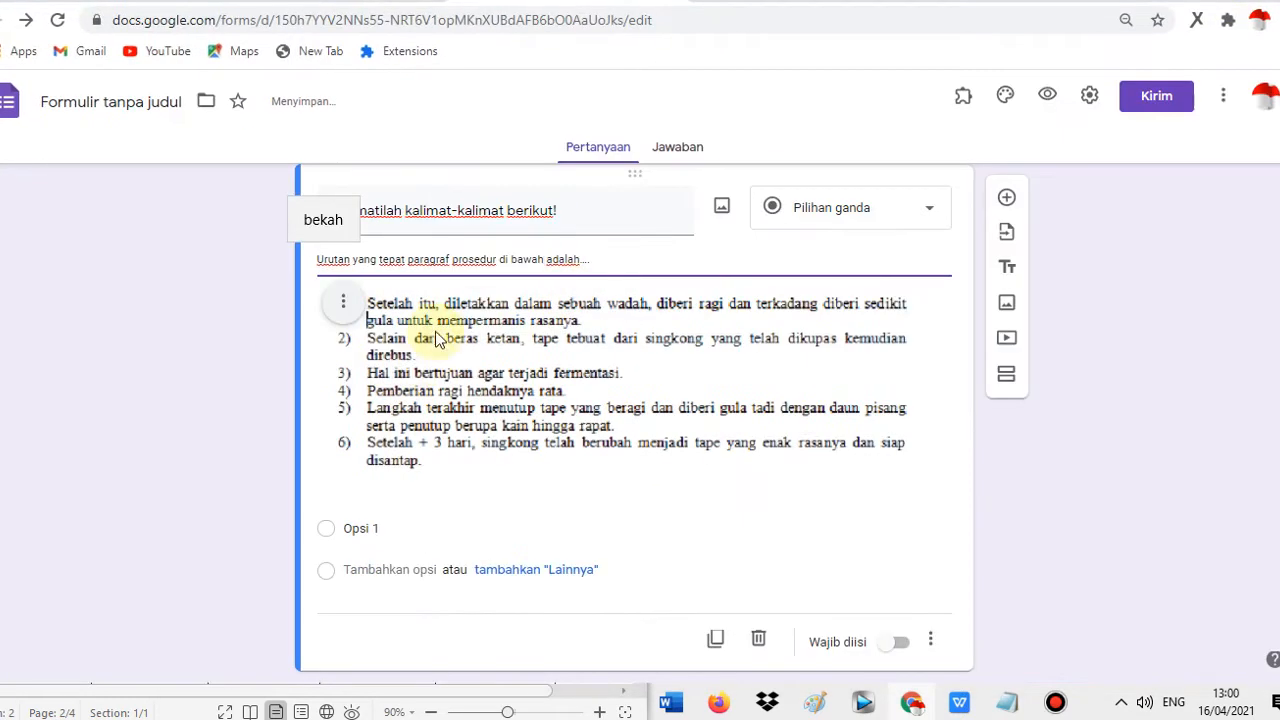
left_click(454, 283)
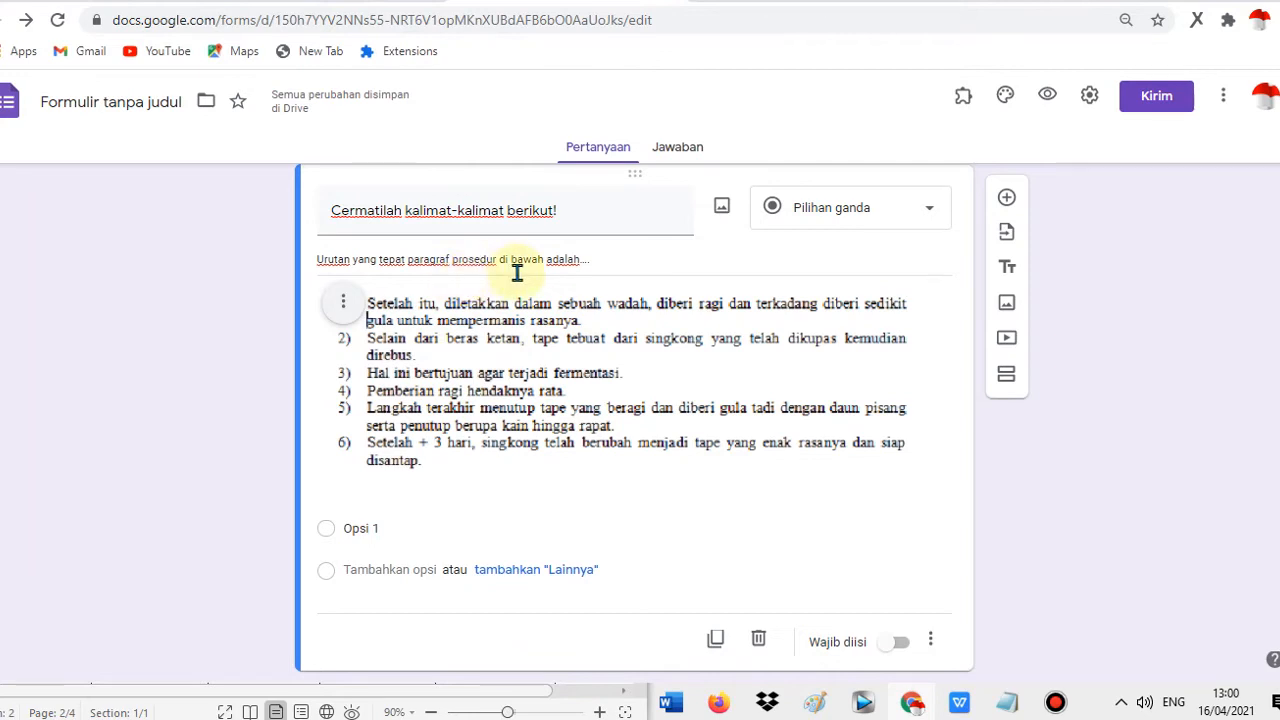
scroll(618, 266, "up", 1)
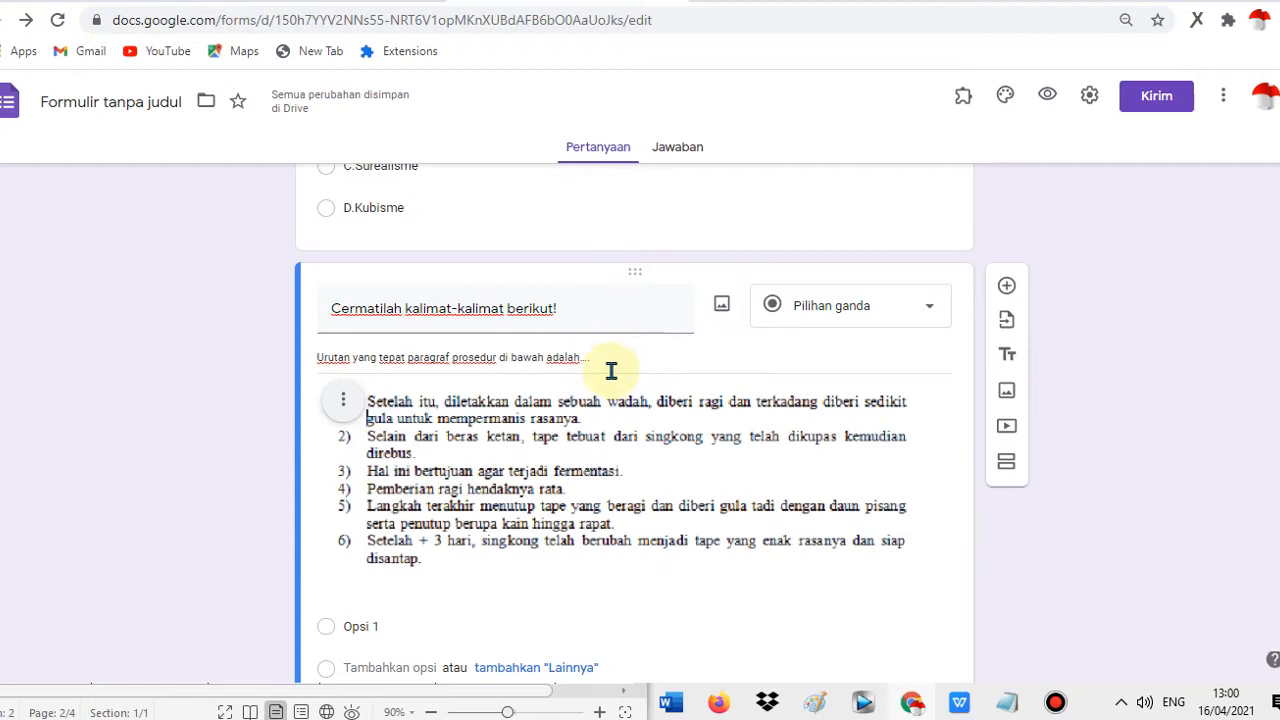
- Move the description sentence into the question text, replacing "Cermatilah kalimat-kalimat berikut!"
left_click_drag(596, 361, 373, 347)
right_click(373, 351)
right_click(342, 359)
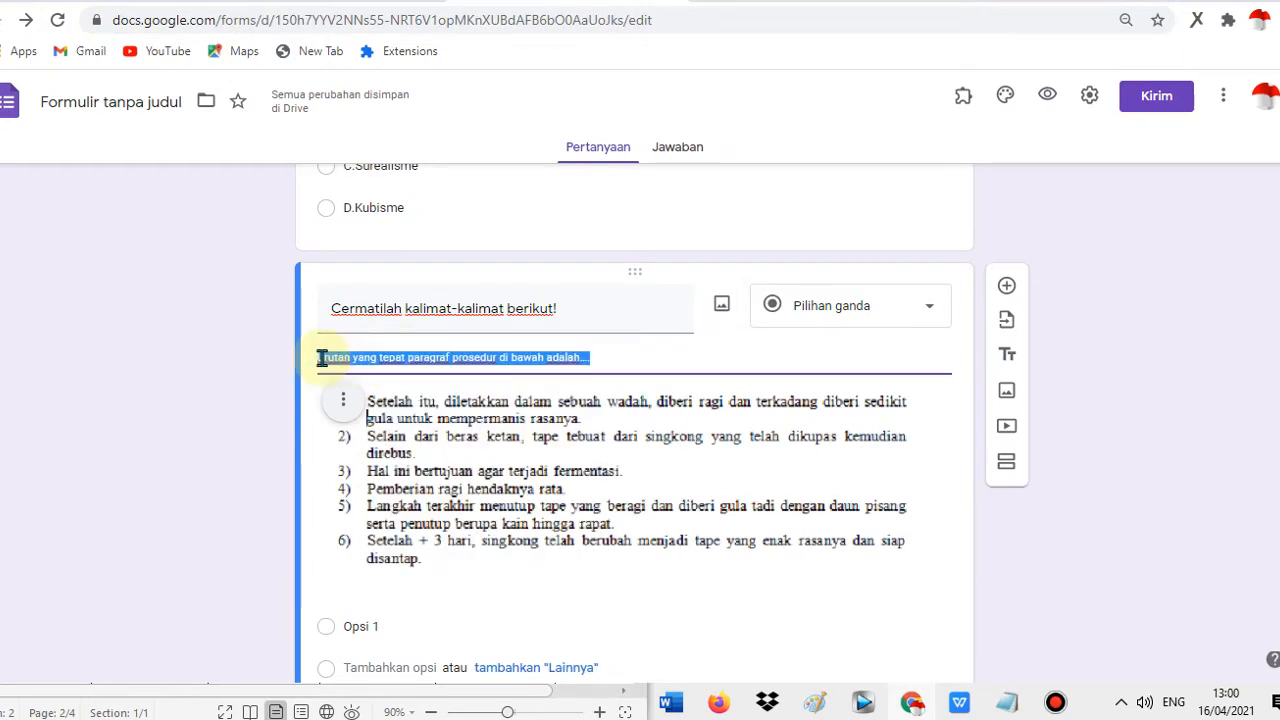
right_click(322, 366)
left_click(343, 408)
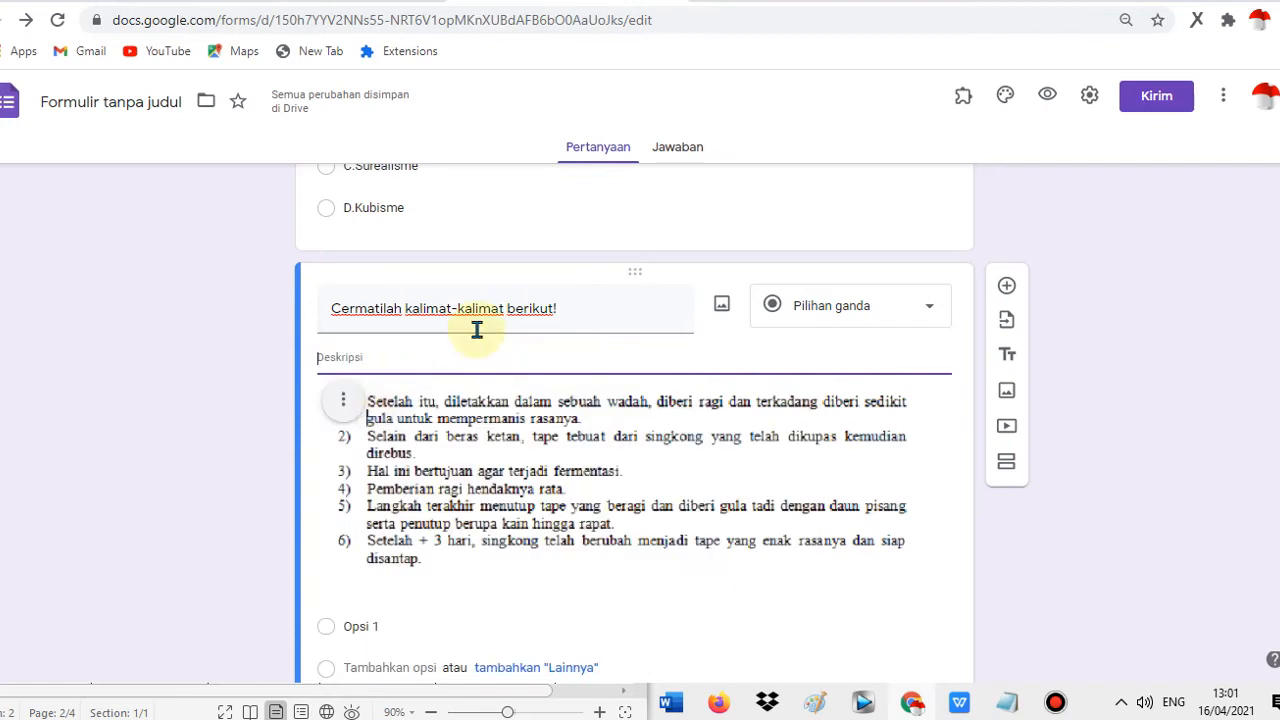
triple_click(577, 318)
right_click(551, 318)
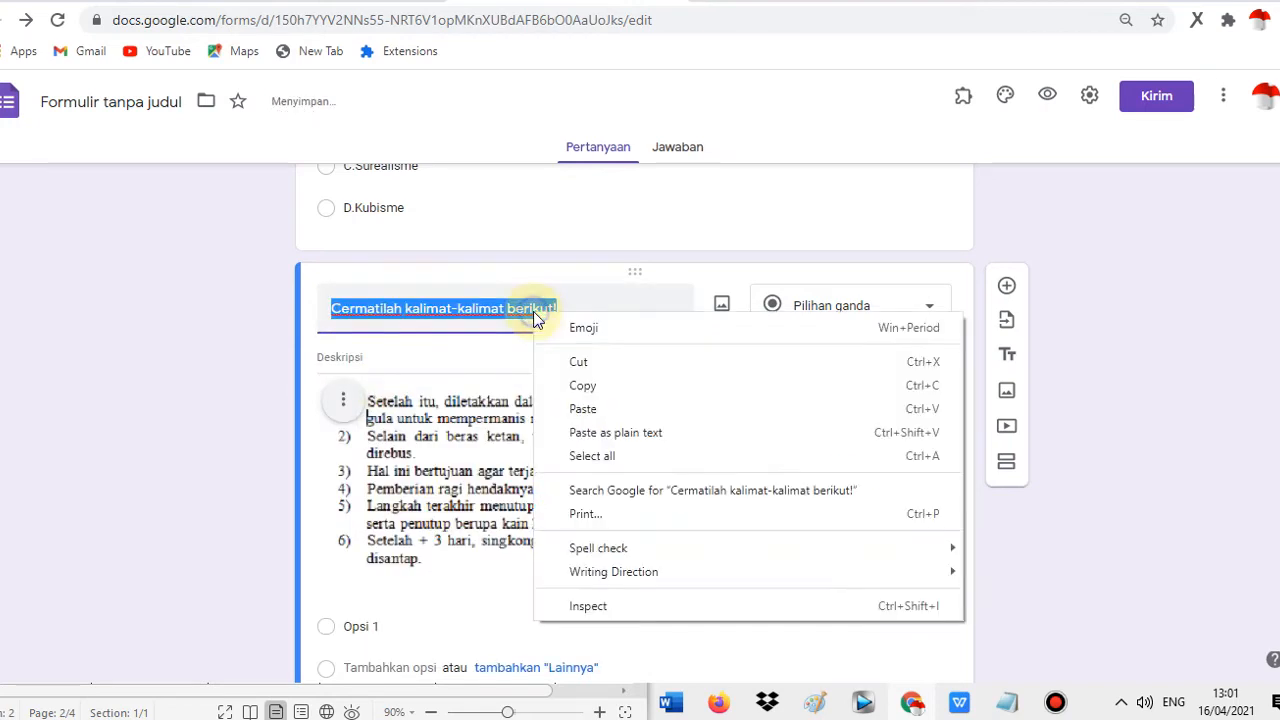
left_click(601, 406)
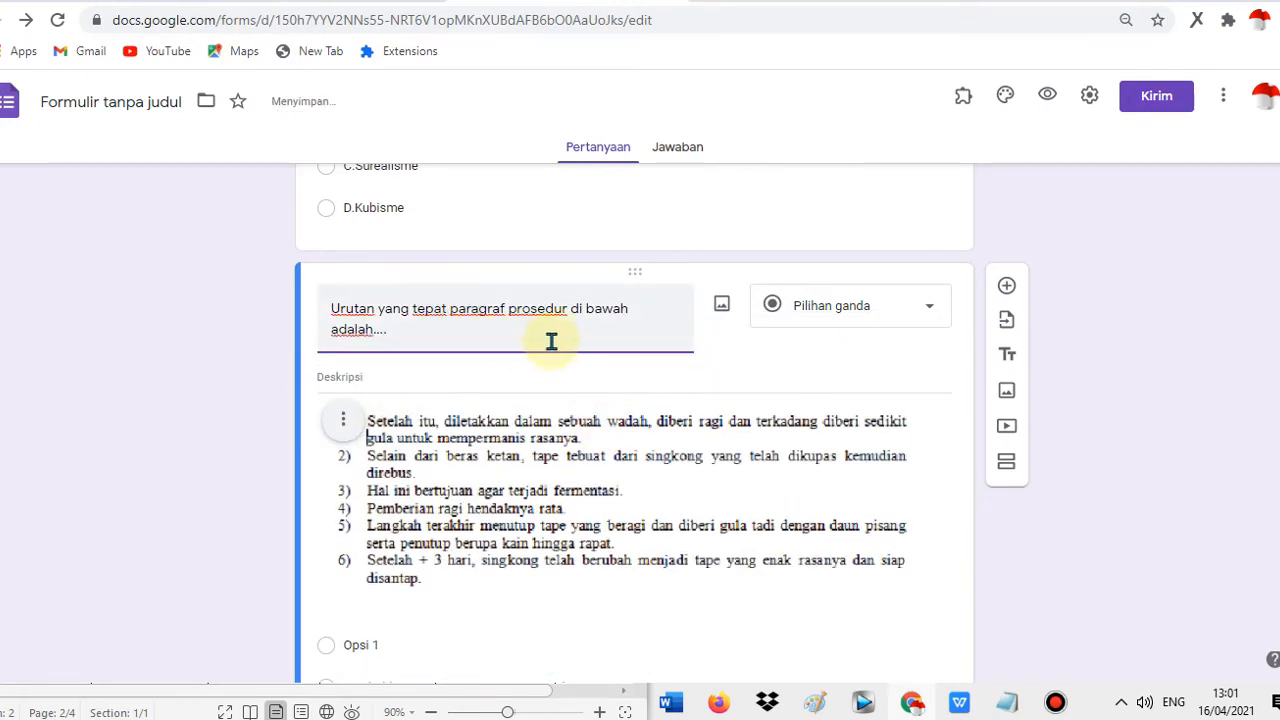
- Add the word "ini" after "bawah" in the question text
left_click(630, 312)
type("ini")
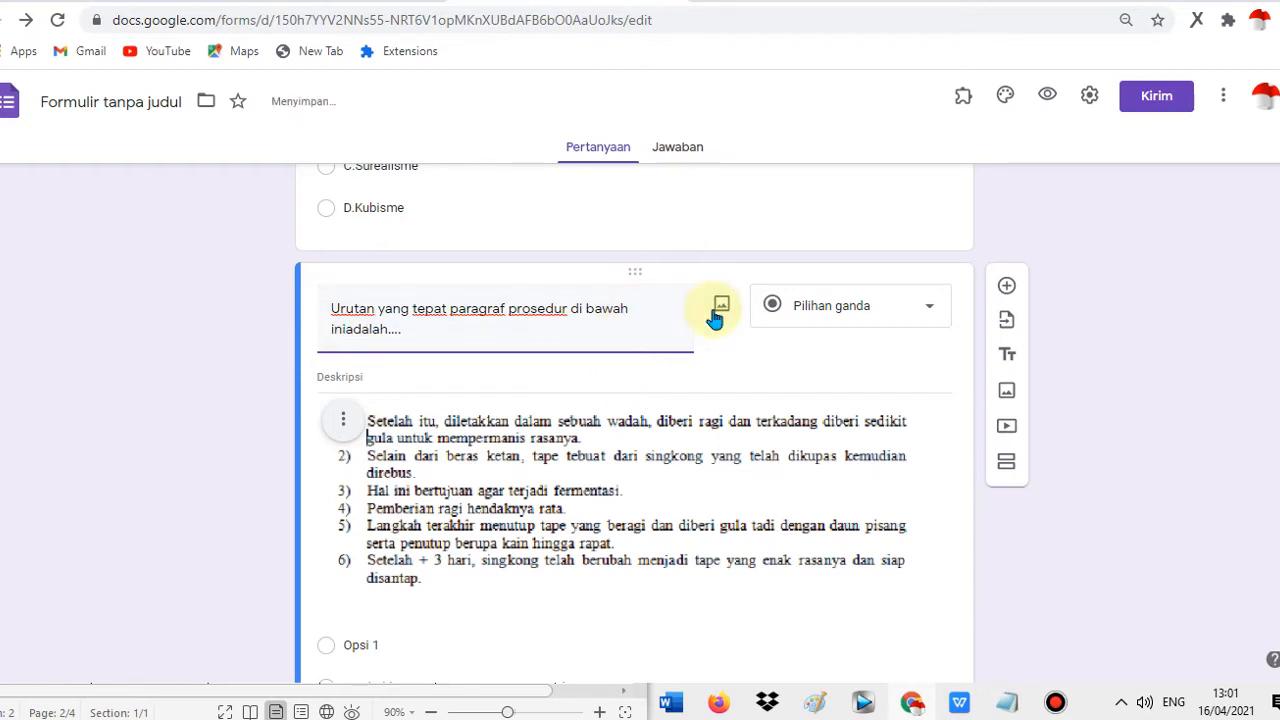
scroll(1010, 485, "down", 2)
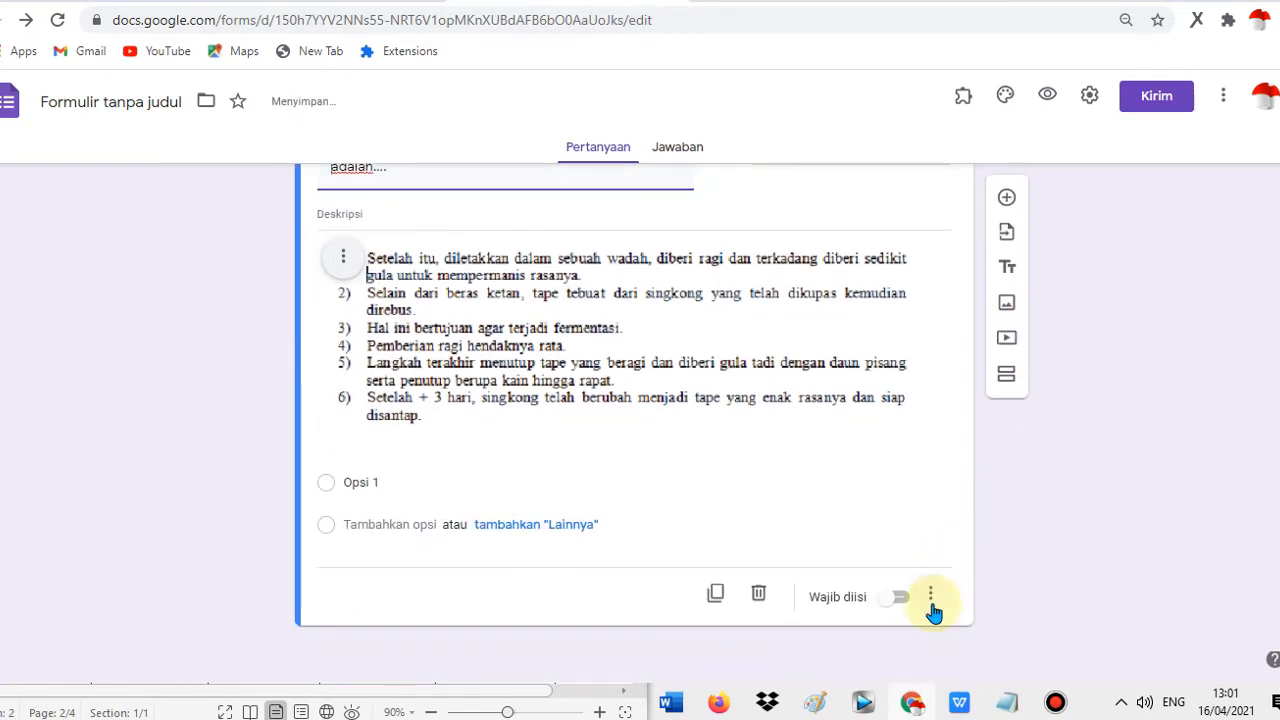
- Turn off the description of the paragraph-order question and make the question required
left_click(928, 597)
left_click(966, 556)
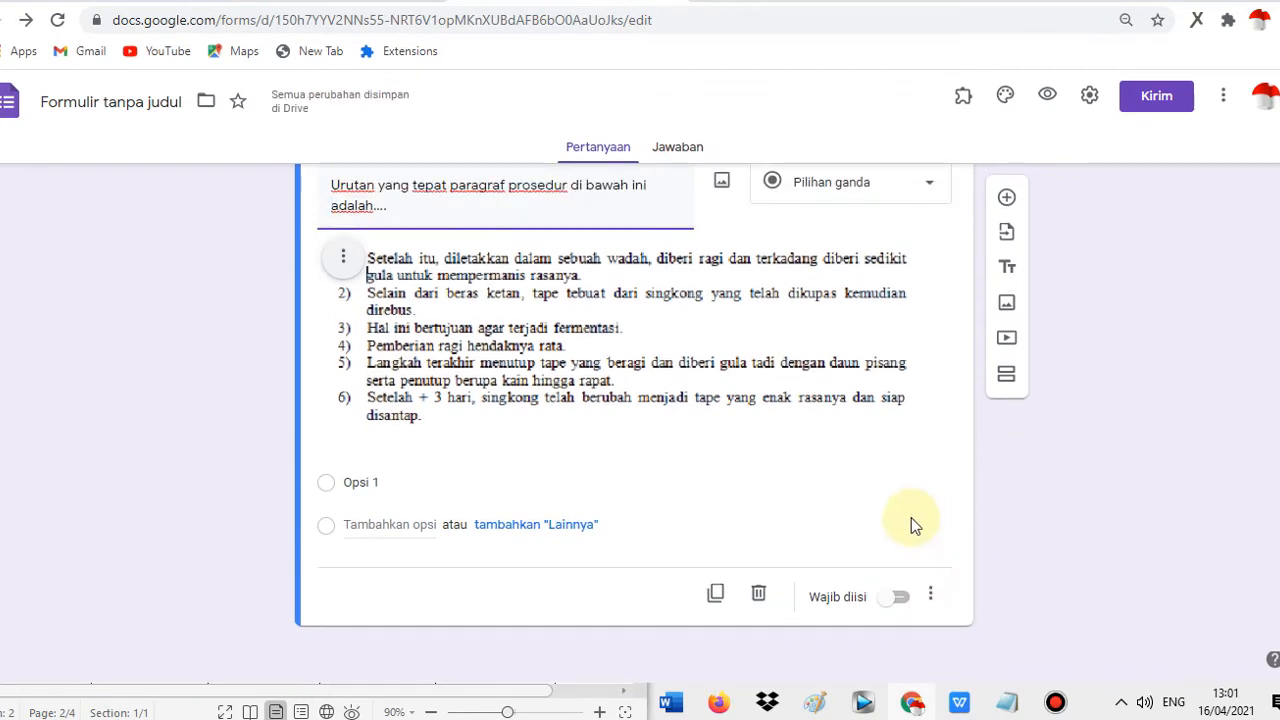
left_click(899, 599)
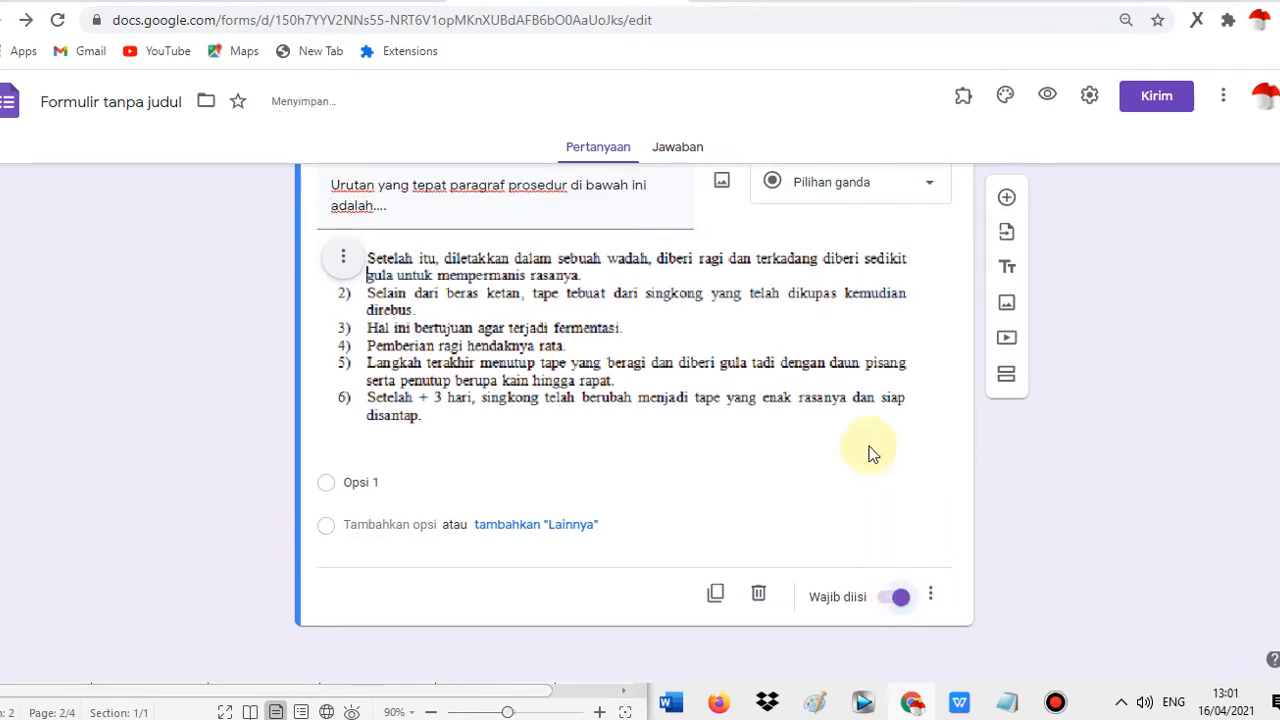
- Bring the document back beside the form and look through it for question 21 with its four-column table
left_click(1234, 1)
scroll(1066, 434, "up", 3)
scroll(1134, 457, "down", 4)
scroll(1147, 468, "up", 2)
left_click(340, 437)
scroll(341, 441, "down", 6)
scroll(342, 441, "down", 1)
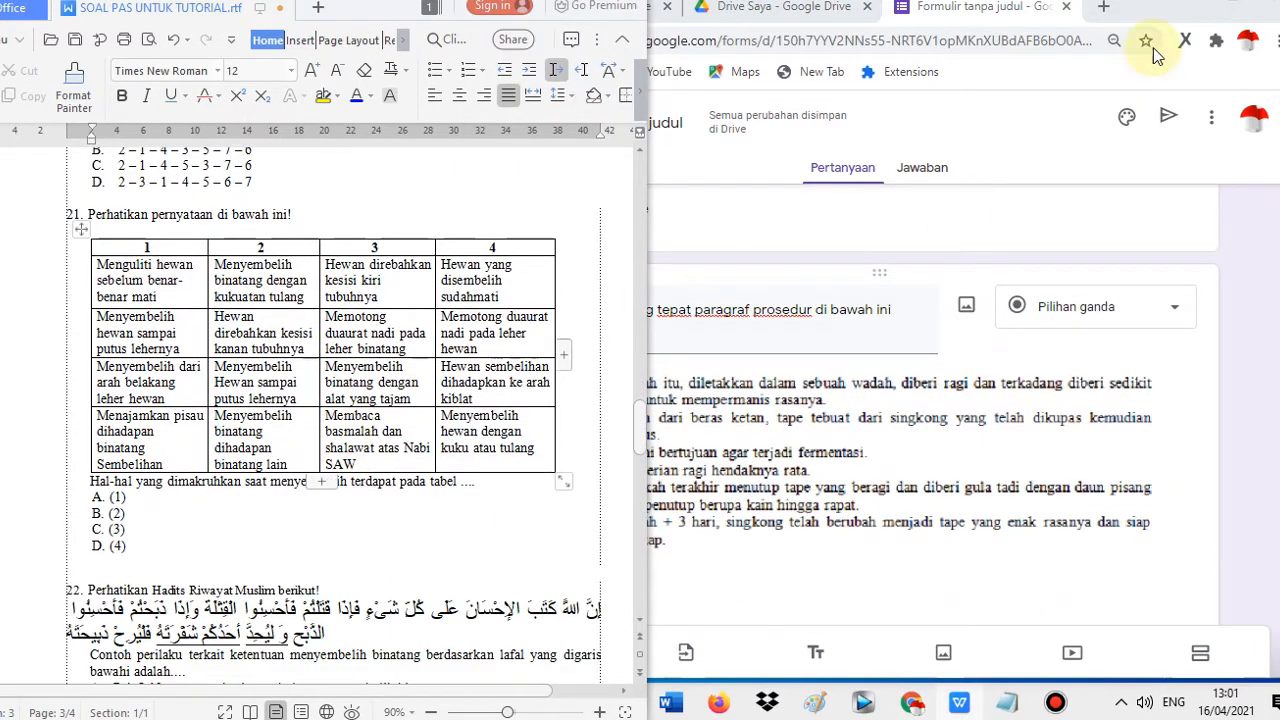
- Add a new empty multiple-choice question below the paragraph-order question, then bring the document back beside the form
left_click(1236, 3)
scroll(917, 434, "up", 3)
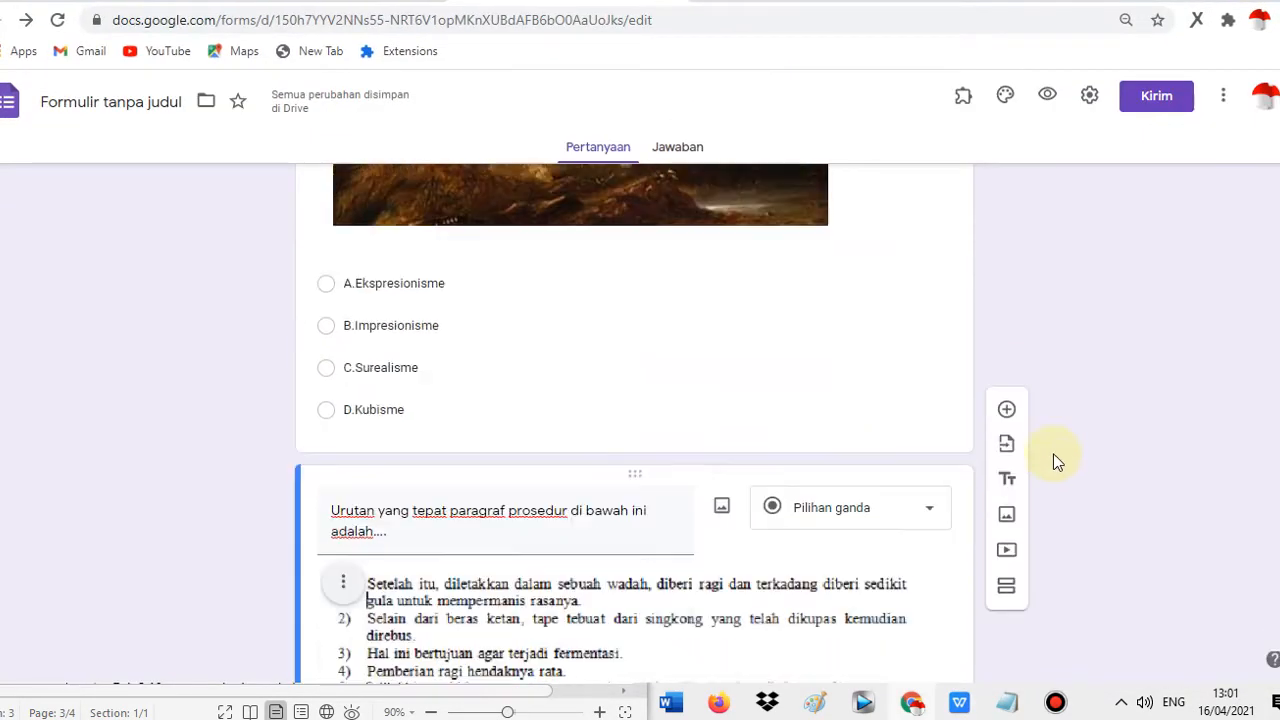
scroll(1051, 460, "down", 2)
left_click(1008, 366)
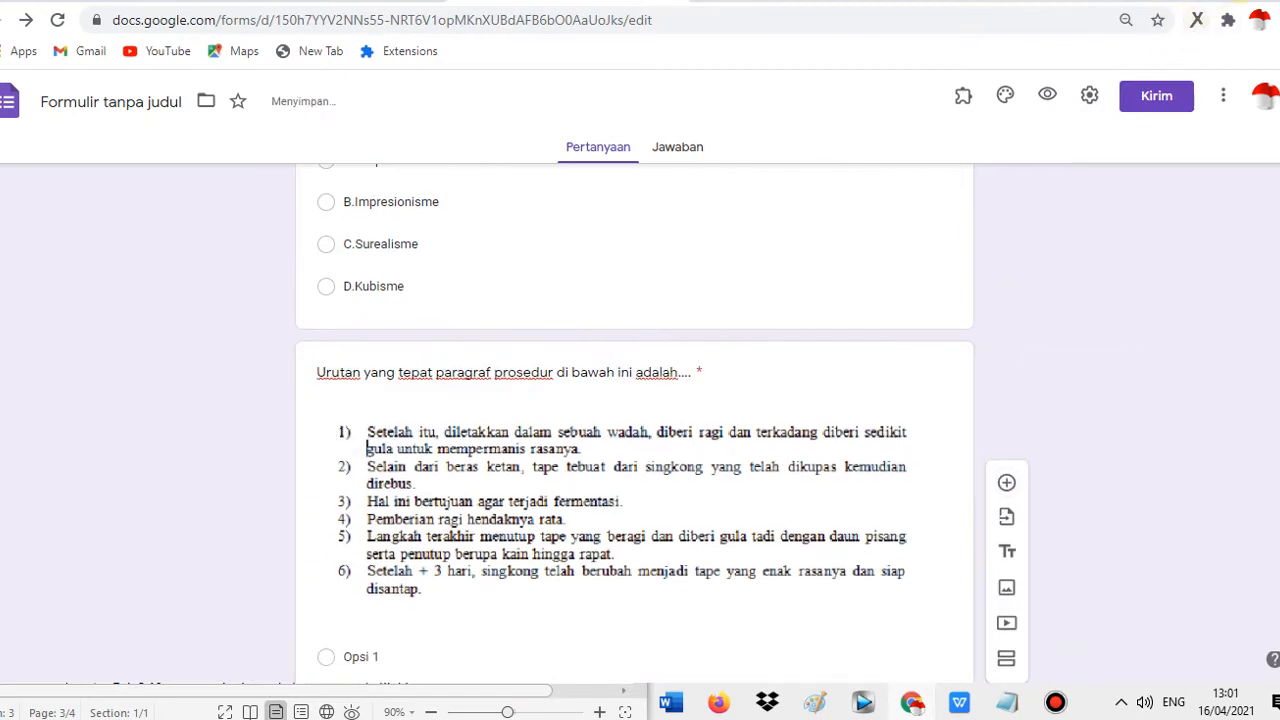
left_click(1240, 2)
scroll(1010, 410, "down", 4)
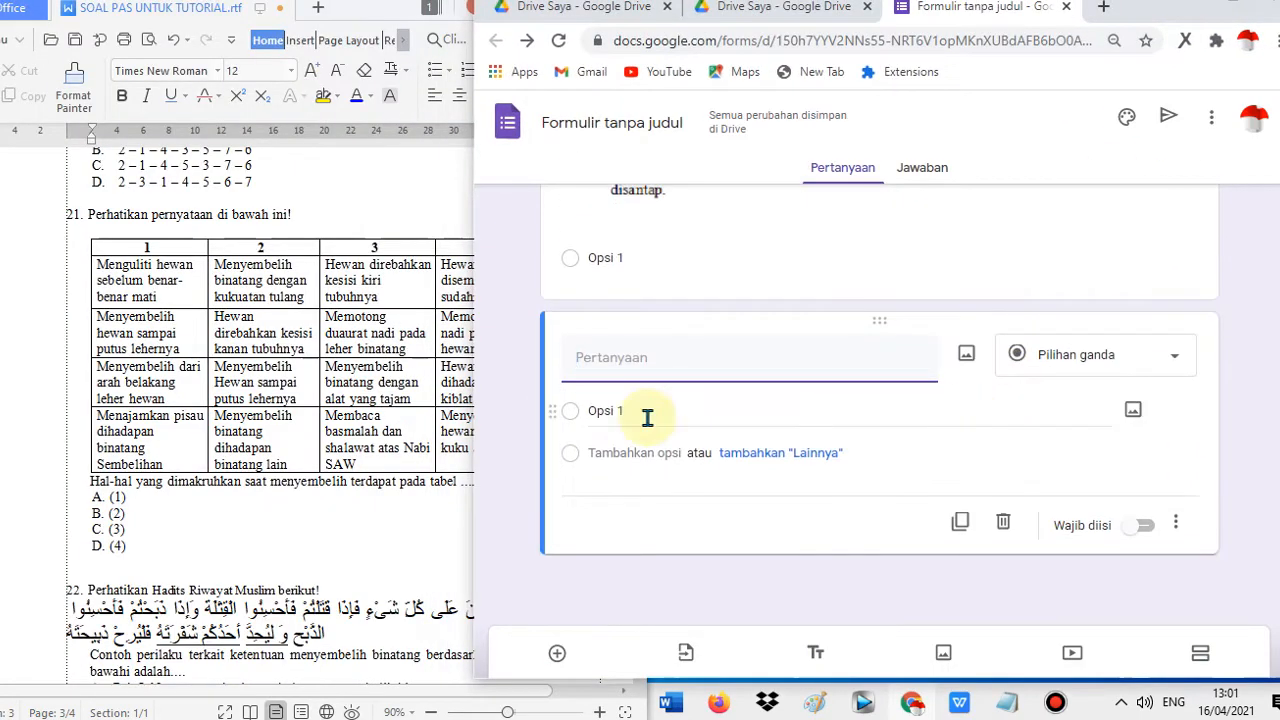
- Enlarge the document and insert a blank line between question 21's table and the sentence starting "Hal-hal yang dimakruhkan"
left_click(268, 372)
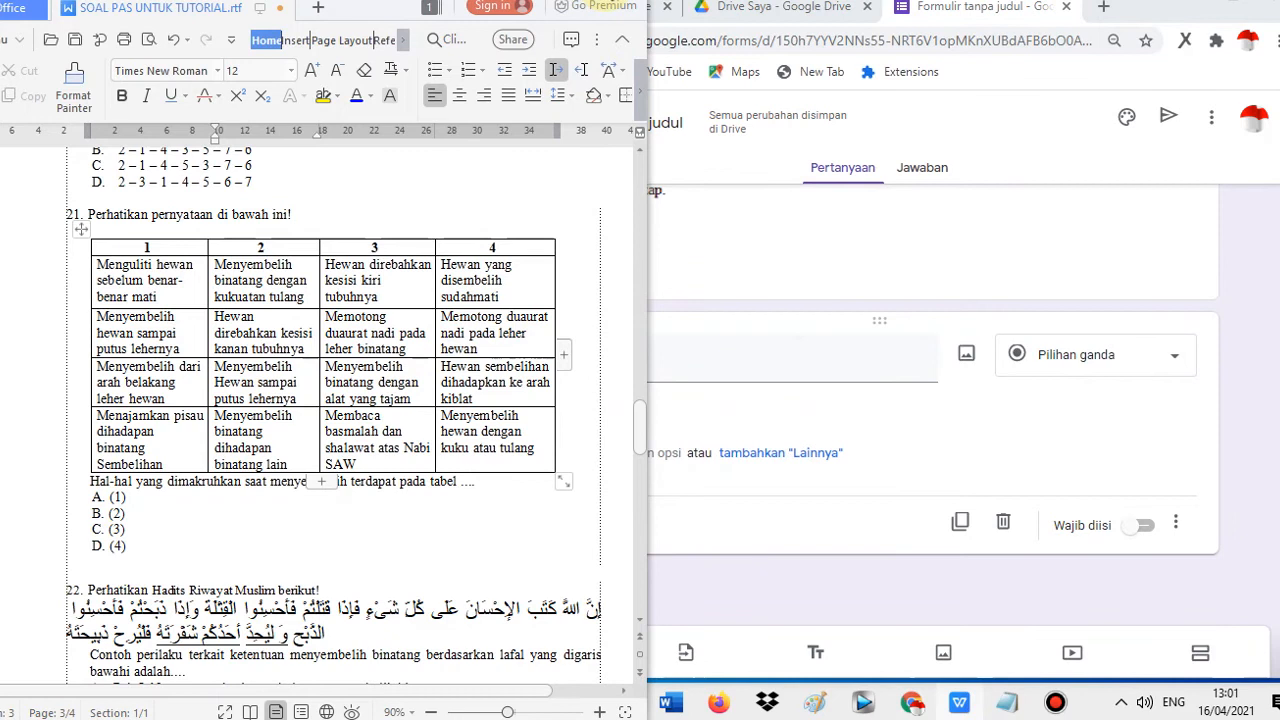
left_click(614, 2)
left_click(828, 529)
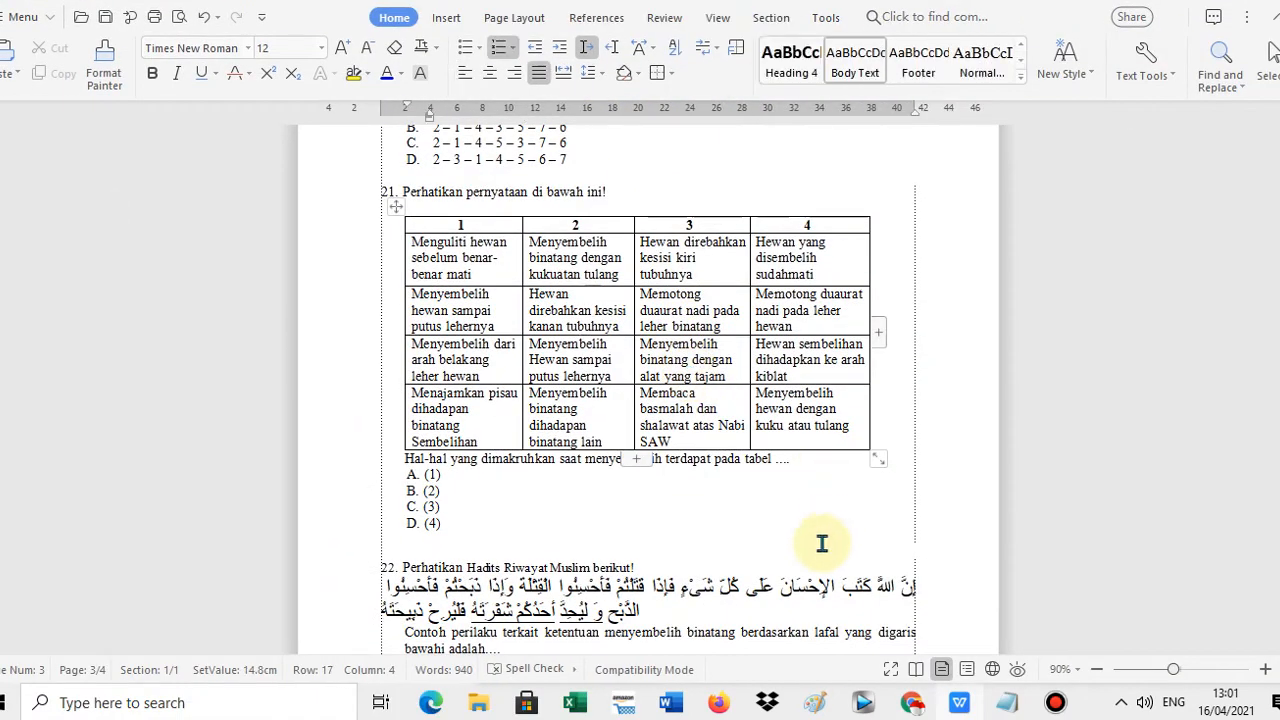
left_click(394, 458)
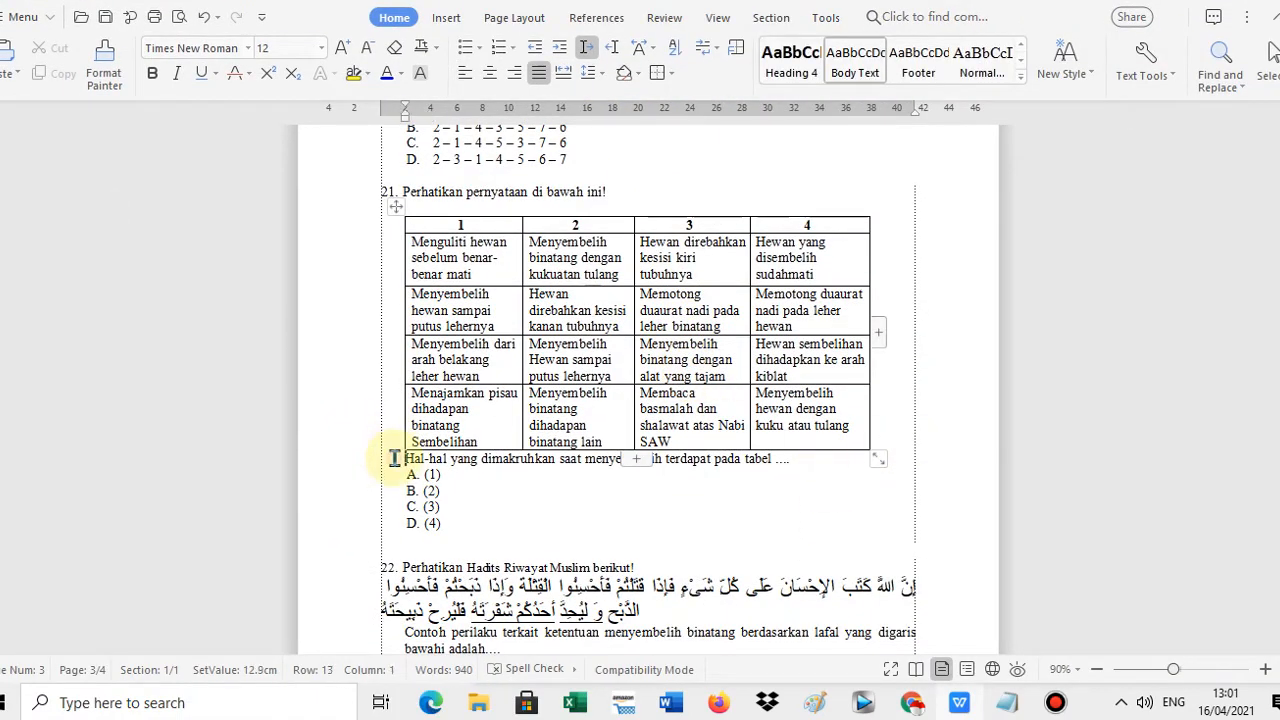
key("Return")
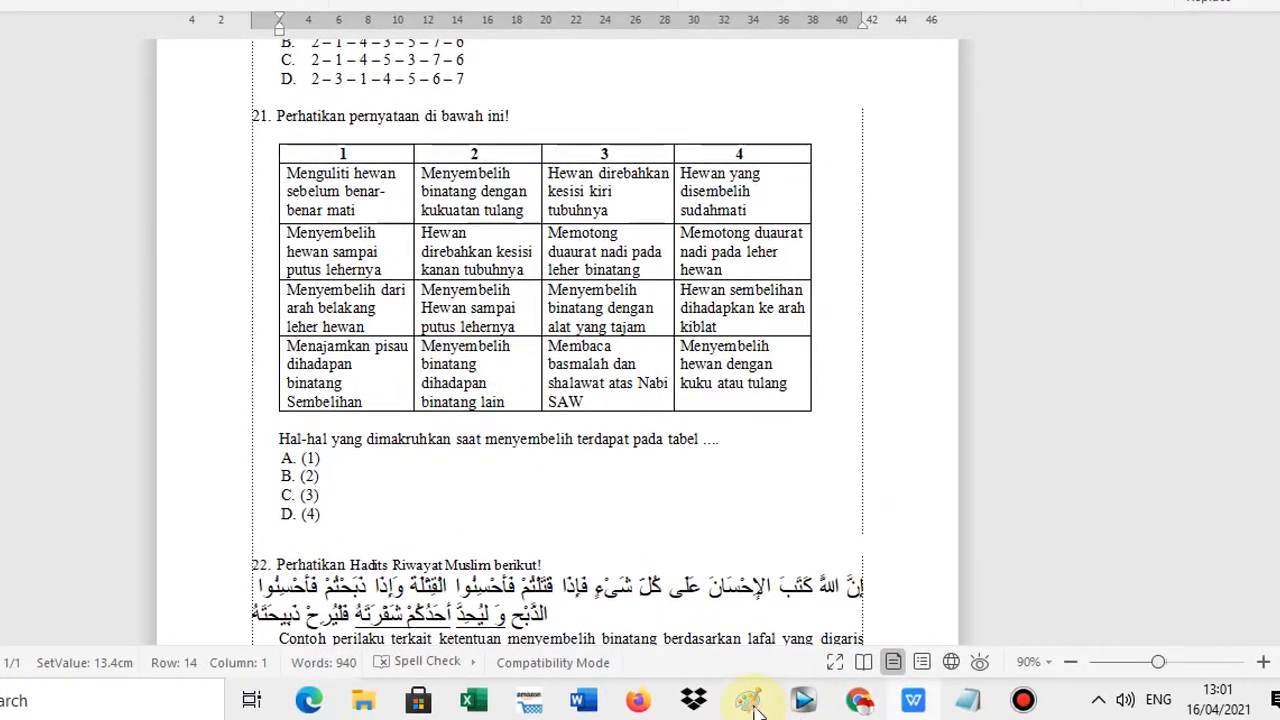
- Switch to Paint, paste the screenshot of the document and crop it to question 21's table, about 507 × 259 px
left_click(752, 703)
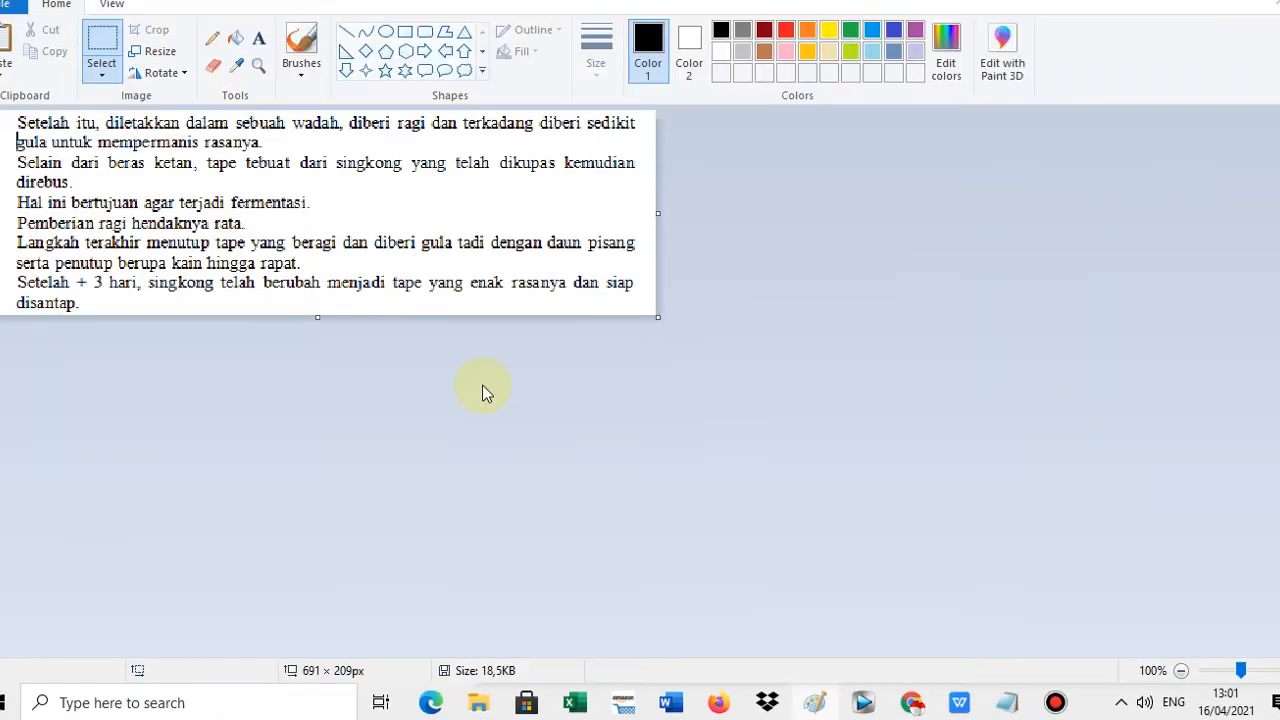
key("ctrl+v")
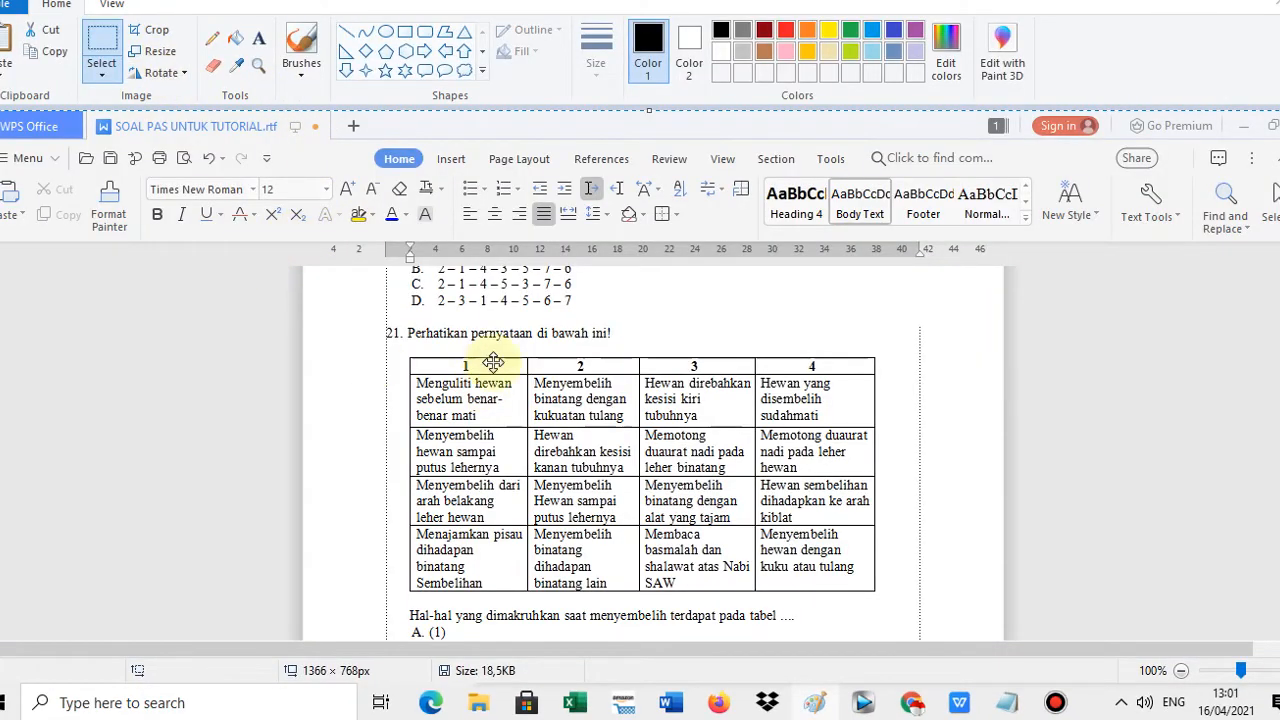
left_click(118, 38)
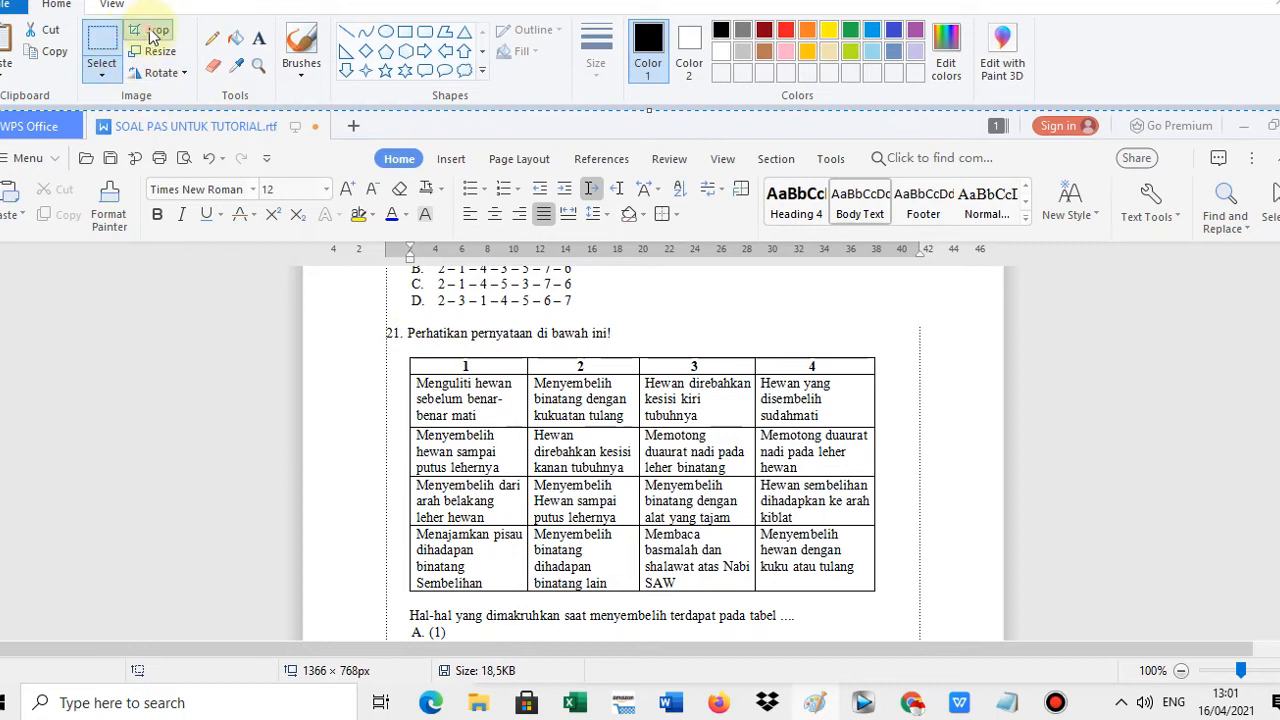
mouse_move(391, 347)
left_mouse_down()
mouse_move(480, 452)
mouse_move(763, 603)
mouse_move(889, 600)
left_mouse_up()
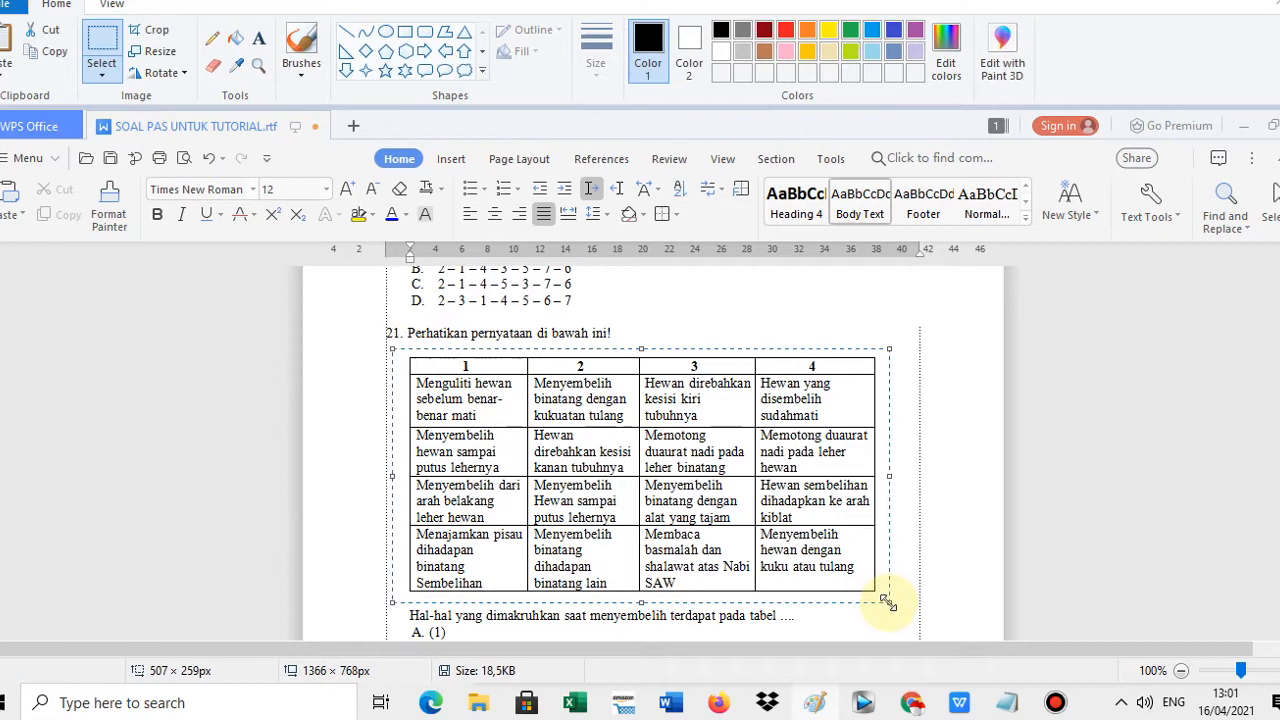
left_click(160, 32)
- Save the cropped table picture as a new file named SOAL7
left_click(14, 6)
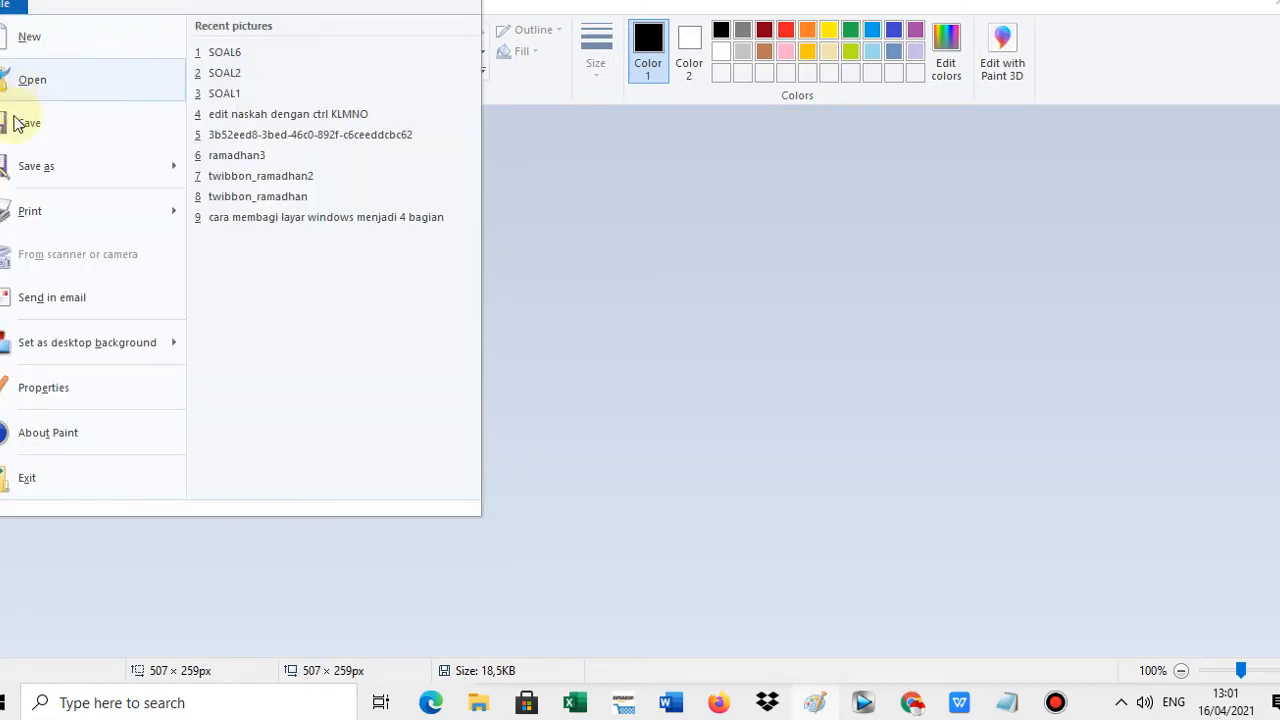
mouse_move(36, 166)
left_click(272, 70)
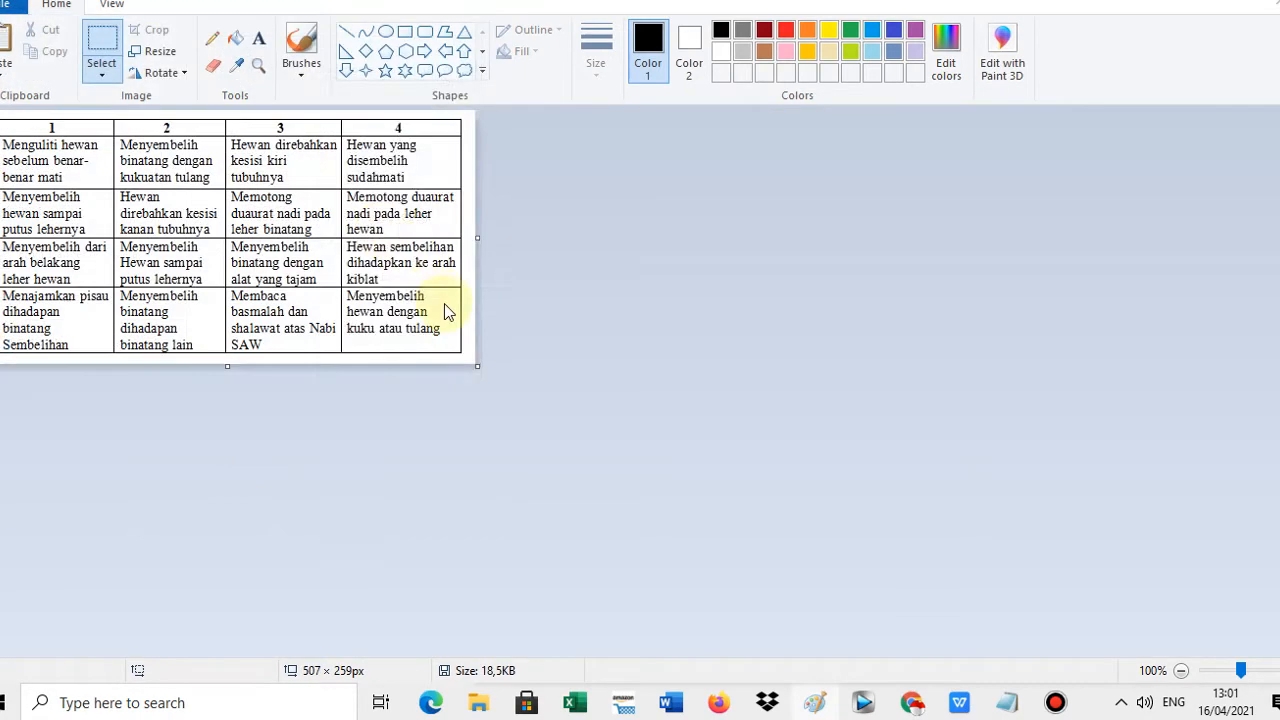
key("BackSpace")
type("7")
left_click(820, 520)
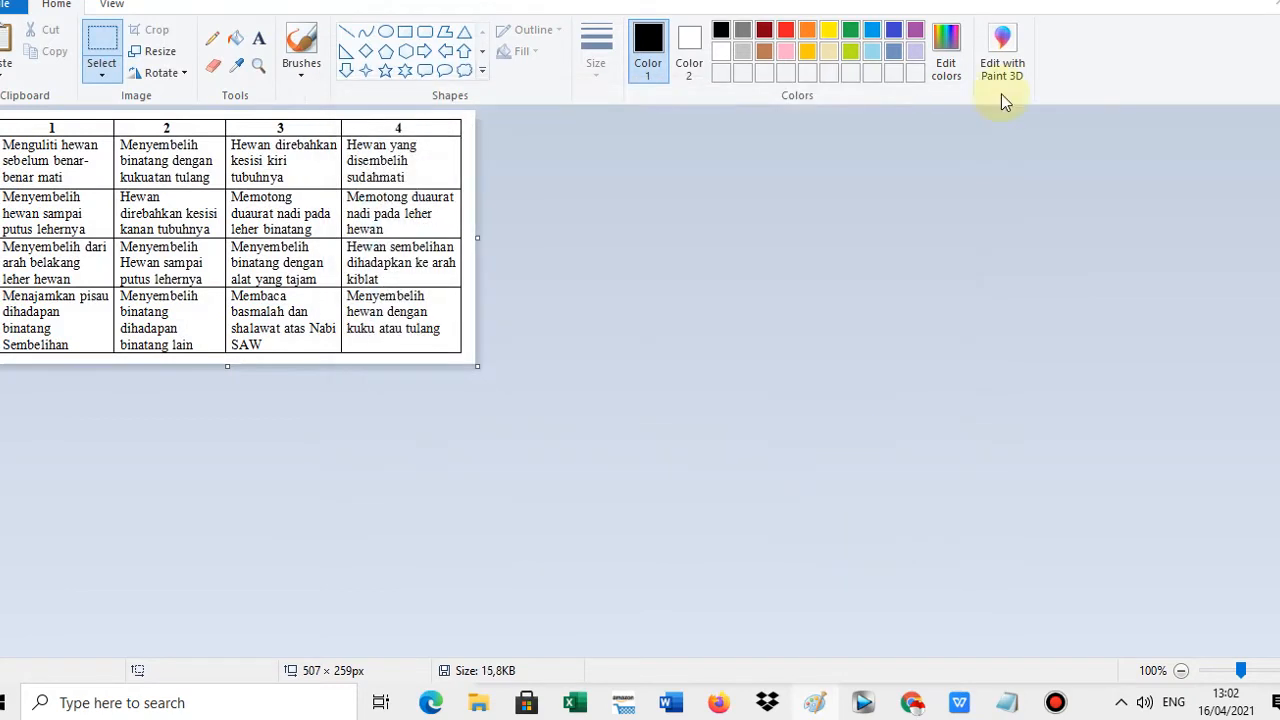
- Return to the form beside the document and upload the saved table picture SOAL7 into the new question
left_click(1235, 2)
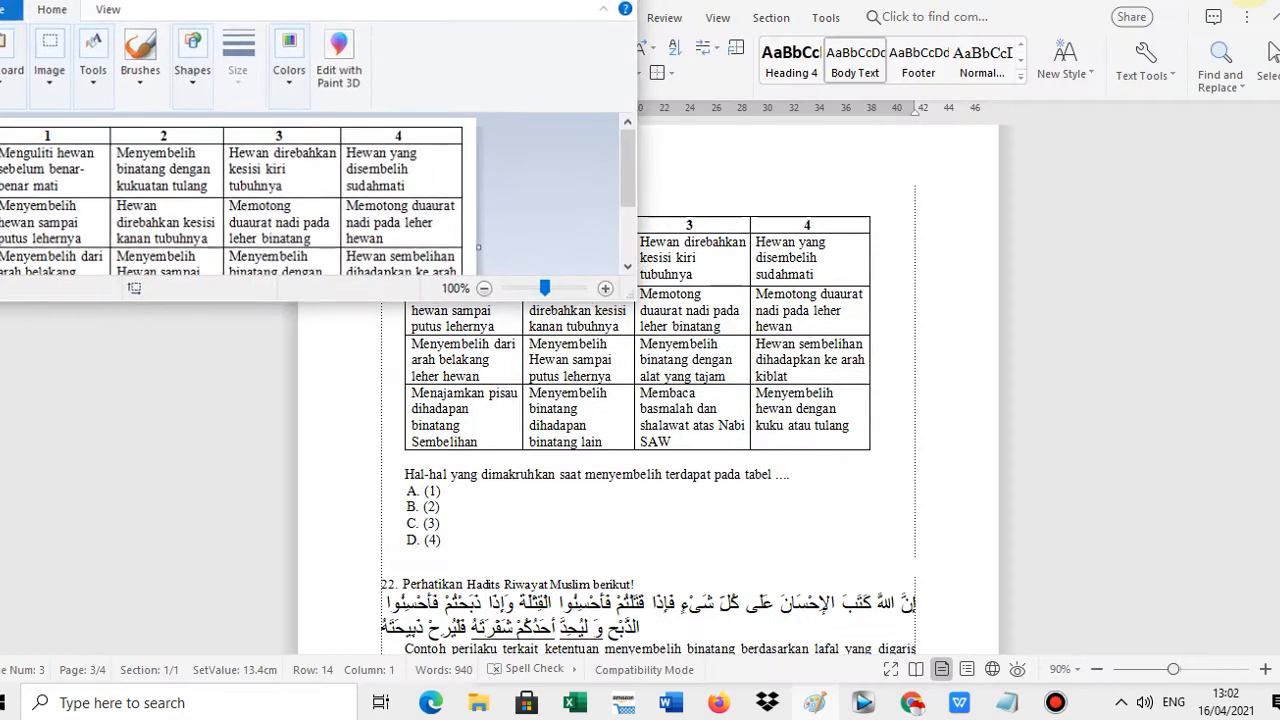
left_click(525, 1)
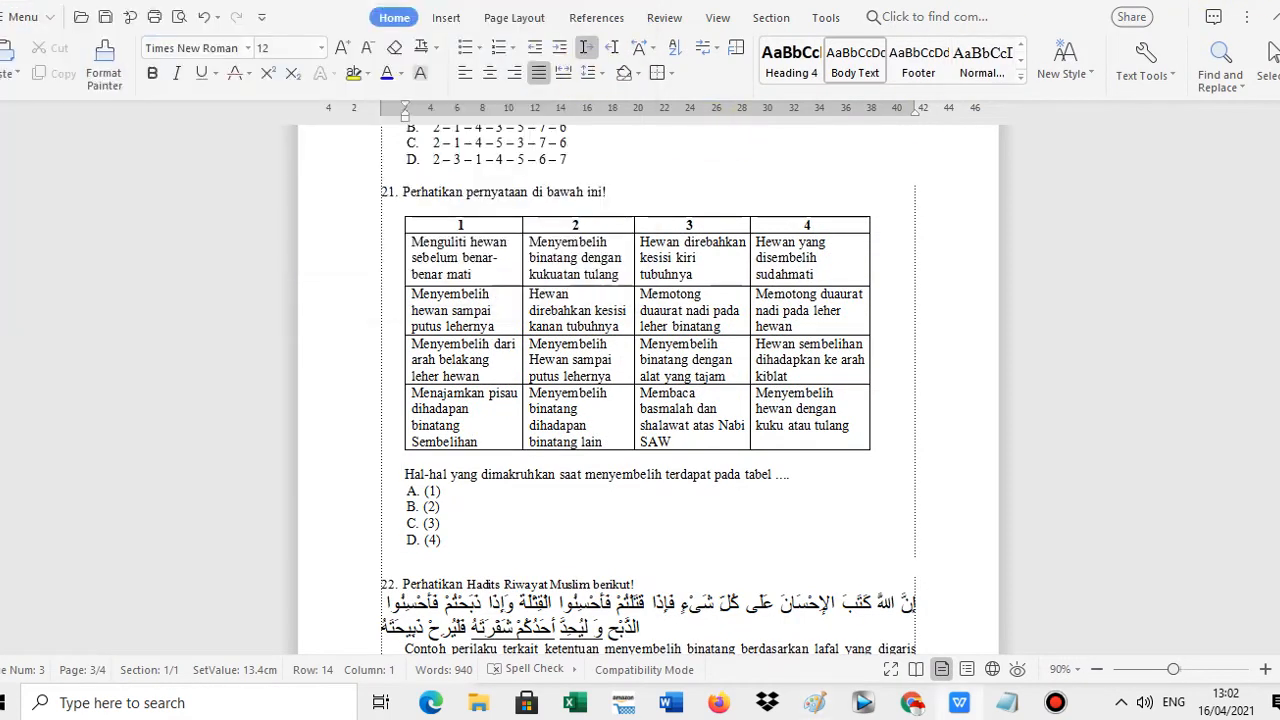
left_click(1258, 3)
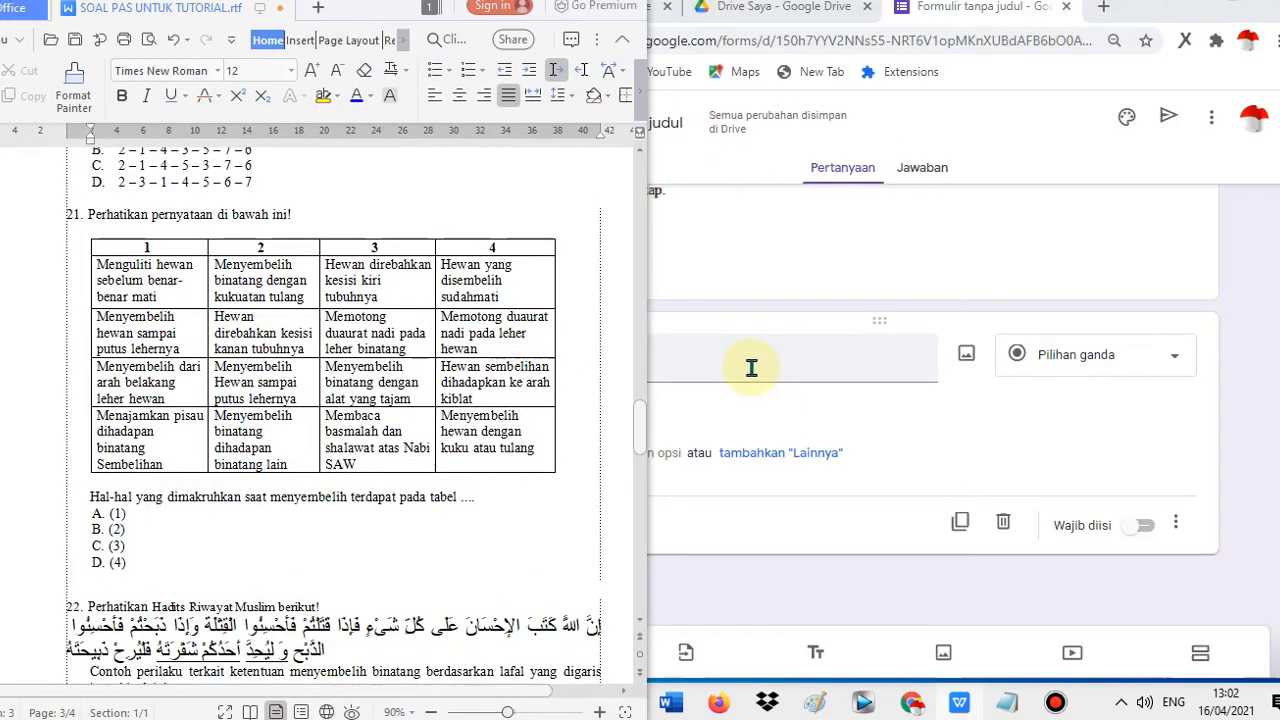
left_click(750, 366)
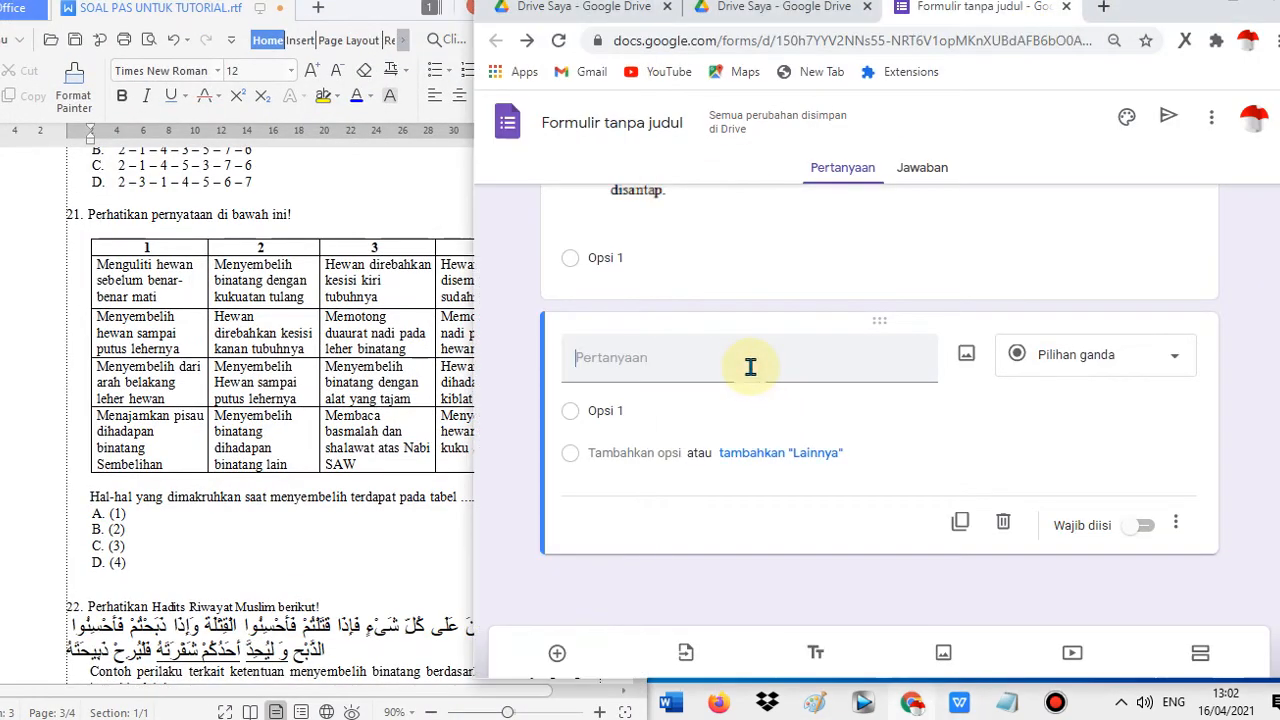
left_click(966, 353)
left_click(887, 493)
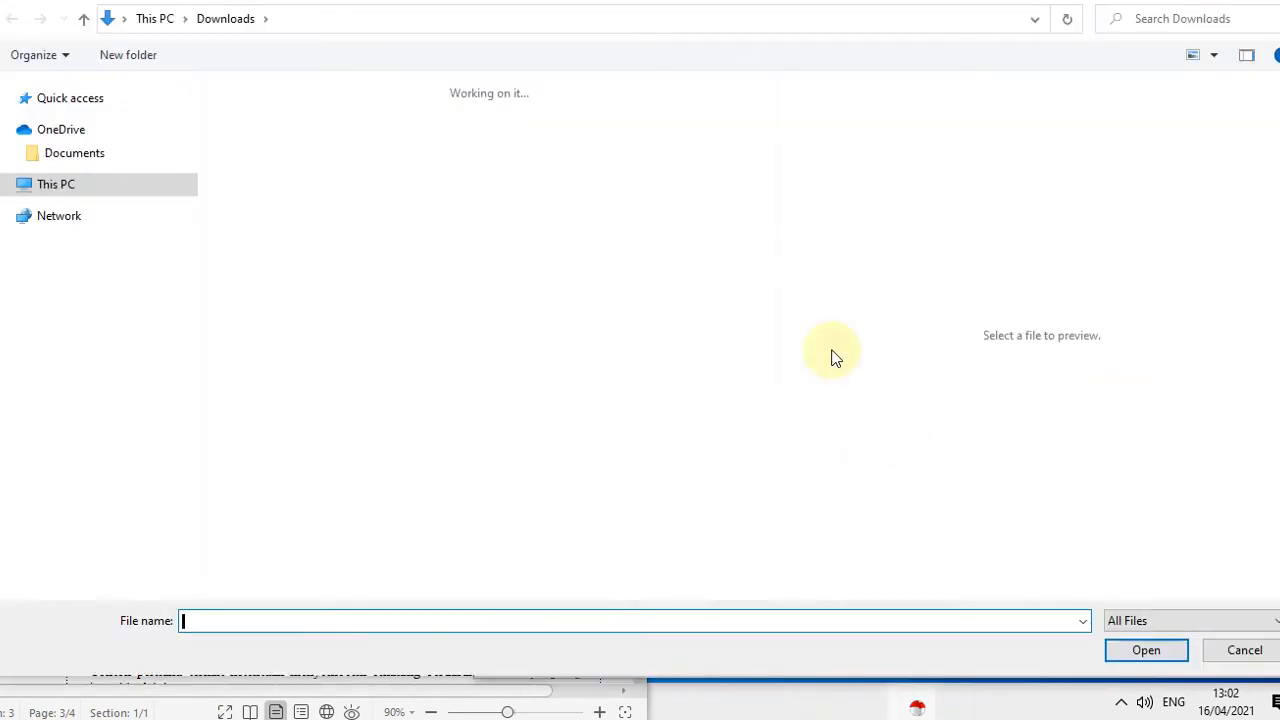
double_click(282, 178)
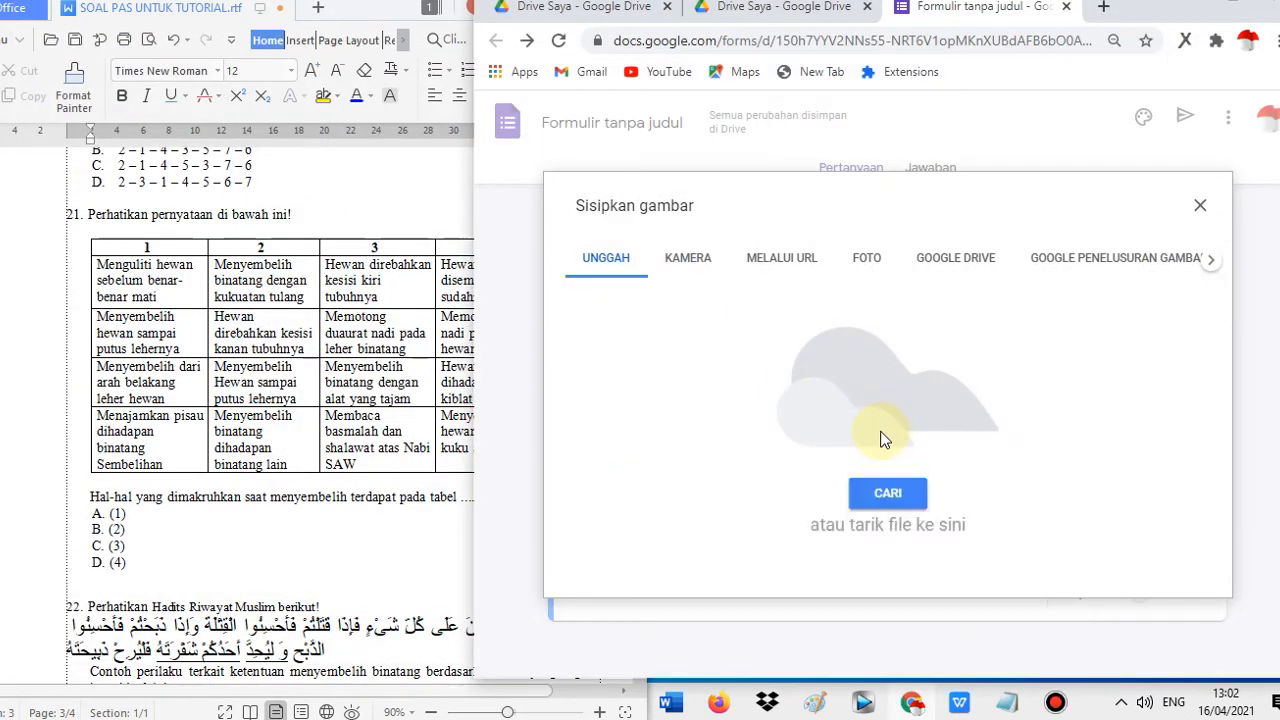
- Fill the new question's text with "21.Perhatikan pernyataan di bawah ini!" copied from the document
left_click_drag(325, 221, 117, 199)
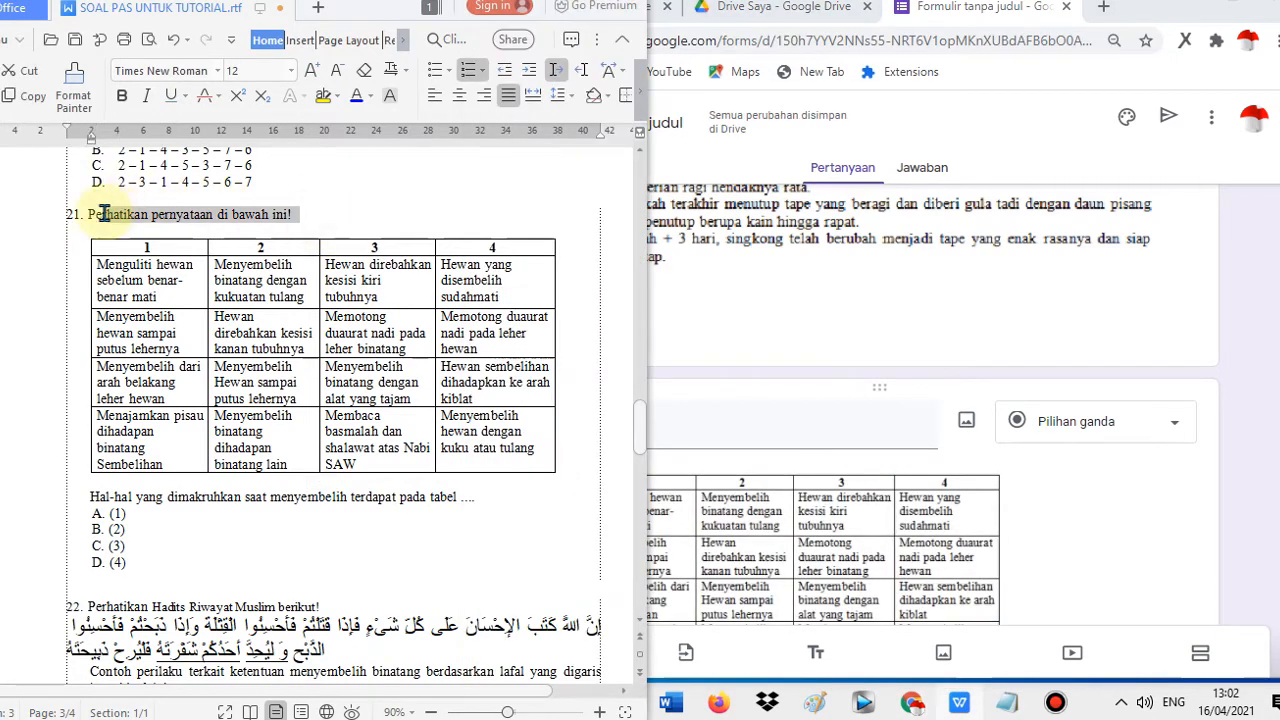
right_click(86, 213)
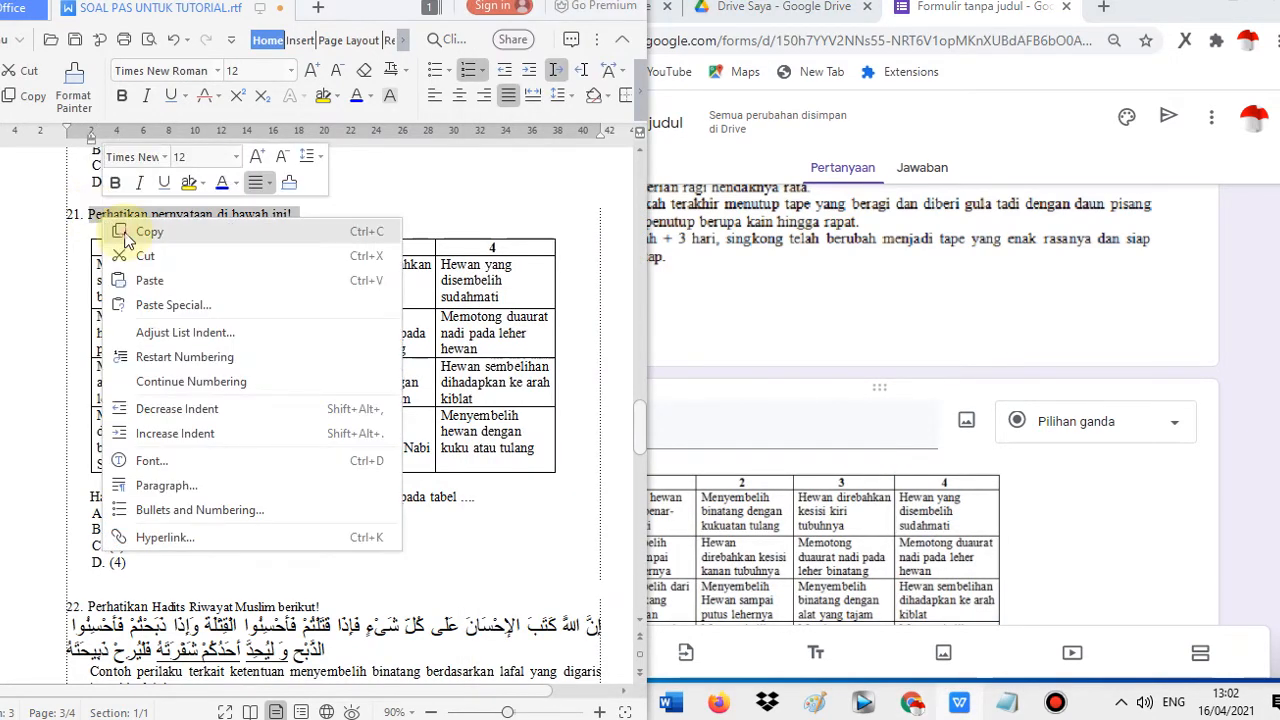
left_click(86, 234)
left_click(765, 428)
key("ctrl+v")
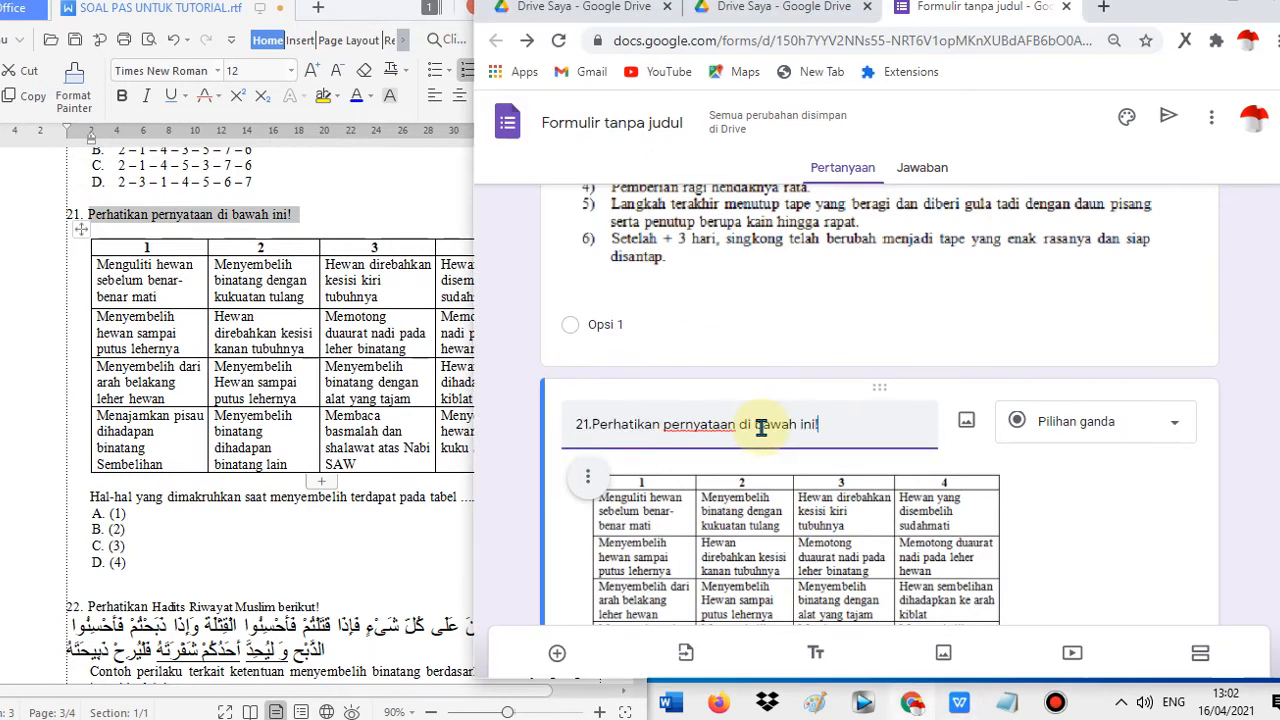
- Turn on the description for the question with the table picture
scroll(755, 429, "down", 2)
scroll(737, 434, "down", 1)
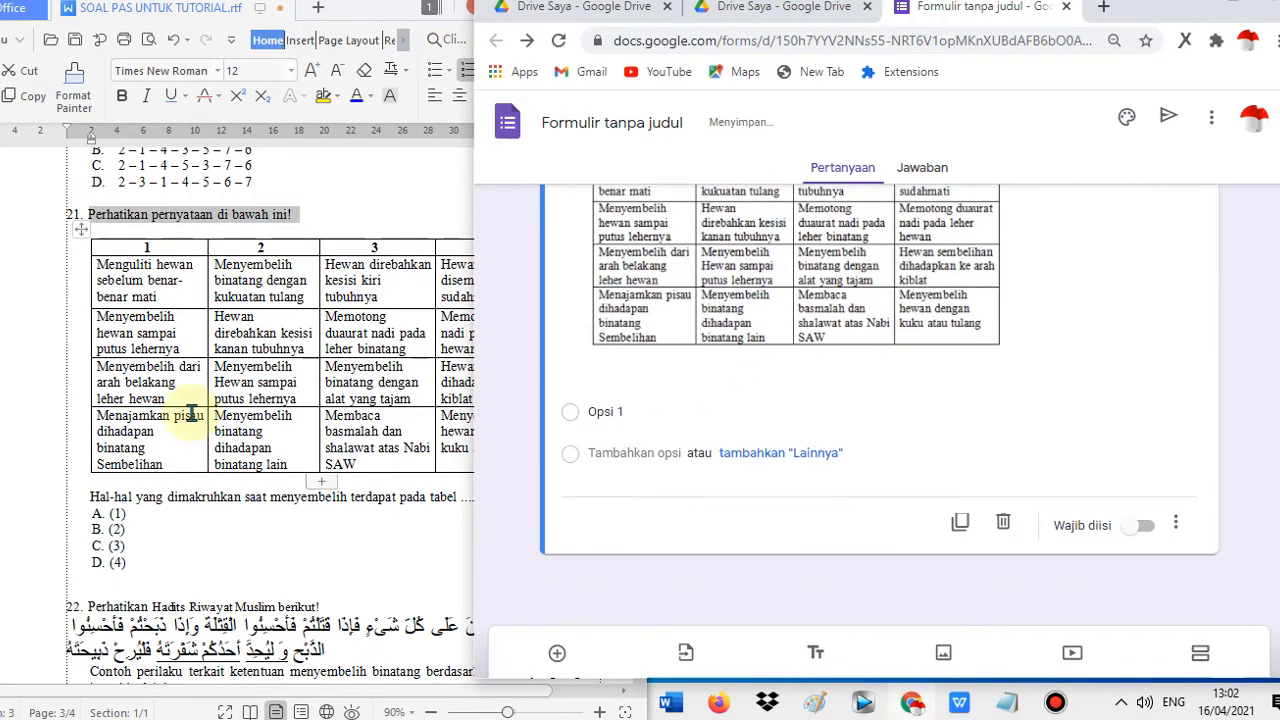
scroll(822, 405, "up", 2)
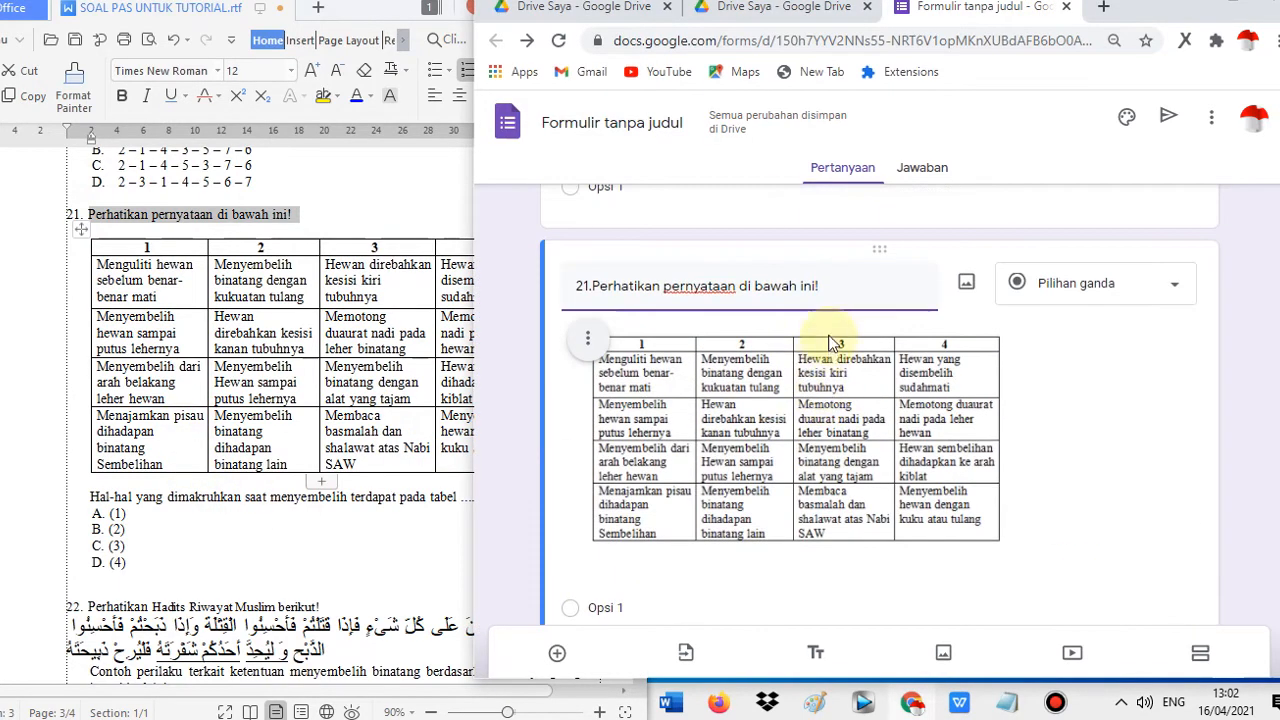
scroll(1160, 518, "down", 1)
scroll(1168, 527, "down", 1)
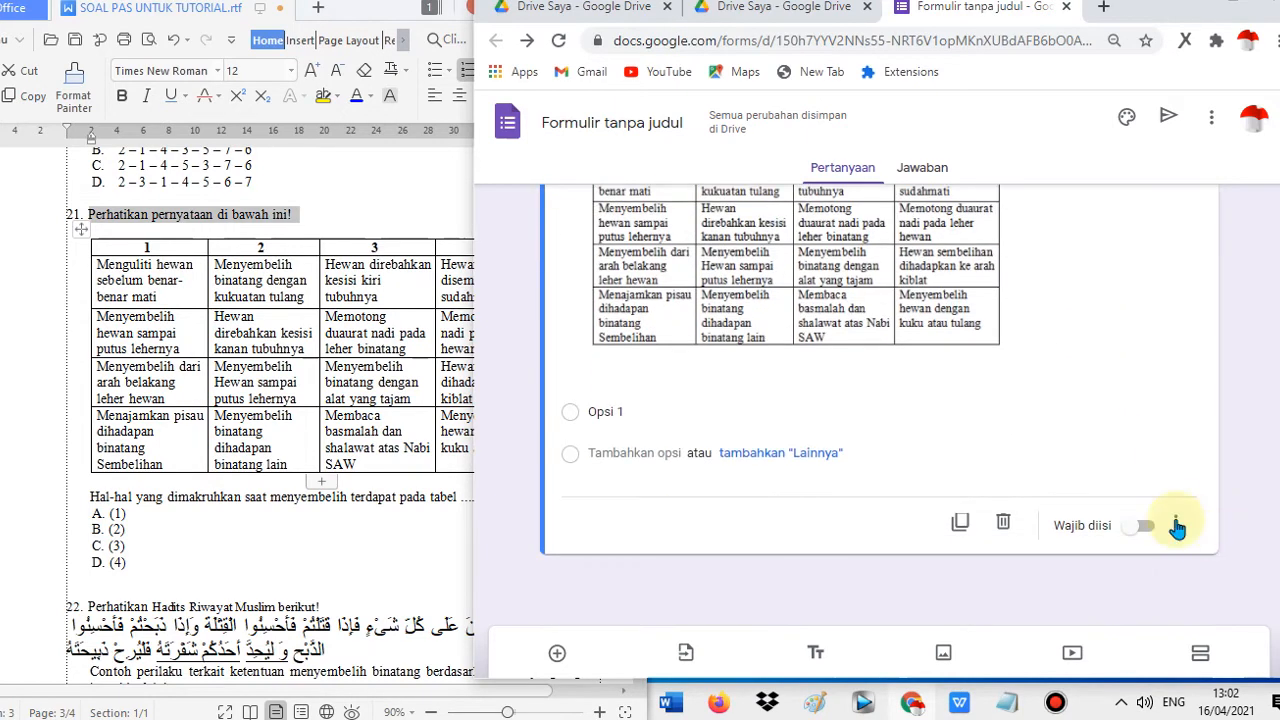
left_click(1176, 523)
left_click(1058, 524)
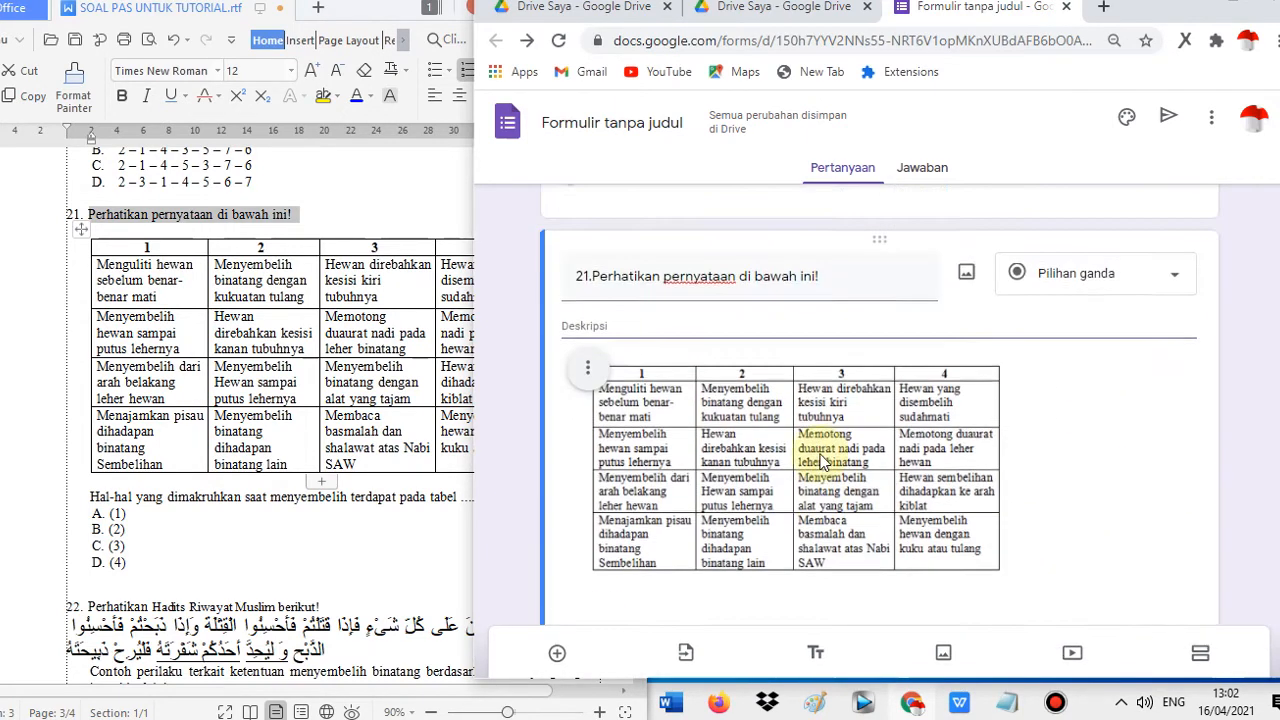
- Fill the question's description with "Hal-hal yang dimakruhkan saat menyembelih terdapat pada tabel …." copied from the document
left_click(61, 494)
left_click_drag(61, 494, 480, 500)
right_click(449, 494)
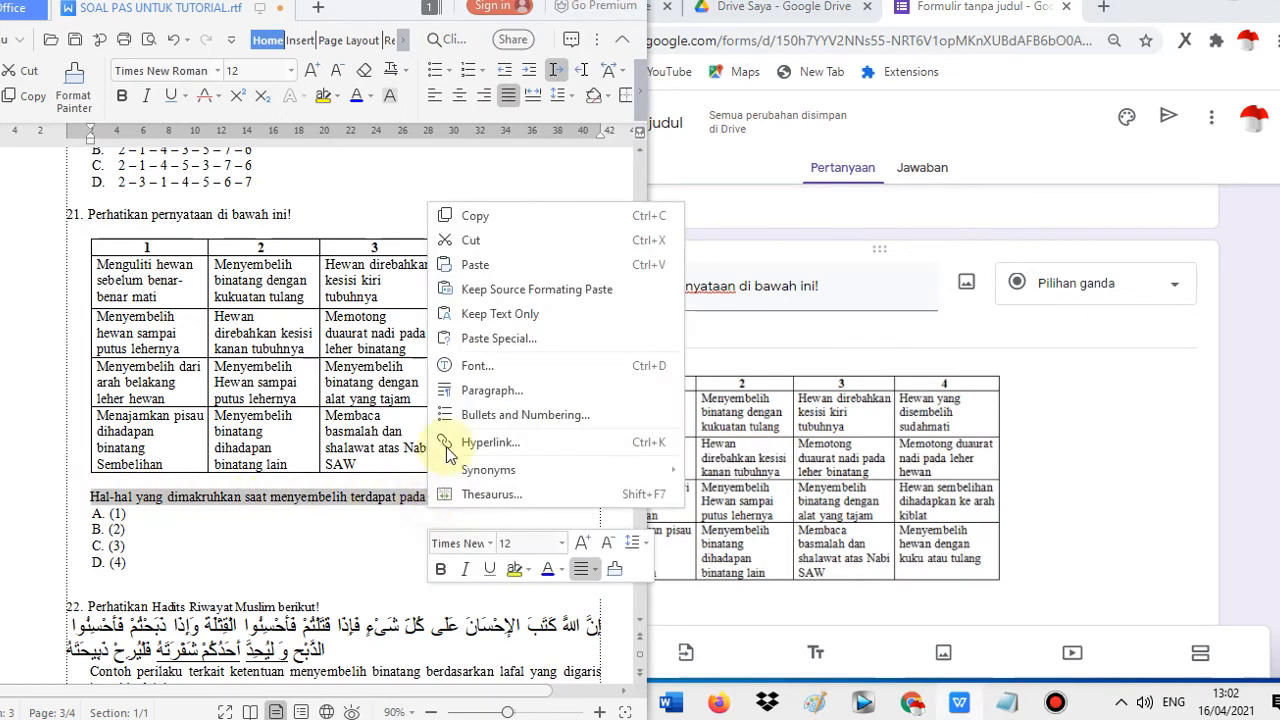
left_click(490, 214)
left_click(684, 341)
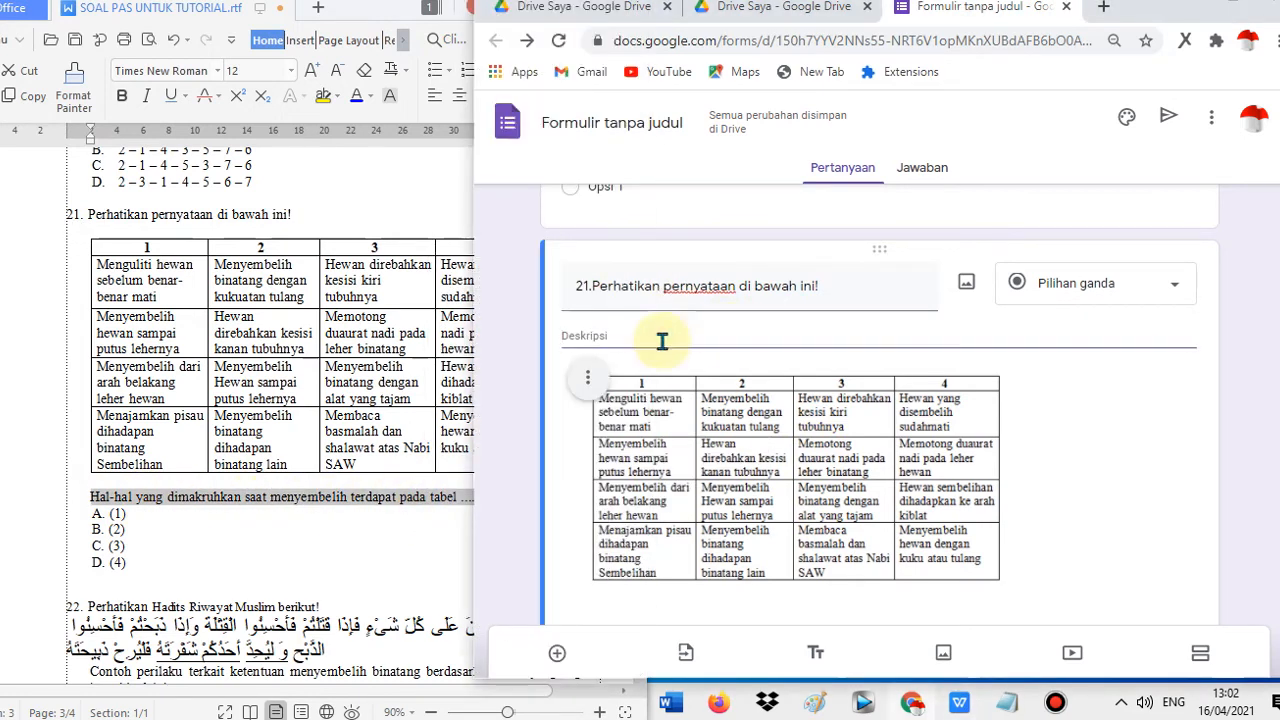
key("ctrl+v")
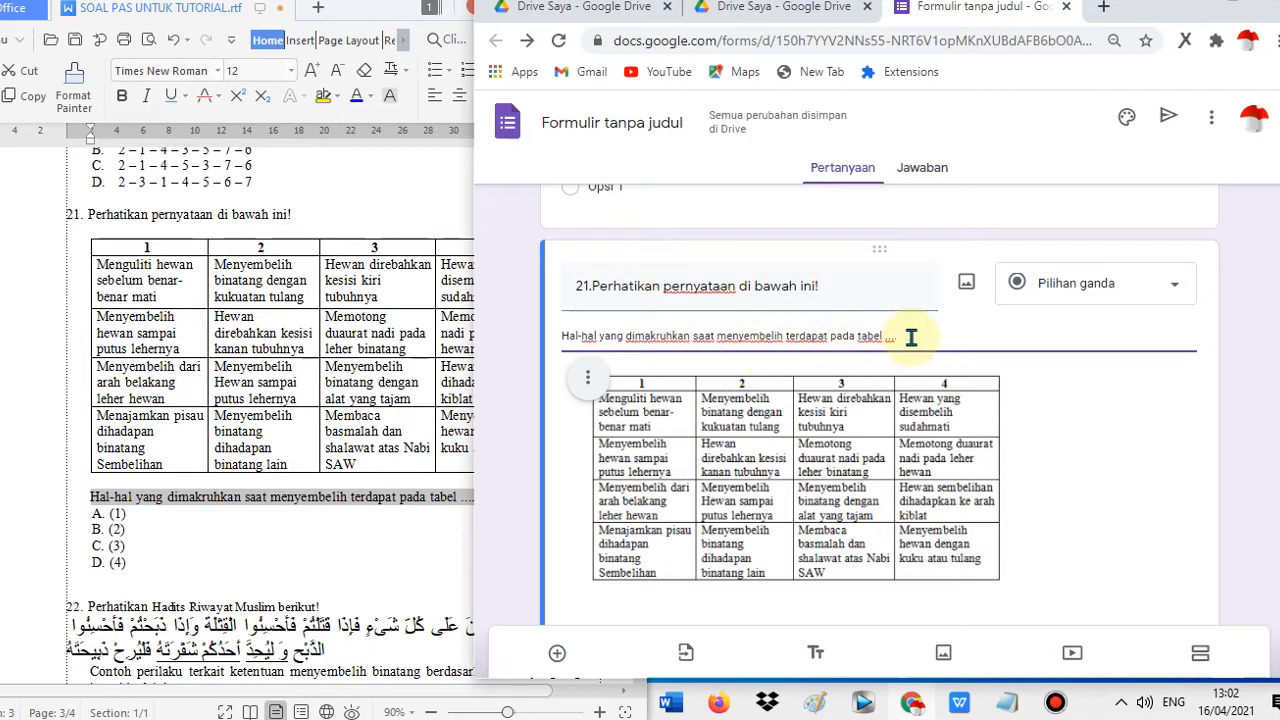
- Fill question 21's answer options with A.(1), B.(2), C.(3) and D.(4) copied from the document
scroll(911, 337, "down", 3)
left_click(125, 528)
left_click_drag(110, 514, 143, 560)
right_click(115, 546)
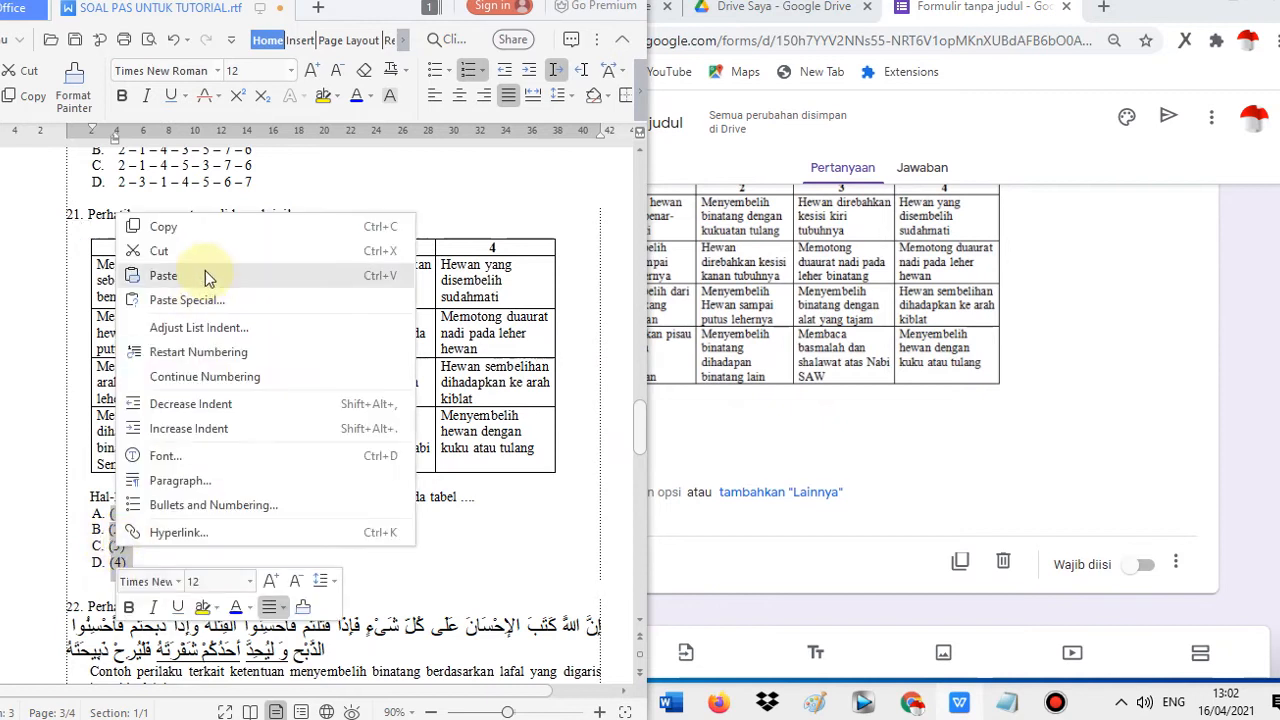
left_click(206, 228)
left_click(754, 449)
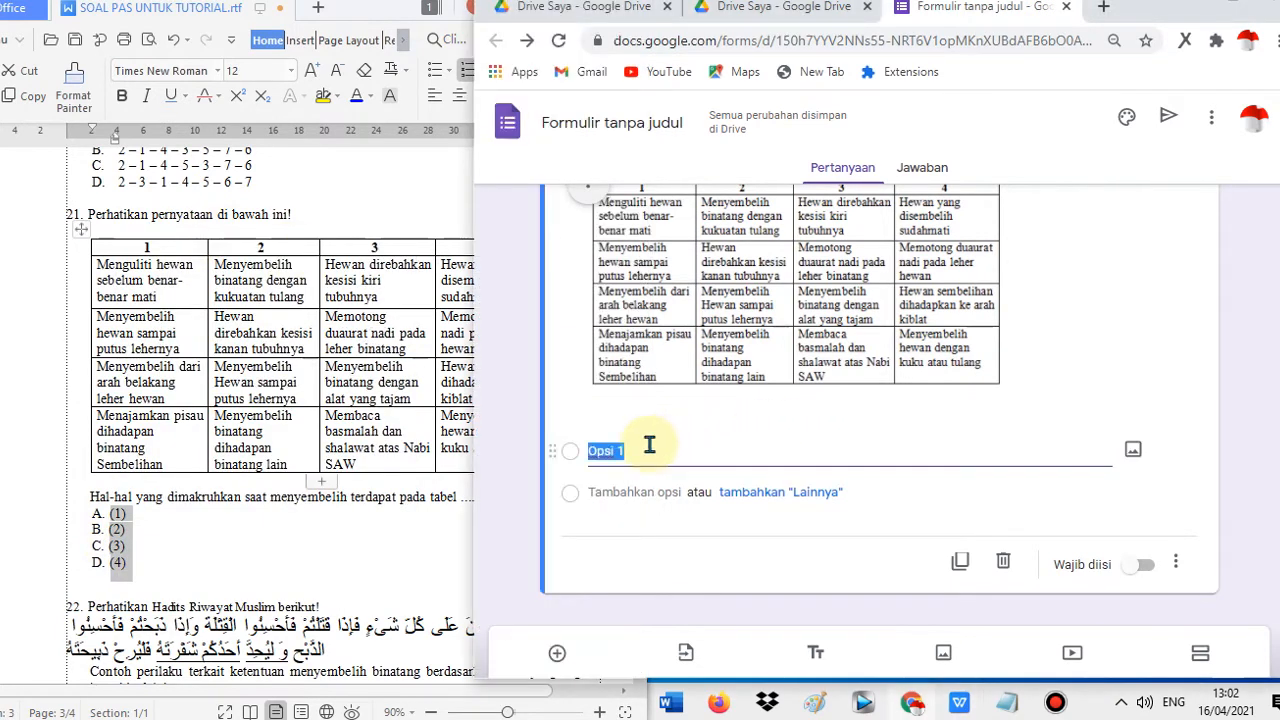
key("ctrl+v")
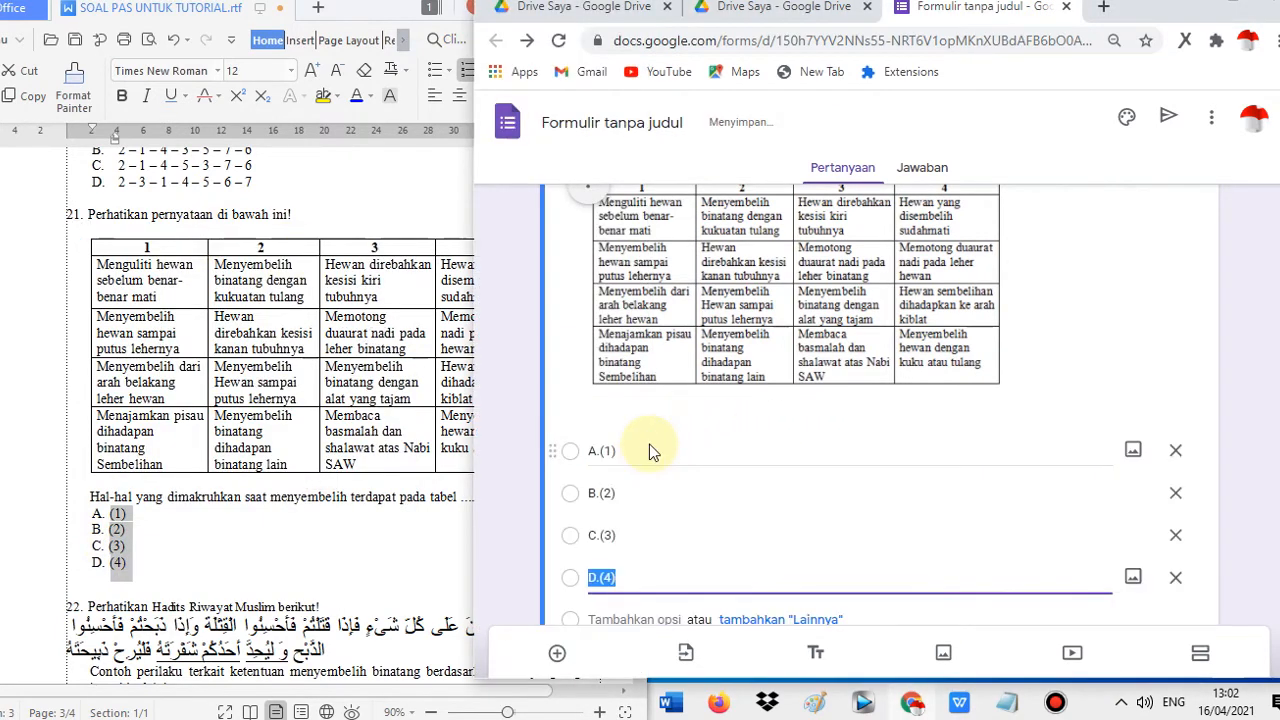
scroll(680, 443, "down", 2)
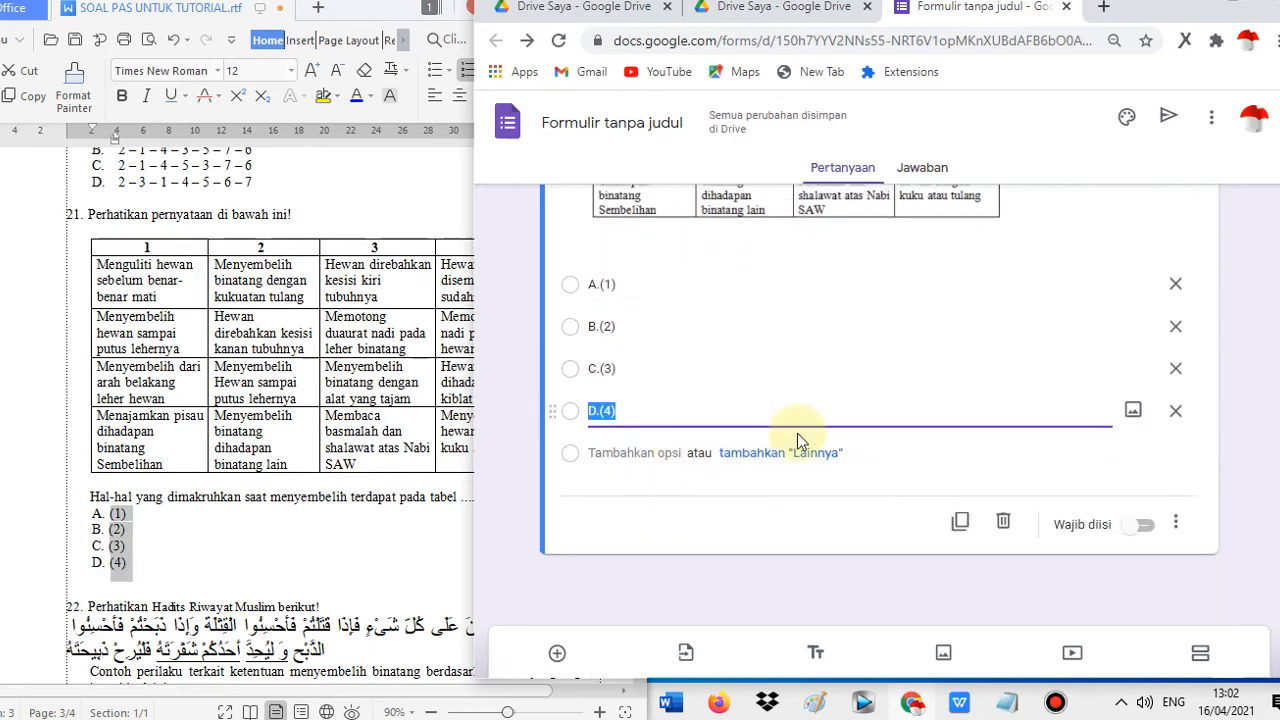
- Add a new multiple-choice question below question 21 and return to the form beside the document
left_click(214, 425)
scroll(249, 660, "down", 5)
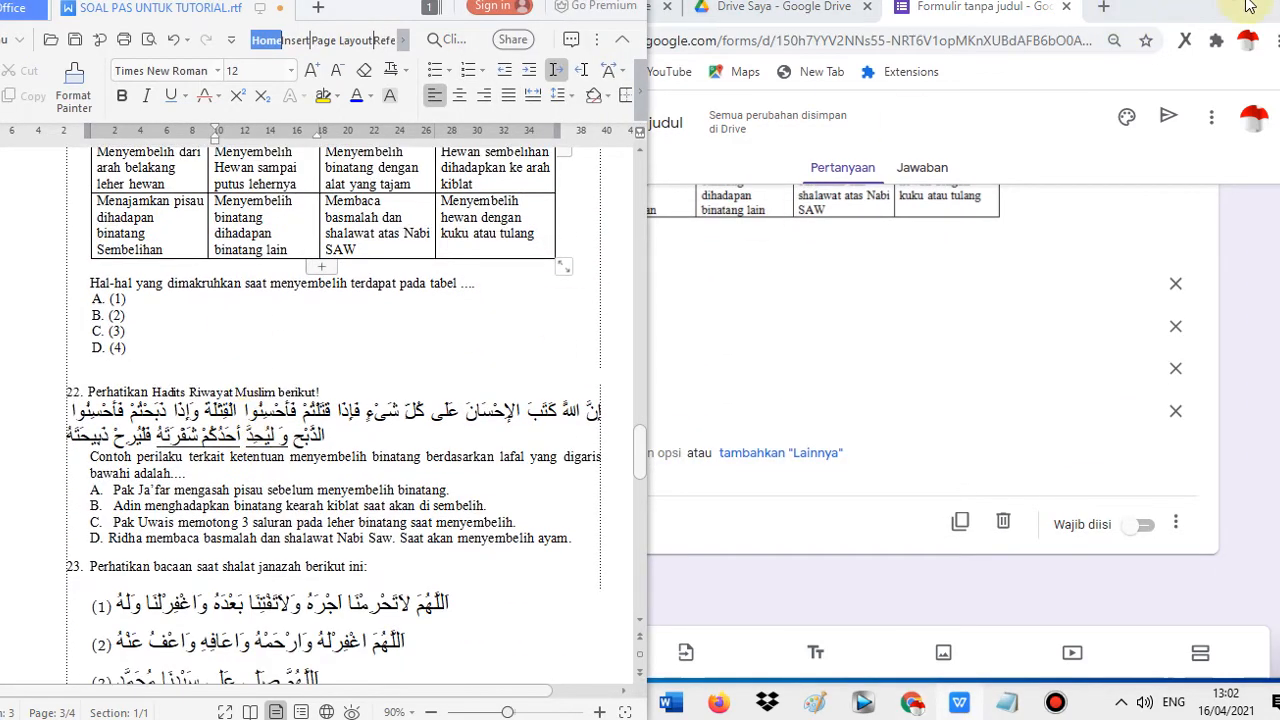
left_click(1247, 6)
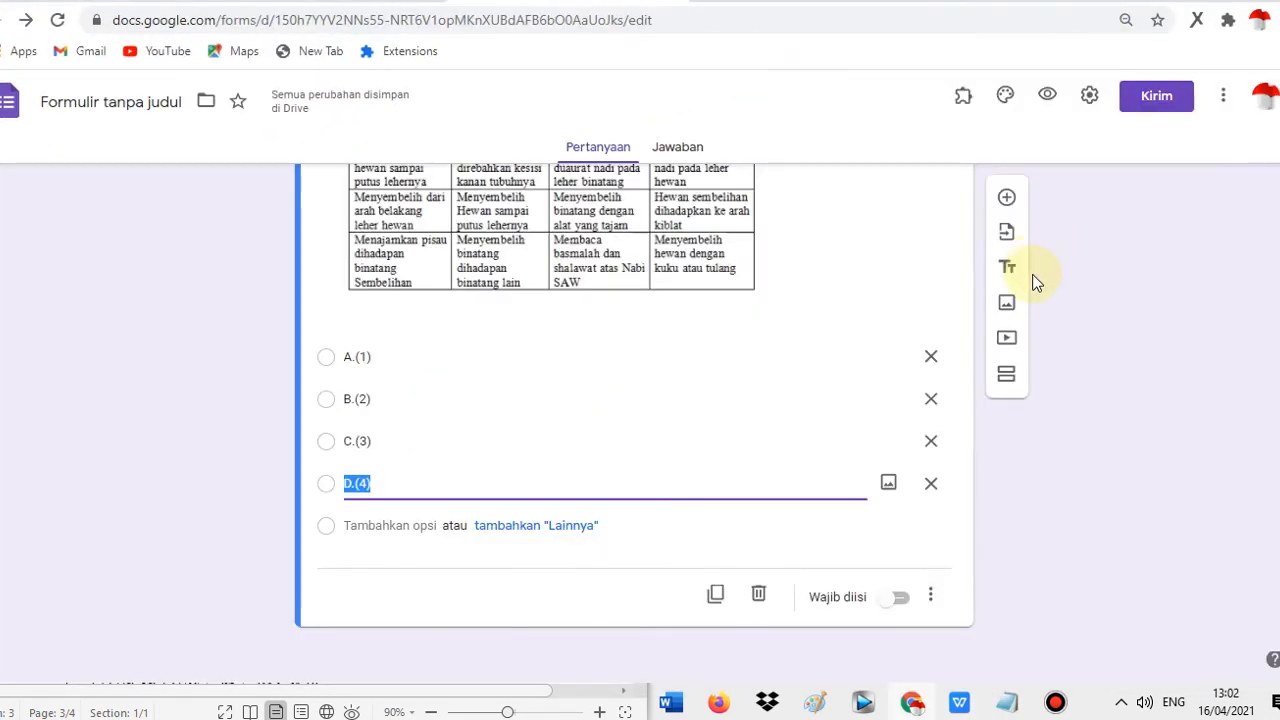
left_click(1007, 199)
left_click(1244, 1)
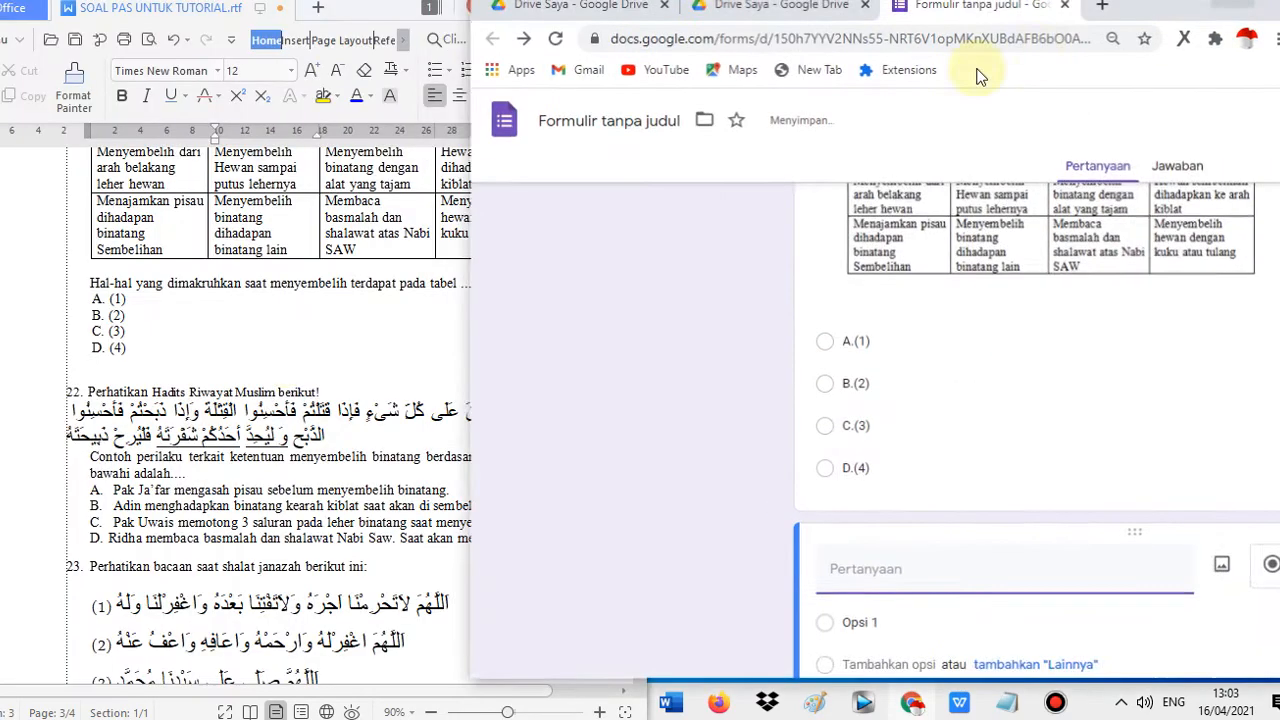
- Fill the new question's text with the two-line Arabic hadith of question 22 copied from the document
left_click(292, 343)
scroll(297, 443, "down", 1)
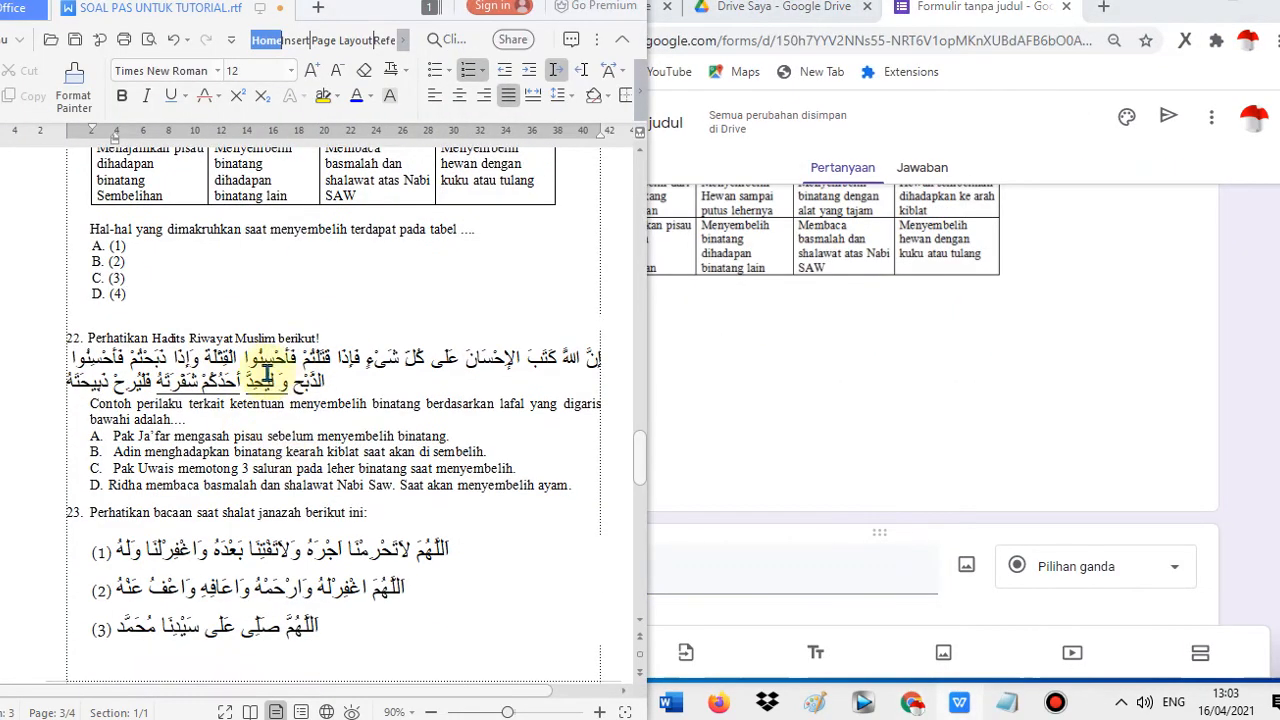
left_click_drag(338, 382, 103, 362)
left_click(67, 382)
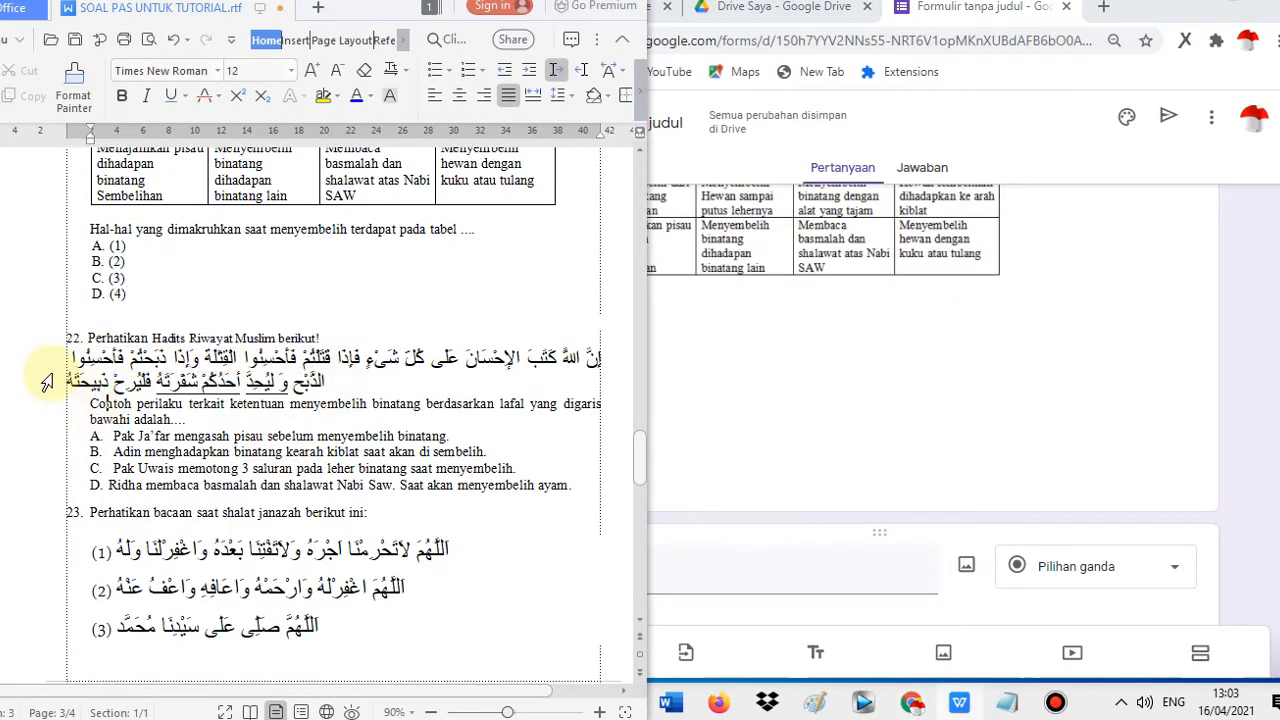
triple_click(67, 382)
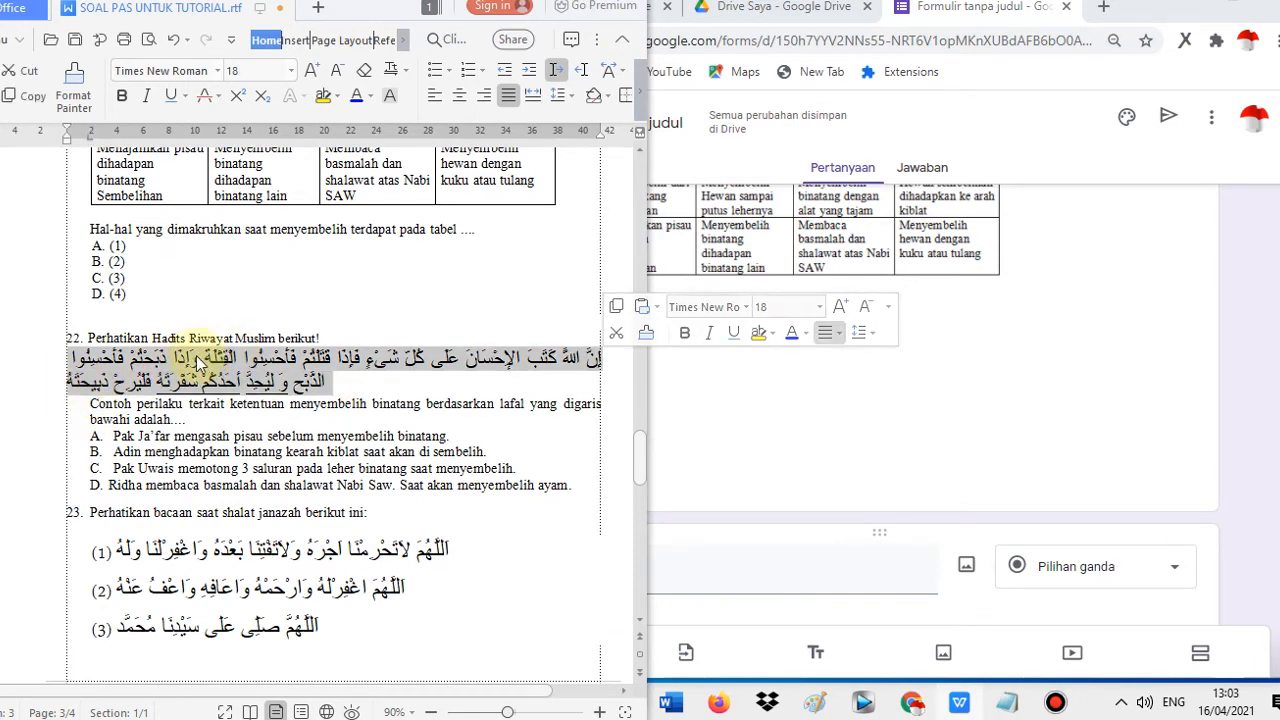
right_click(200, 365)
left_click(230, 374)
left_click(816, 570)
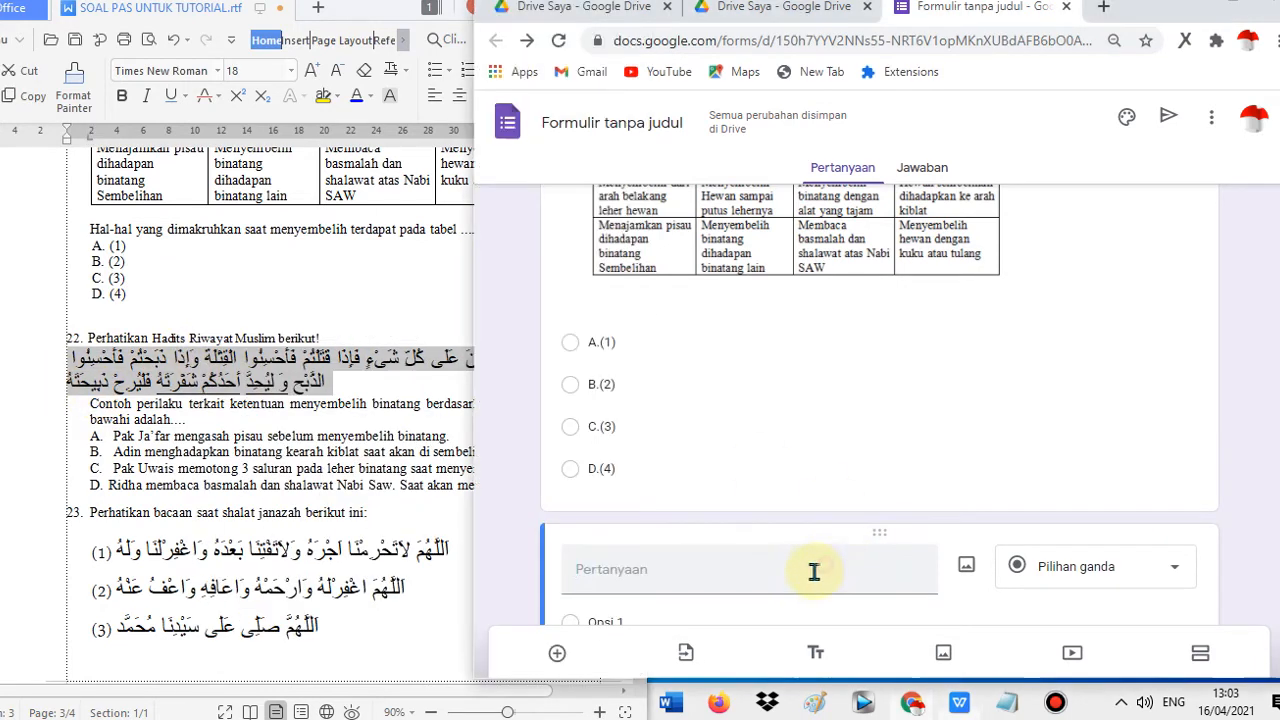
key("ctrl+v")
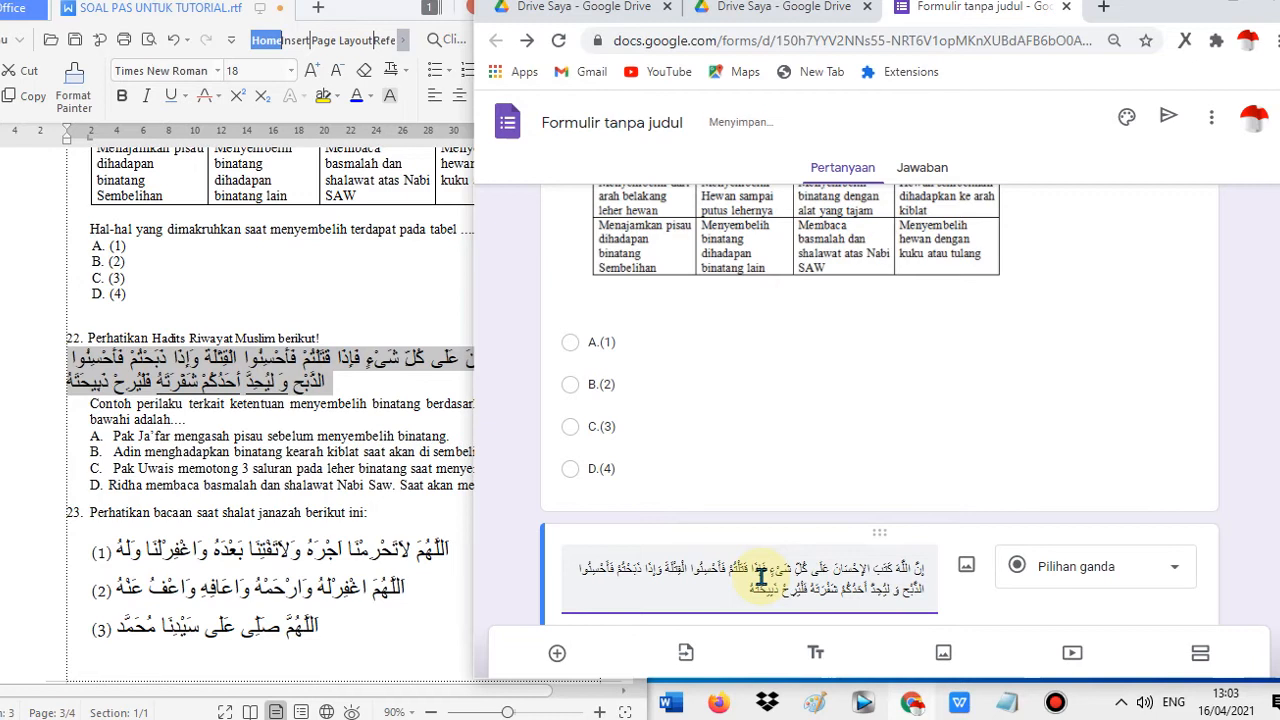
scroll(760, 570, "down", 2)
double_click(1238, 10)
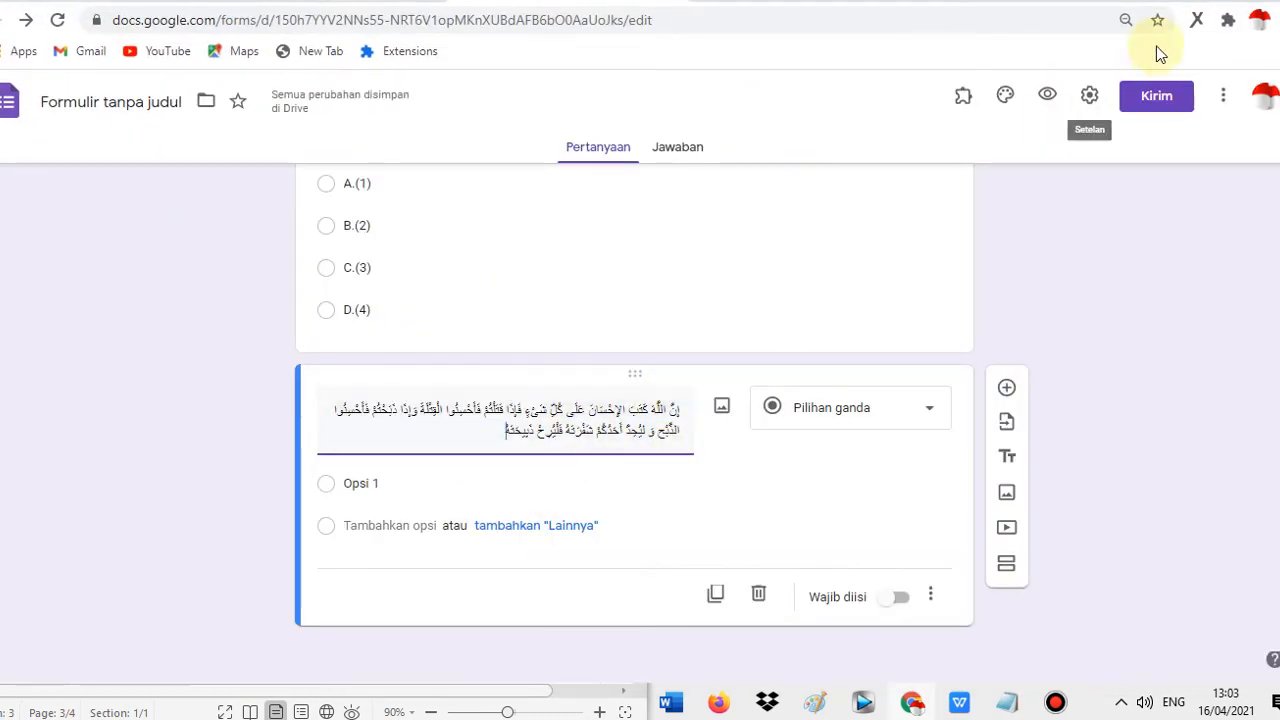
left_click(1238, 2)
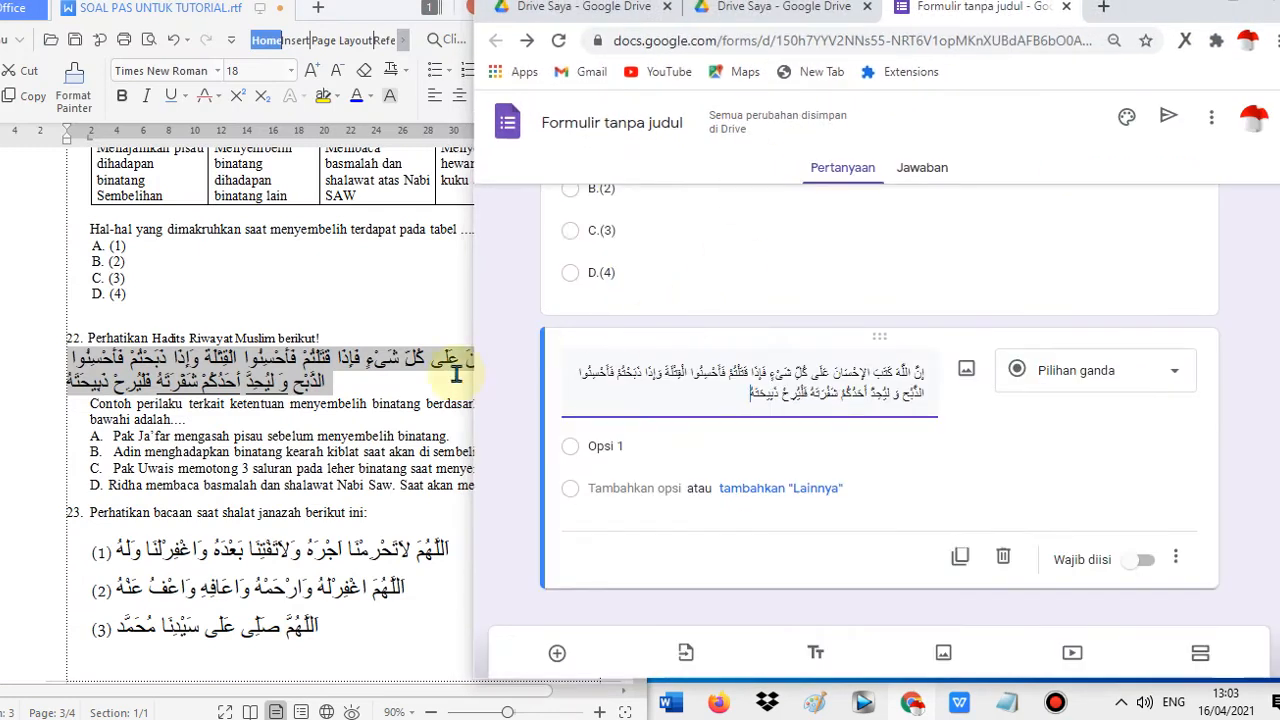
- Make the Arabic hadith question required and turn on its description
left_click(270, 407)
left_click(1088, 490)
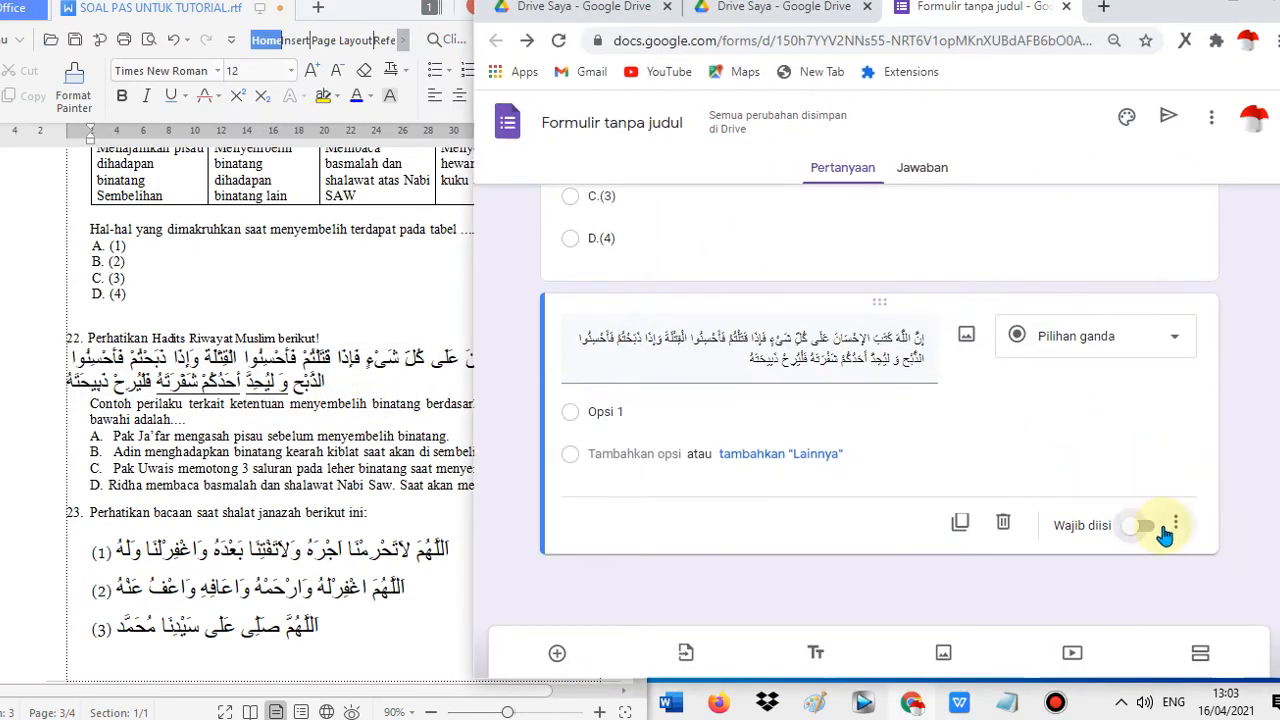
left_click(1145, 527)
left_click(1175, 523)
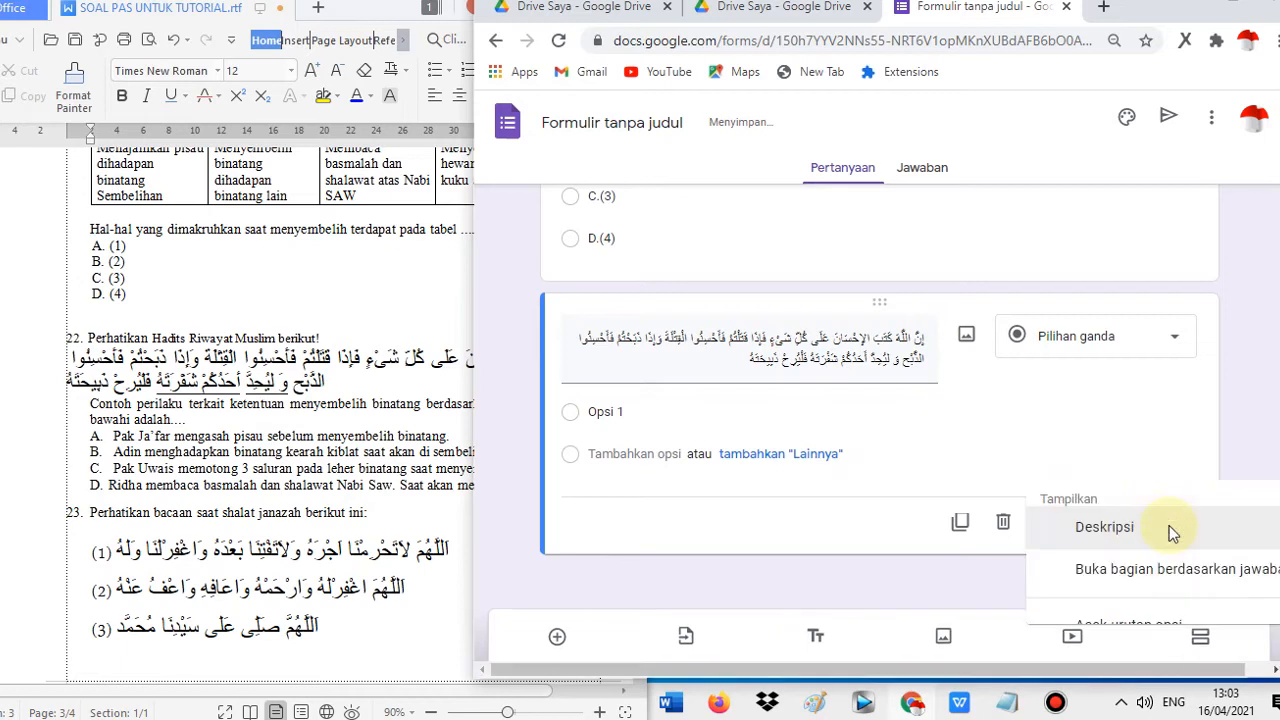
left_click(1113, 538)
- Fill the description with "Contoh perilaku terkait ketentuan menyembelih binatang berdasarkan lafal yang digaris bawahi adalah...." copied from the document
left_click_drag(90, 404, 575, 418)
right_click(506, 418)
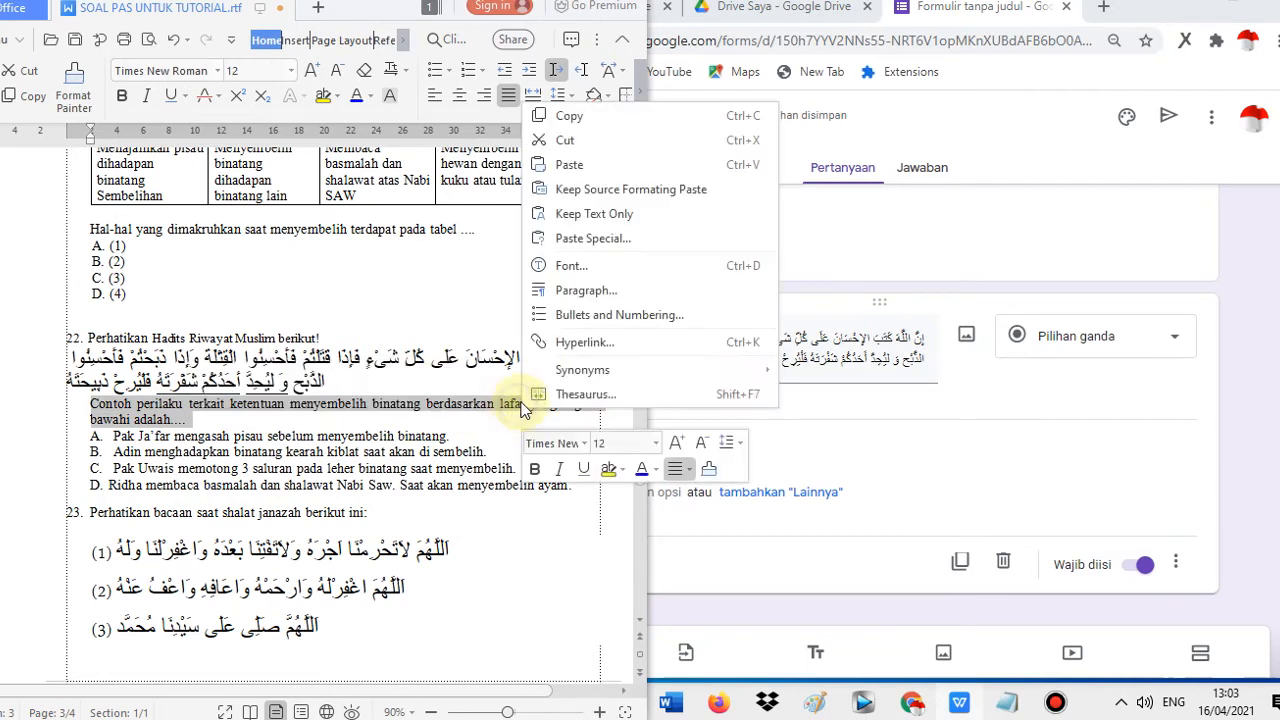
left_click(595, 118)
left_click(709, 402)
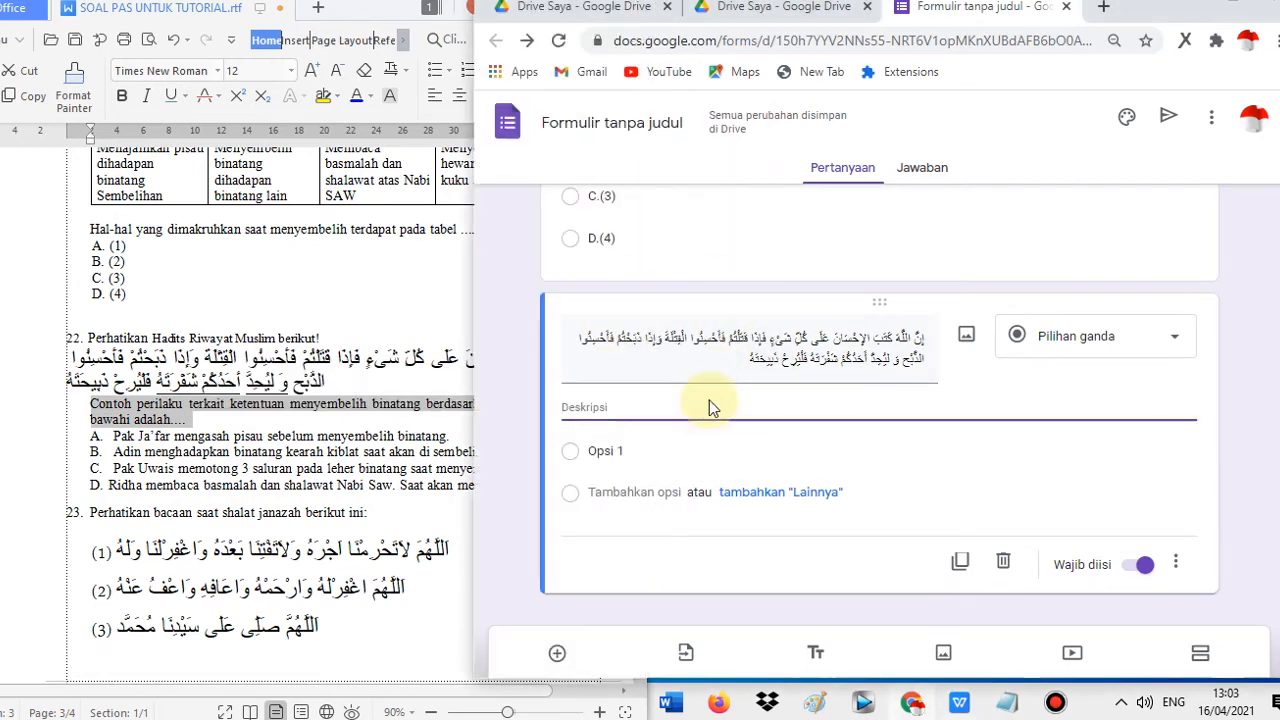
key("ctrl+v")
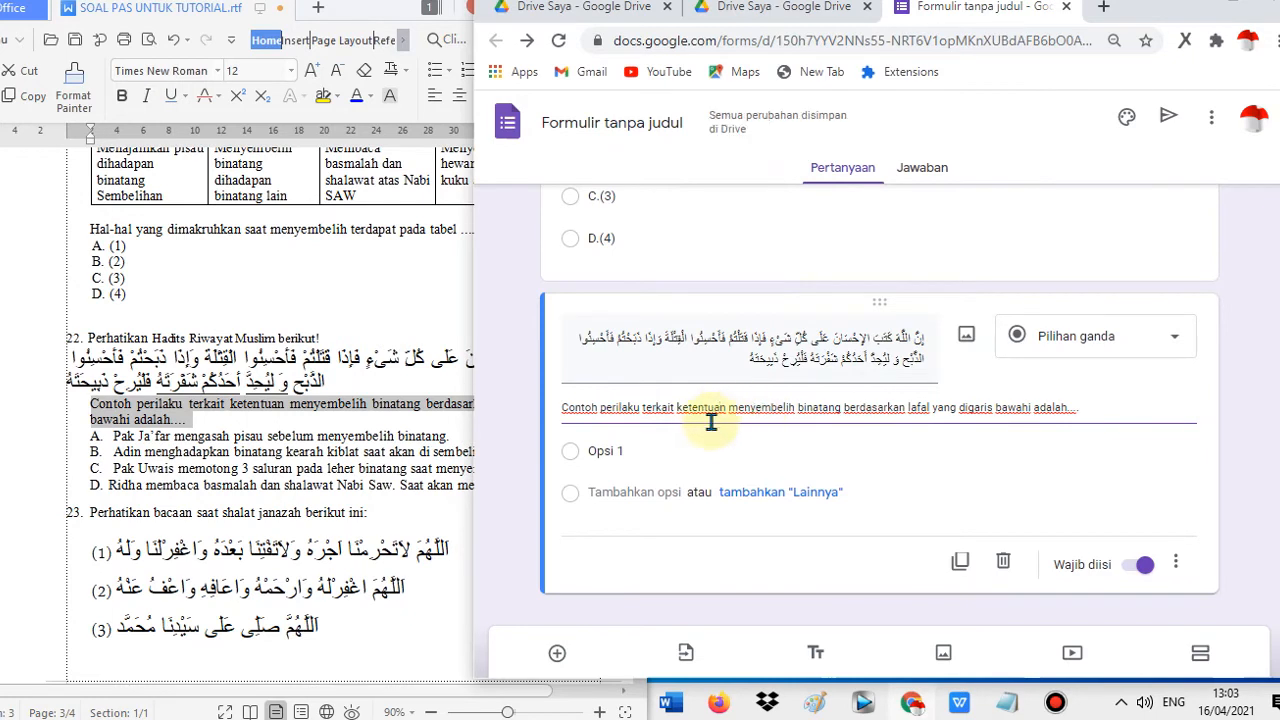
left_click(744, 362)
left_click(819, 370)
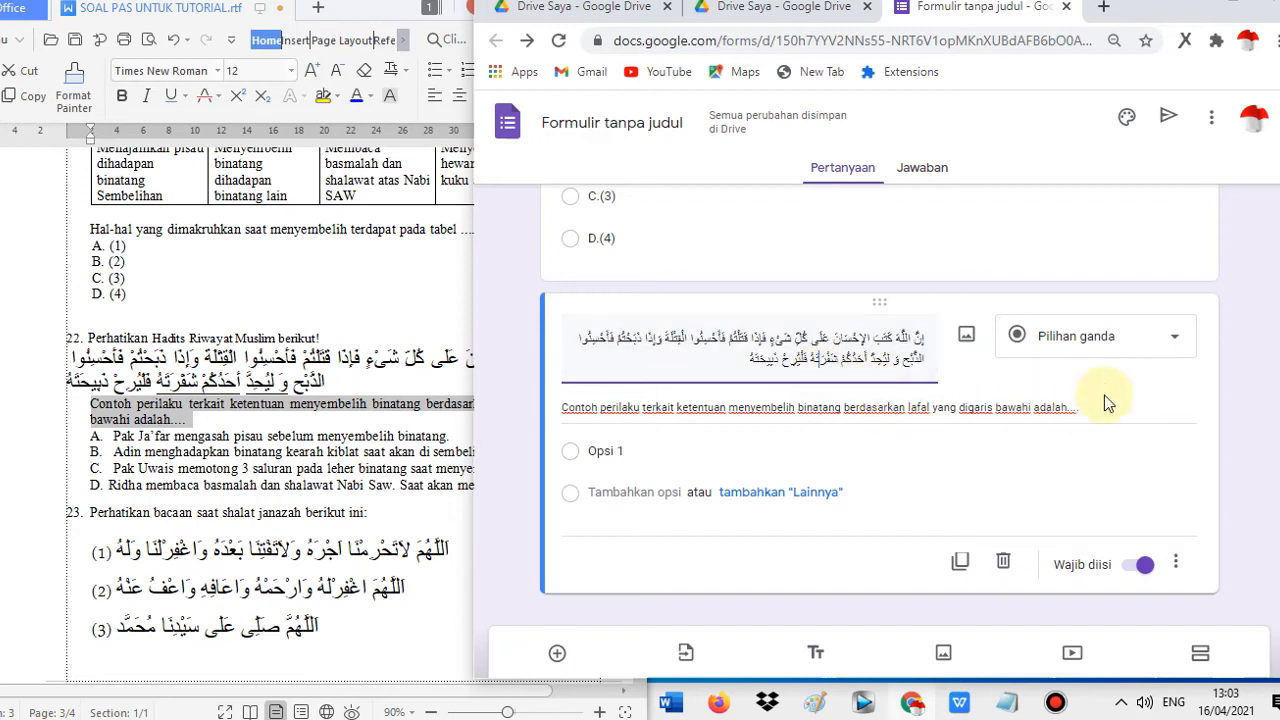
scroll(732, 416, "down", 1)
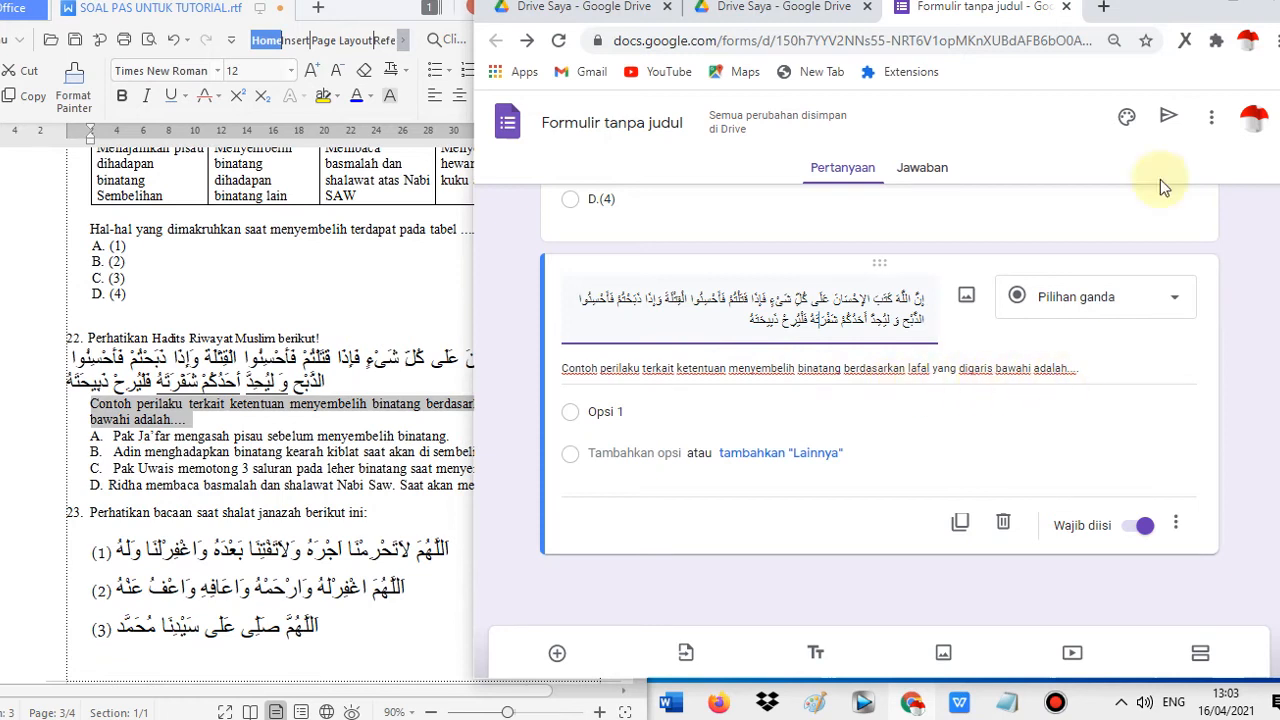
double_click(1250, 8)
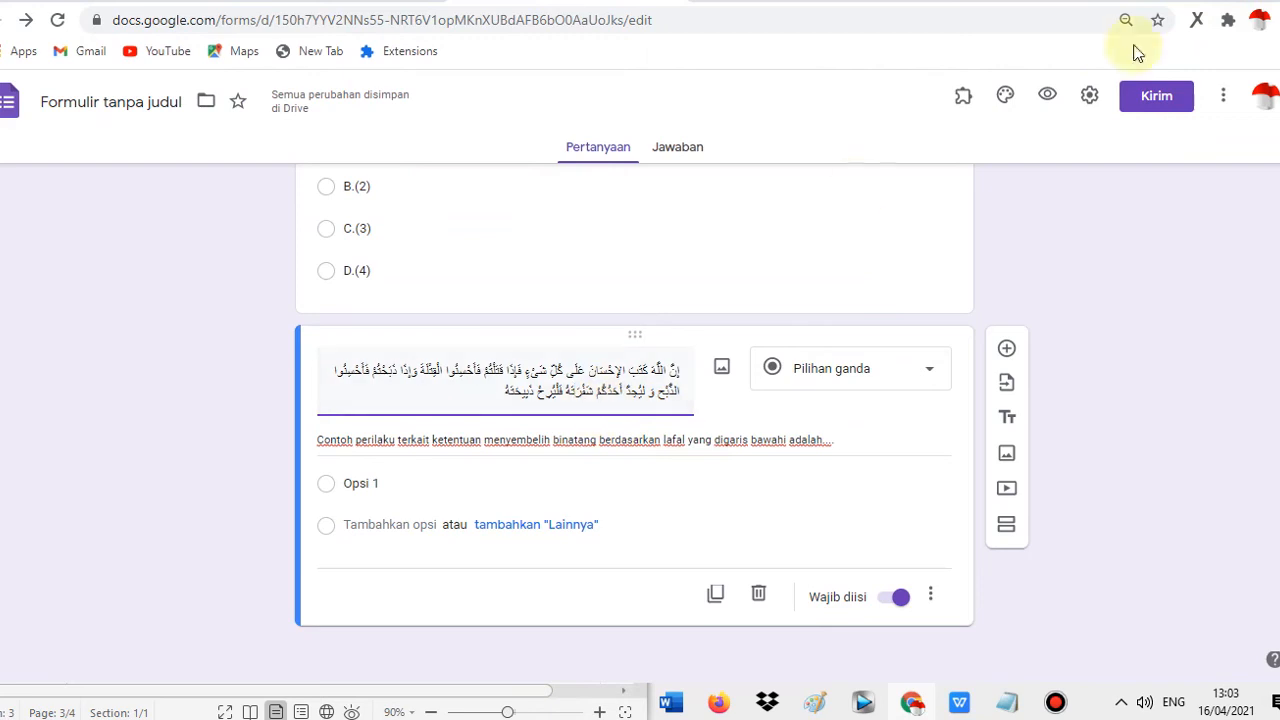
double_click(1252, 3)
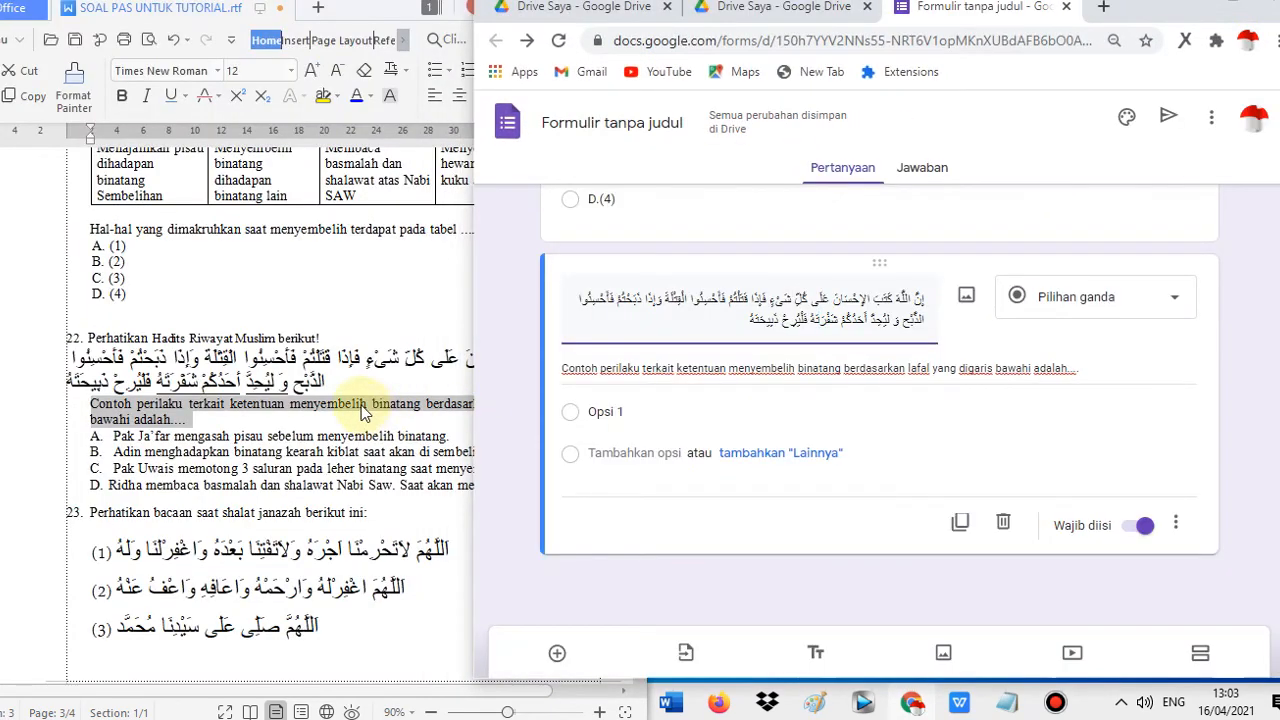
- In the document, right-align question 22's Arabic hadith and insert a blank line before the "Contoh perilaku" paragraph
left_click(362, 413)
left_click(386, 380)
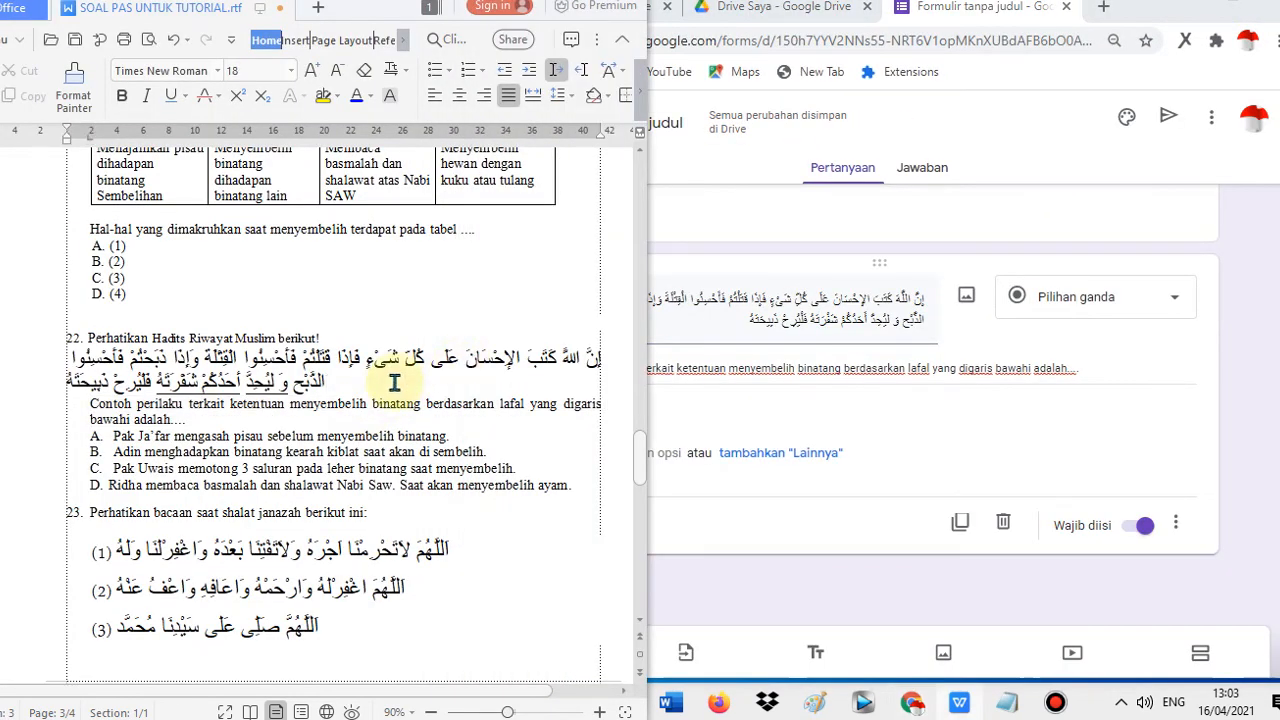
left_click(482, 96)
left_click(80, 403)
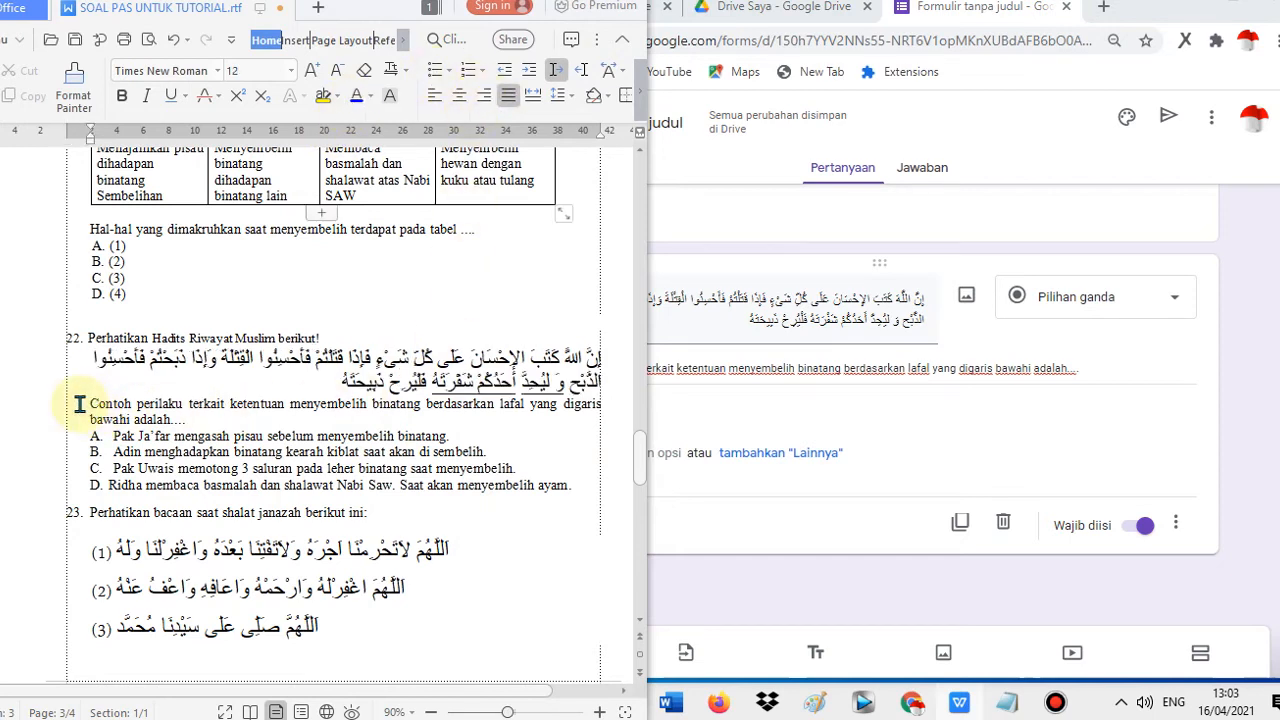
key("Return")
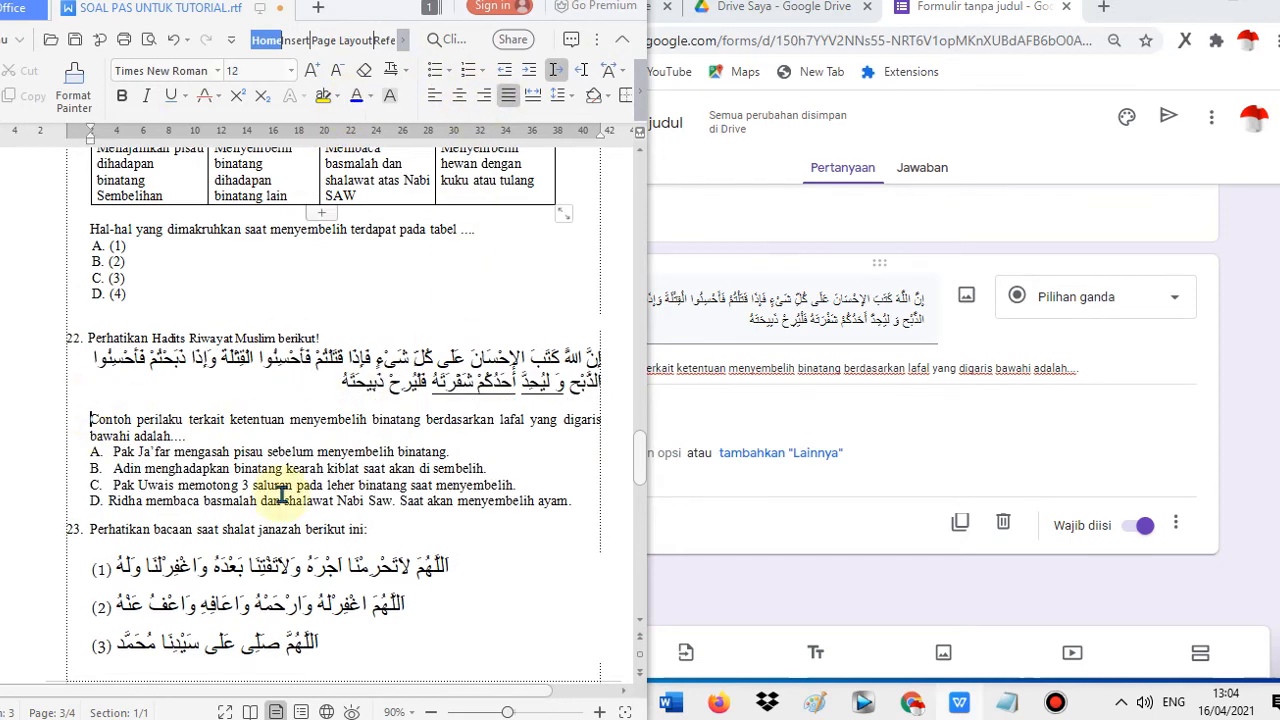
- Capture the full-width document, paste the screenshot into Paint and crop it to question 22's Arabic hadith, about 545 × 61 px
left_click(606, 2)
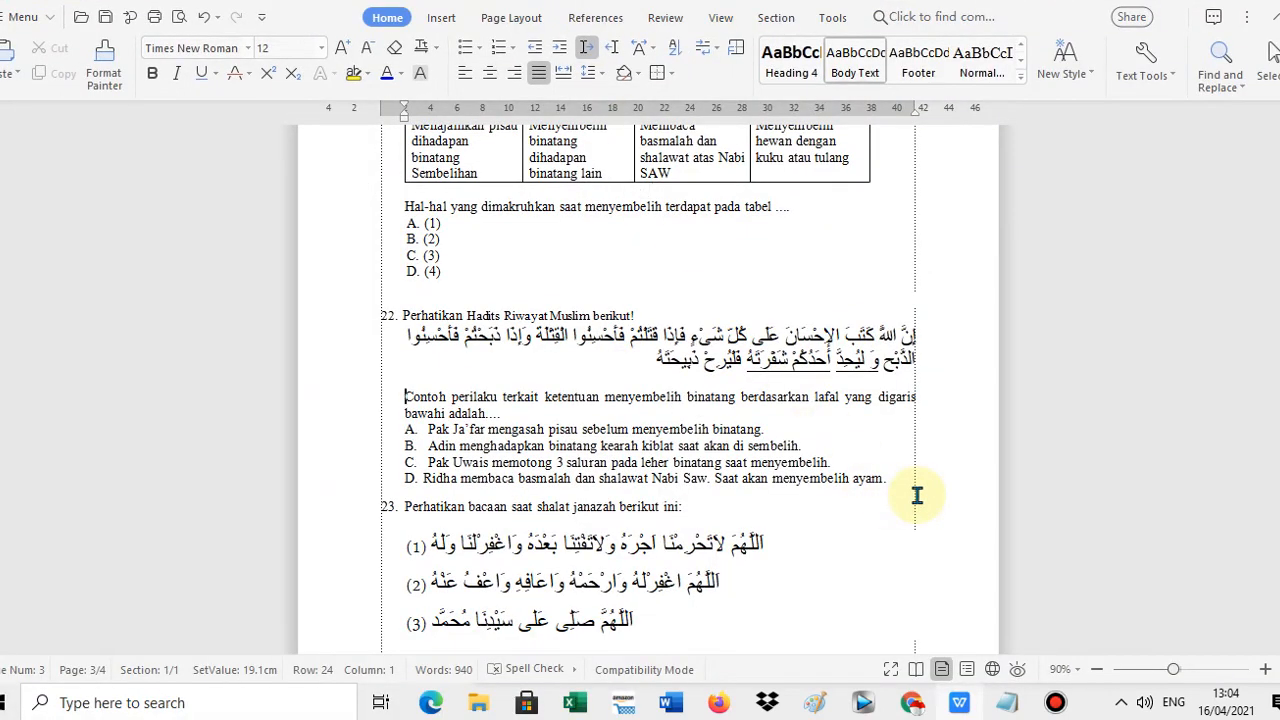
left_click(816, 706)
left_click_drag(583, 2, 583, 0)
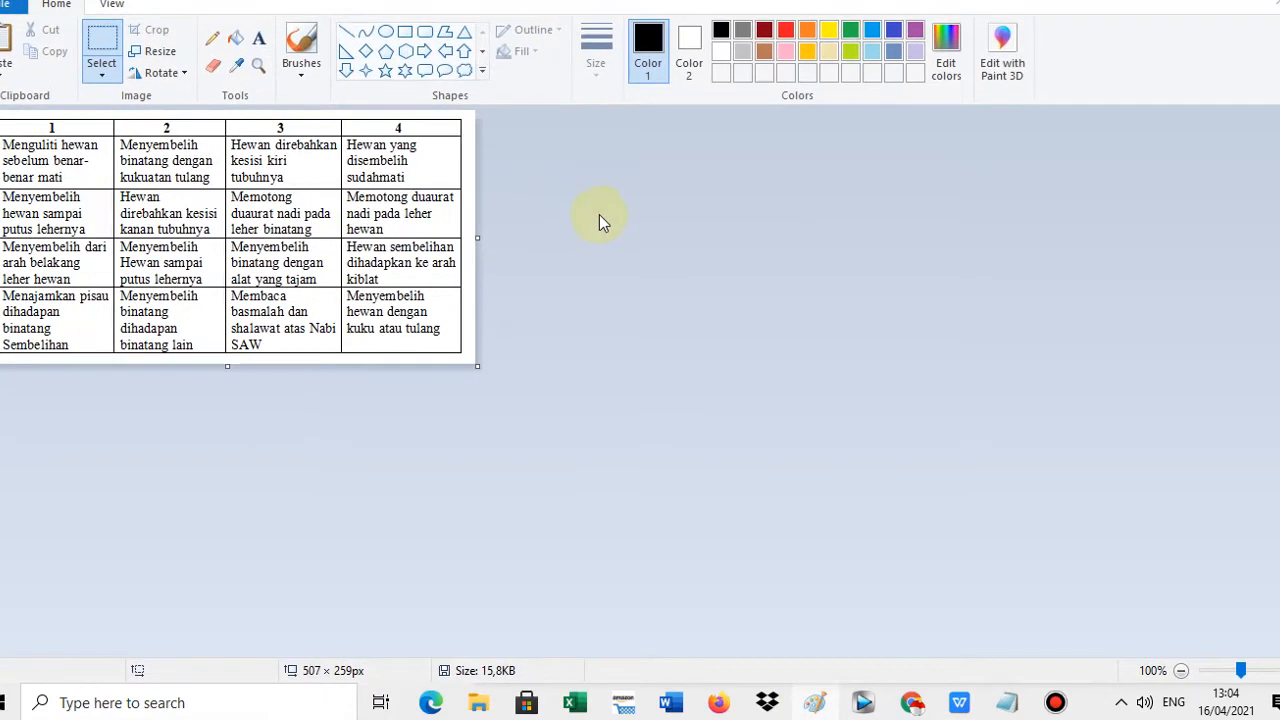
key("ctrl+v")
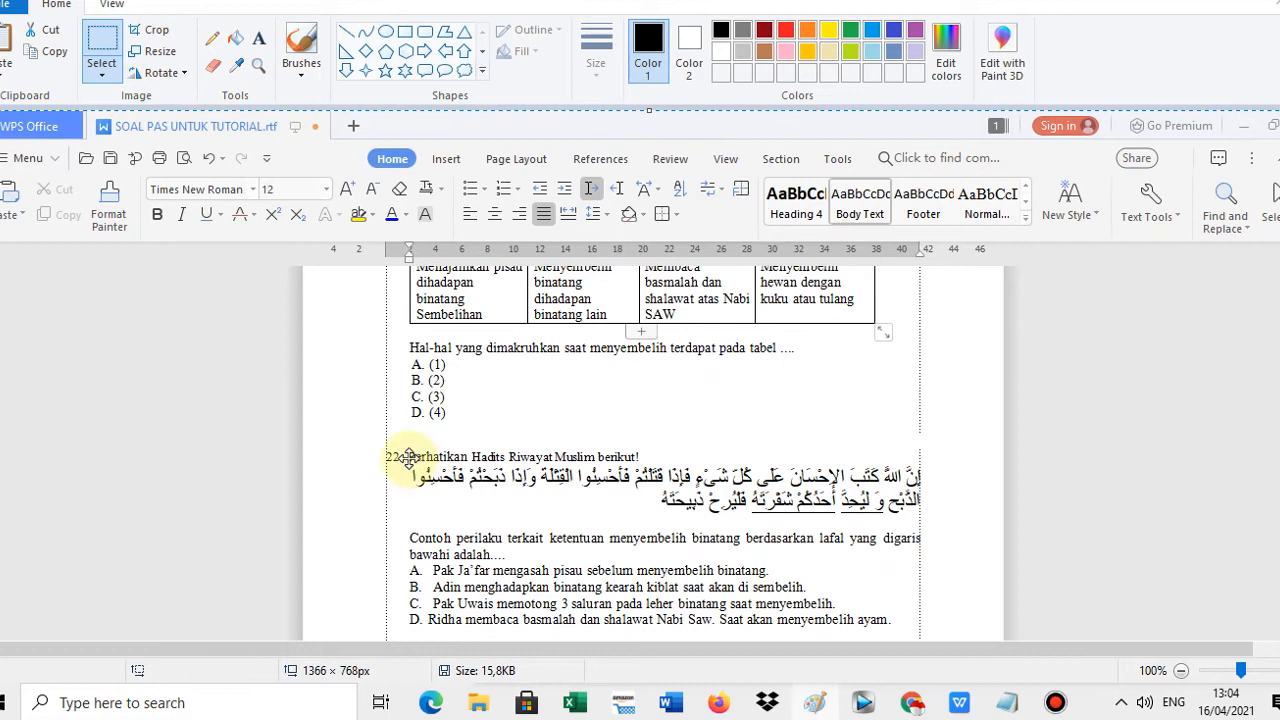
left_click(155, 31)
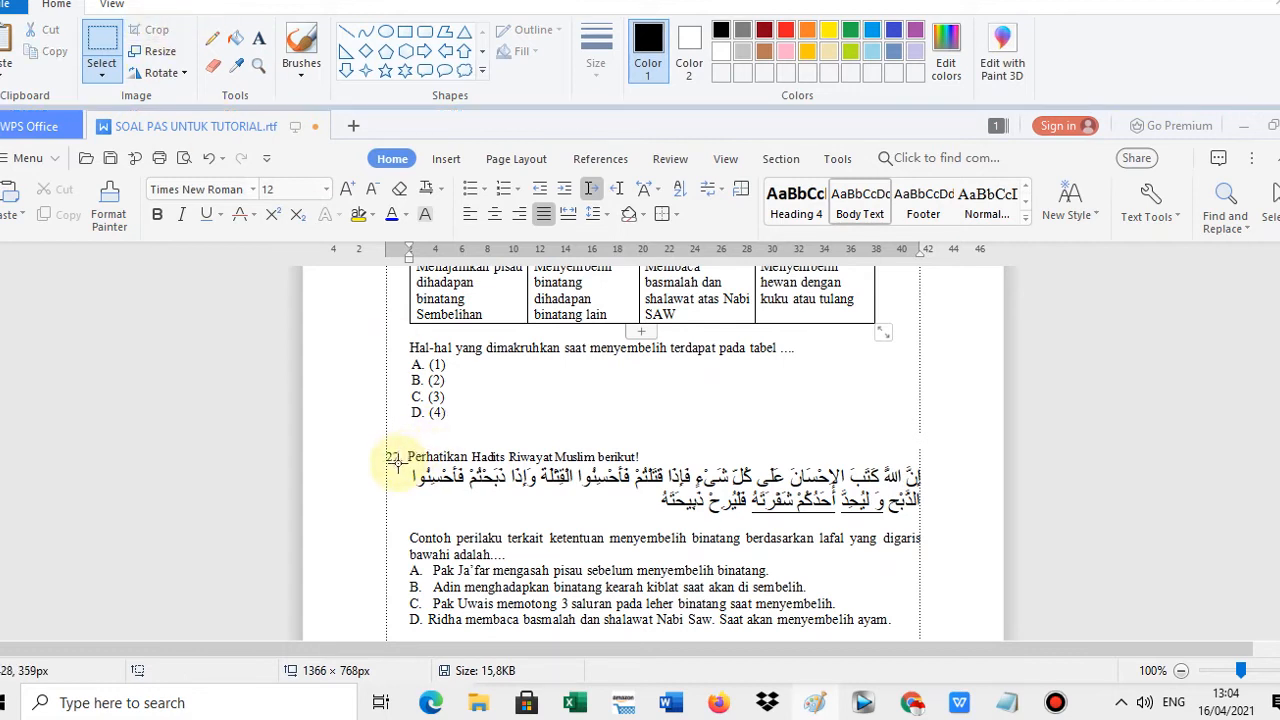
left_click_drag(403, 463, 936, 522)
left_click(160, 30)
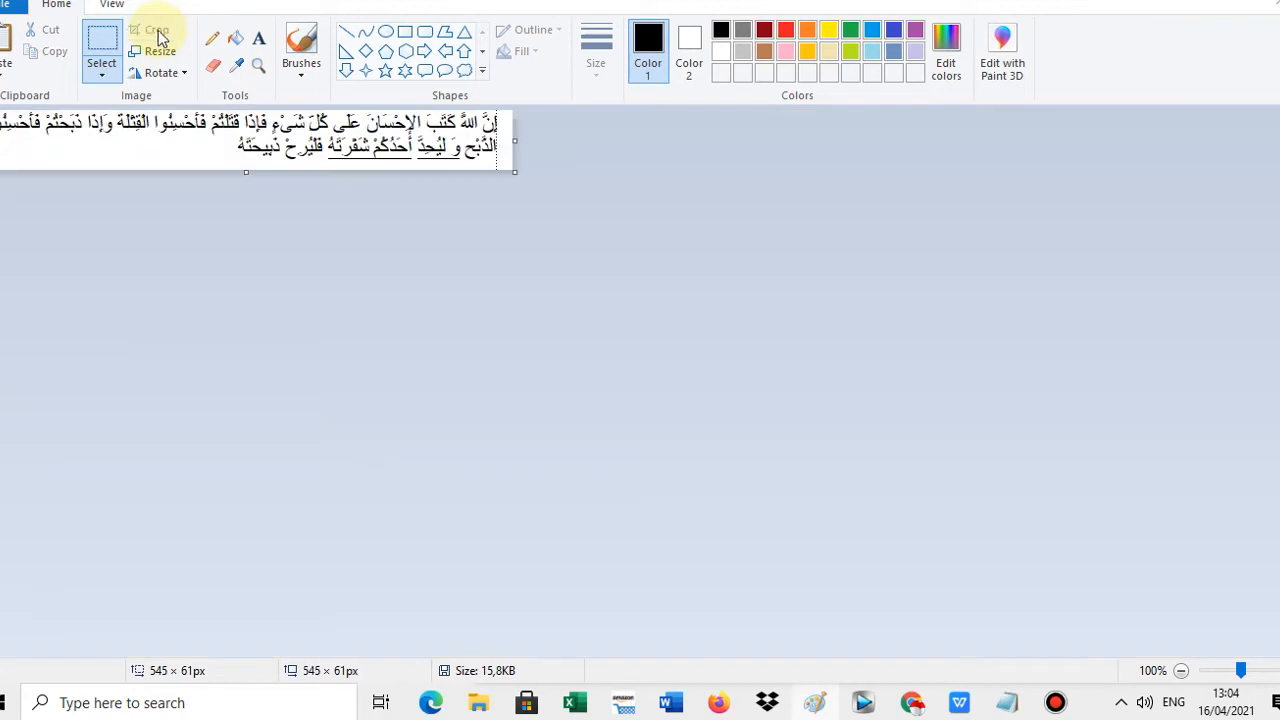
- Save the cropped hadith picture as a PNG named SOAL8 in the Downloads folder
left_click(8, 5)
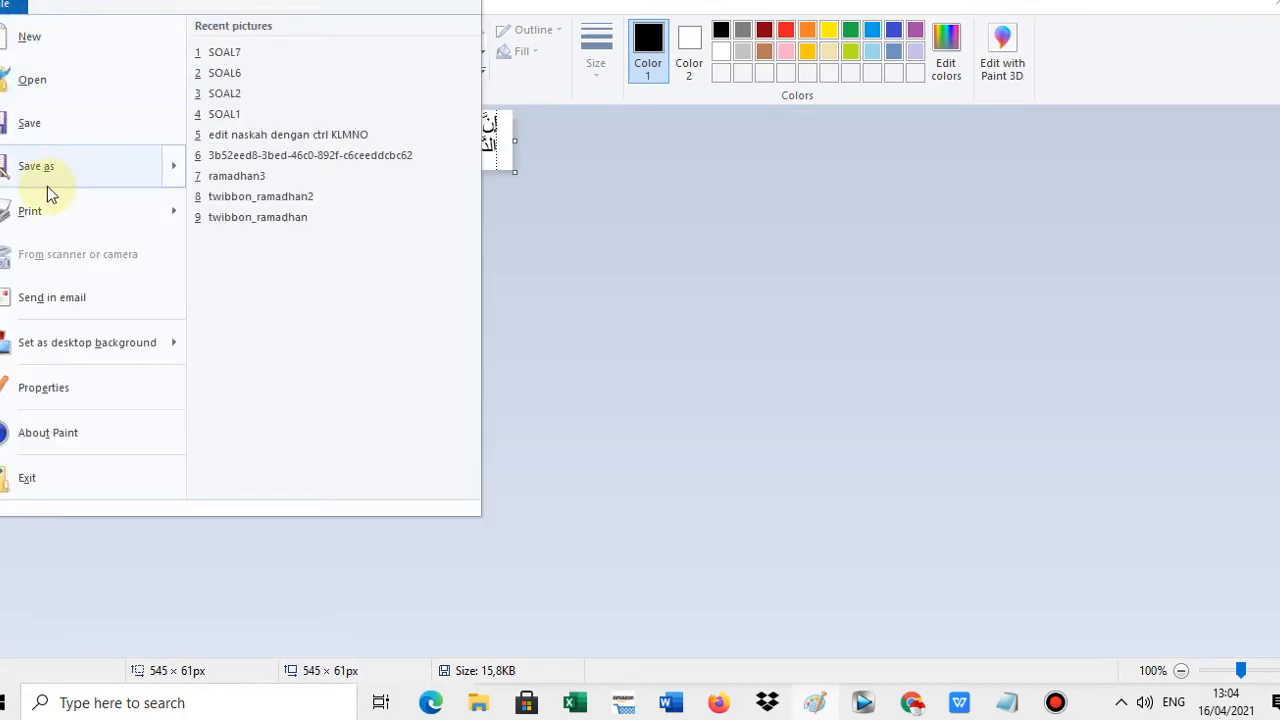
mouse_move(60, 166)
left_click(255, 66)
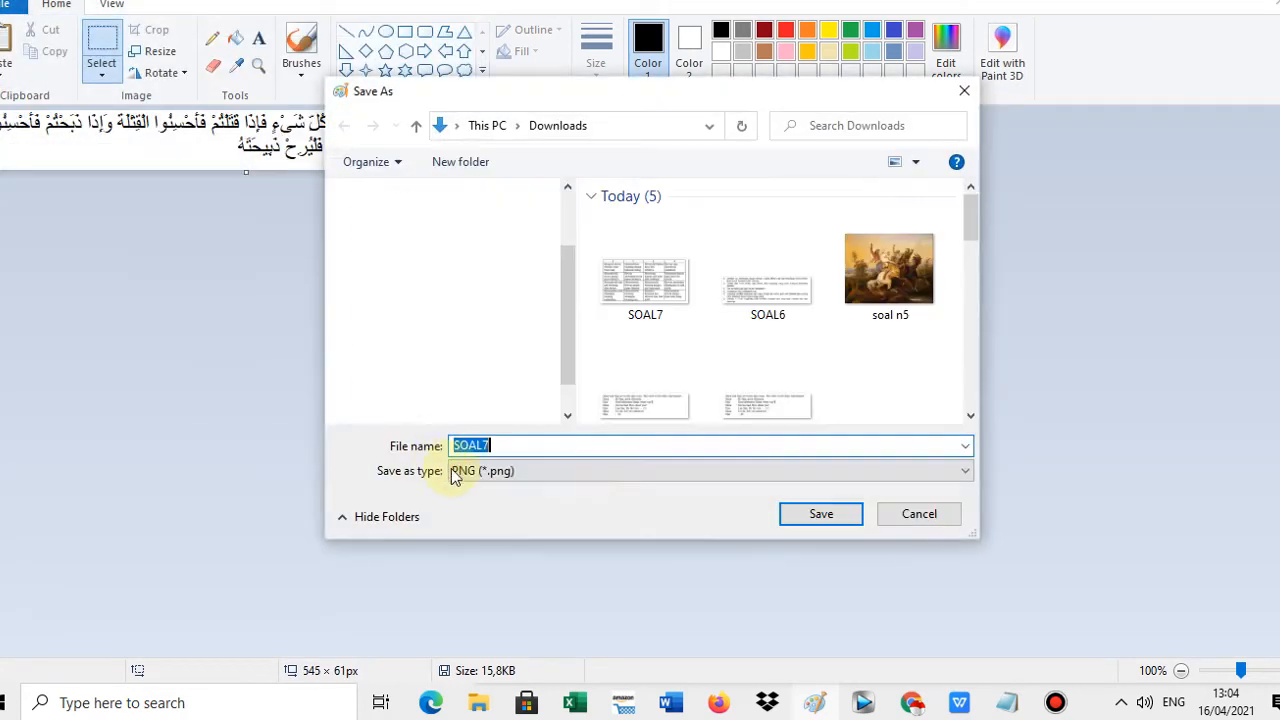
left_click(511, 446)
key("BackSpace")
type("8")
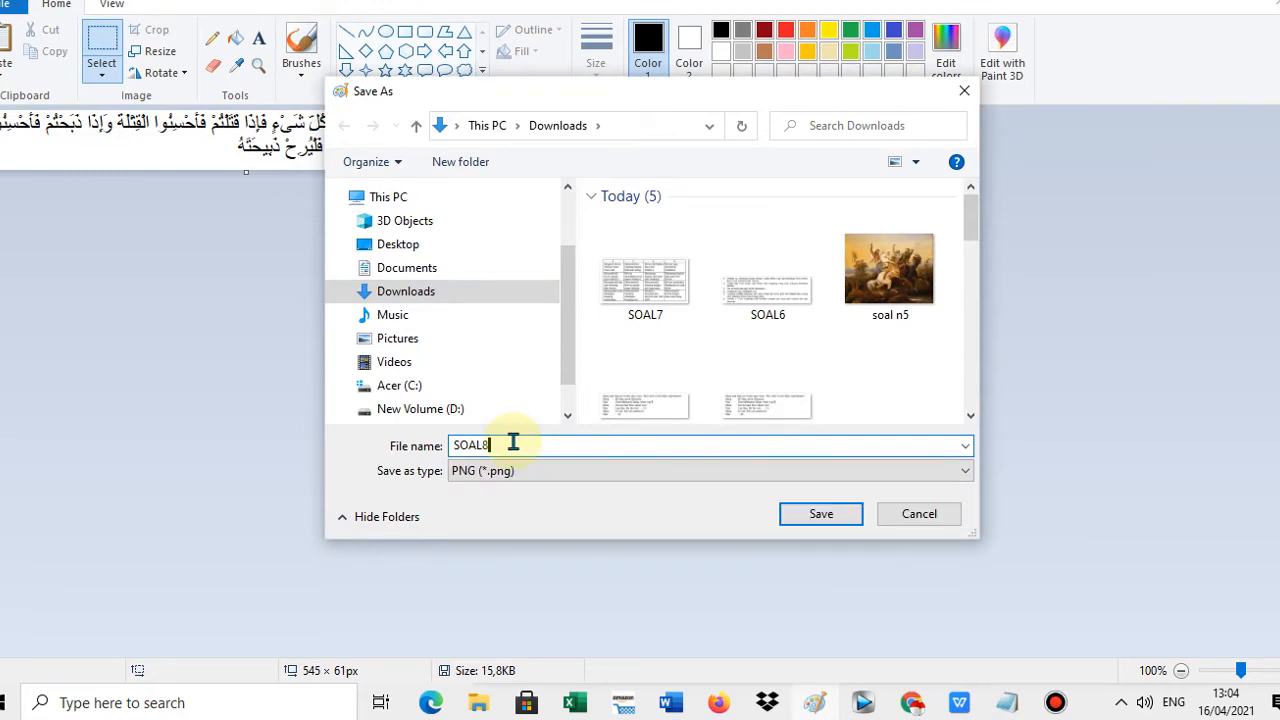
left_click(822, 514)
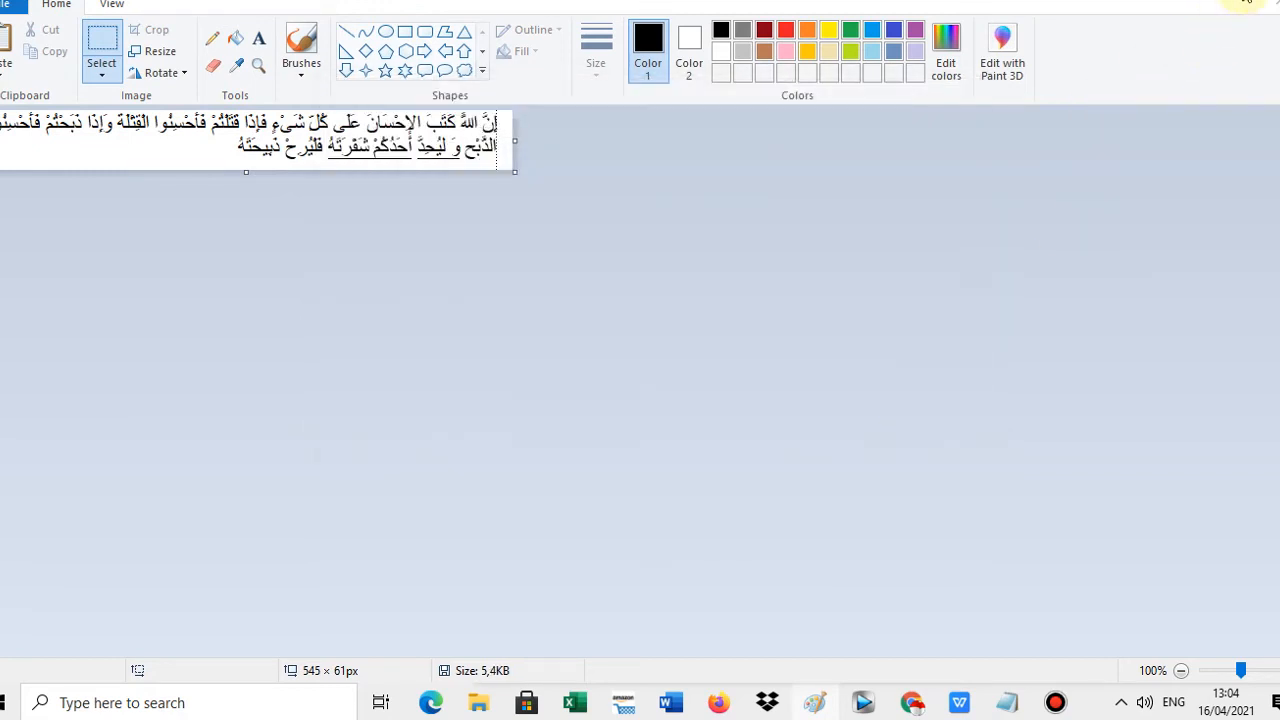
- Return to the form and clear the Arabic hadith text from question 22's title
left_click(1246, 1)
left_click(536, 1)
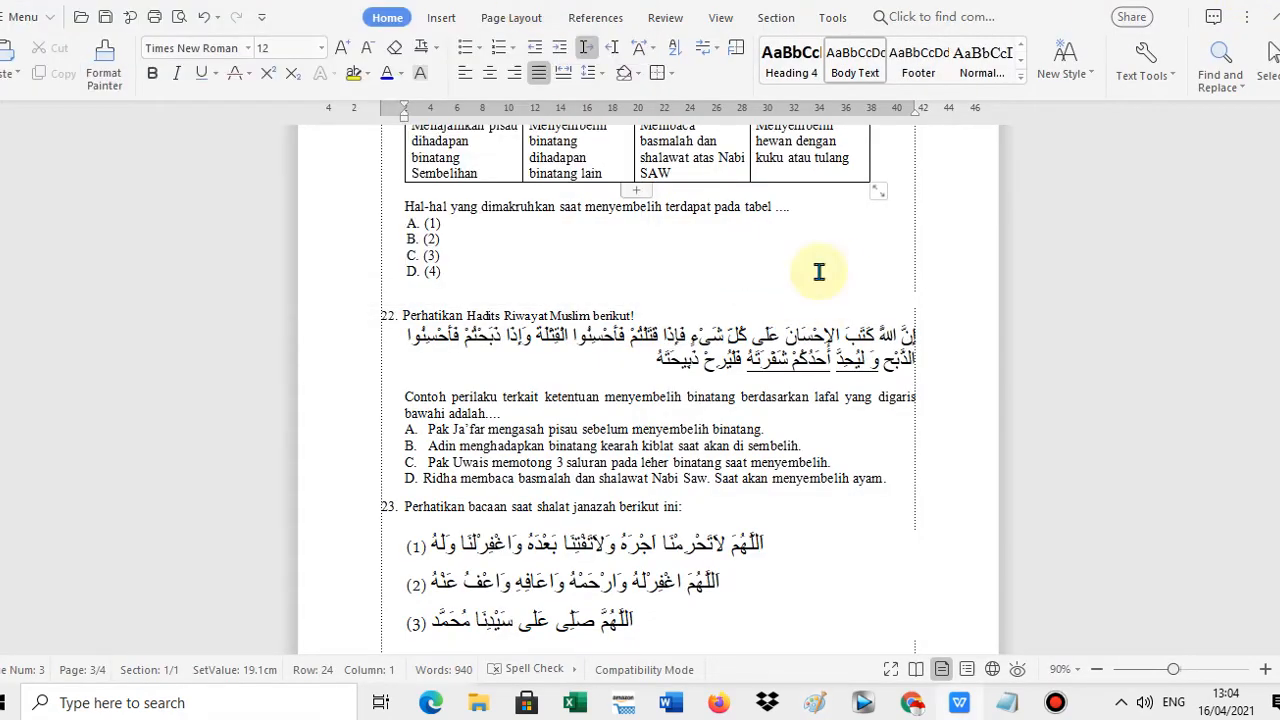
left_click(1257, 2)
left_click(902, 317)
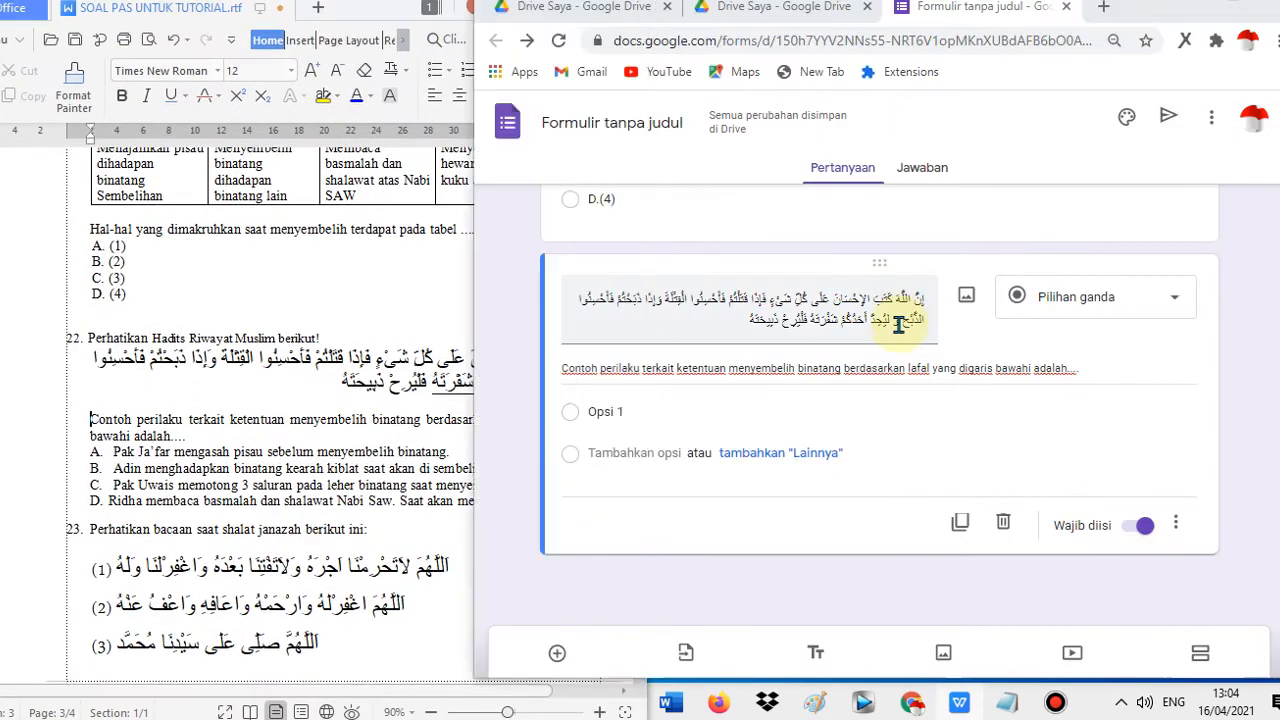
left_click_drag(698, 318, 915, 297)
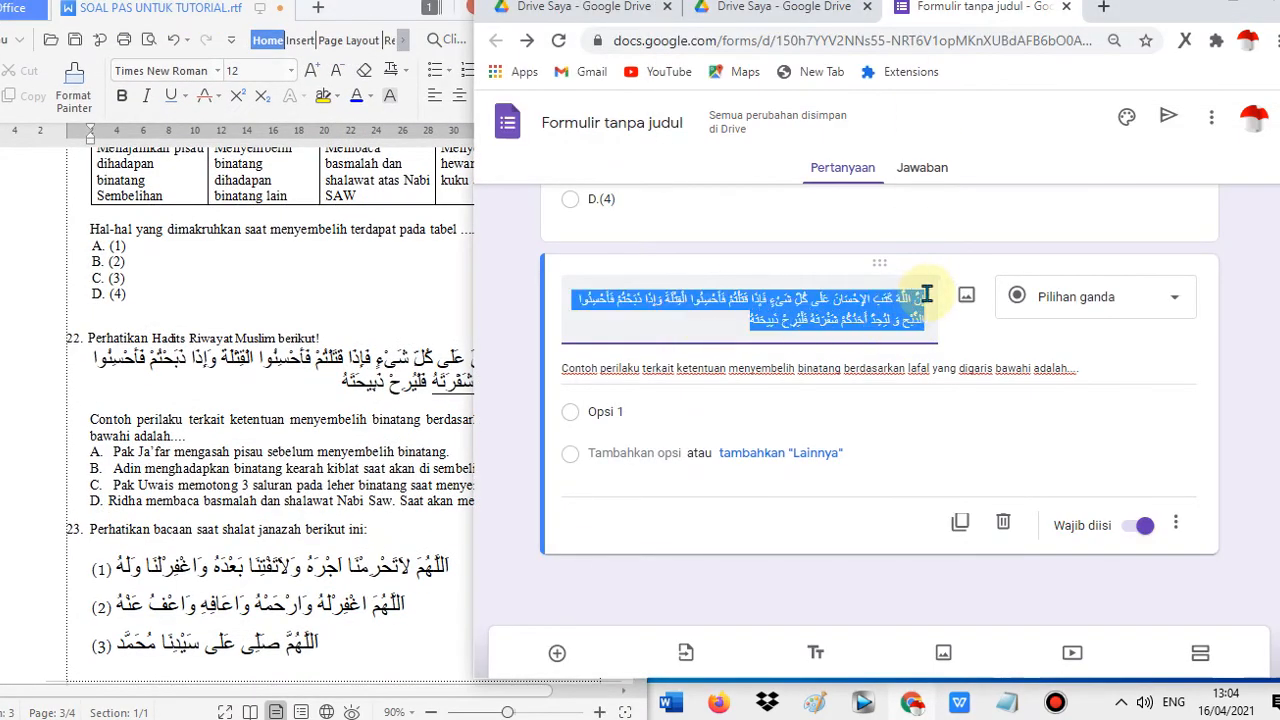
key("BackSpace")
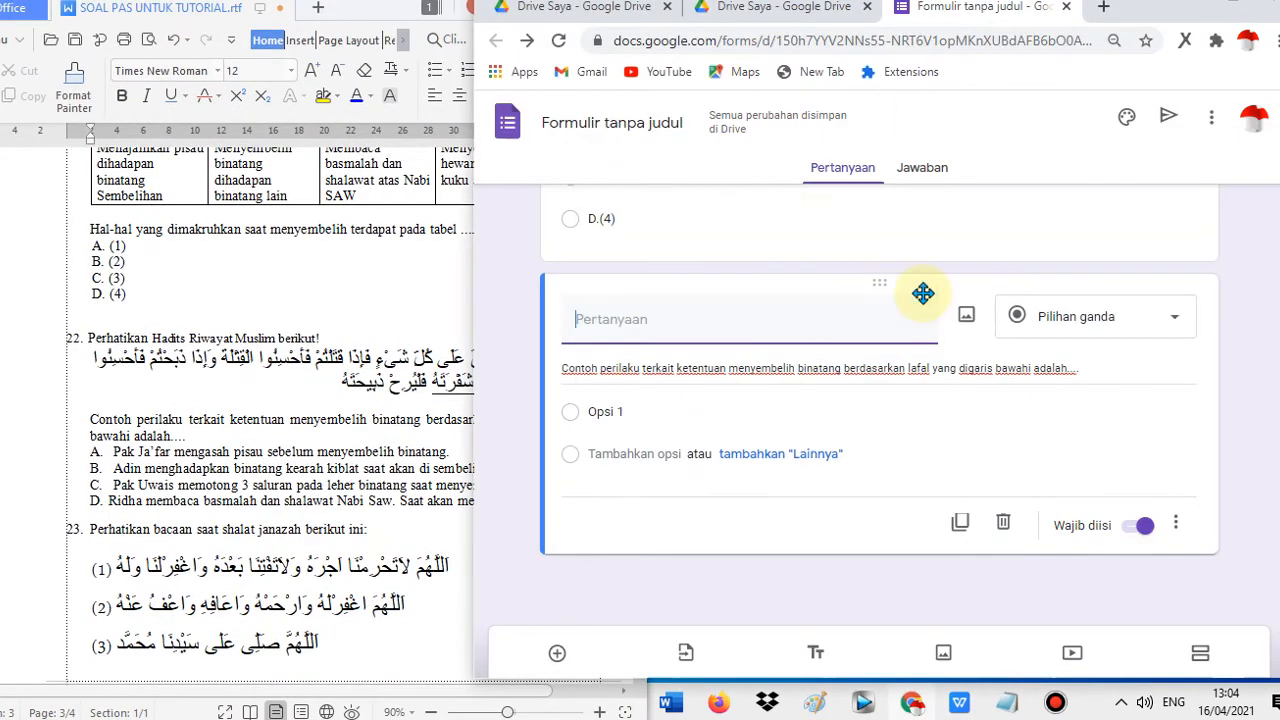
- Insert the picture SOAL8 from the Downloads folder into question 22
left_click(967, 312)
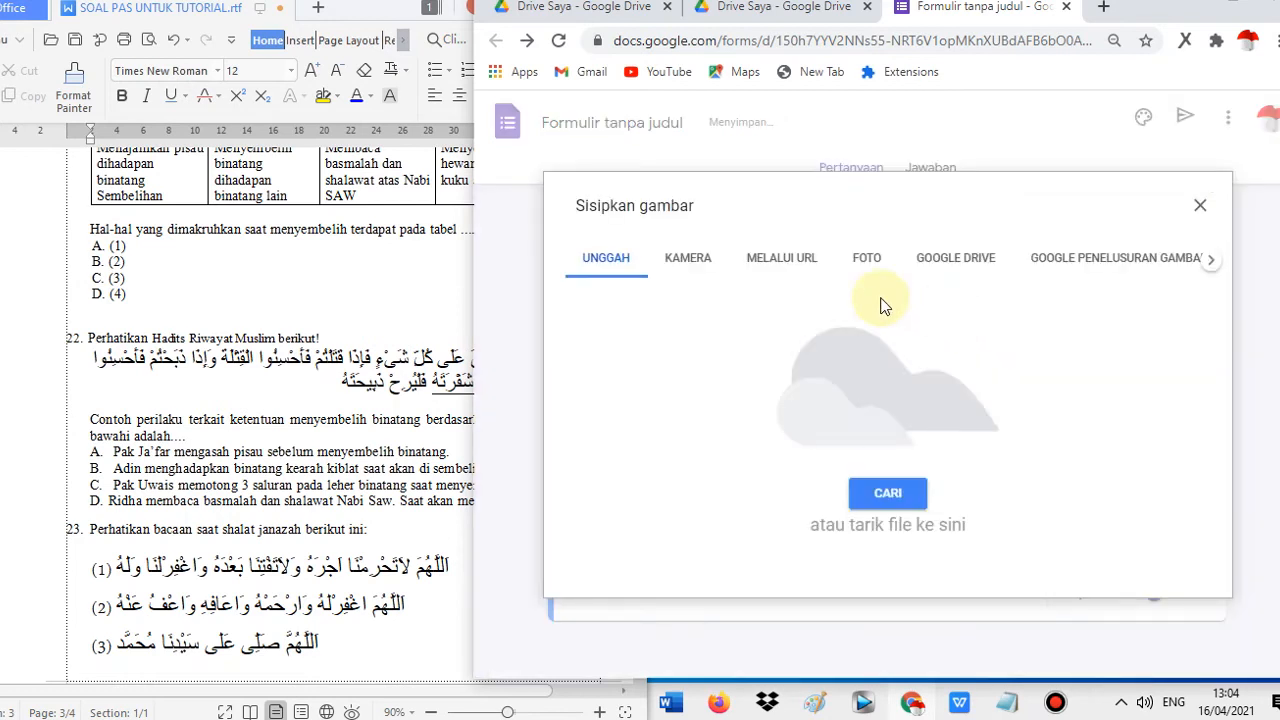
left_click(887, 500)
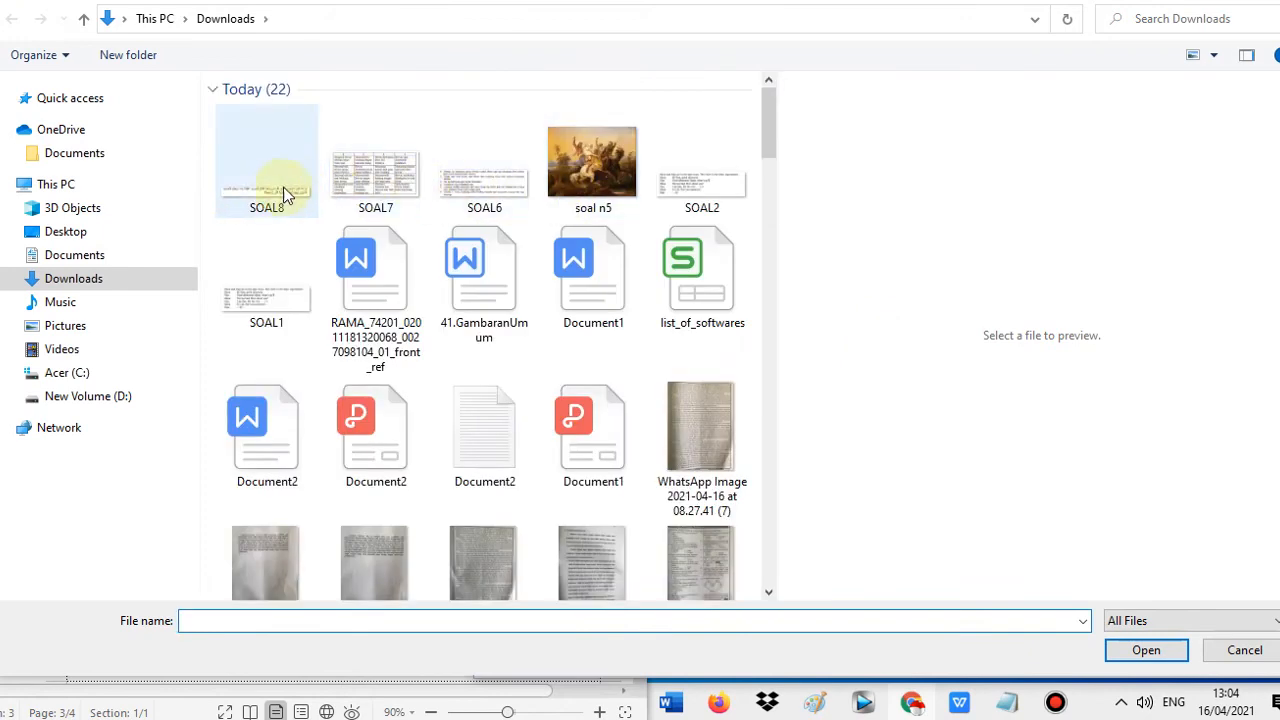
double_click(283, 192)
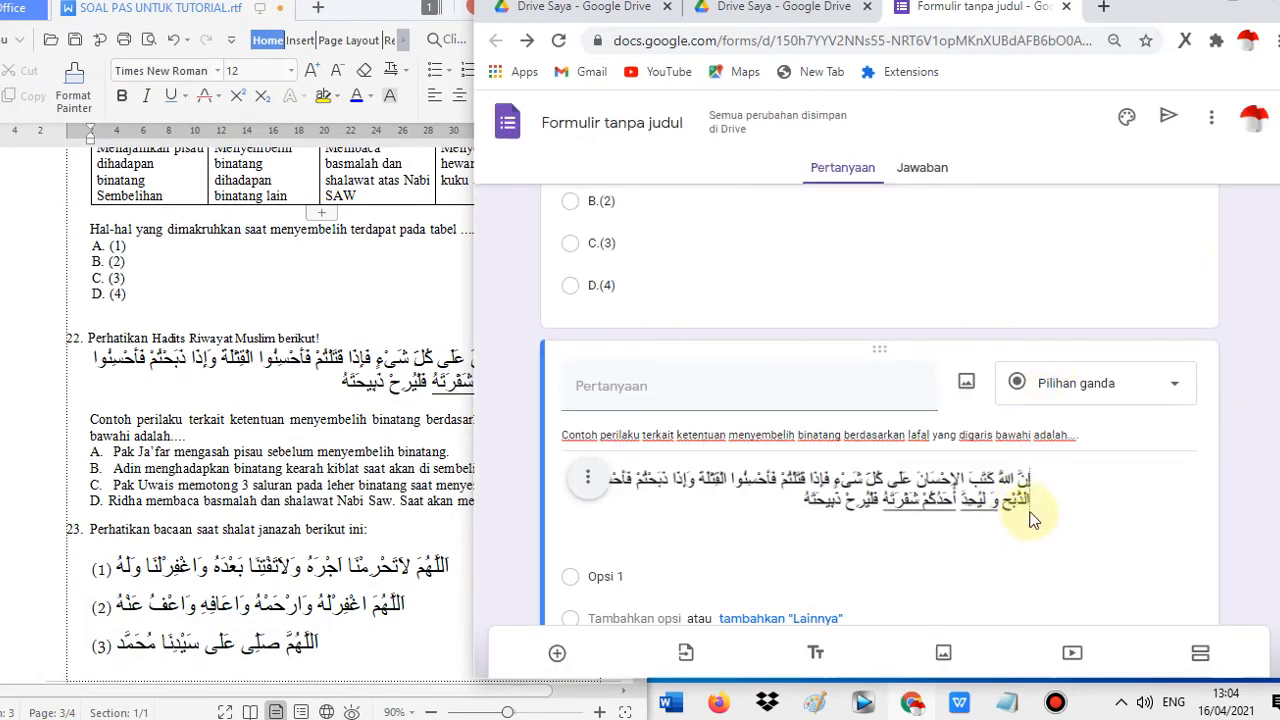
- Fill question 22's title with "Perhatikan Hadits Riwayat Muslim berikut!" copied from the document, without the leading number
scroll(1033, 520, "down", 1)
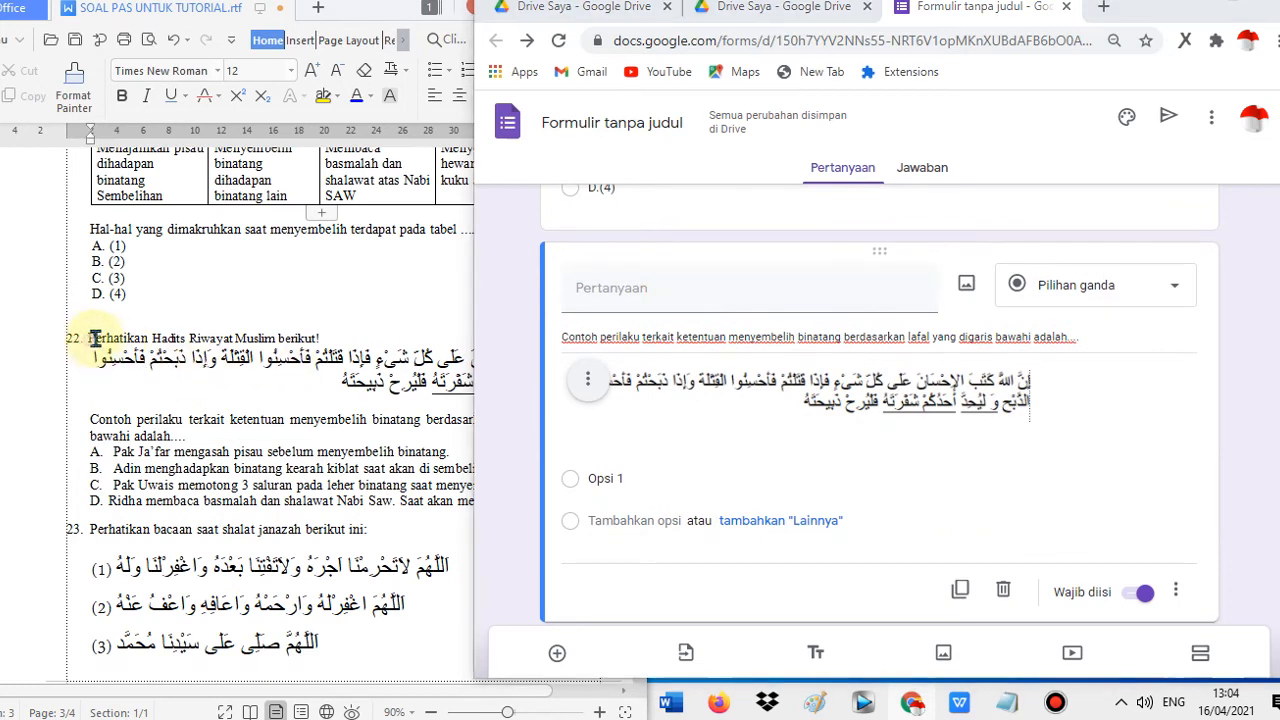
left_click_drag(90, 340, 314, 337)
right_click(325, 338)
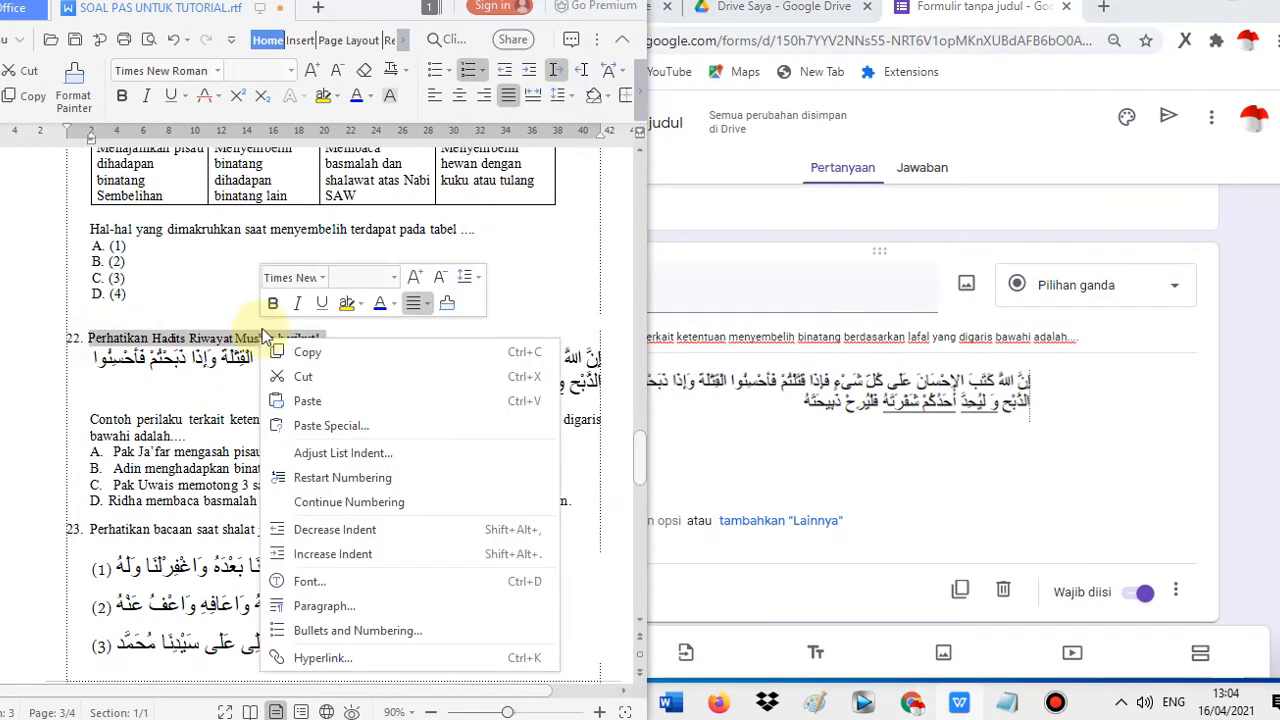
left_click(303, 351)
left_click(733, 294)
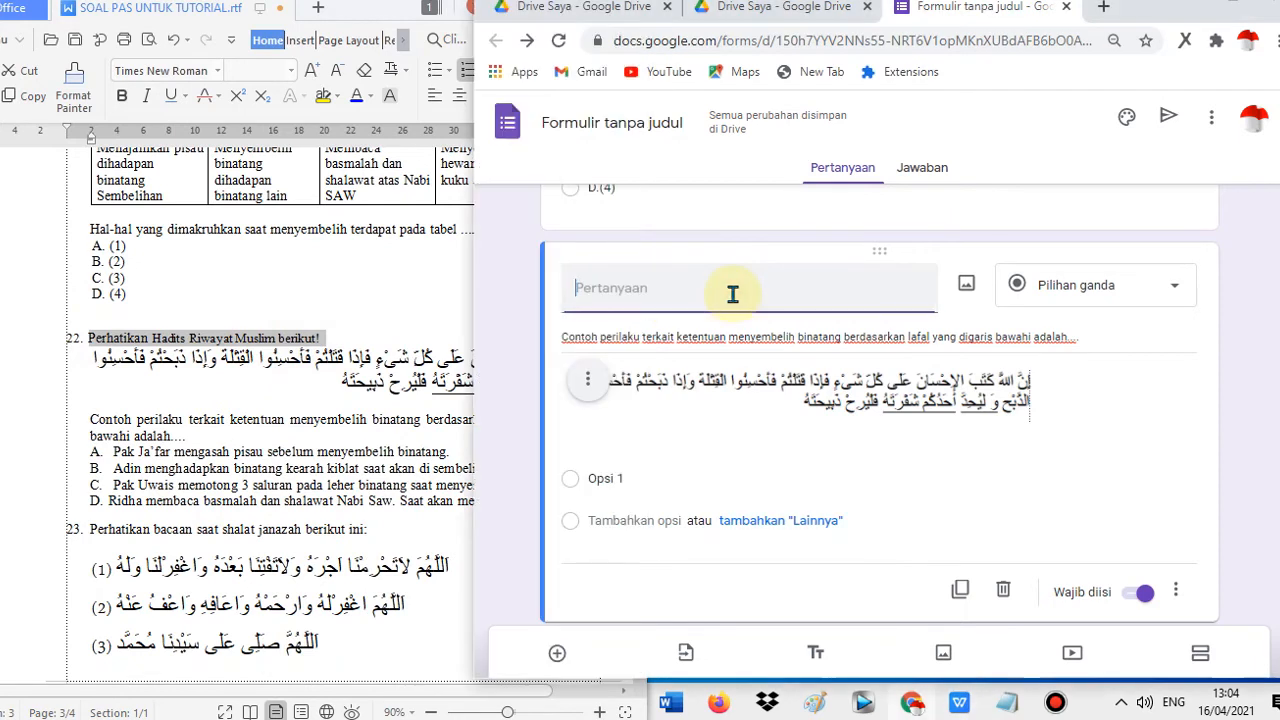
key("ctrl+v")
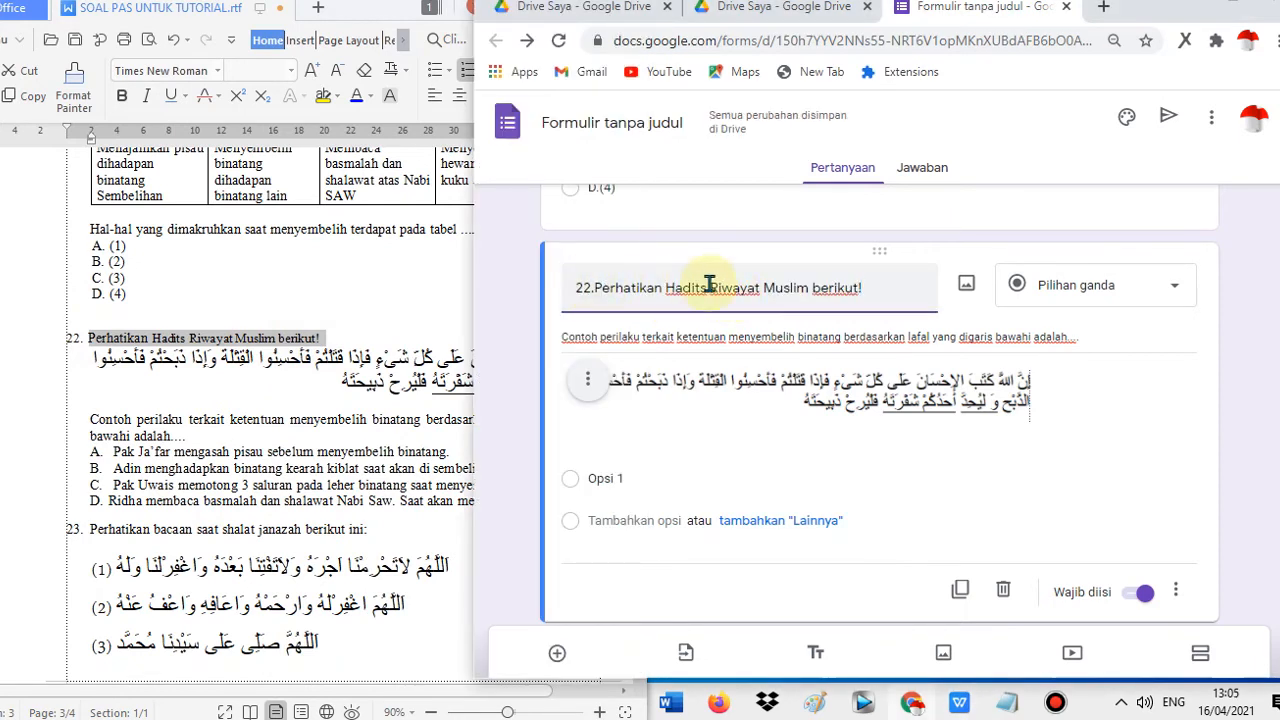
key("BackSpace")
key("BackSpace")
key("BackSpace")
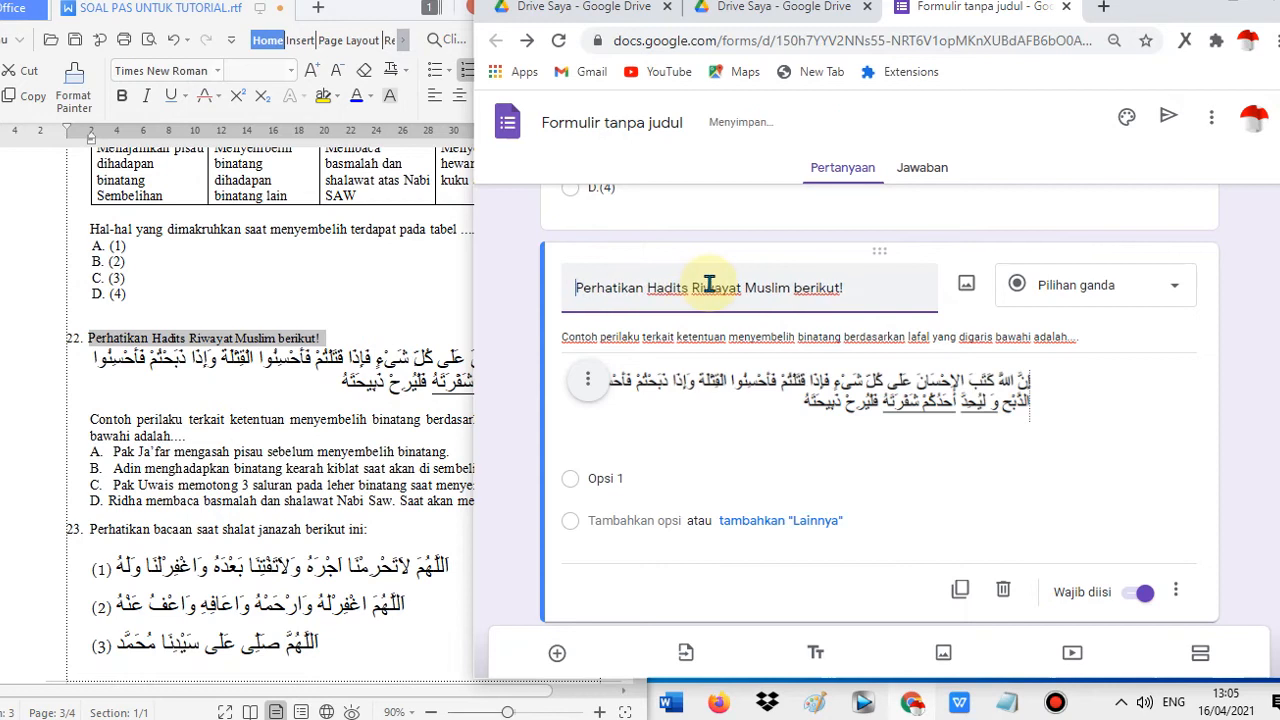
- Copy answer options A to D of question 22 from the document and paste them as the question's choices
scroll(760, 350, "down", 1)
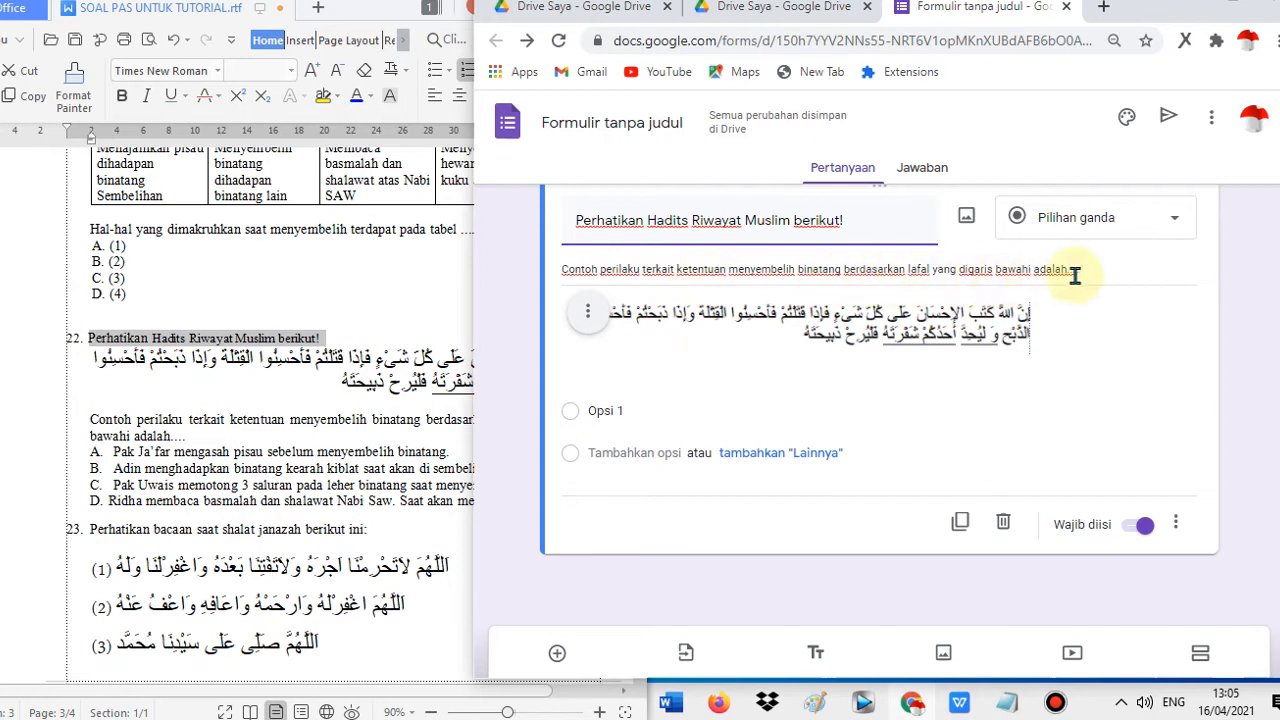
left_click_drag(138, 489, 137, 502)
left_click_drag(93, 455, 591, 500)
right_click(373, 487)
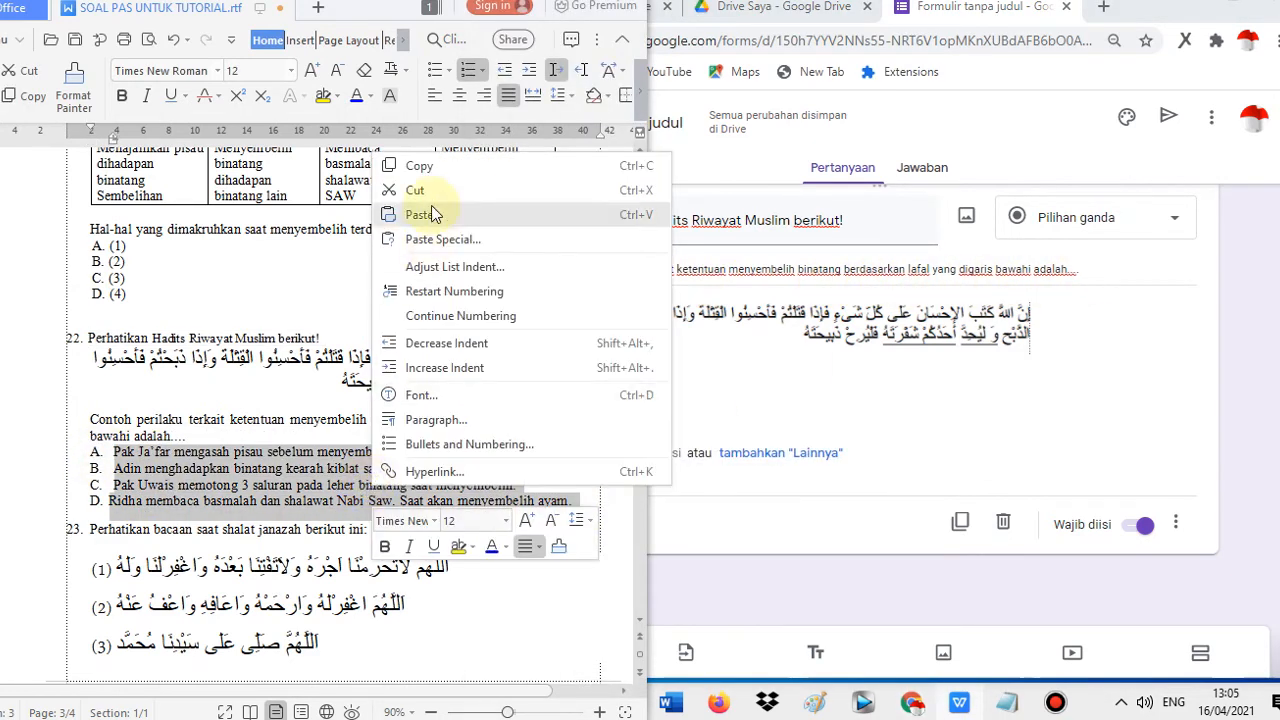
left_click(438, 176)
left_click(713, 426)
left_click(656, 401)
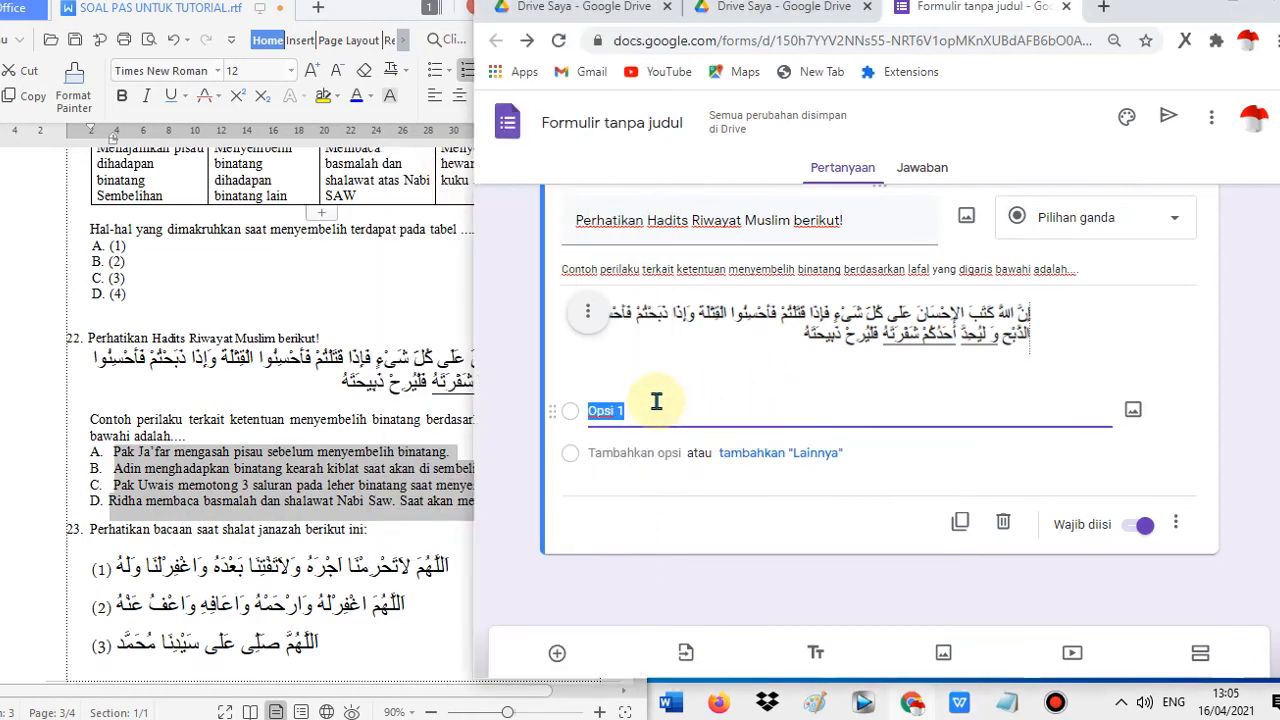
key("ctrl+v")
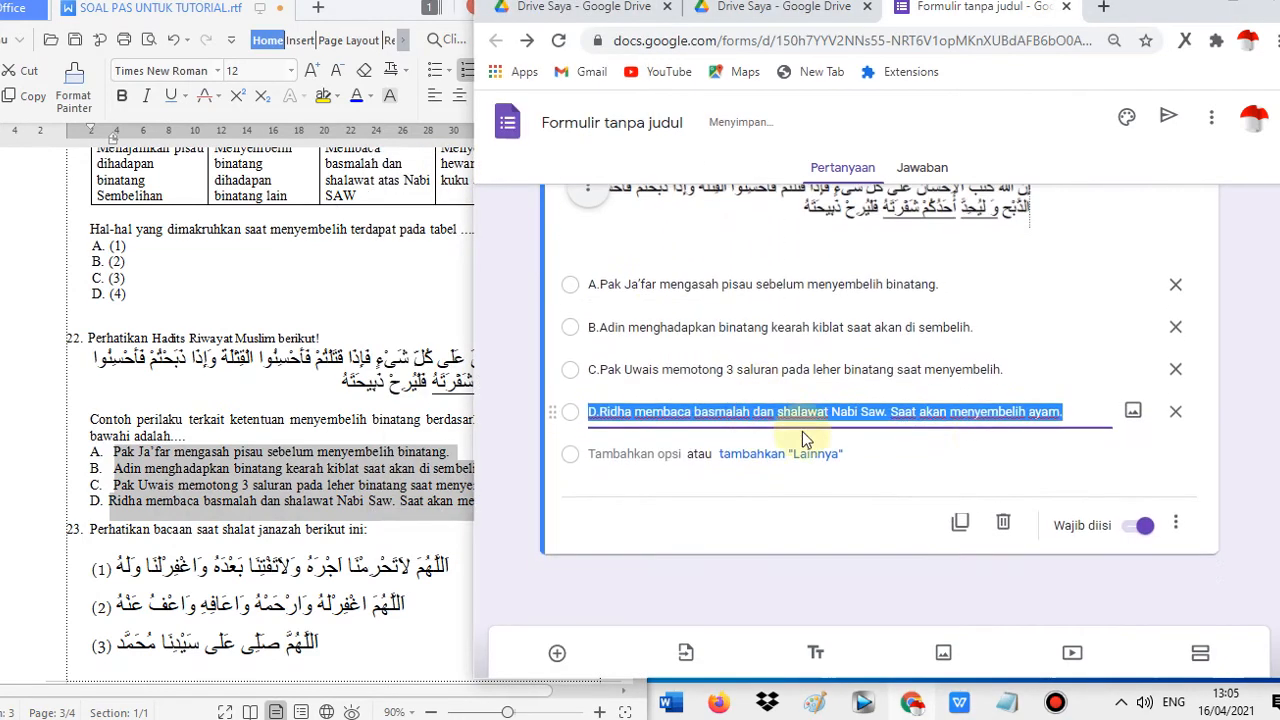
- In the document, insert blank lines after question 23's introductory sentence until all four Arabic readings sit together on the following page
left_click(368, 460)
scroll(366, 452, "down", 4)
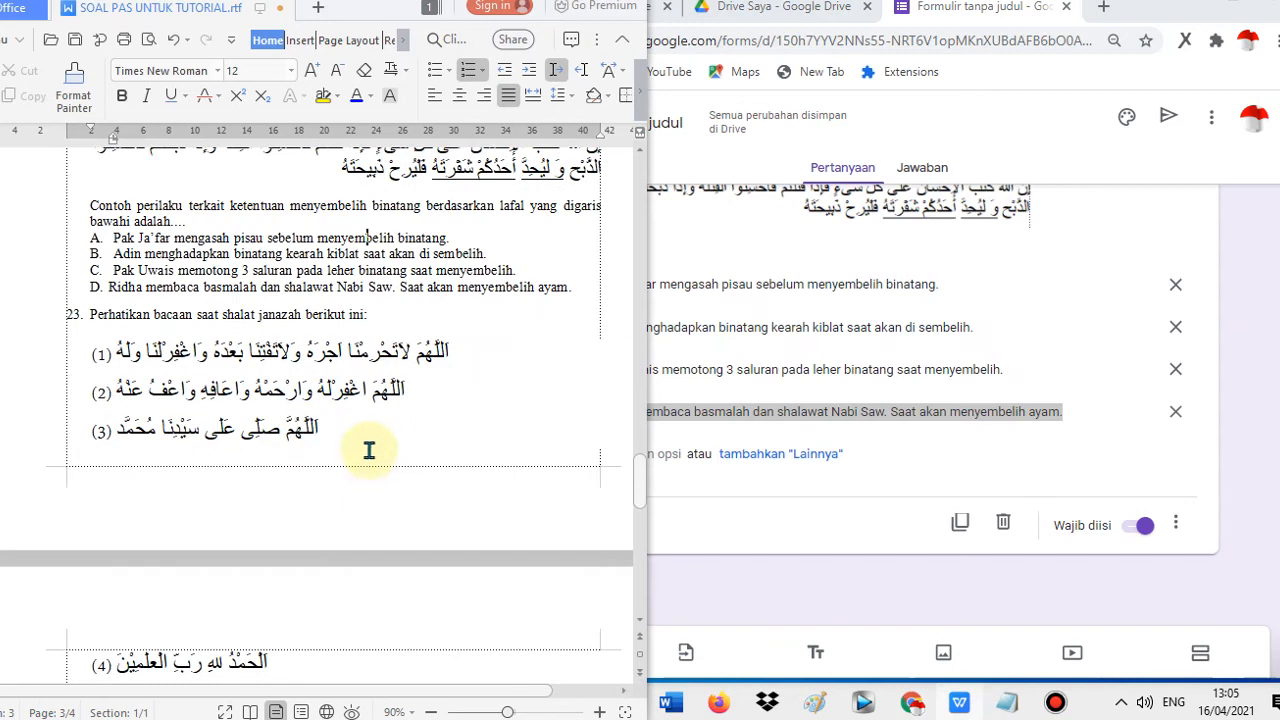
left_click(392, 438)
scroll(392, 438, "down", 2)
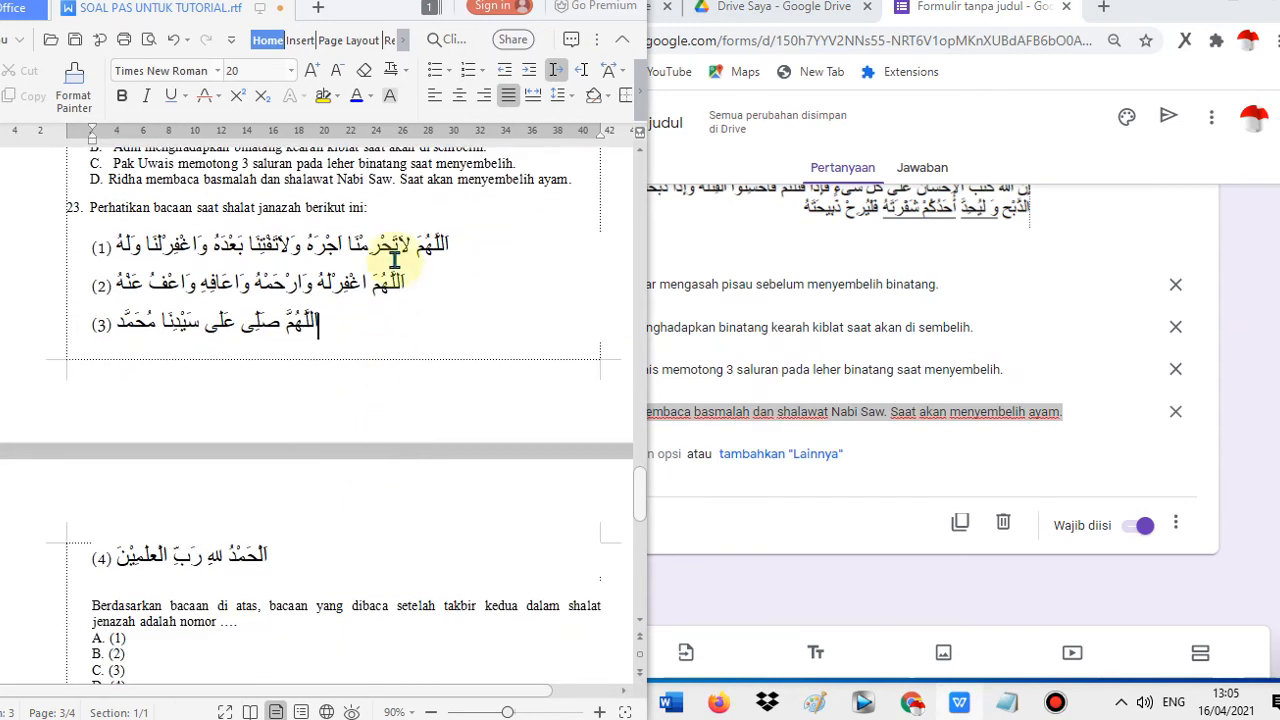
left_click(383, 207)
key("Return")
key("Return")
key("Return")
key("Return")
key("Return")
key("Return")
key("Return")
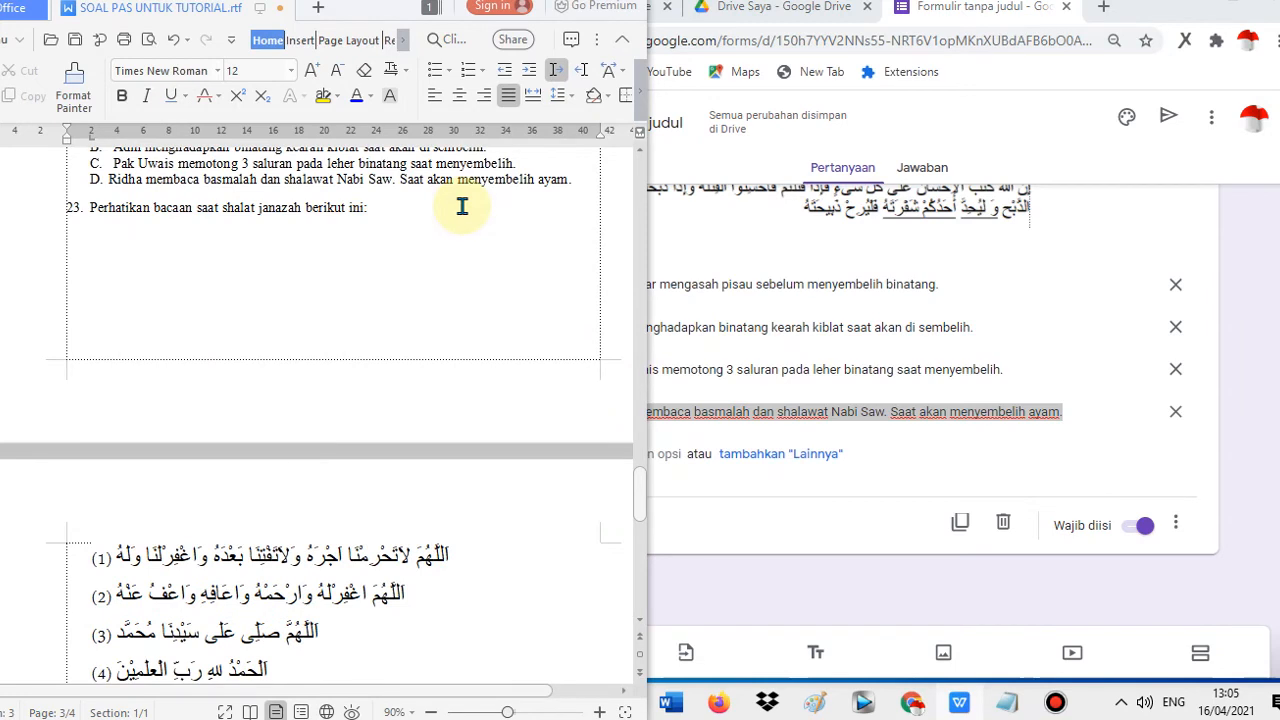
scroll(462, 207, "down", 3)
- Enlarge the form window, add a new multiple-choice question below question 22, and restore the window to its smaller size
left_click(1232, 6)
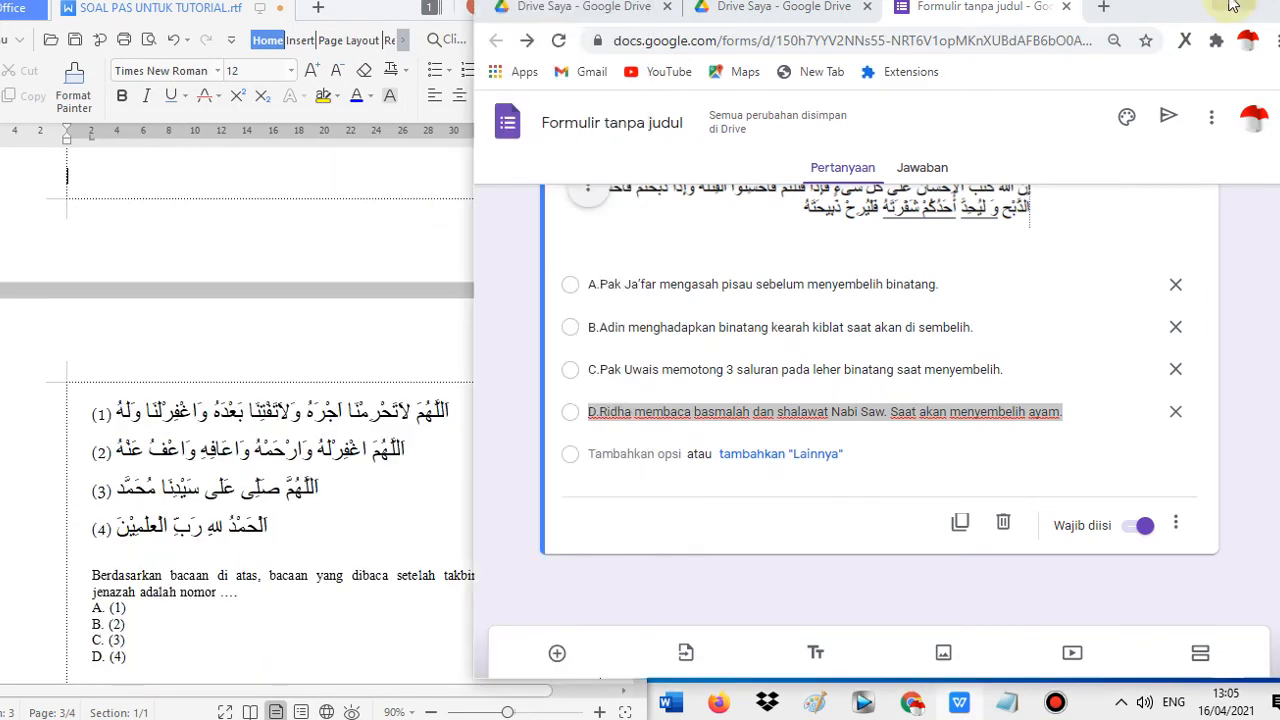
double_click(1232, 6)
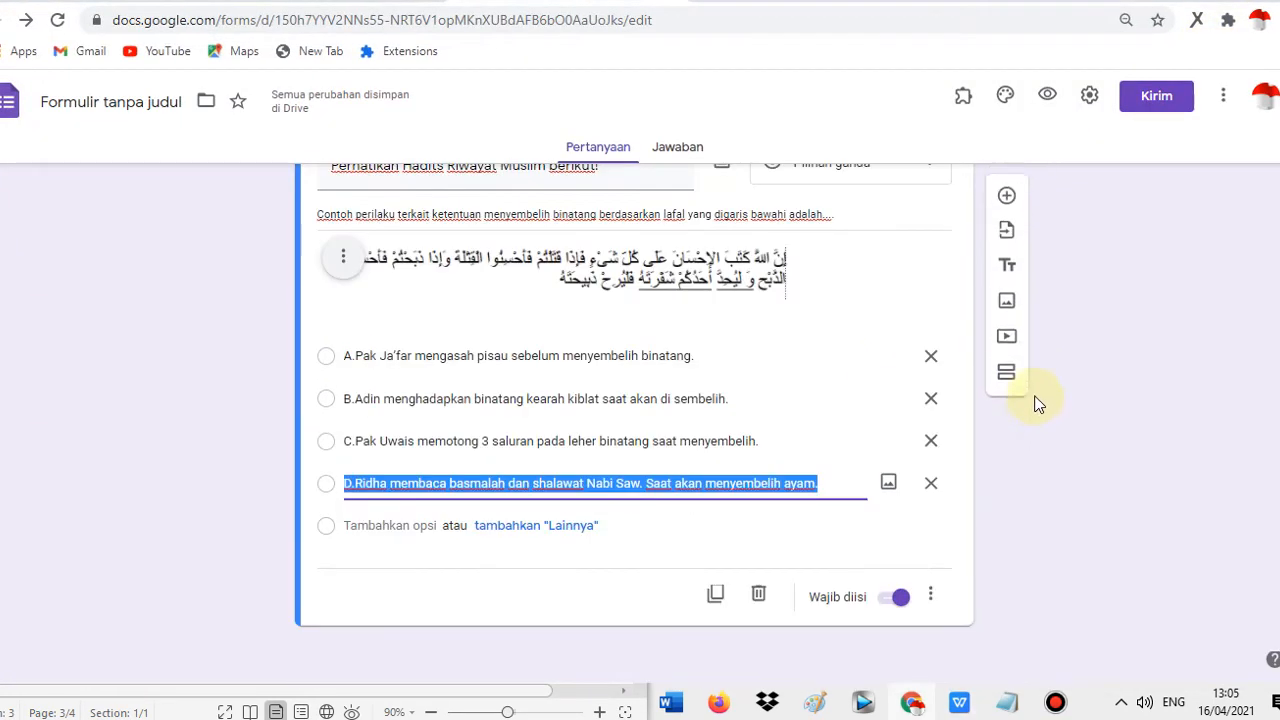
scroll(1050, 300, "up", 1)
left_click(1007, 243)
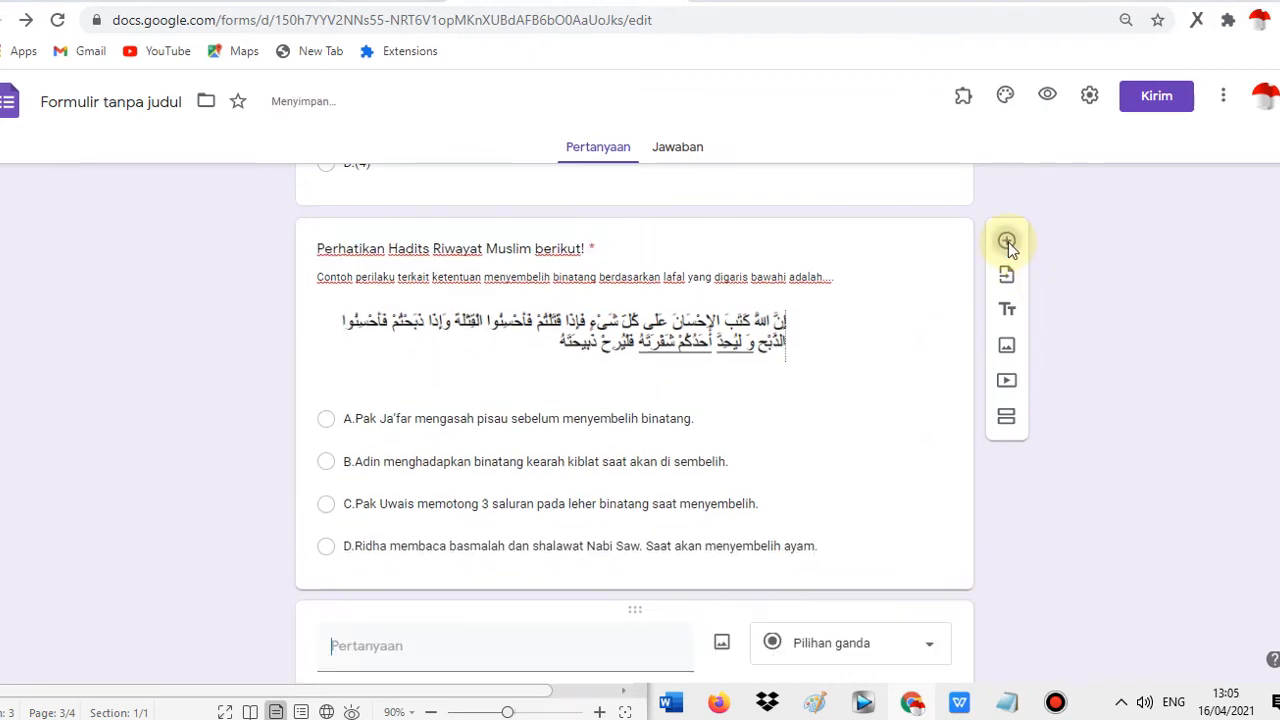
left_click(1254, 2)
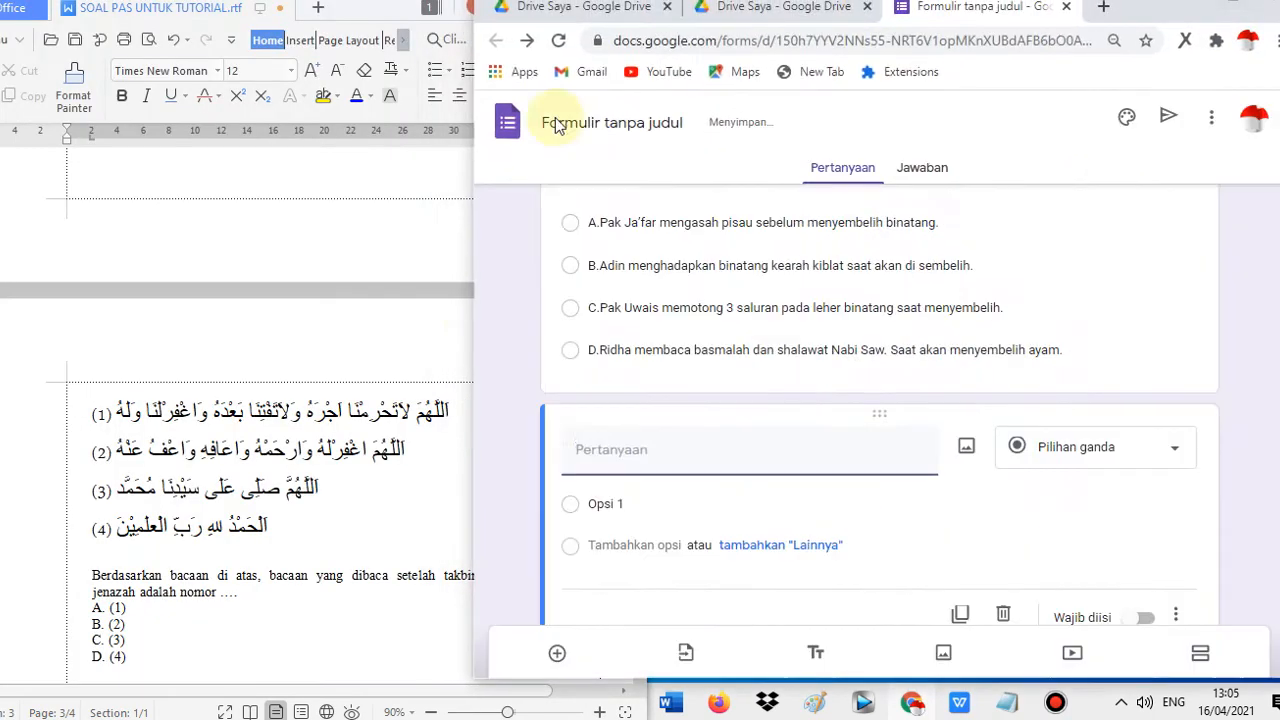
- Capture the full-width document, paste the screenshot into Paint and crop it to question 23's four Arabic readings, about 468 × 184 px
left_click(328, 391)
left_click(606, 2)
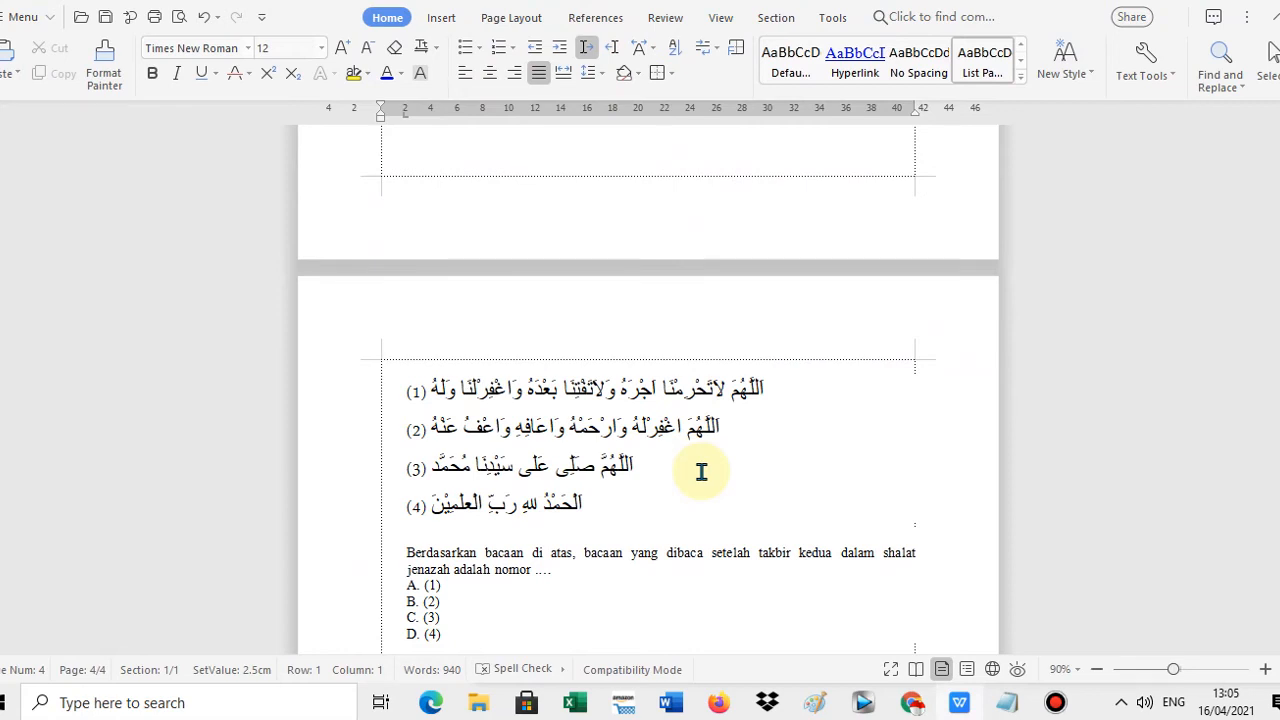
left_click(1272, 5)
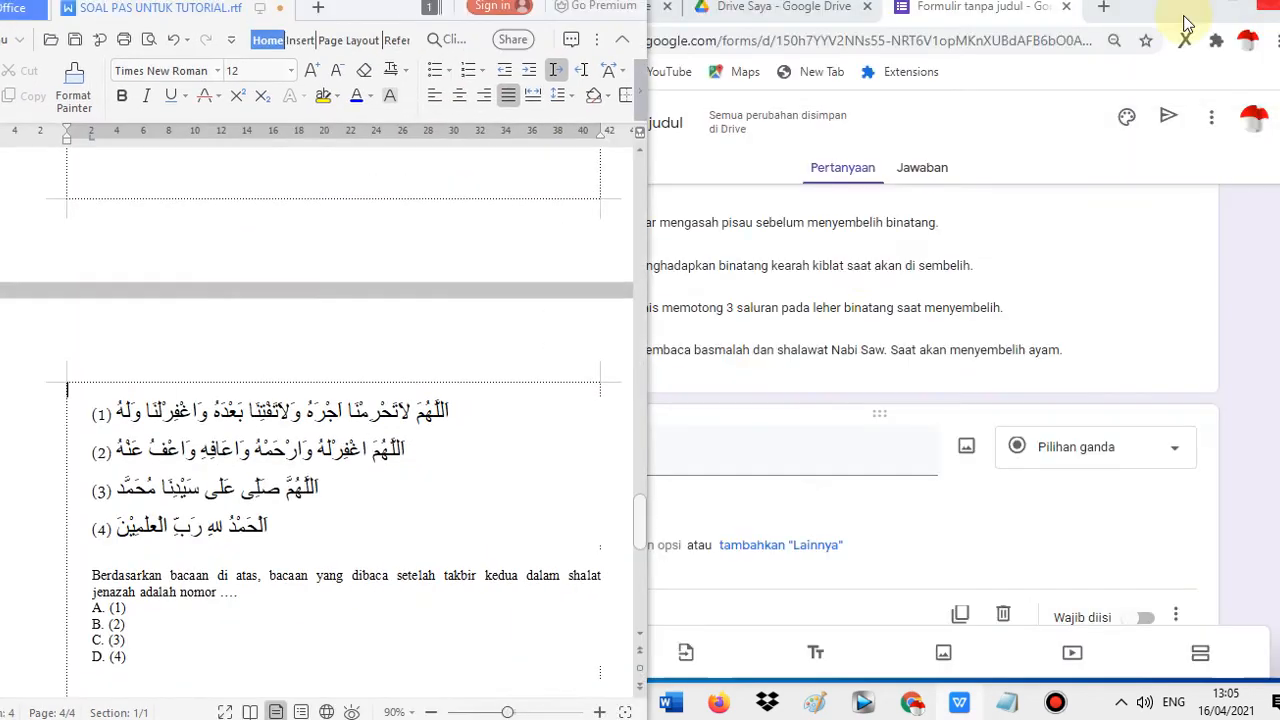
left_click(818, 704)
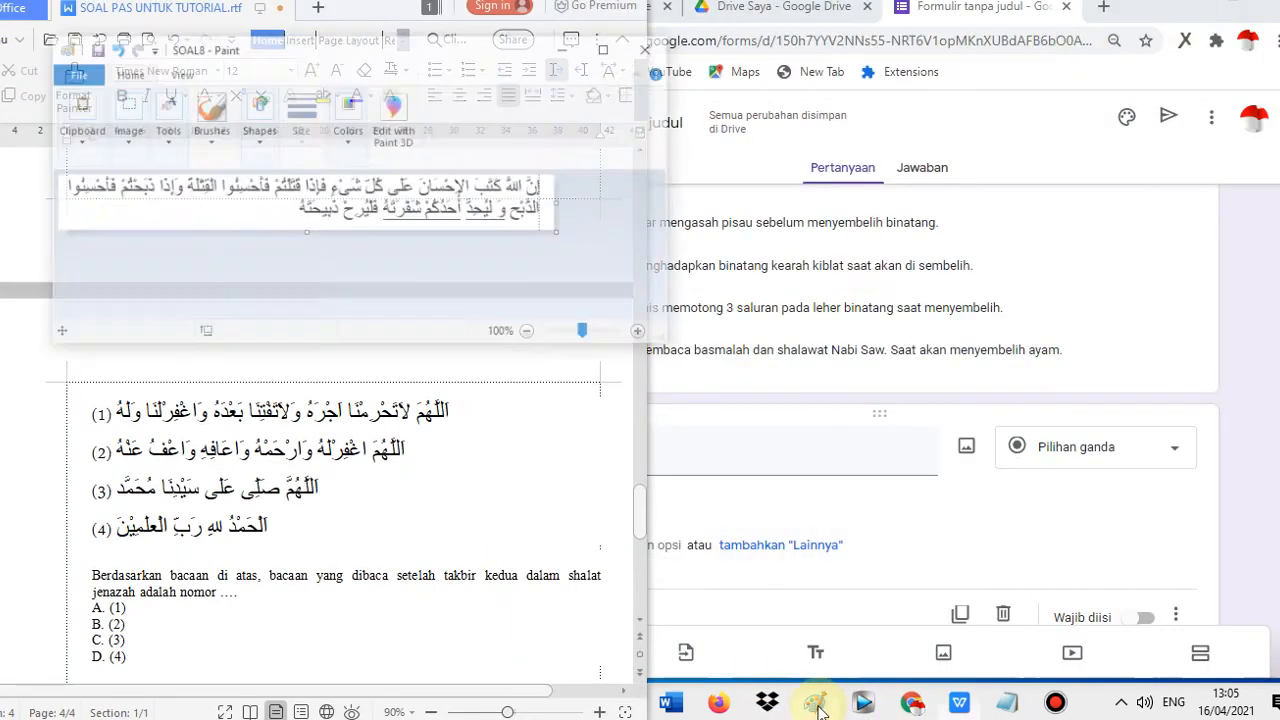
double_click(577, 4)
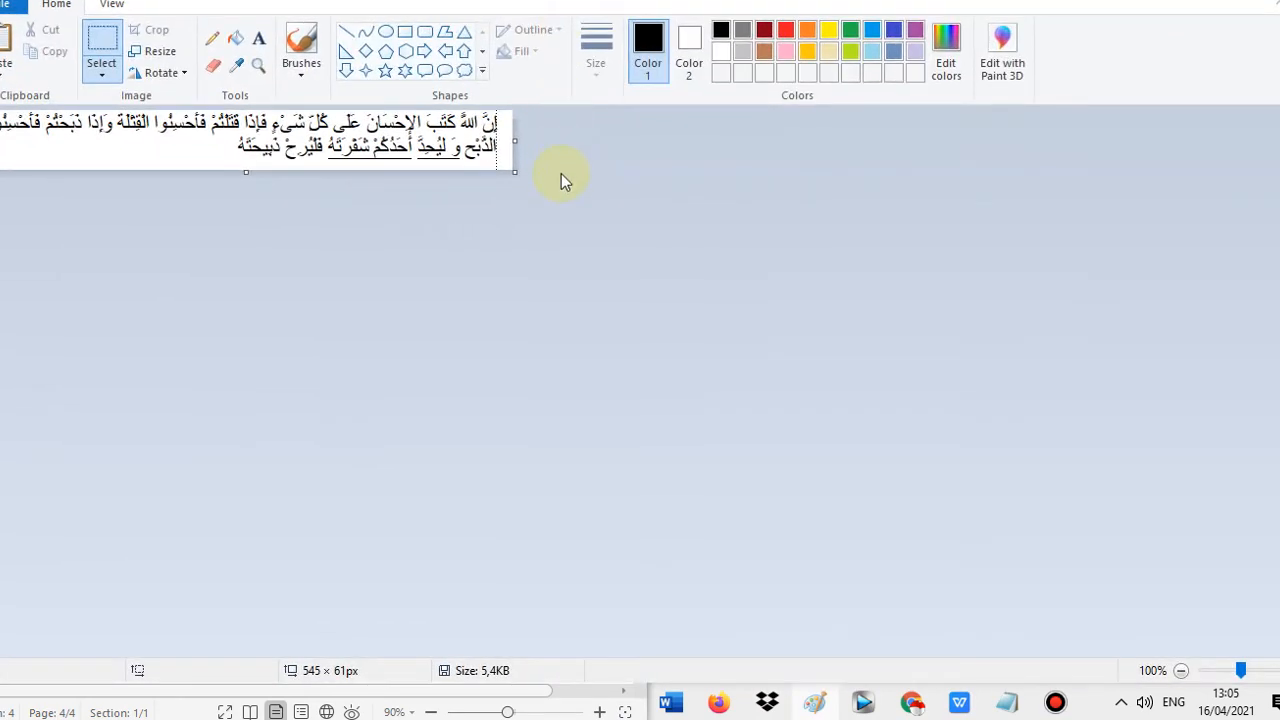
key("ctrl+v")
scroll(600, 272, "down", 3)
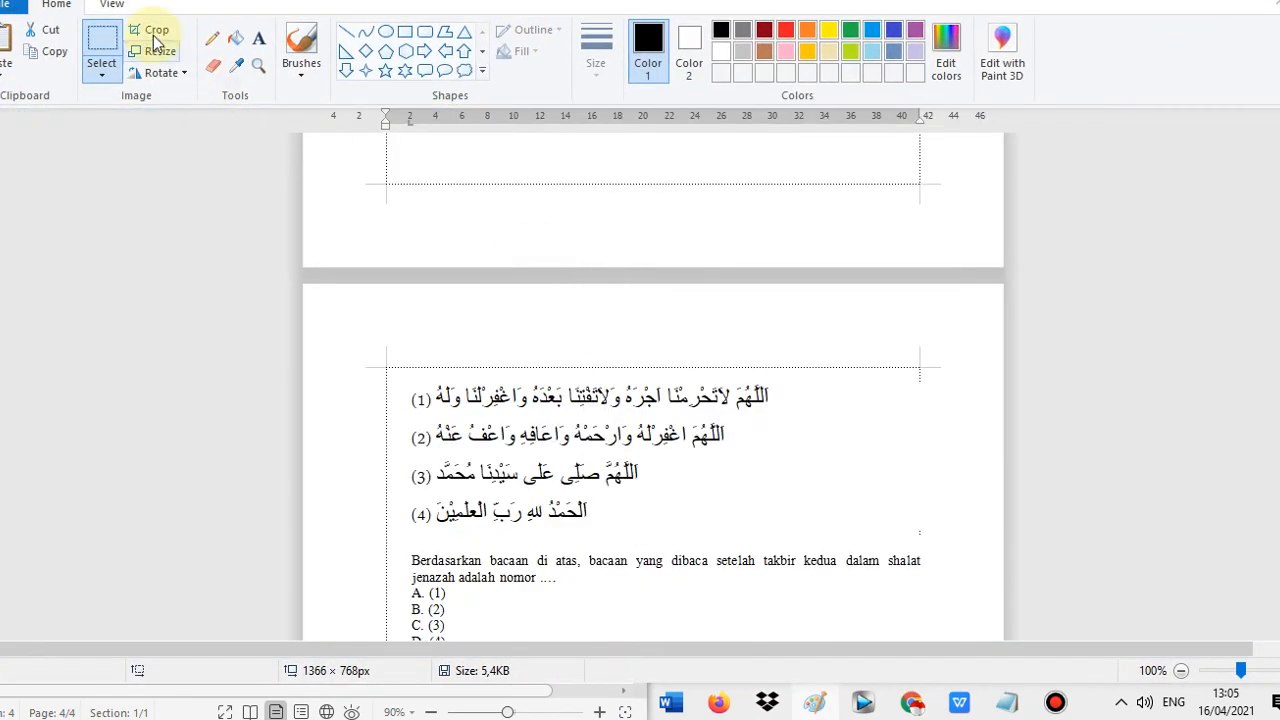
left_click_drag(396, 366, 822, 522)
mouse_move(374, 355)
left_mouse_down()
mouse_move(530, 431)
mouse_move(809, 517)
mouse_move(827, 542)
left_mouse_up()
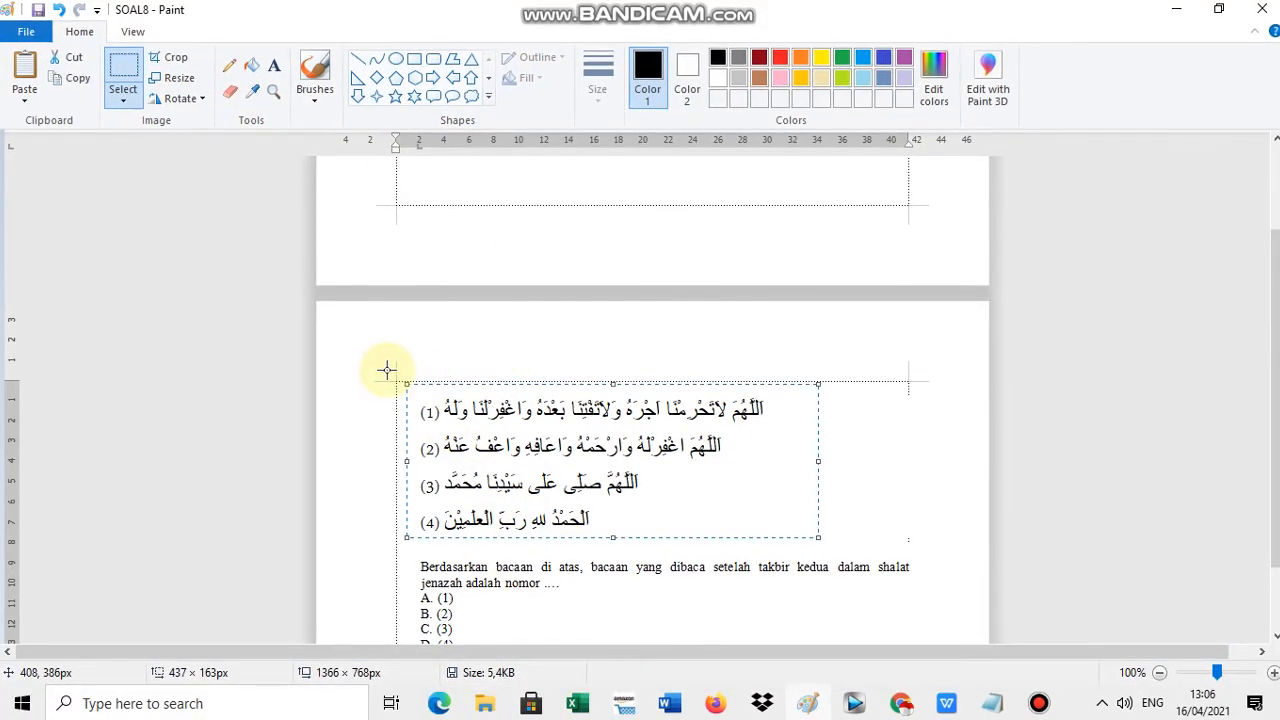
left_click(160, 56)
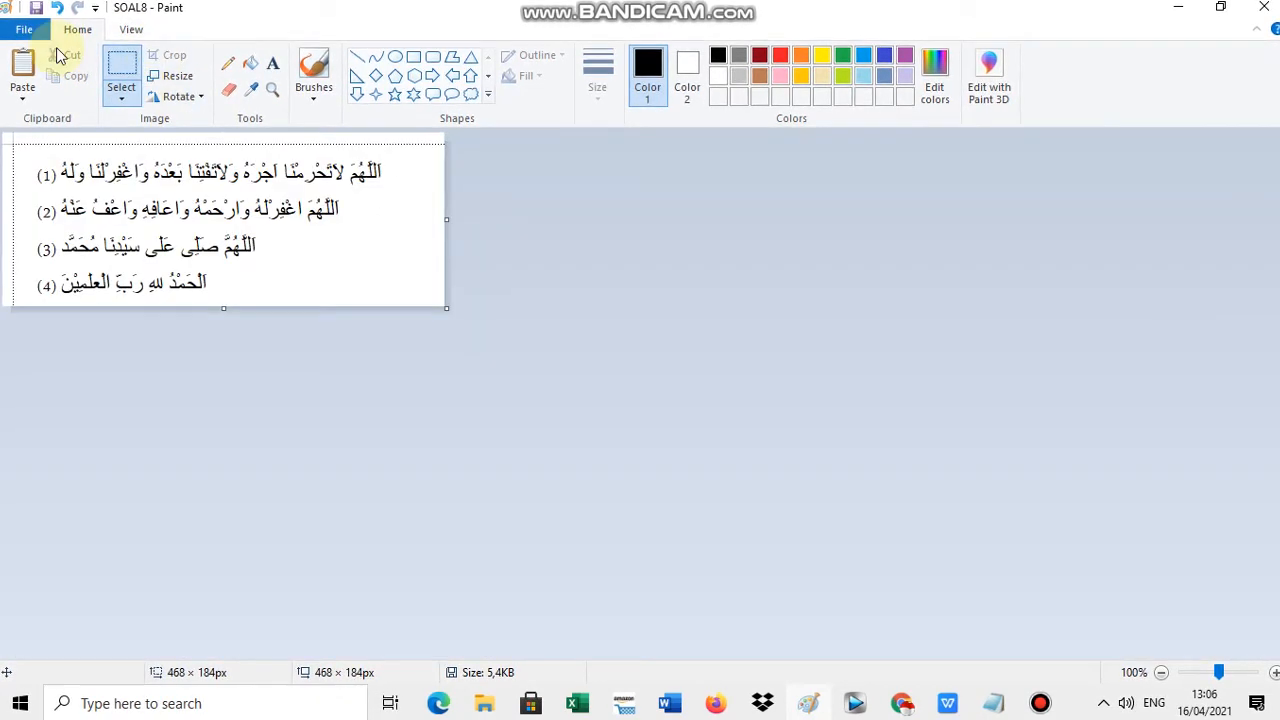
- Save the cropped picture of the readings as a PNG named SOAL9 in the Downloads folder
left_click(25, 30)
mouse_move(99, 195)
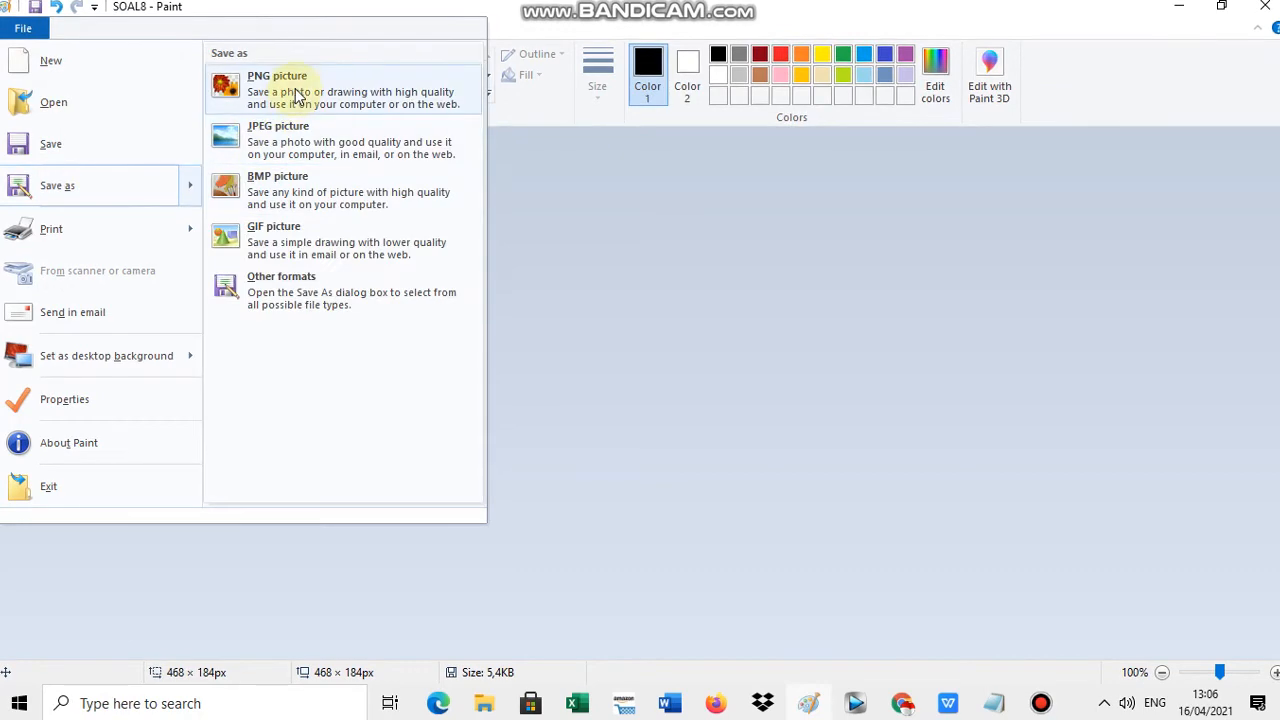
left_click(290, 96)
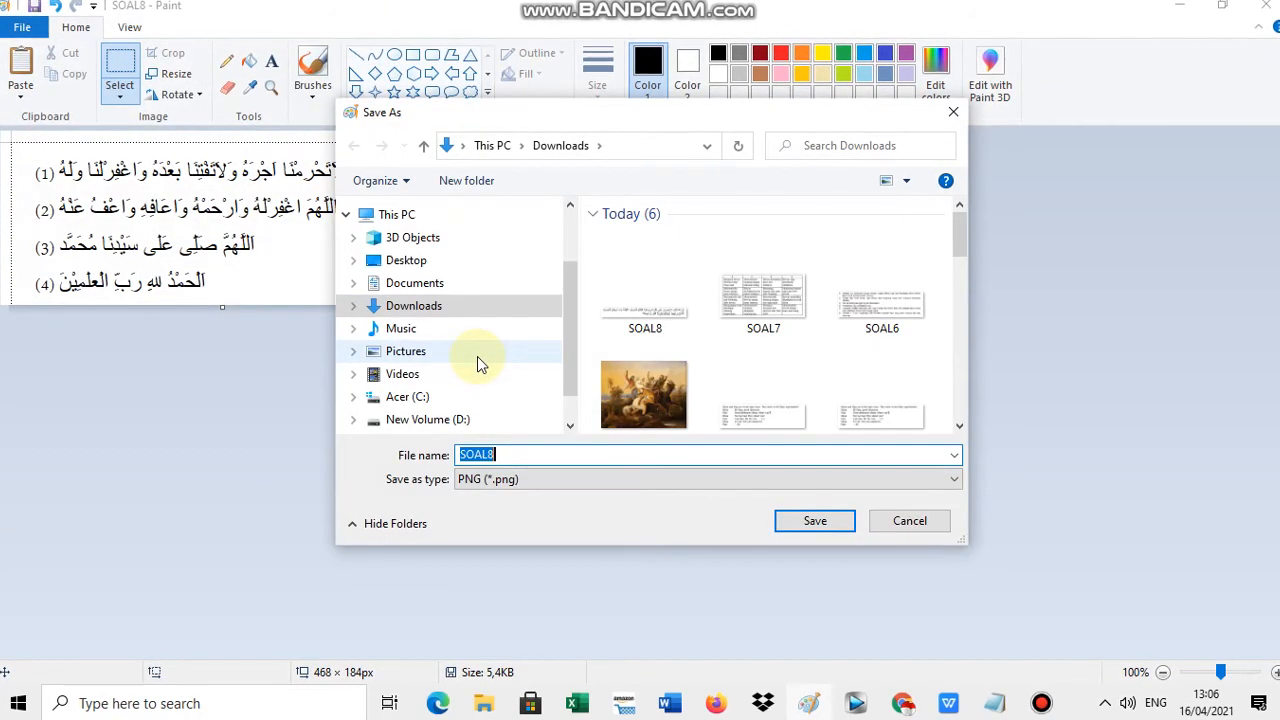
type("SOAL9")
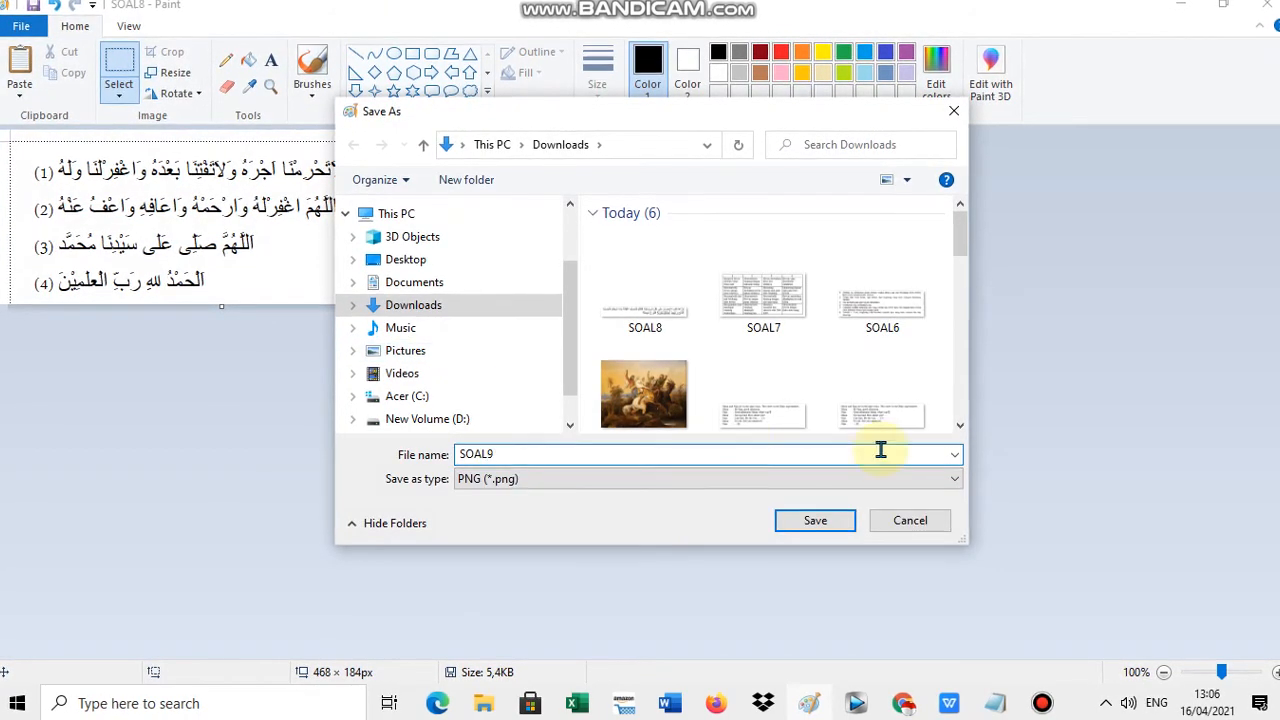
left_click(838, 520)
- Restore and minimize Paint, return to the form, and attach the SOAL9 picture from Downloads to the new empty question
left_click(1226, 6)
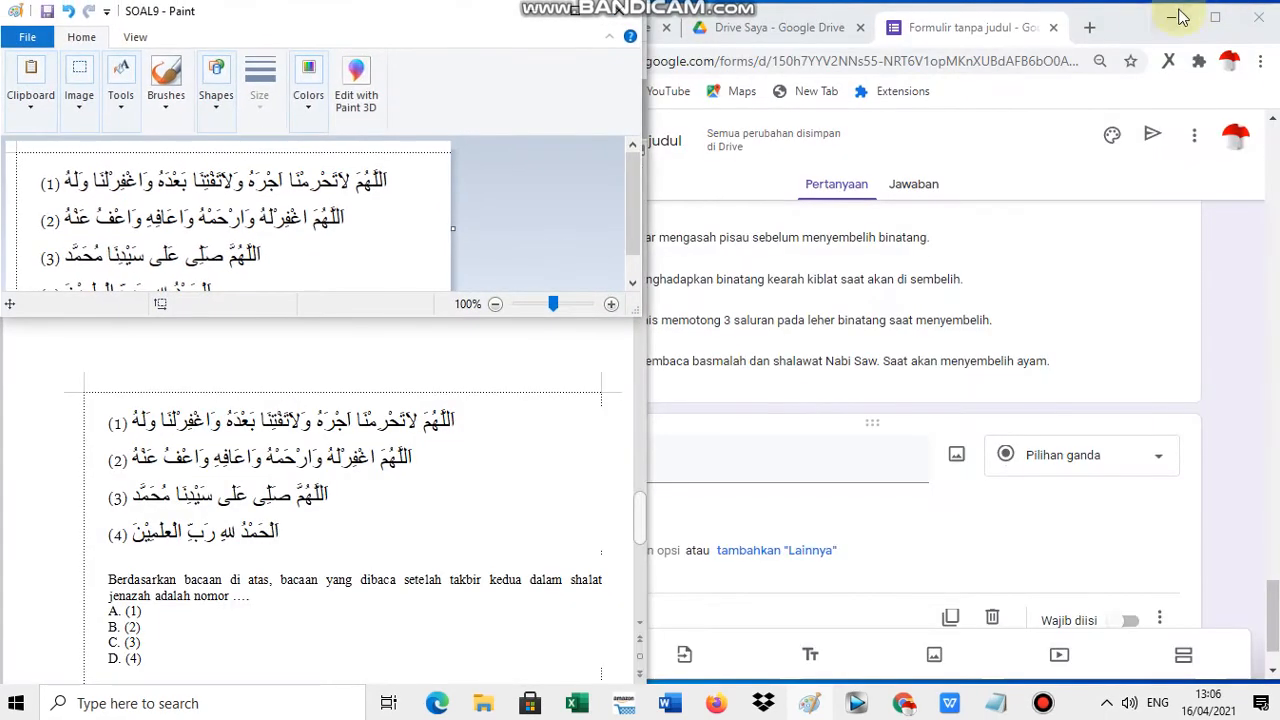
left_click(537, 12)
left_click(749, 457)
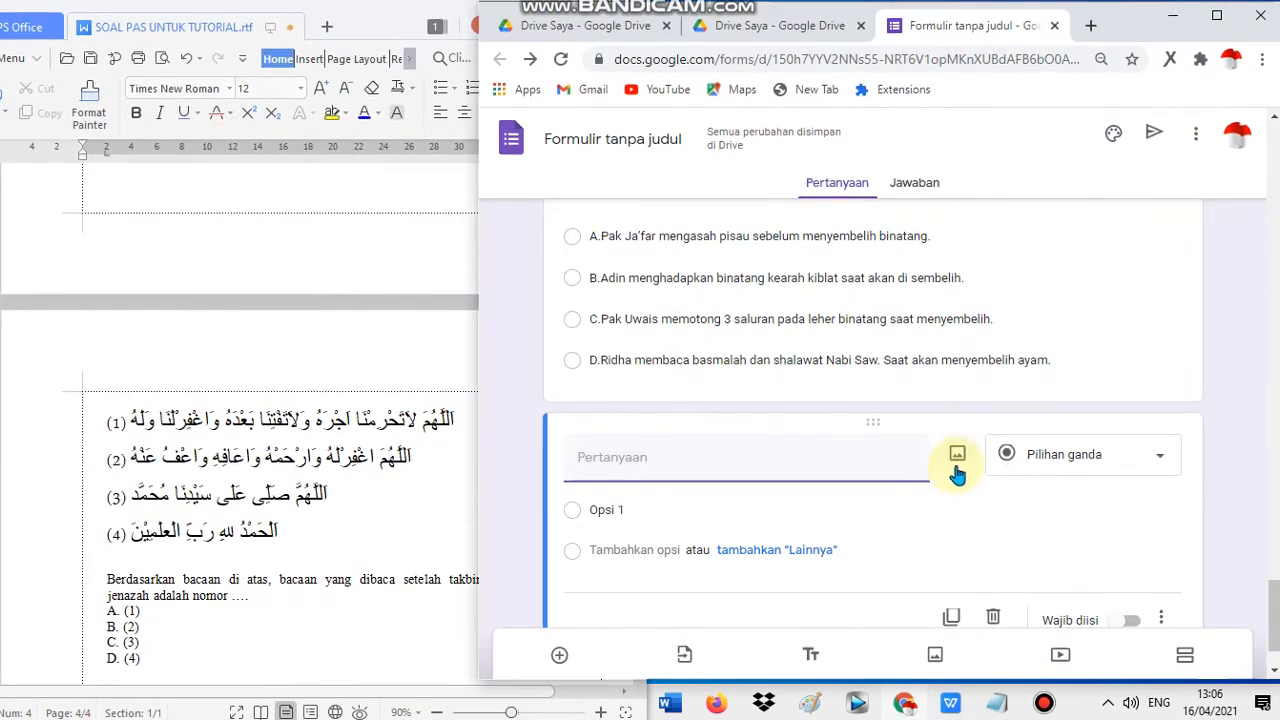
left_click(957, 462)
left_click(879, 500)
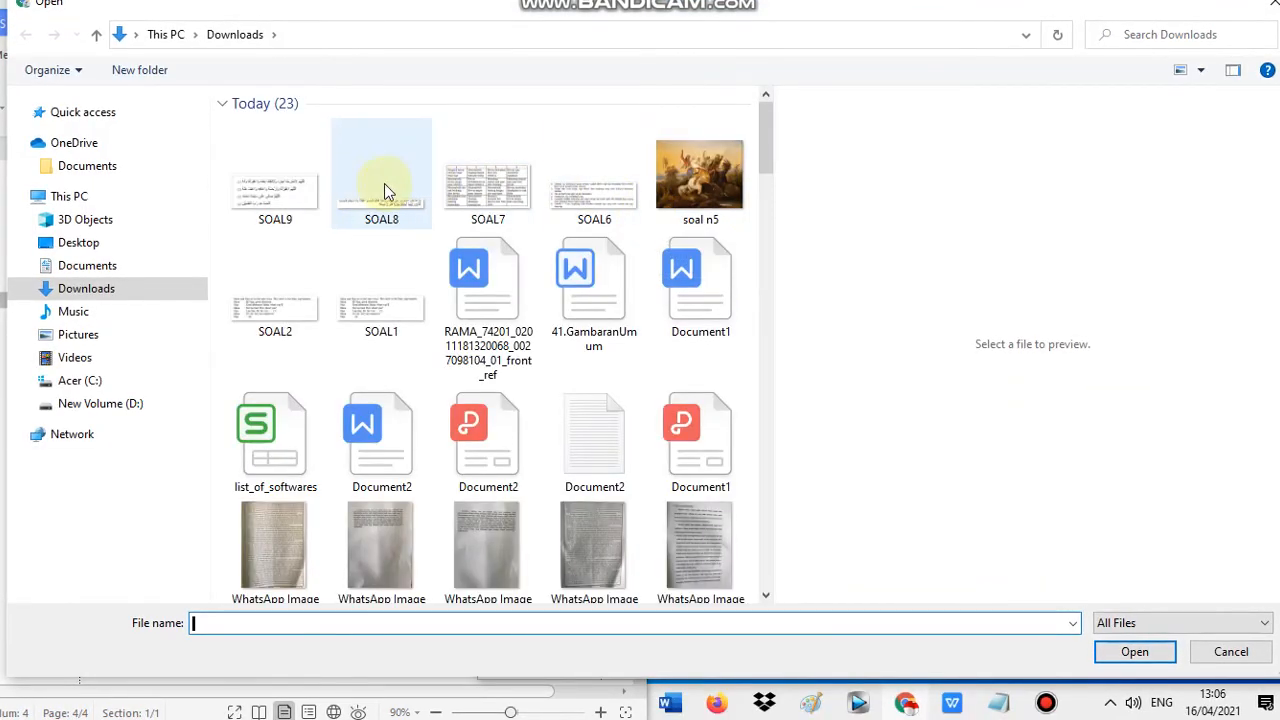
left_click(281, 193)
double_click(281, 193)
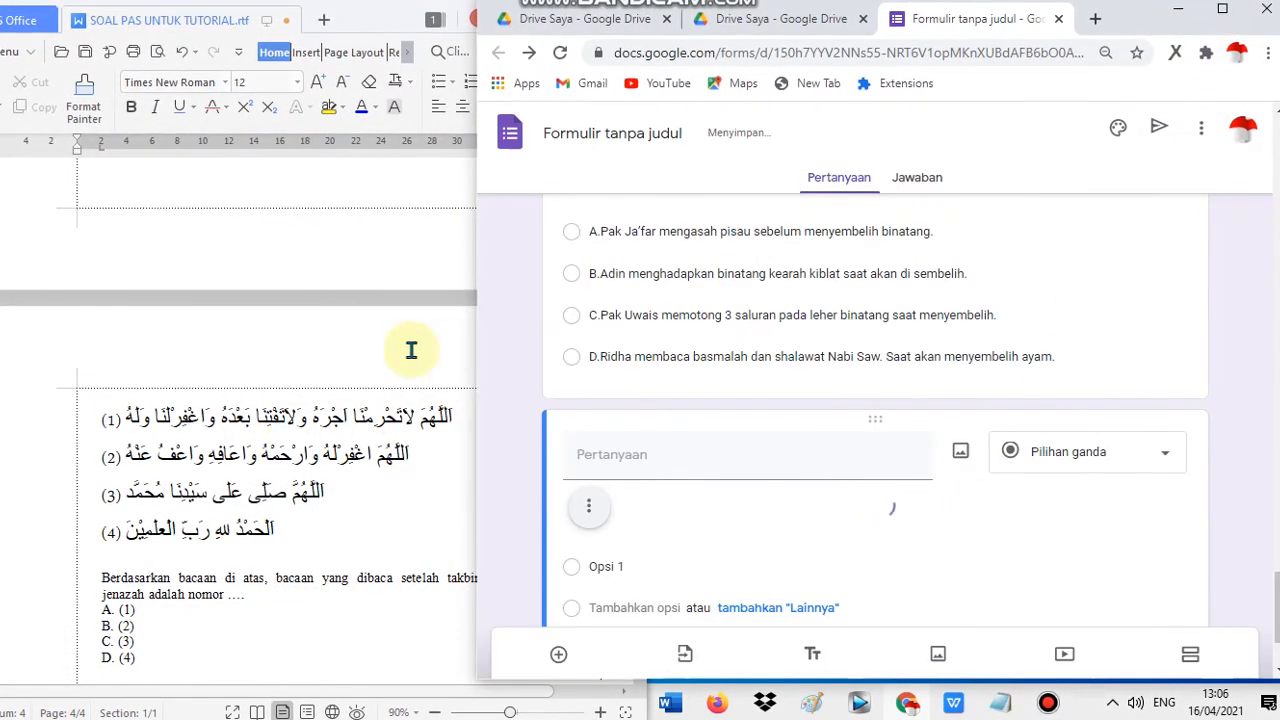
- Copy question 23's introductory sentence from the document and enter "23.Perhatikan bacaan saat shalat janazah berikut ini:" as the new question's text
left_click(283, 452)
scroll(285, 465, "up", 2)
scroll(286, 481, "down", 2)
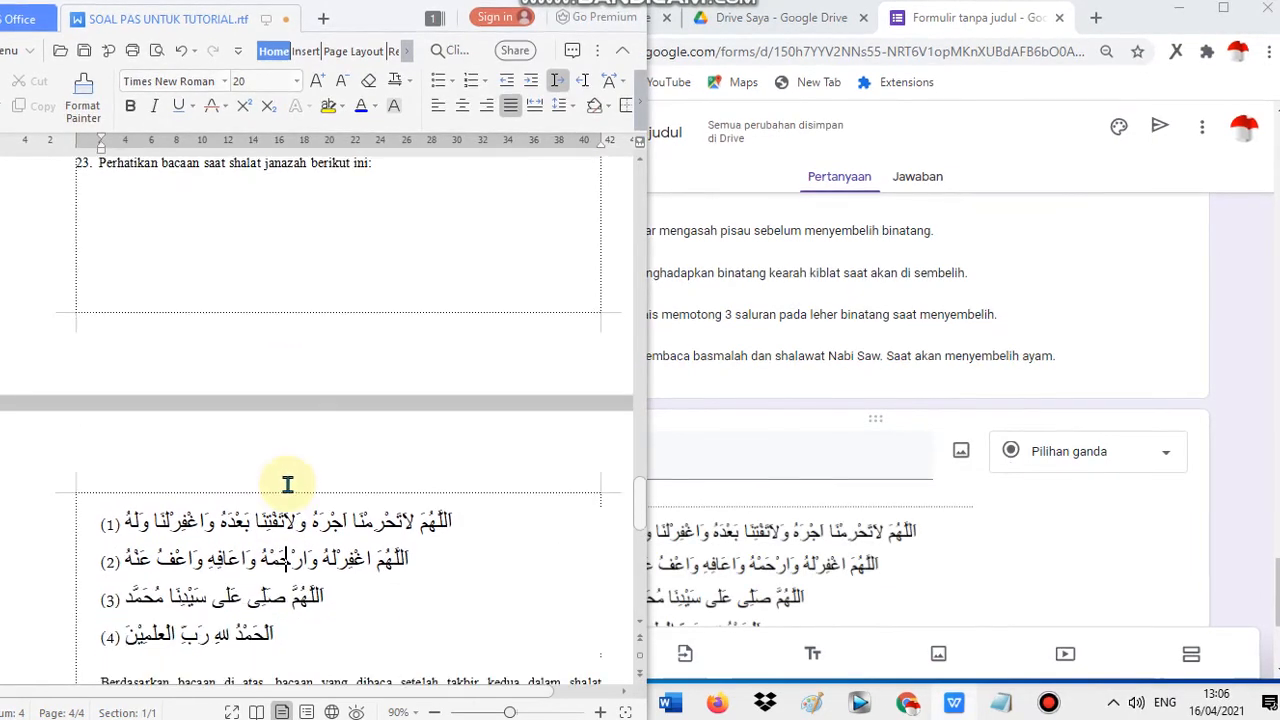
left_click(330, 227)
left_click_drag(380, 172, 95, 305)
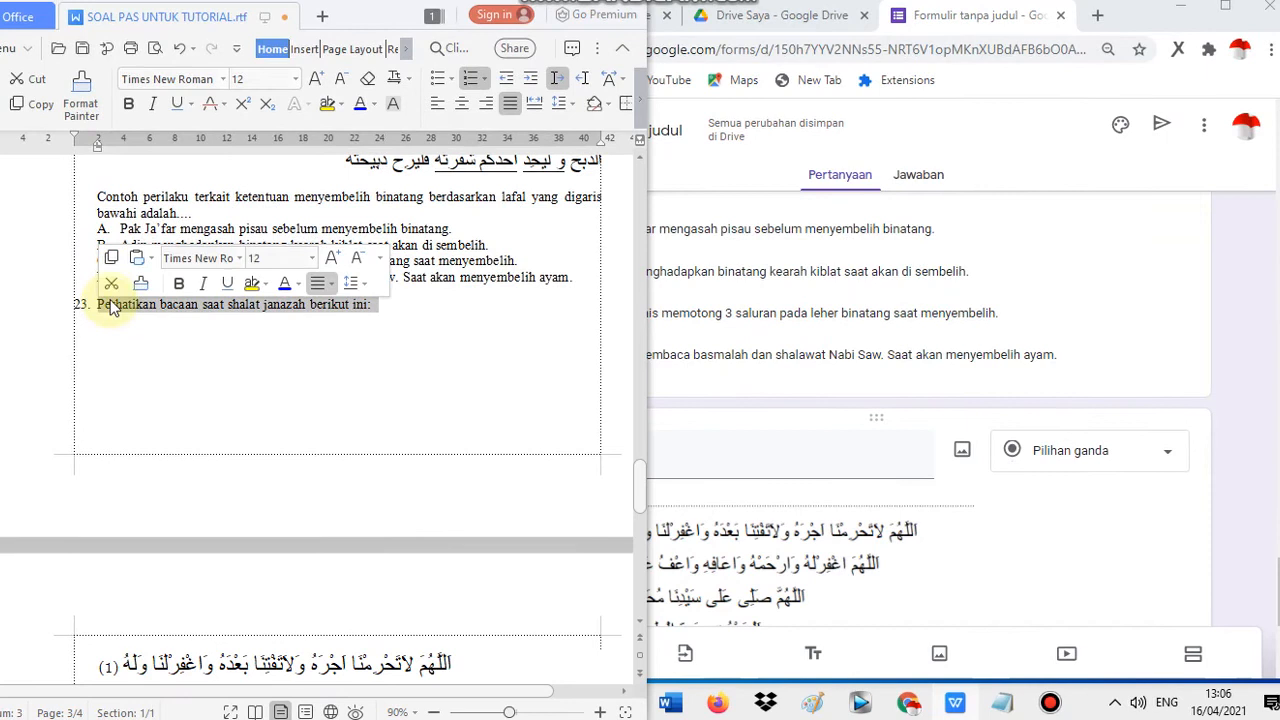
left_click(113, 253)
left_click(804, 495)
left_click(765, 466)
key("ctrl+v")
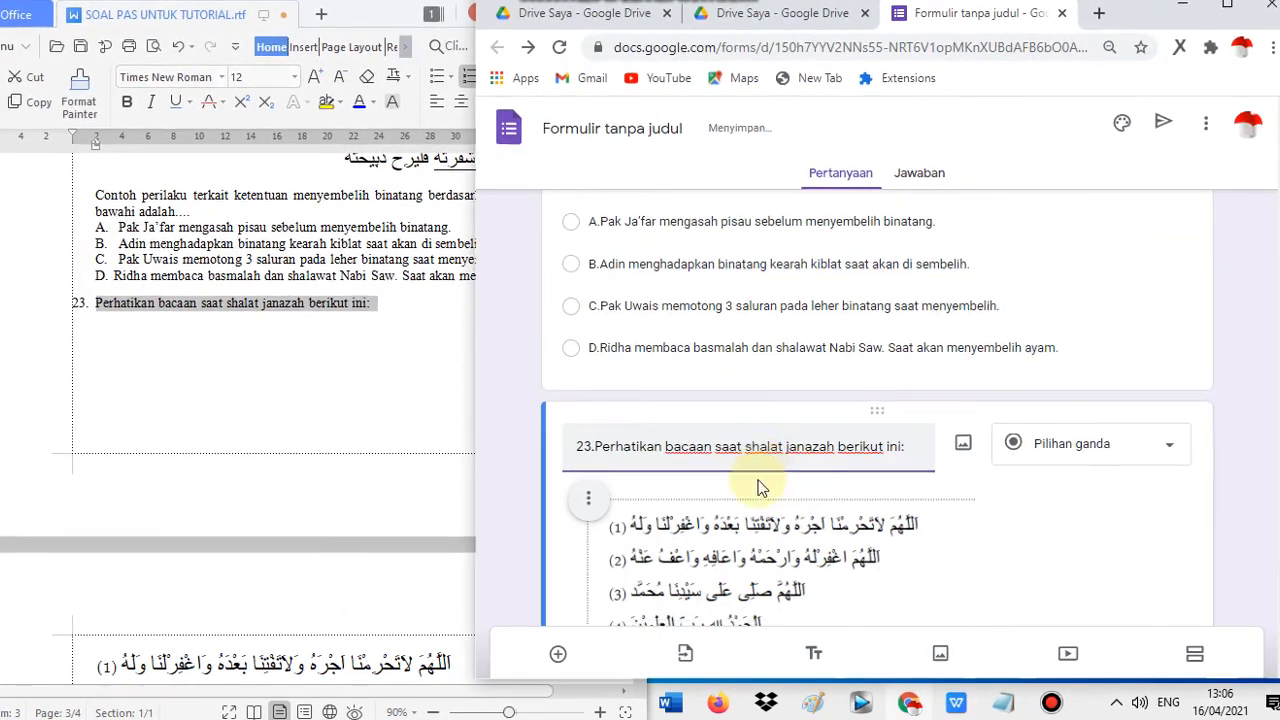
- Add a description to question 23 containing the sentence copied from below the Arabic readings in the document, beginning "Berdasarkan bacaan di atas"
scroll(674, 449, "down", 3)
left_click(241, 520)
scroll(241, 520, "down", 6)
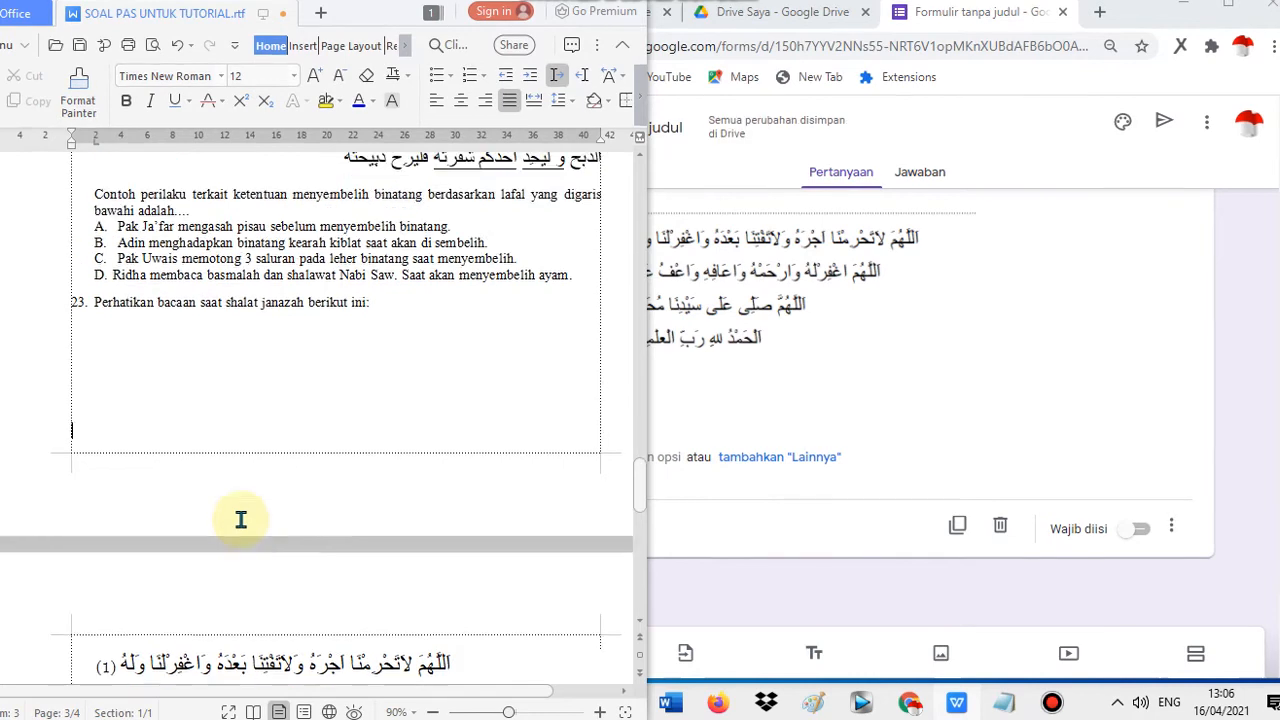
left_click_drag(94, 510, 271, 523)
right_click(155, 528)
left_click(230, 237)
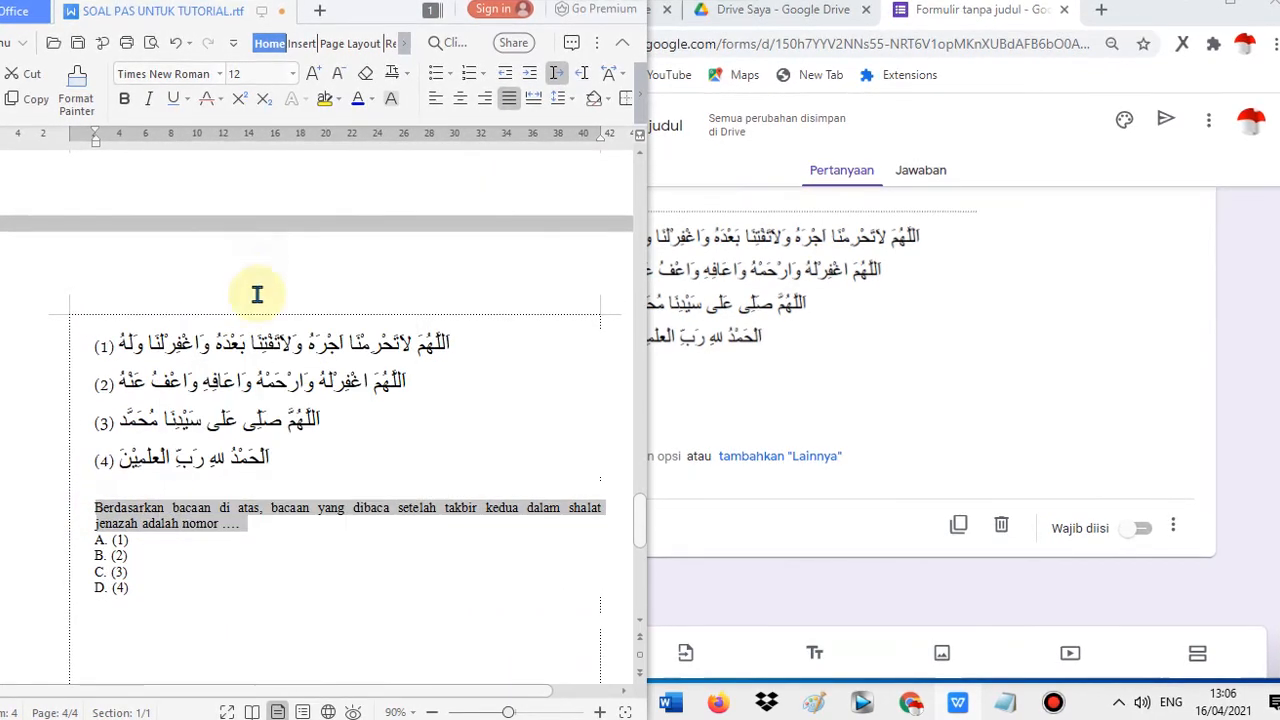
left_click(1173, 527)
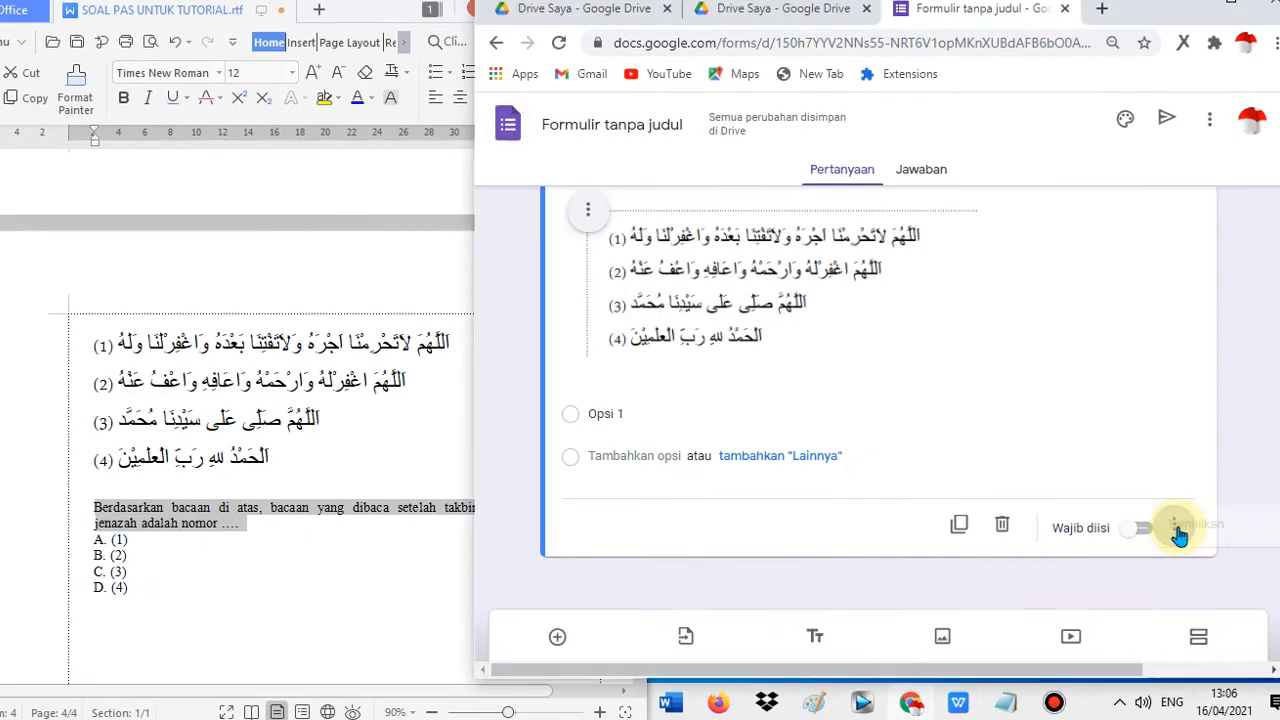
left_click(1090, 521)
left_click(709, 206)
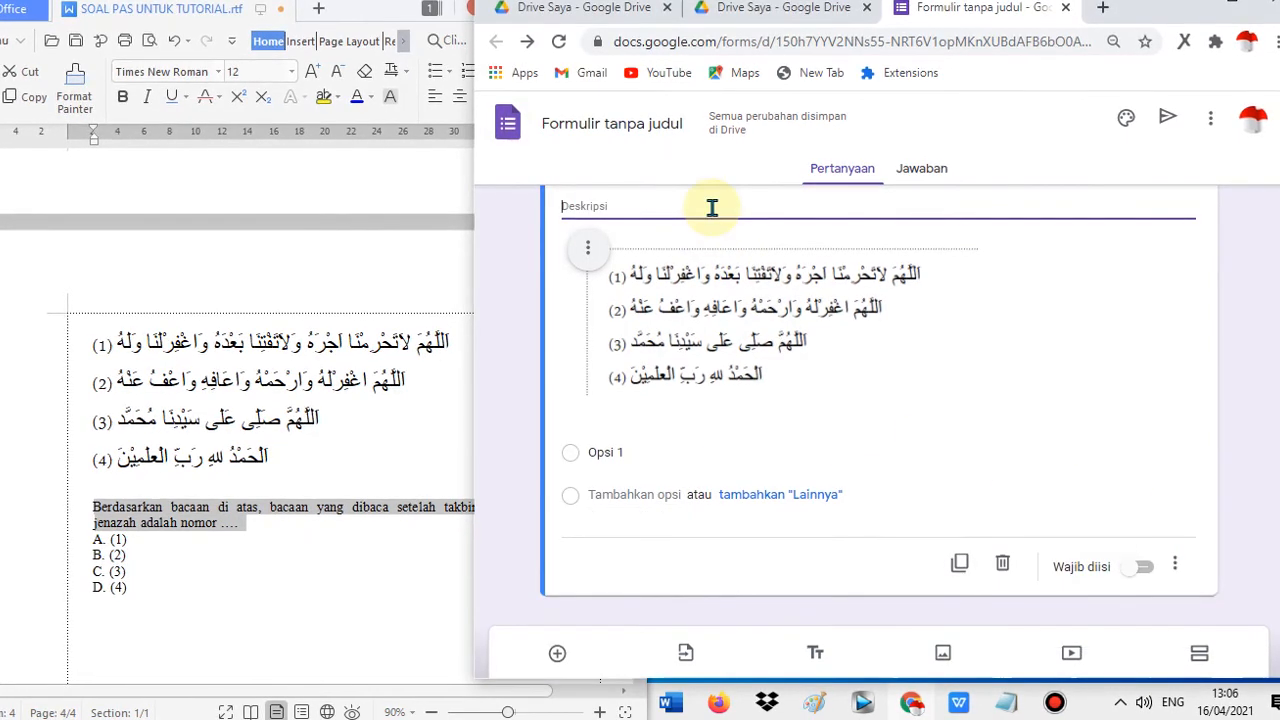
key("ctrl+v")
- In question 23's description, replace the word "atas" with "bawah"
scroll(690, 305, "up", 1)
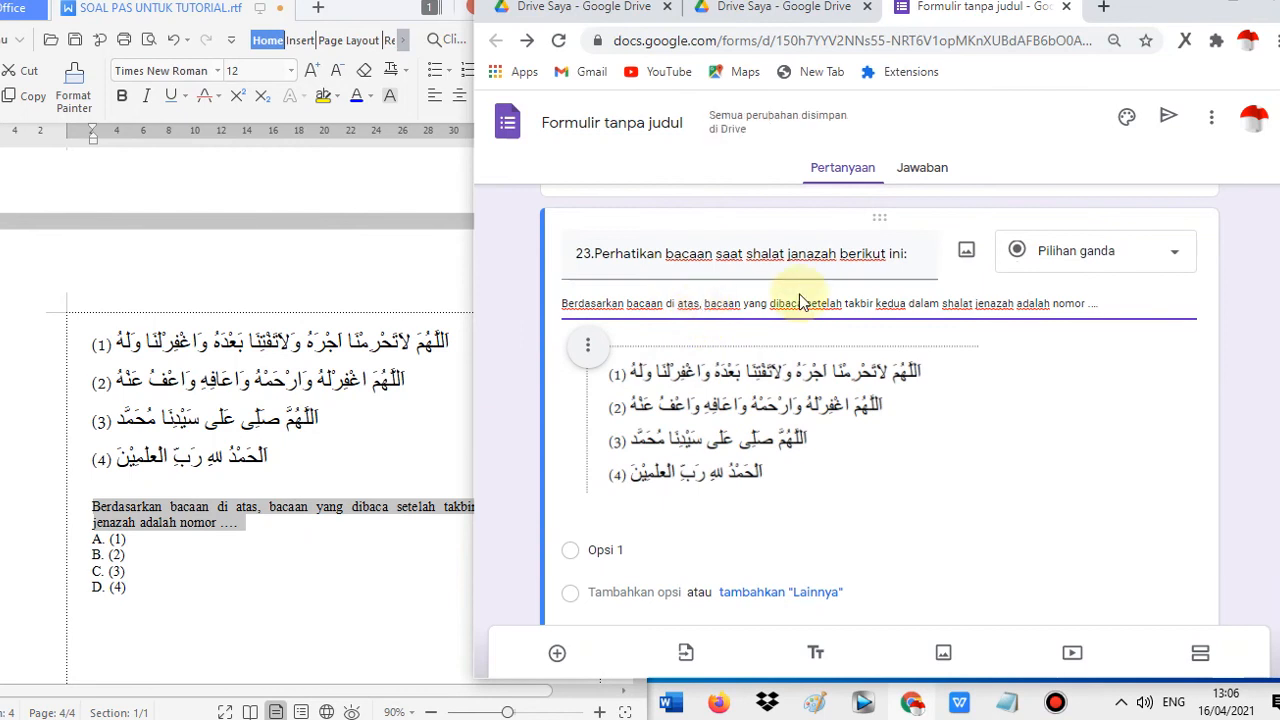
type("bawah")
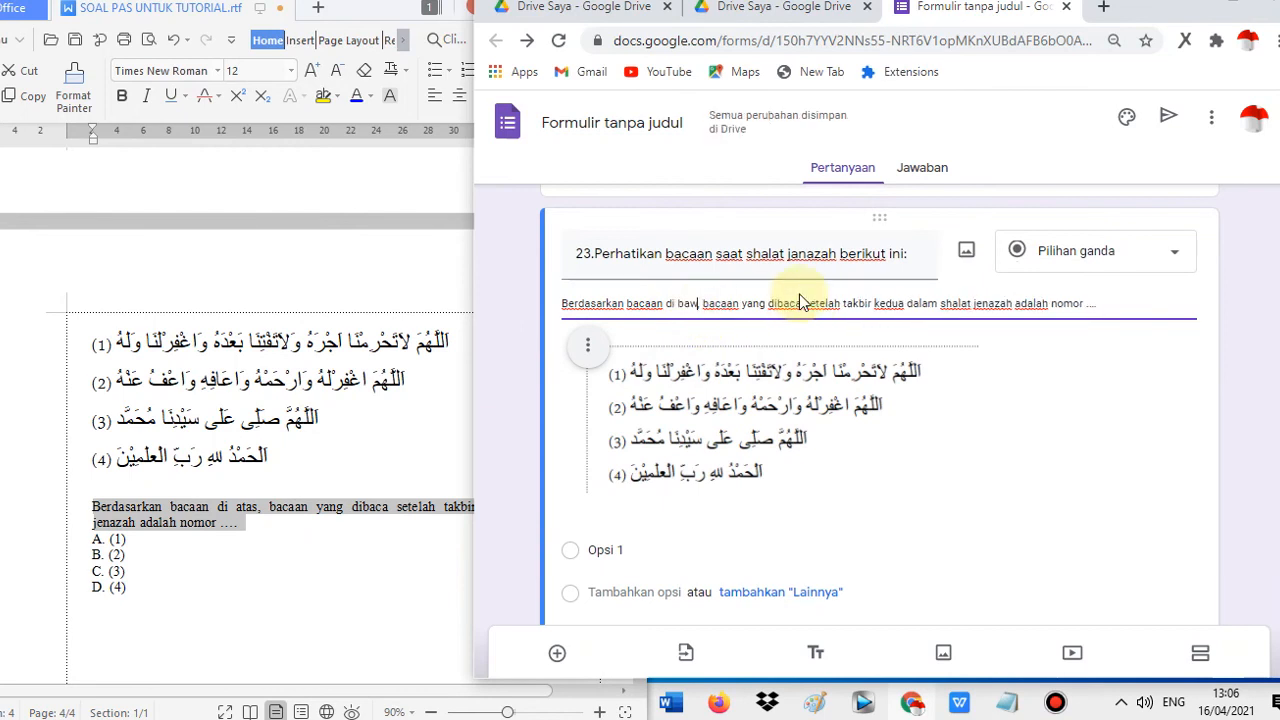
scroll(828, 472, "down", 2)
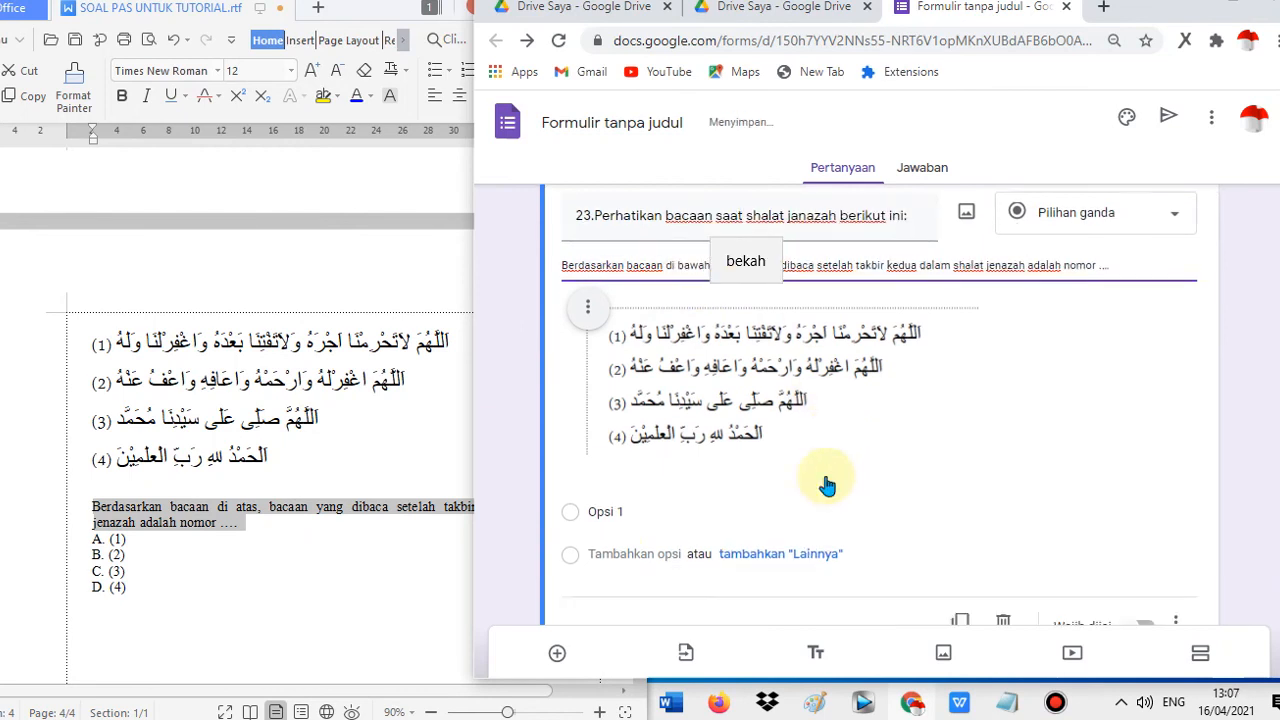
- Check the end of the document for further questions, and enlarge the form window
left_click(275, 505)
scroll(281, 527, "down", 6)
scroll(283, 525, "up", 5)
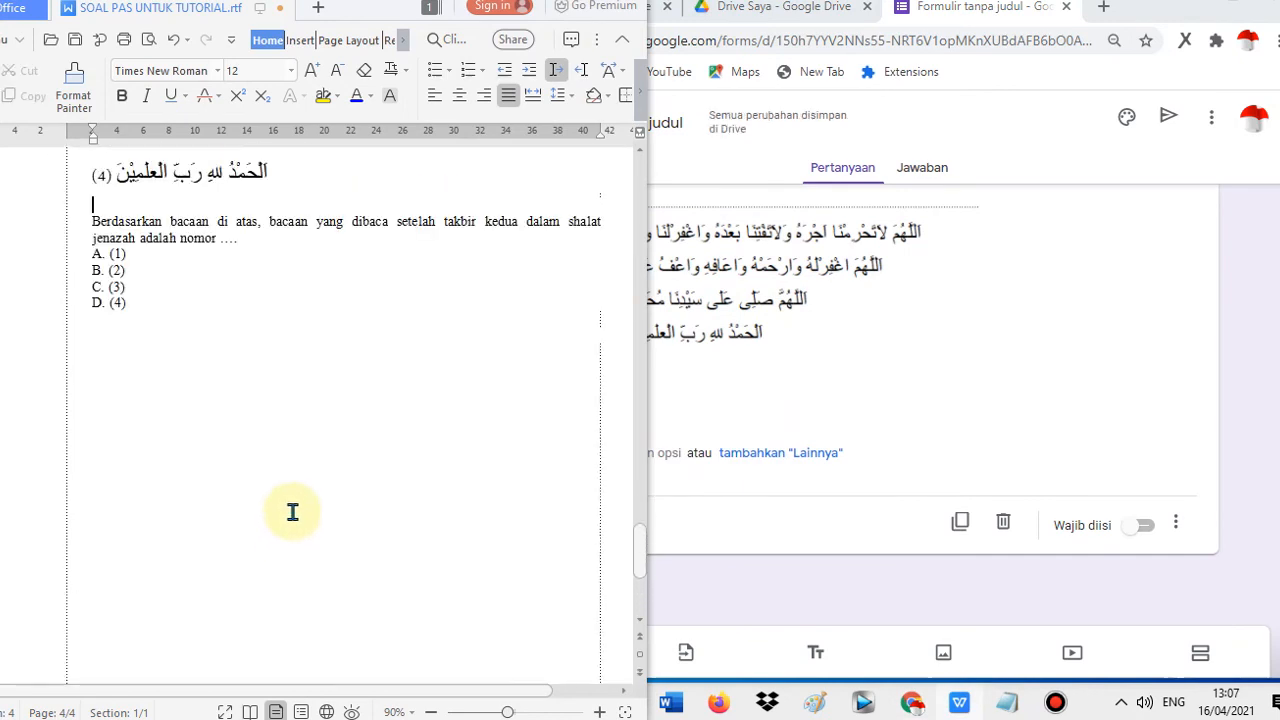
left_click(1020, 330)
double_click(1240, 7)
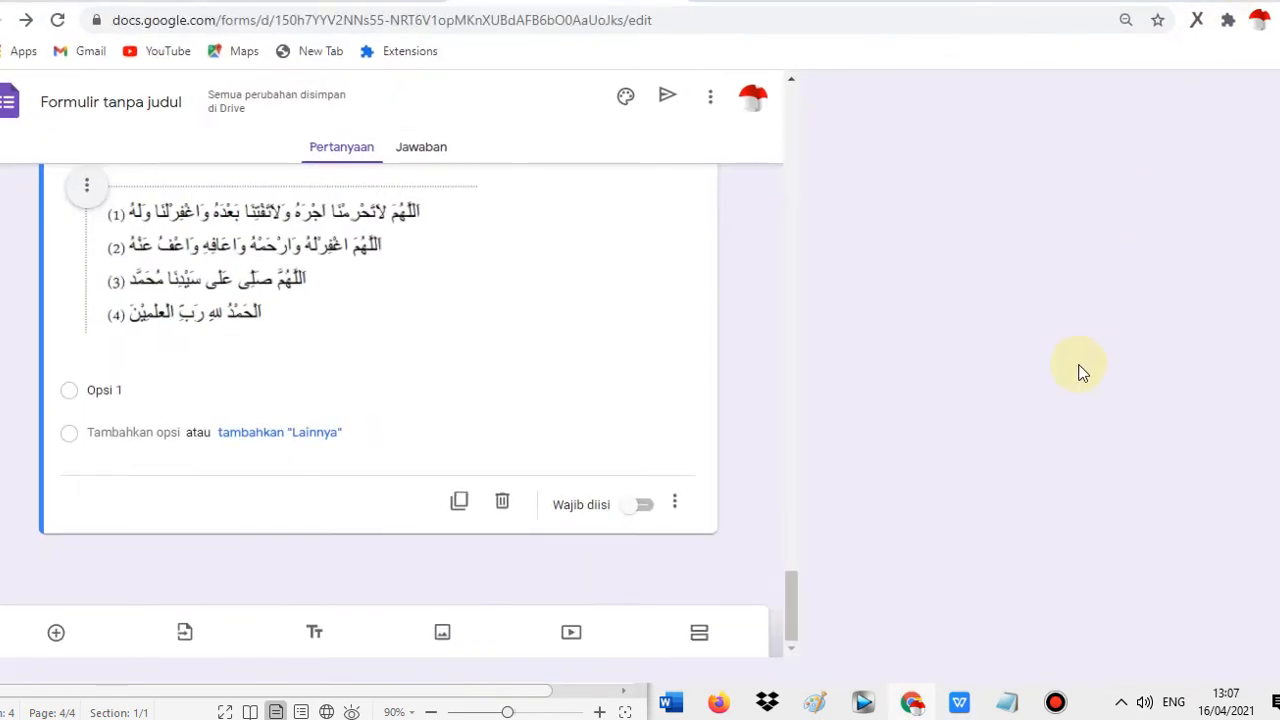
- Open the form's sending options, shorten its share link, copy it, and close the options
scroll(981, 547, "up", 20)
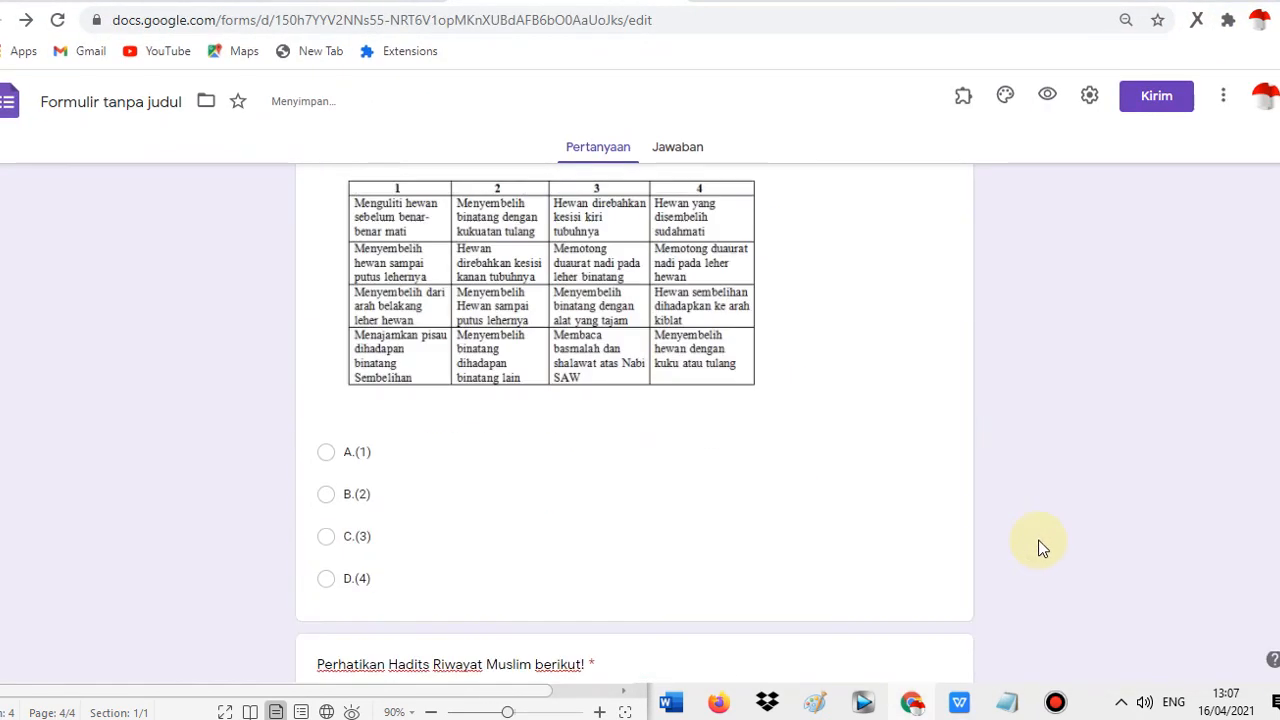
scroll(1075, 515, "up", 1)
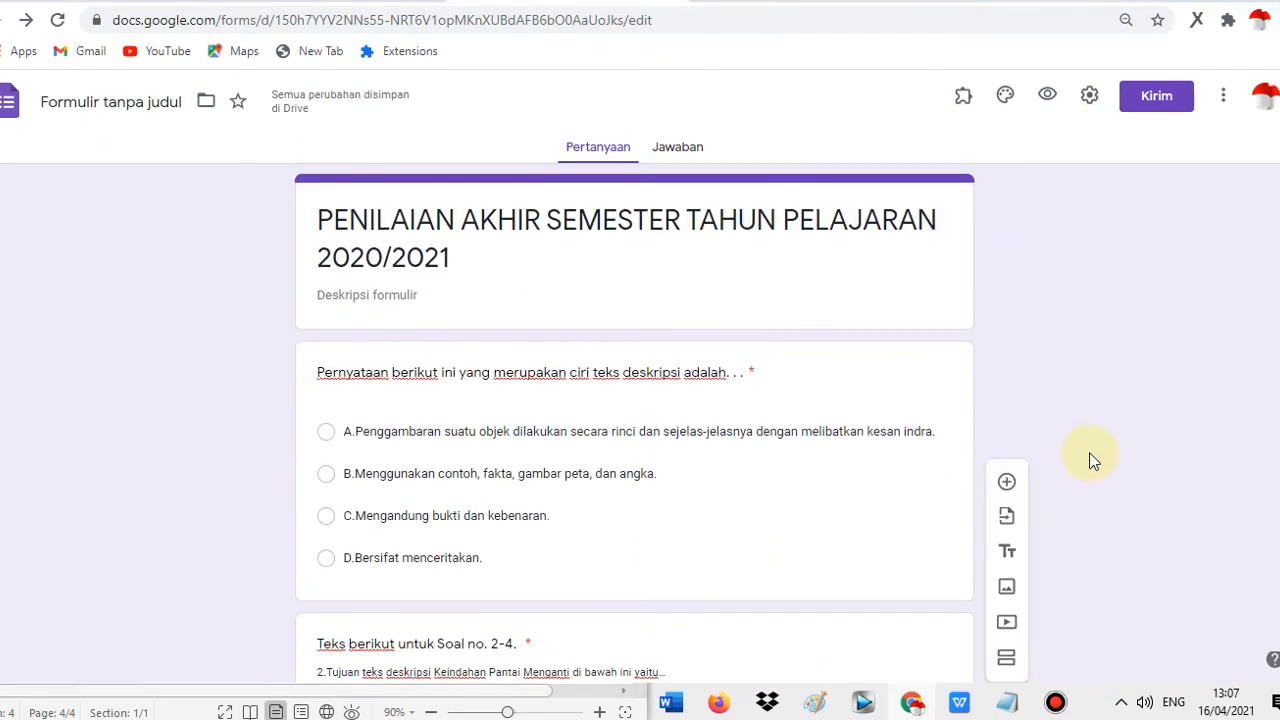
left_click(1160, 100)
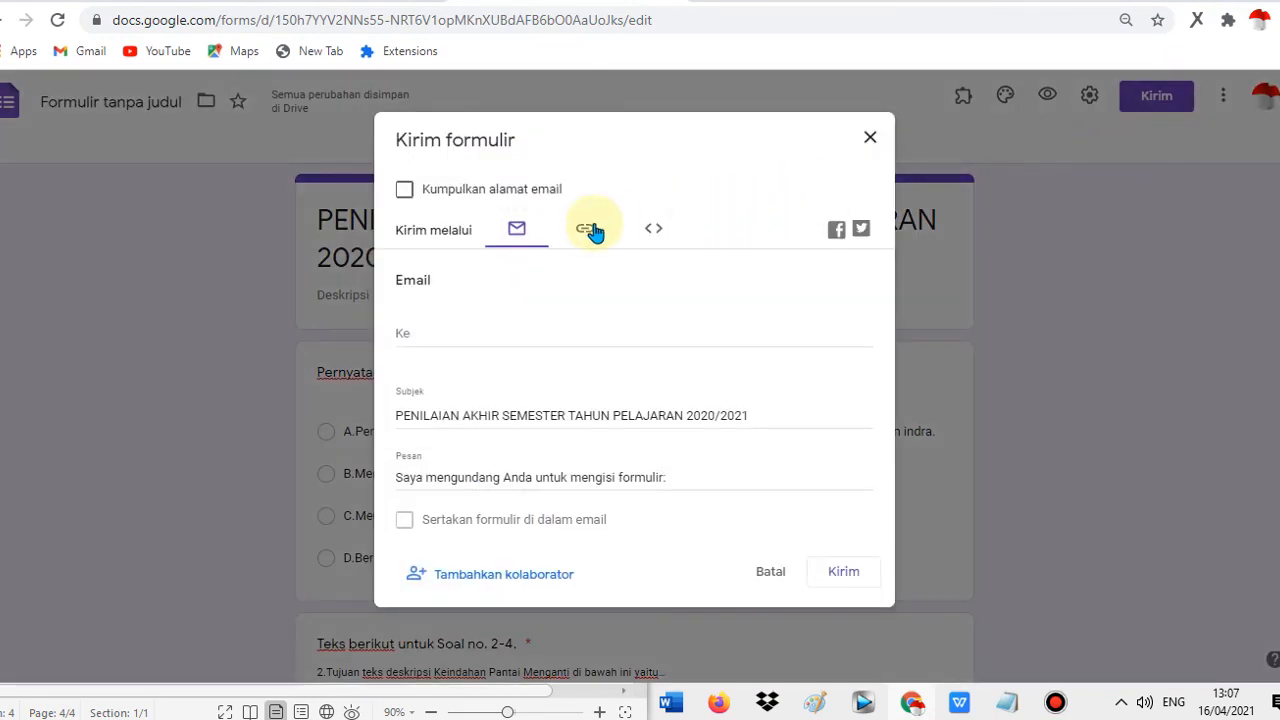
left_click(592, 230)
left_click(564, 341)
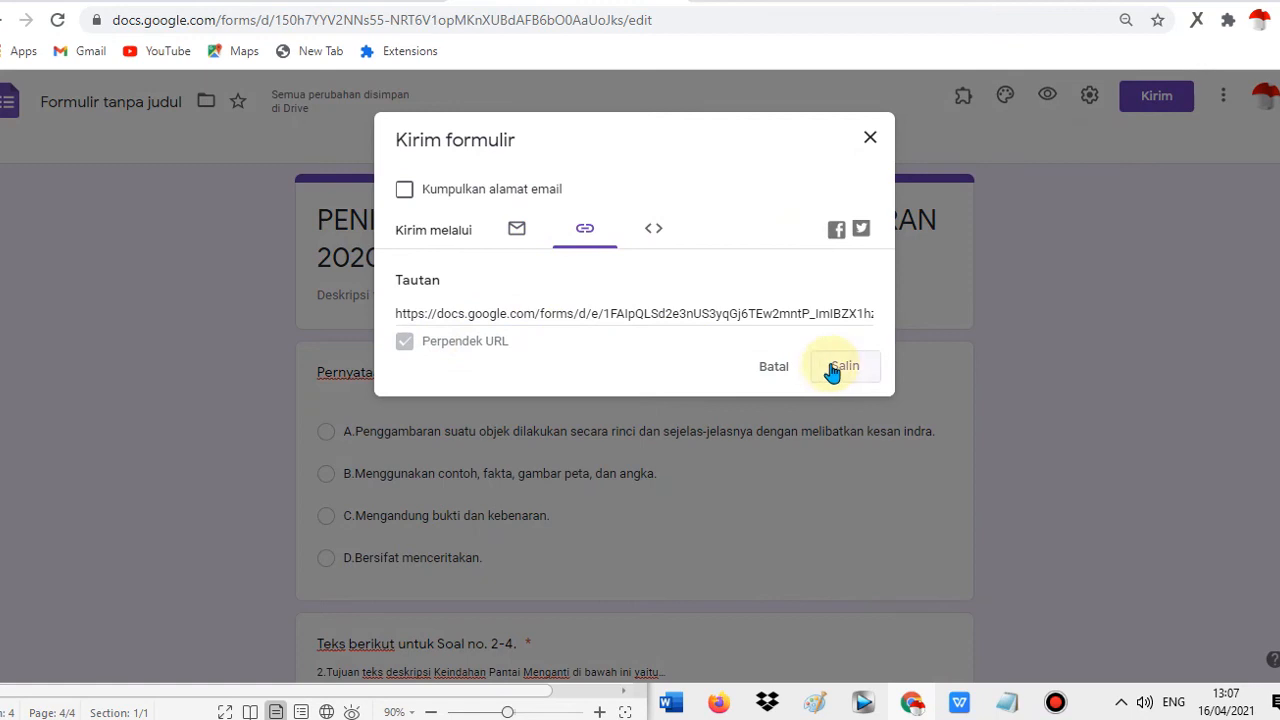
left_click(845, 366)
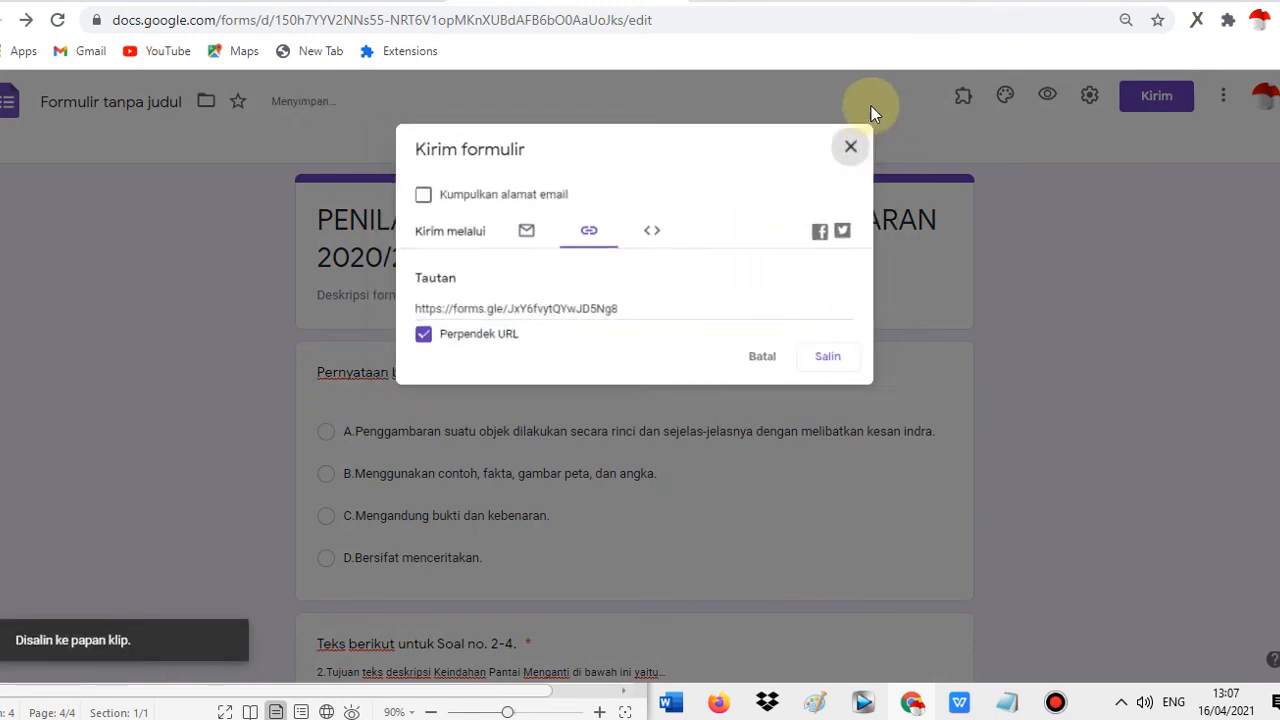
left_click(870, 139)
- Review the form's questions, pictures and answer options from the title down to question 23 and back up
scroll(1080, 400, "down", 4)
scroll(1085, 408, "up", 4)
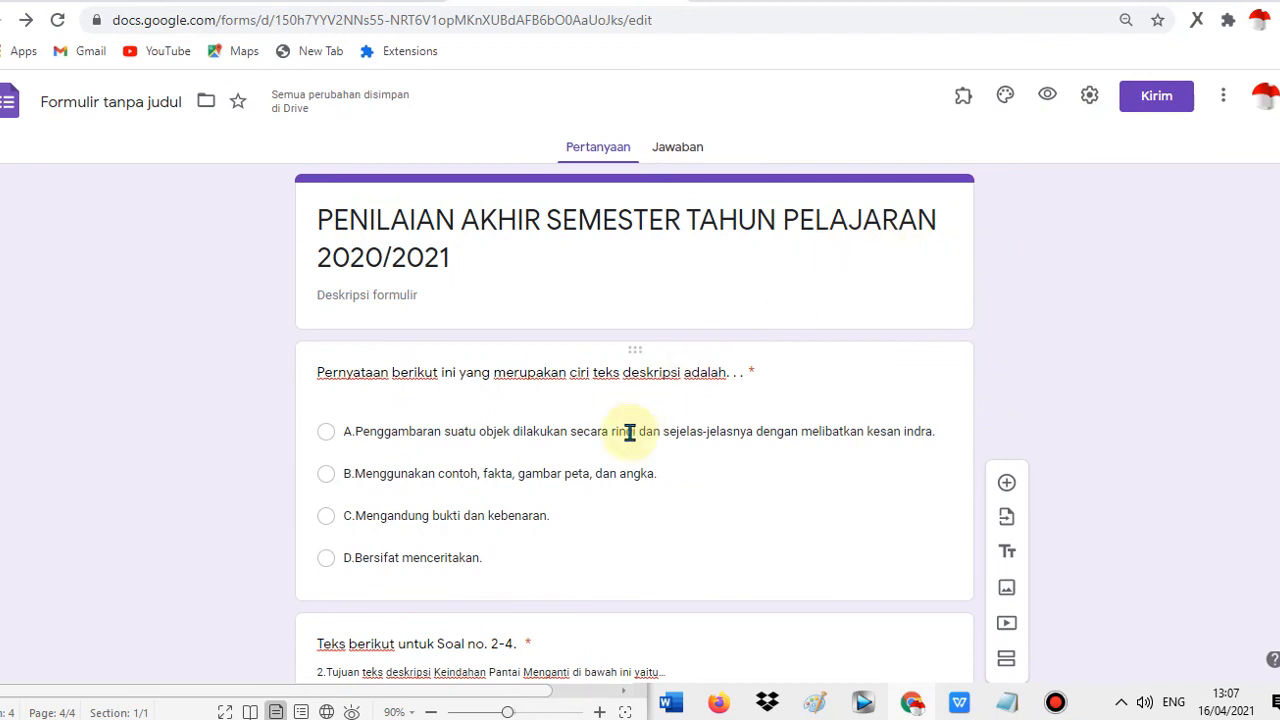
scroll(624, 456, "down", 5)
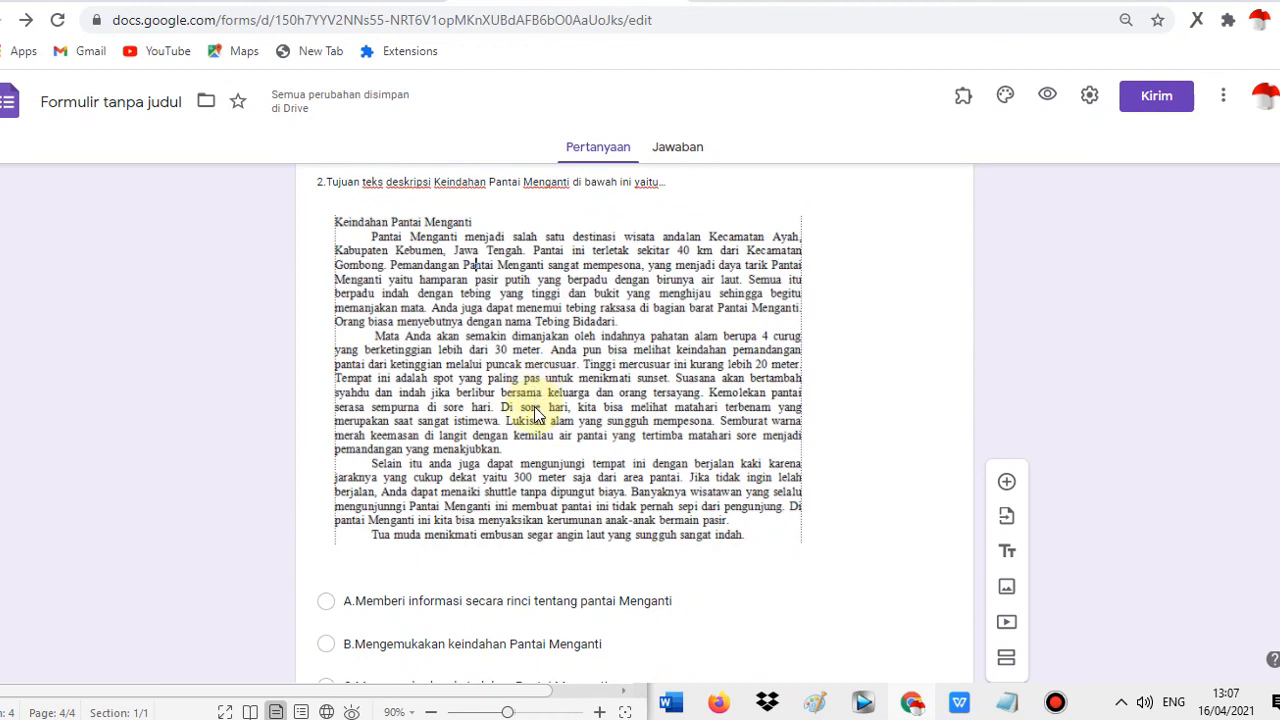
scroll(527, 418, "down", 5)
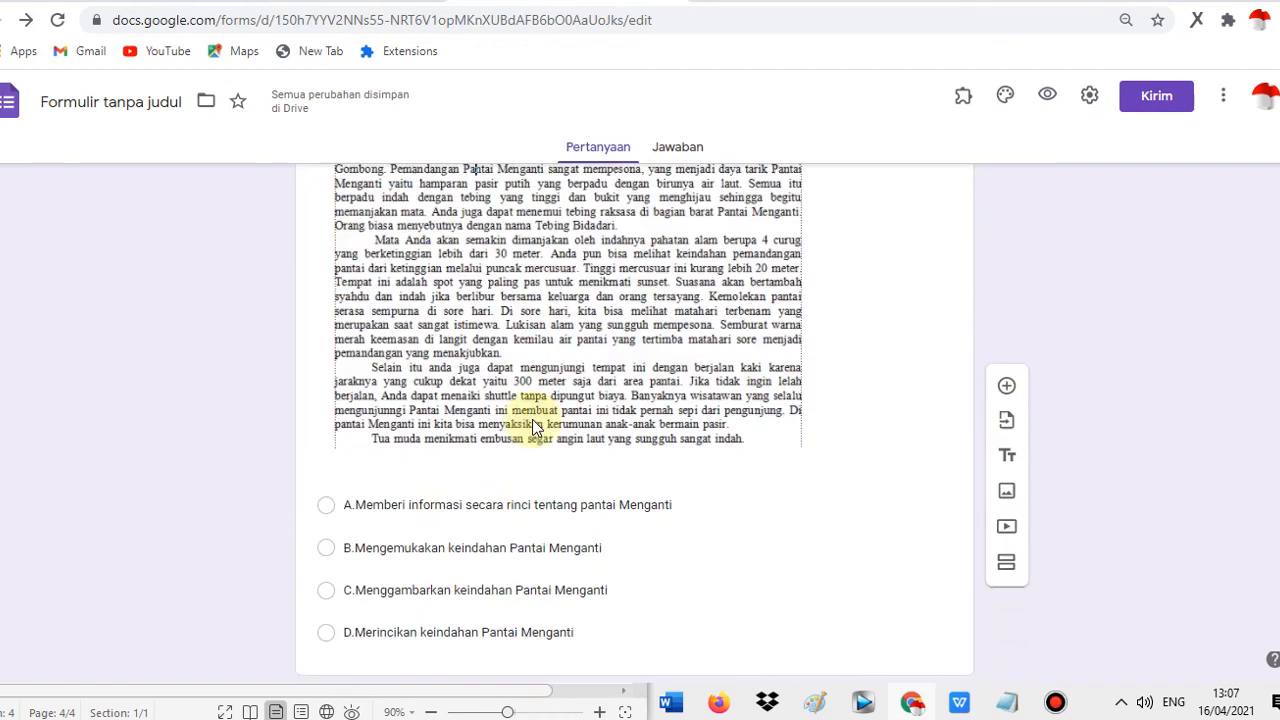
scroll(535, 443, "down", 2)
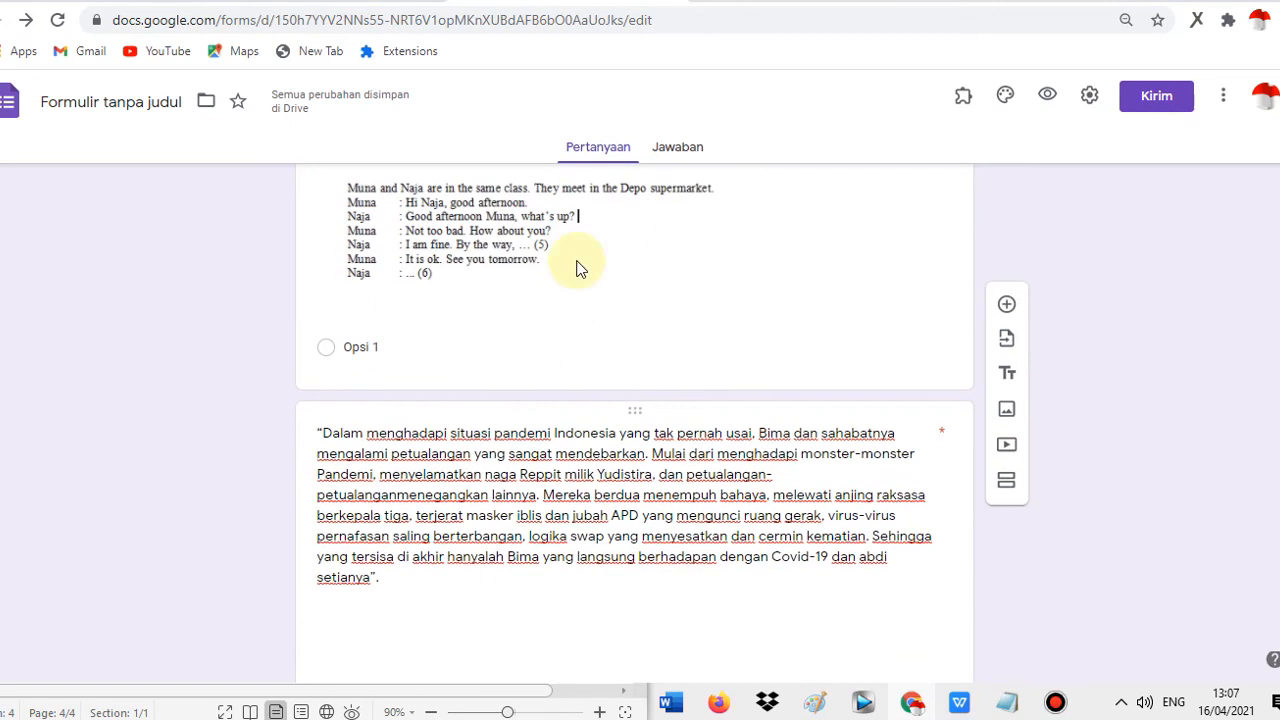
scroll(543, 263, "up", 1)
scroll(529, 320, "down", 2)
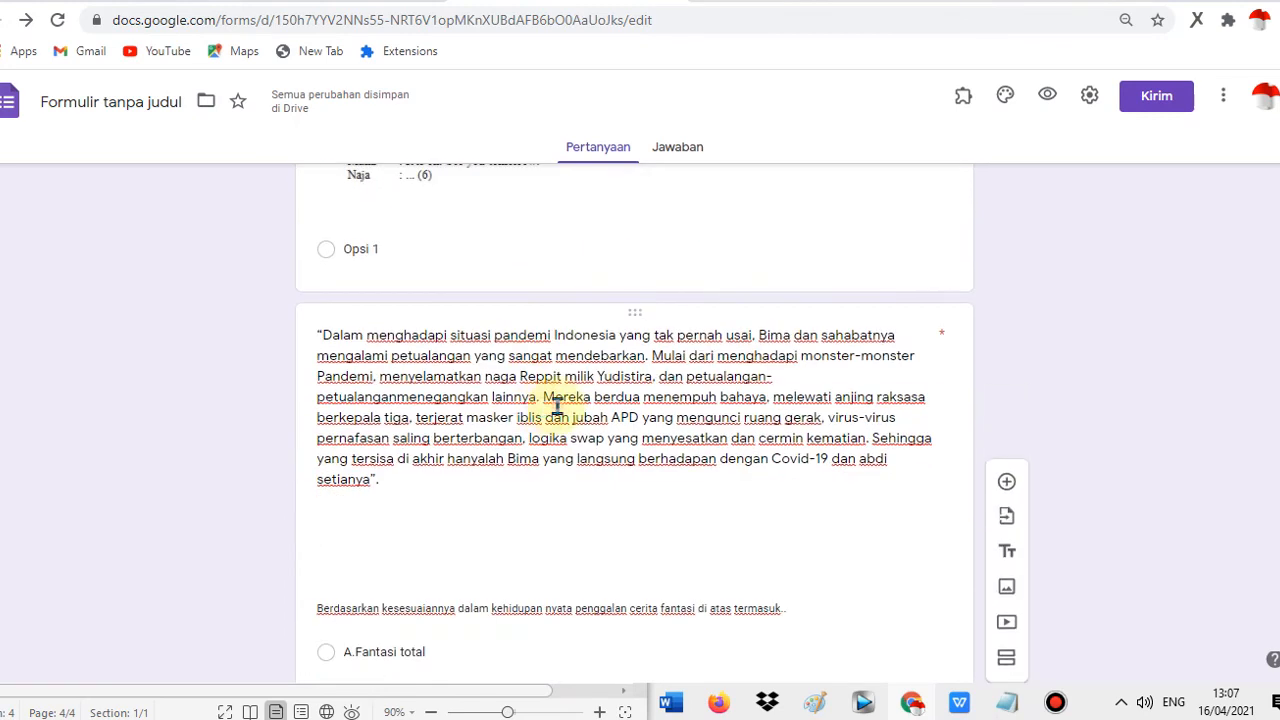
left_click(555, 405)
left_click(780, 447)
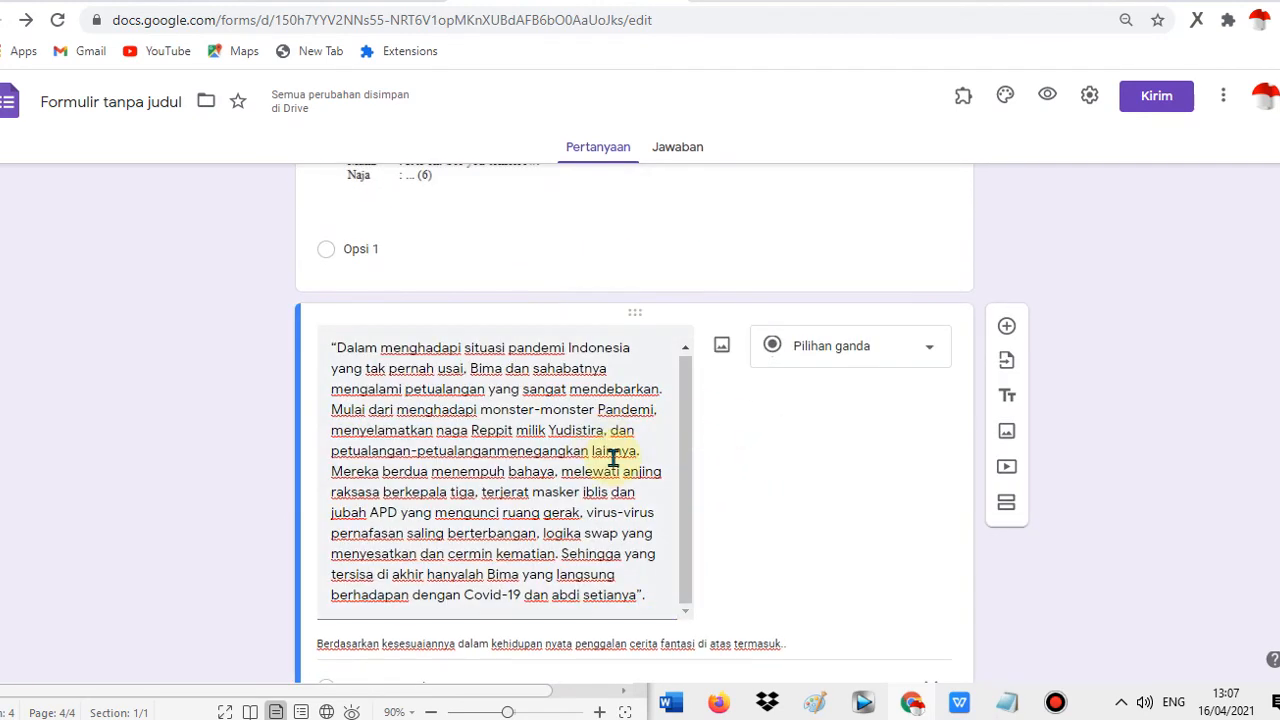
scroll(600, 450, "down", 4)
scroll(588, 452, "down", 5)
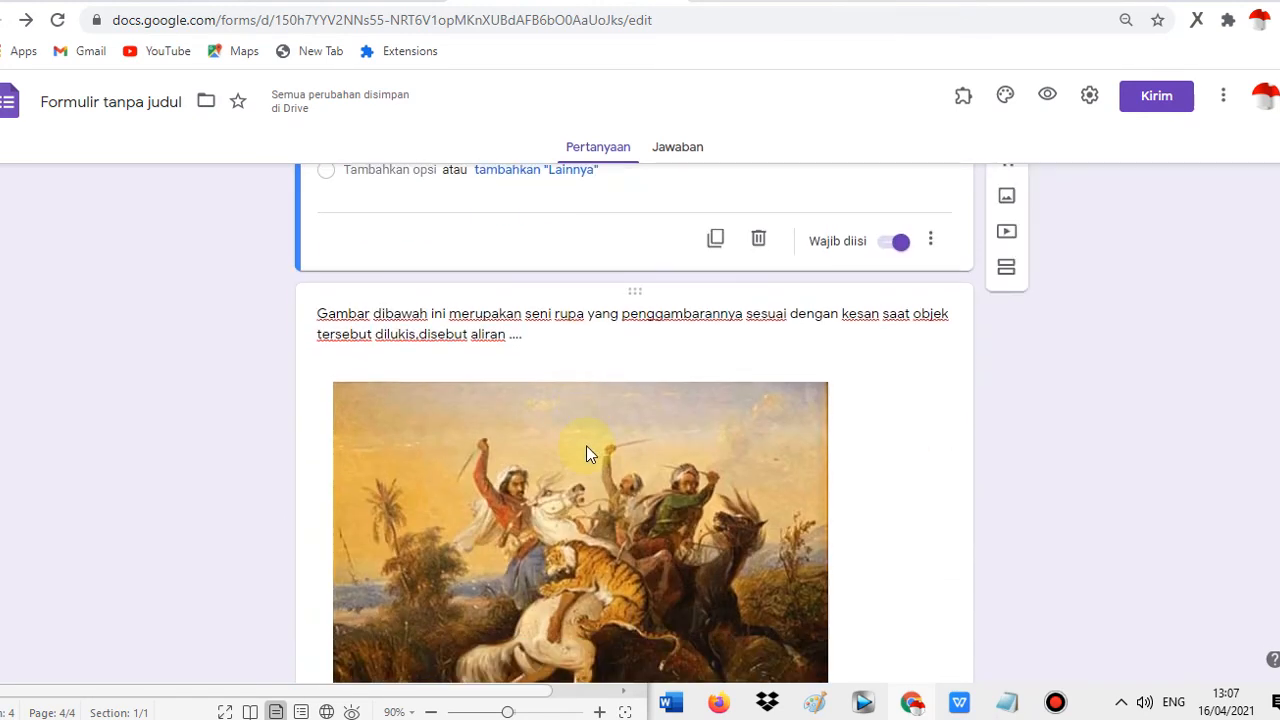
scroll(588, 452, "up", 4)
scroll(586, 452, "down", 3)
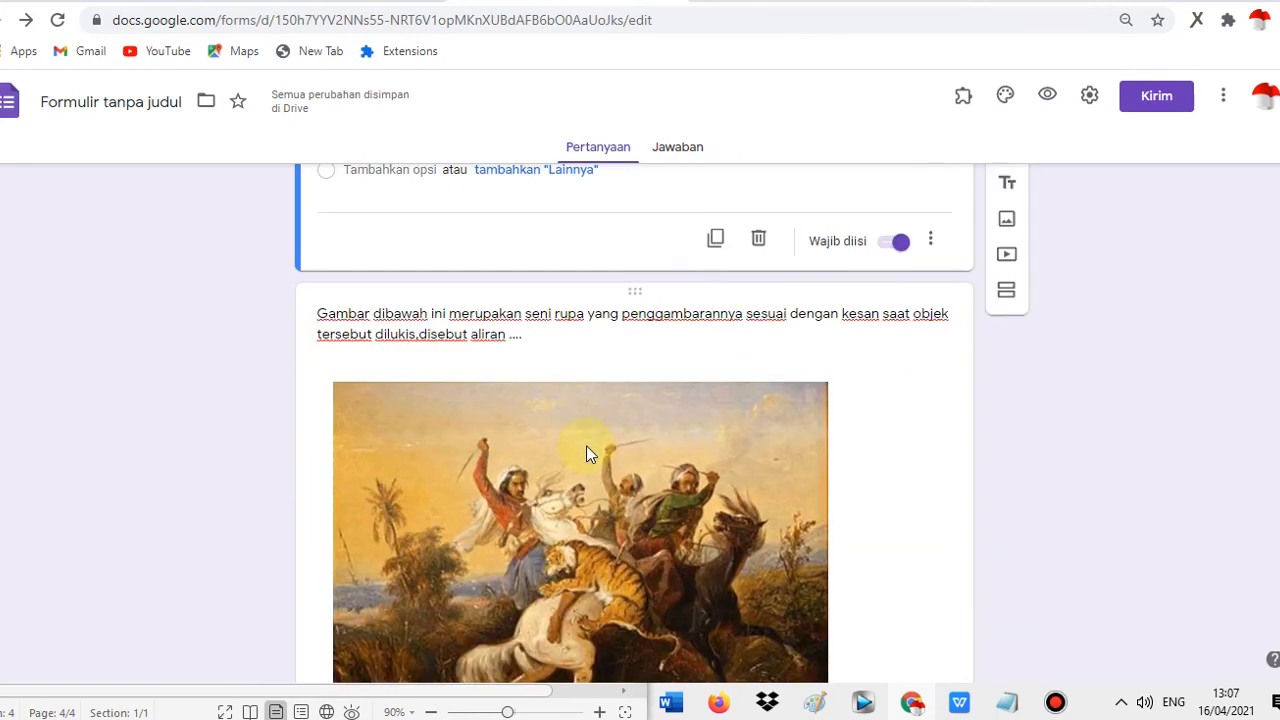
scroll(586, 448, "down", 1)
scroll(586, 450, "down", 8)
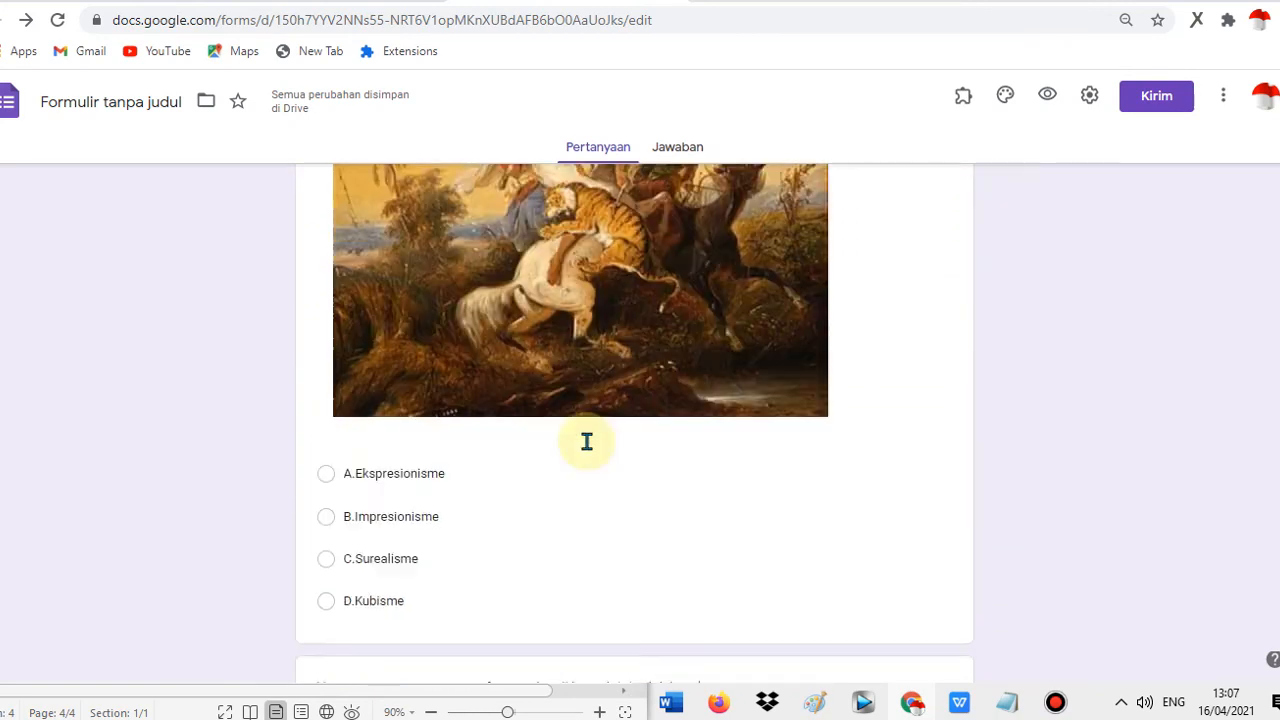
scroll(588, 412, "up", 1)
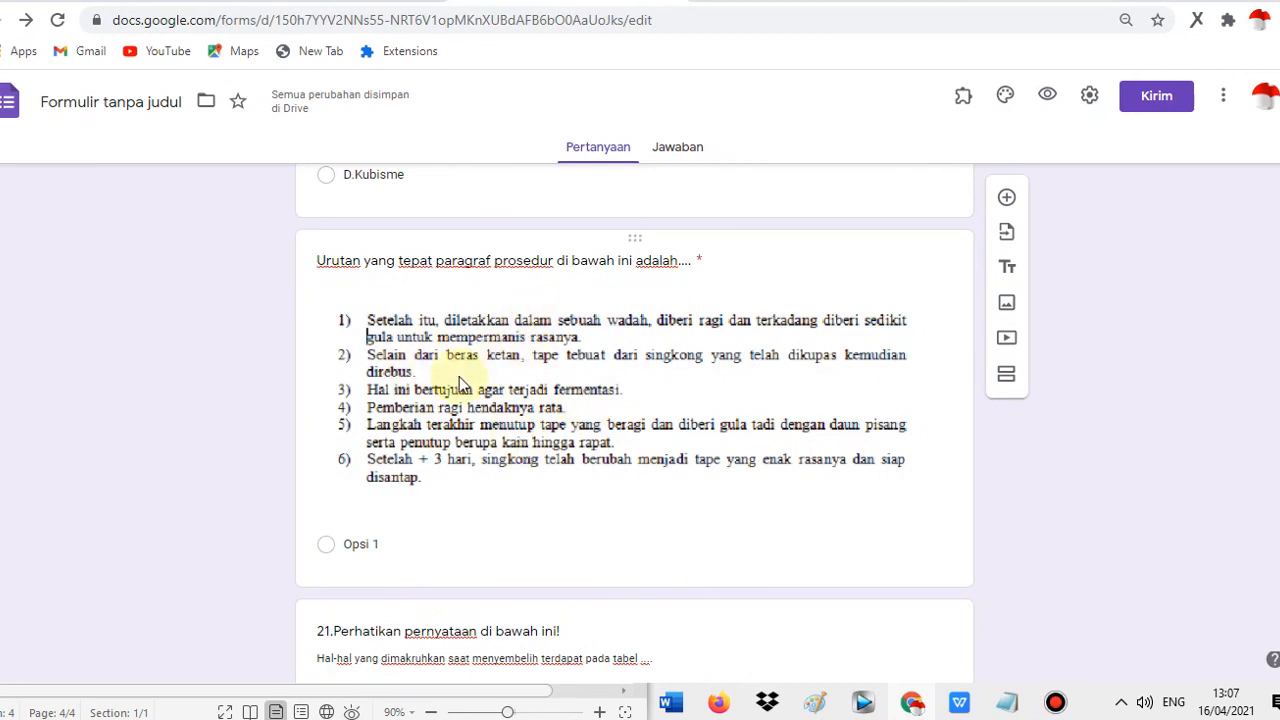
scroll(493, 395, "down", 3)
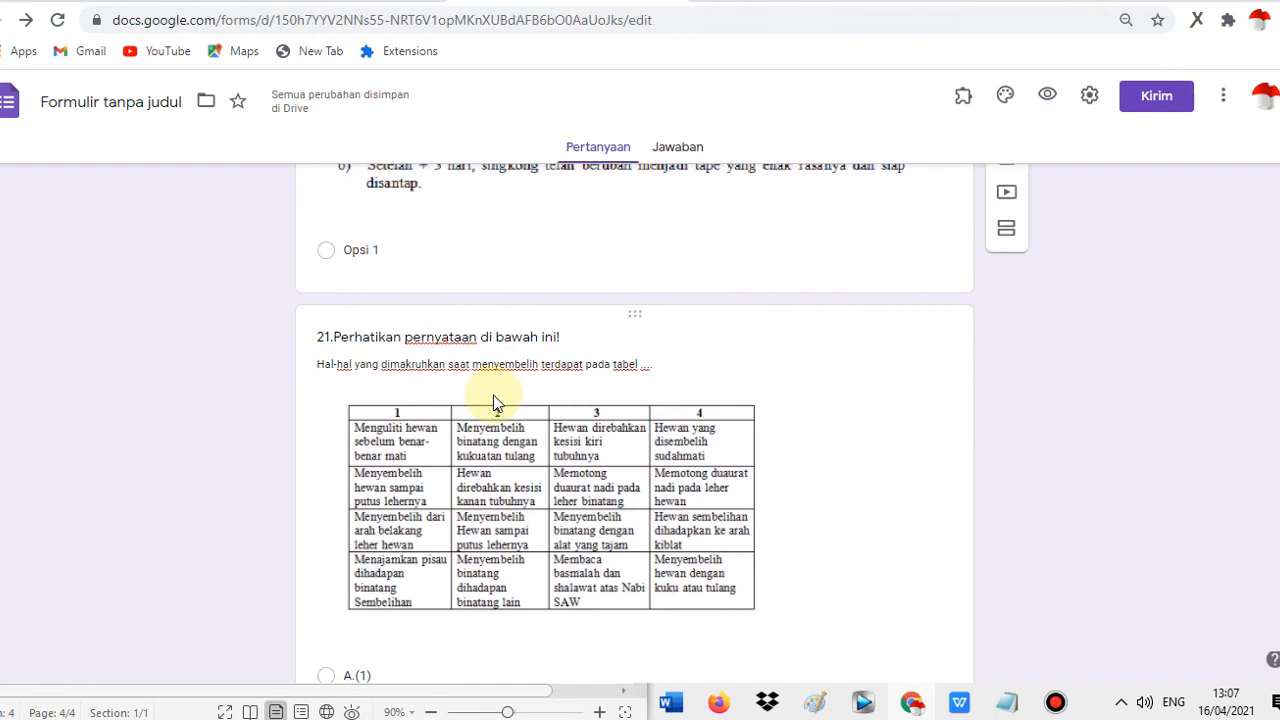
scroll(493, 400, "down", 2)
scroll(495, 401, "up", 1)
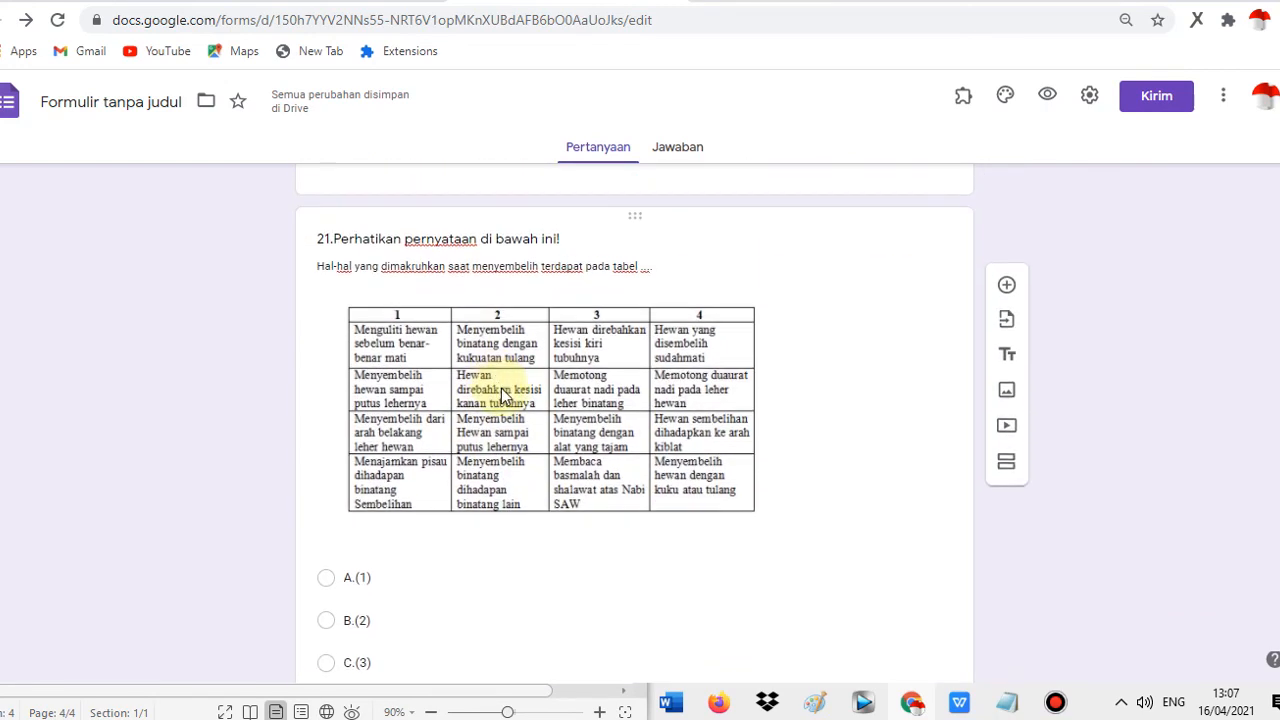
scroll(500, 403, "down", 6)
scroll(510, 390, "down", 3)
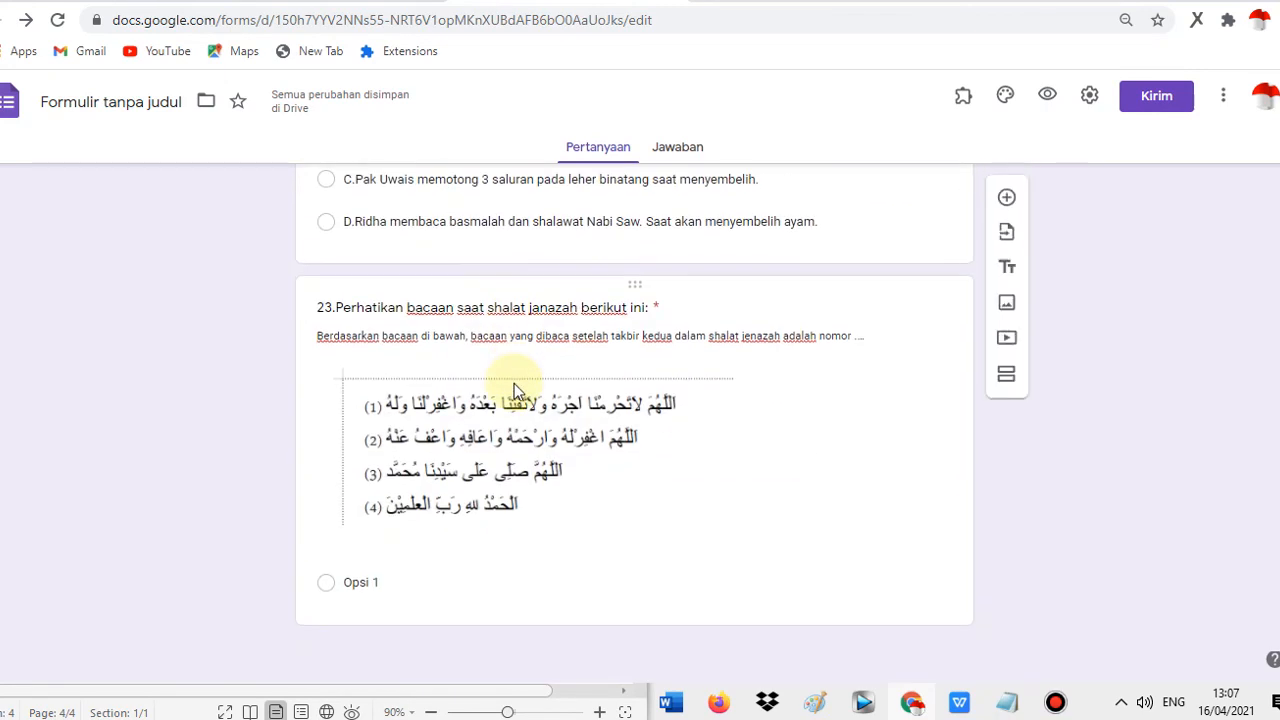
scroll(514, 384, "up", 15)
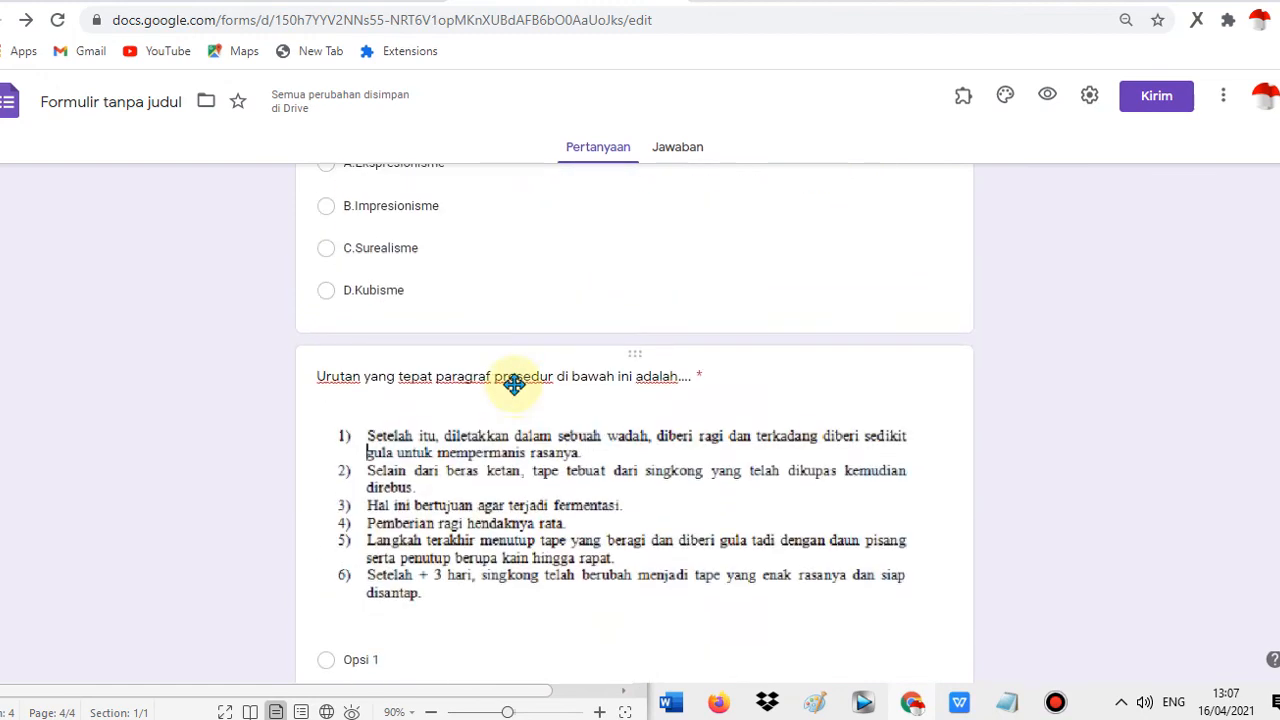
scroll(514, 384, "up", 15)
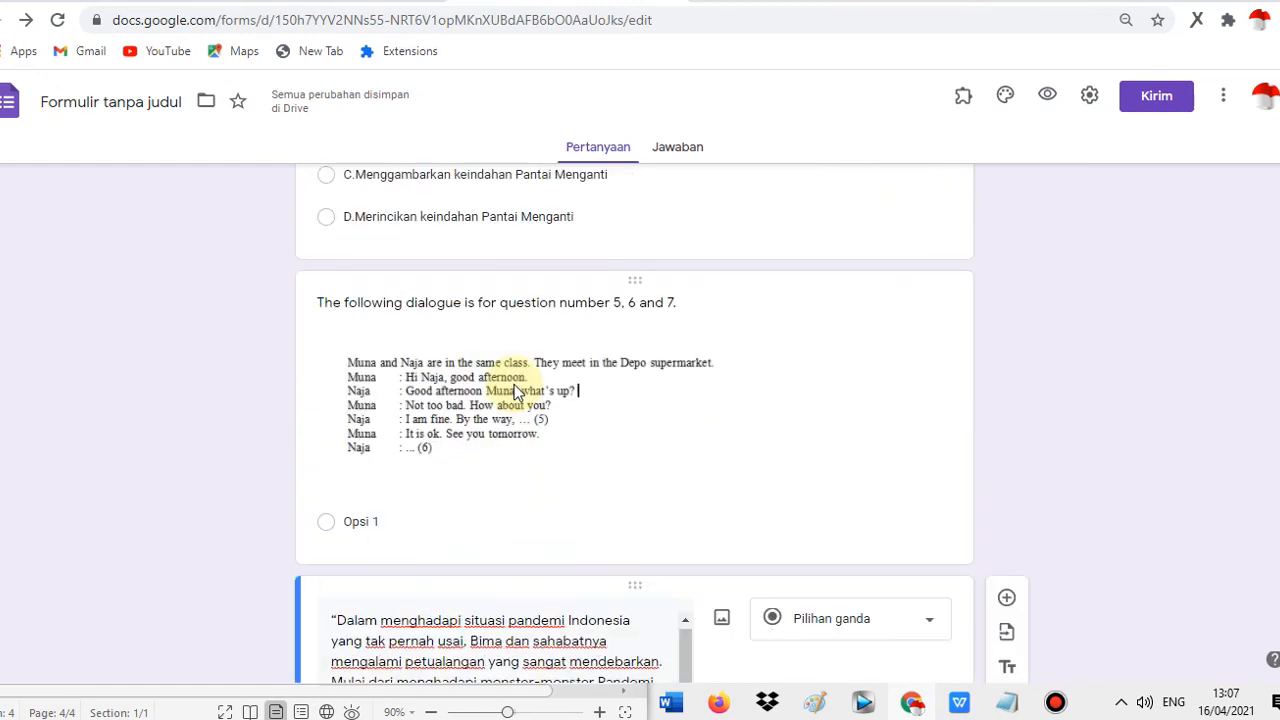
scroll(514, 384, "up", 10)
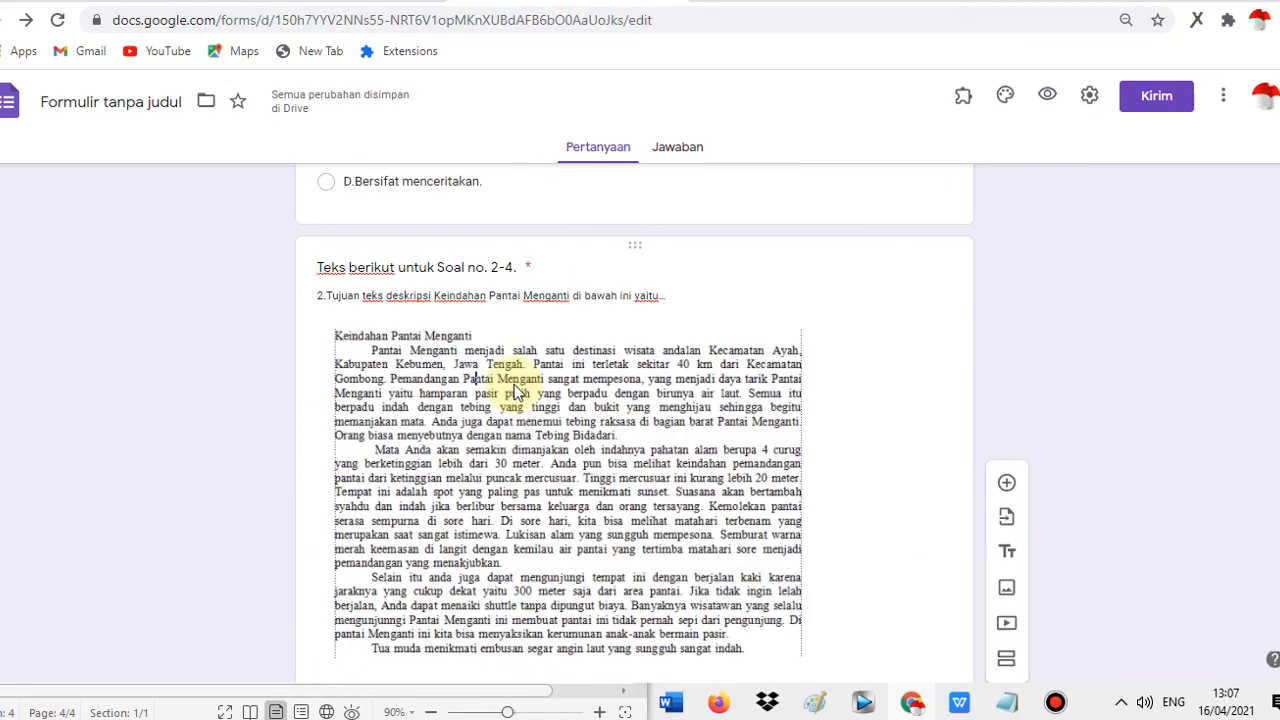